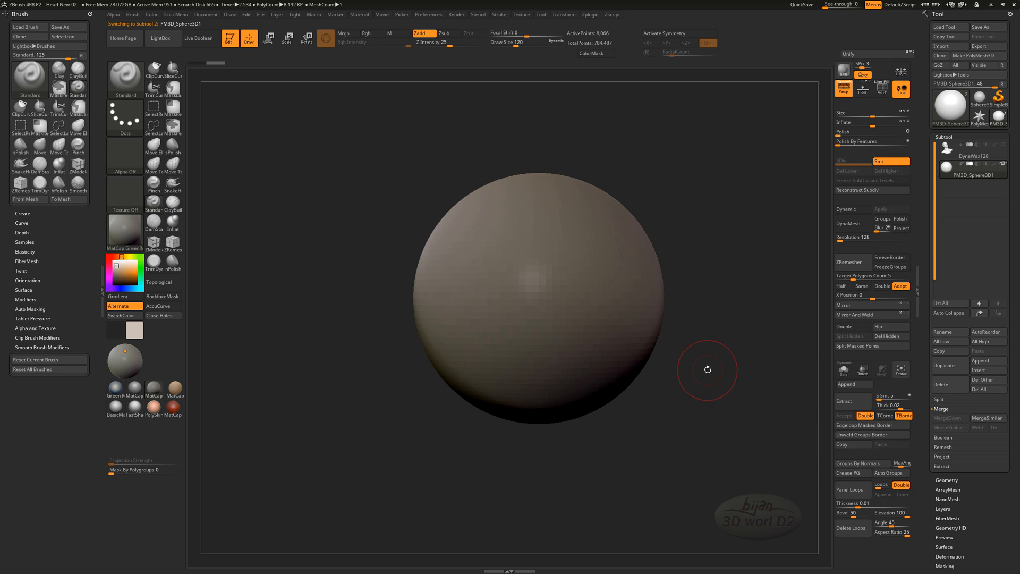
{"action": "left_click", "coordinate": [867, 87]}
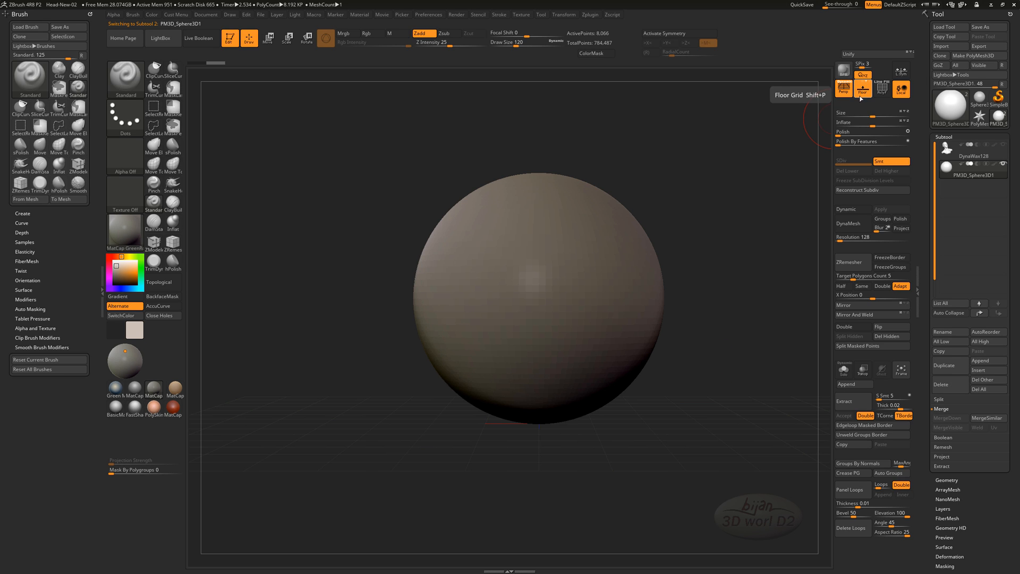
{"action": "left_click", "coordinate": [859, 97]}
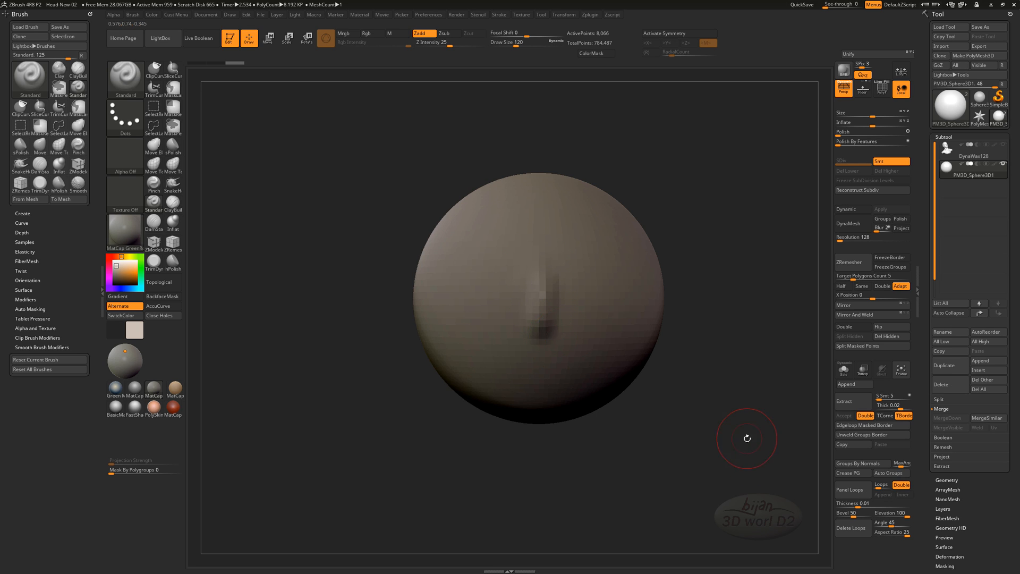
{"action": "left_click_drag", "start_coordinate": [747, 438], "coordinate": [752, 380]}
{"action": "left_click_drag", "start_coordinate": [616, 231], "coordinate": [589, 196]}
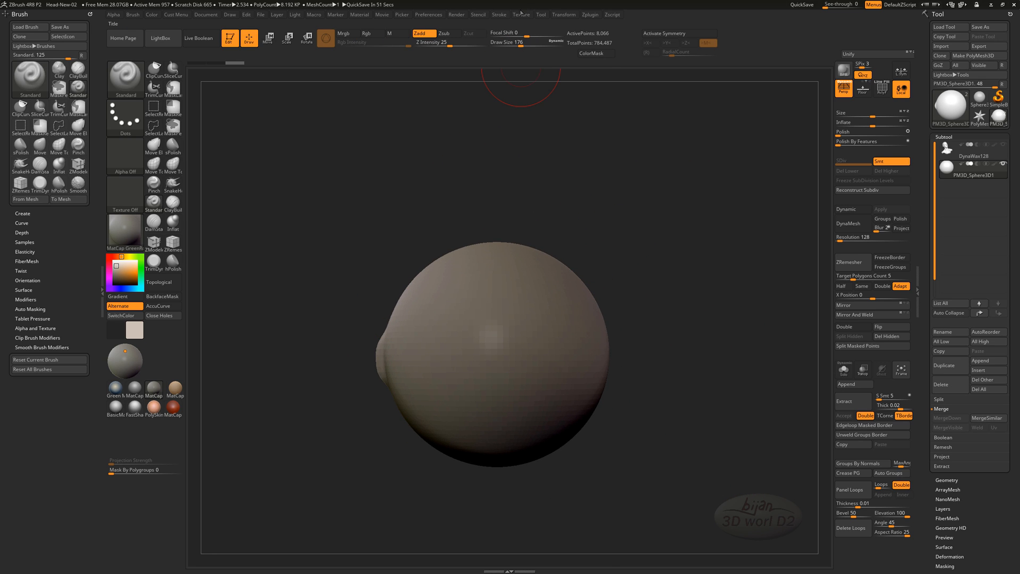
Add the rib cage reference texture 123 to Spotlight and hide LightBox.
{"action": "left_click", "coordinate": [521, 14]}
{"action": "left_click", "coordinate": [535, 136]}
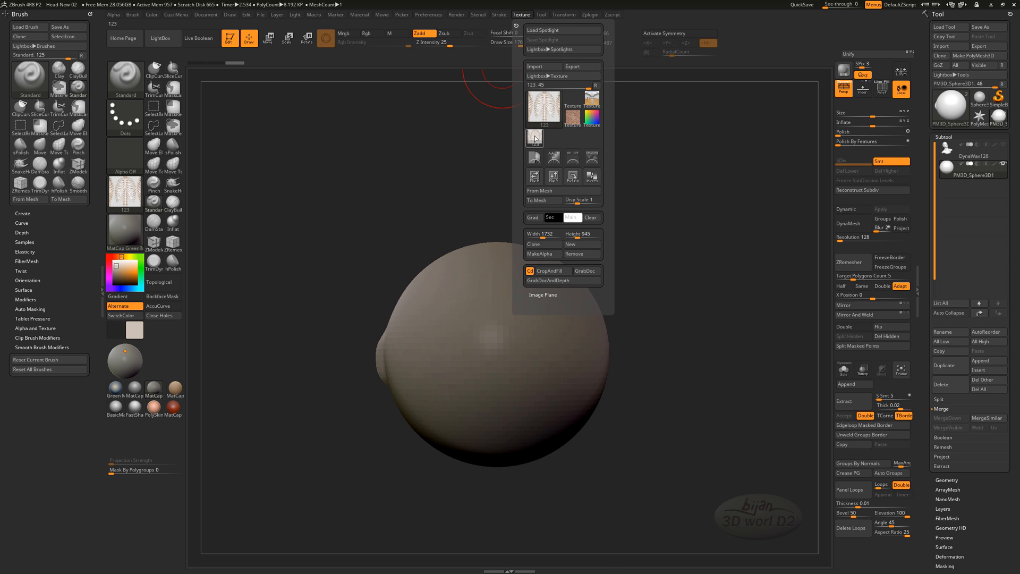
{"action": "left_click", "coordinate": [554, 157]}
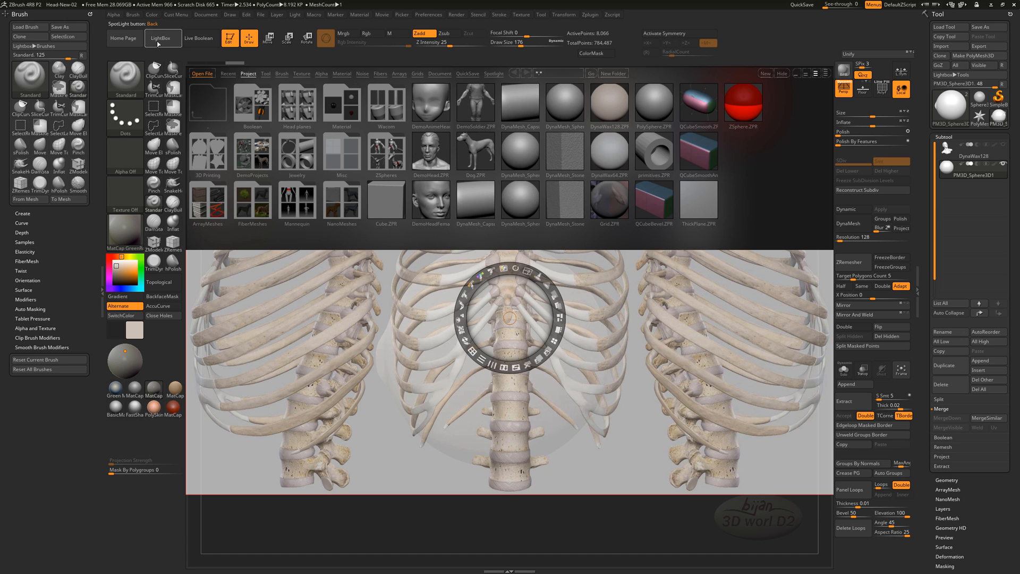
{"action": "left_click", "coordinate": [158, 42]}
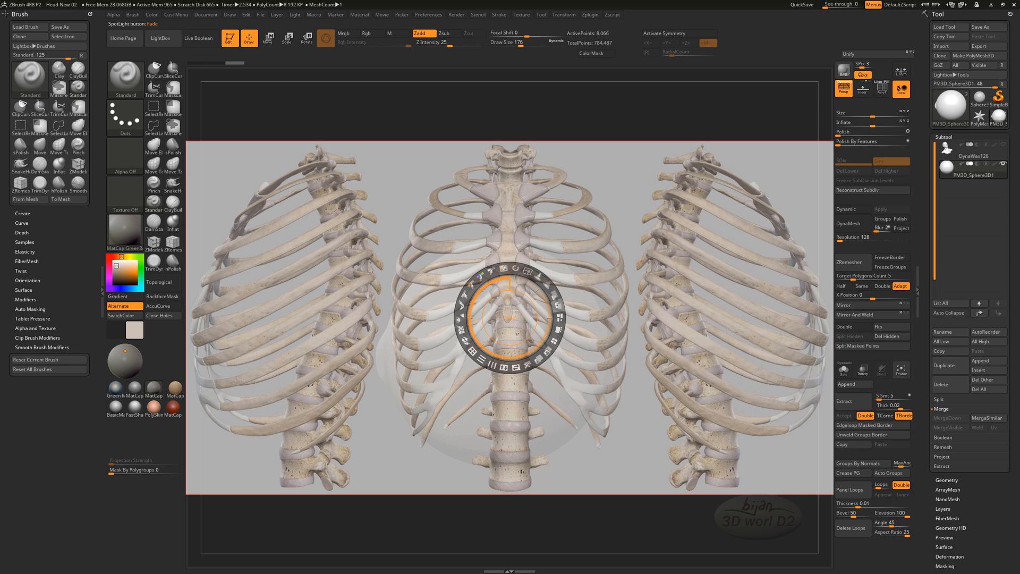
Fade and shrink the rib cage reference in Spotlight, and centre the sphere over its front view.
{"action": "left_click_drag", "start_coordinate": [554, 294], "coordinate": [517, 269]}
{"action": "left_click", "coordinate": [103, 292]}
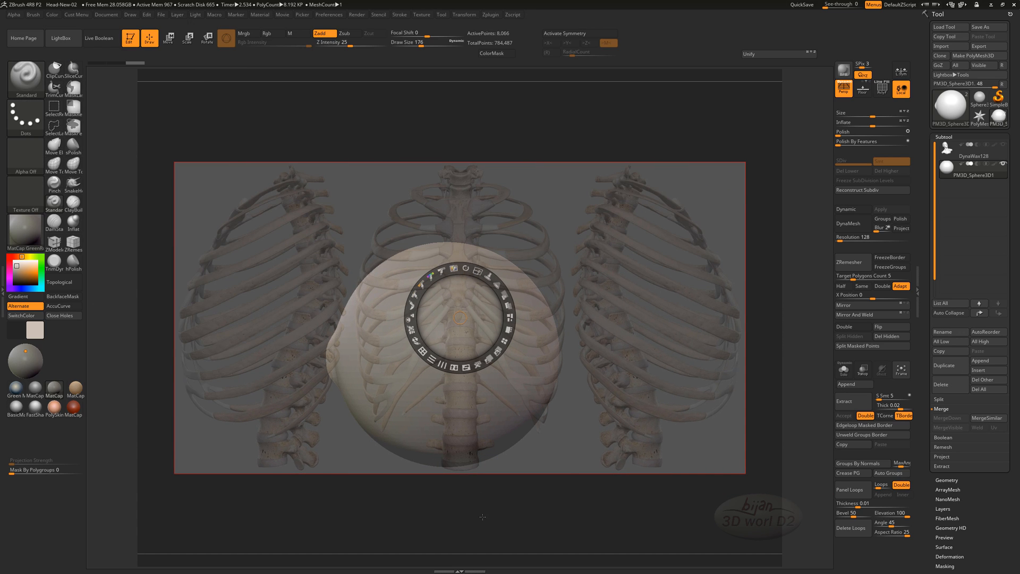
{"action": "key", "text": "z"}
{"action": "left_click_drag", "start_coordinate": [457, 511], "coordinate": [511, 436]}
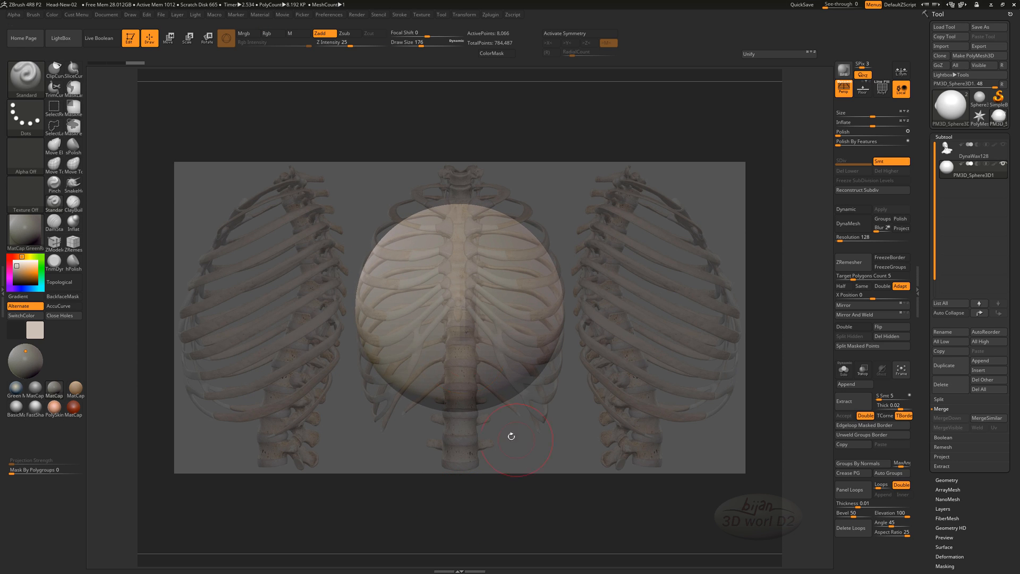
Pull the top of the sphere upward with the Move brush at draw size 552.
{"action": "left_click", "coordinate": [72, 166]}
{"action": "key", "text": "b"}
{"action": "key", "text": "m"}
{"action": "key", "text": "v"}
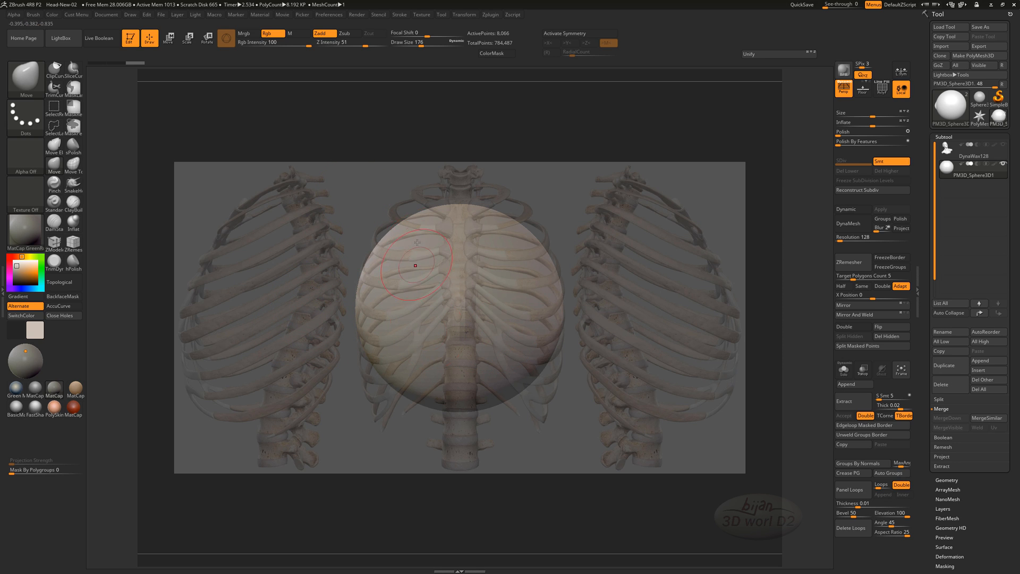
{"action": "key", "text": "bracketright"}
{"action": "key", "text": "bracketright"}
{"action": "key", "text": "bracketright"}
{"action": "left_click_drag", "start_coordinate": [452, 211], "coordinate": [451, 189]}
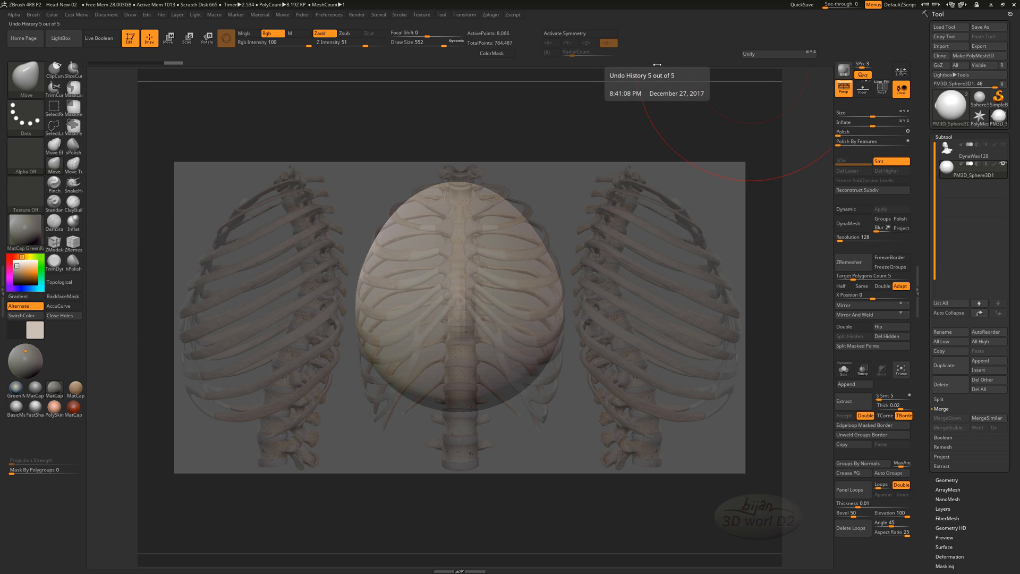
Undo the sculpting strokes on the sphere and turn on X-axis symmetry.
{"action": "key", "text": "ctrl+z"}
{"action": "key", "text": "ctrl+z"}
{"action": "key", "text": "ctrl+z"}
{"action": "mouse_move", "coordinate": [571, 412]}
{"action": "left_mouse_down"}
{"action": "mouse_move", "coordinate": [546, 435]}
{"action": "mouse_move", "coordinate": [558, 425]}
{"action": "left_mouse_up"}
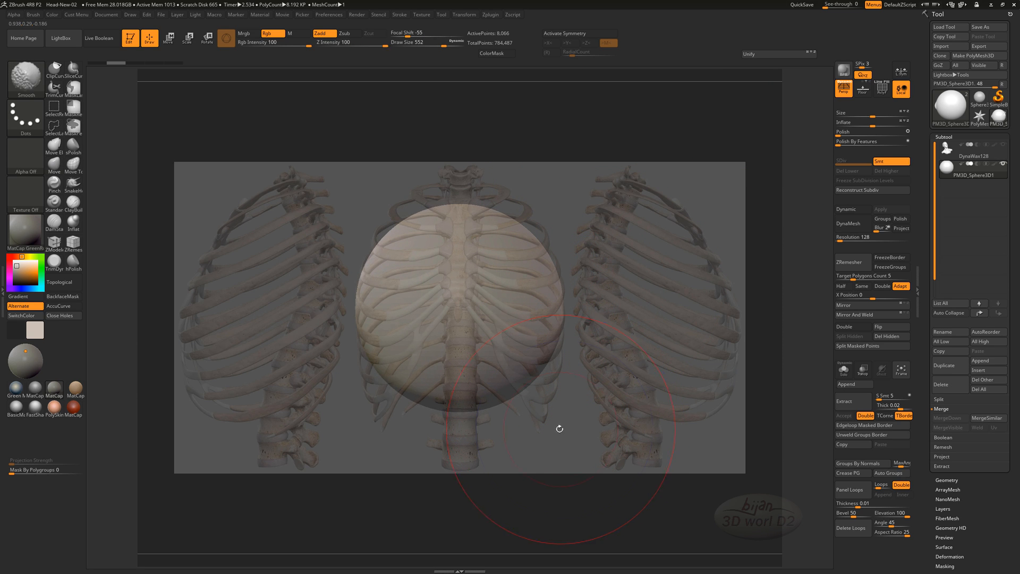
{"action": "key", "text": "x"}
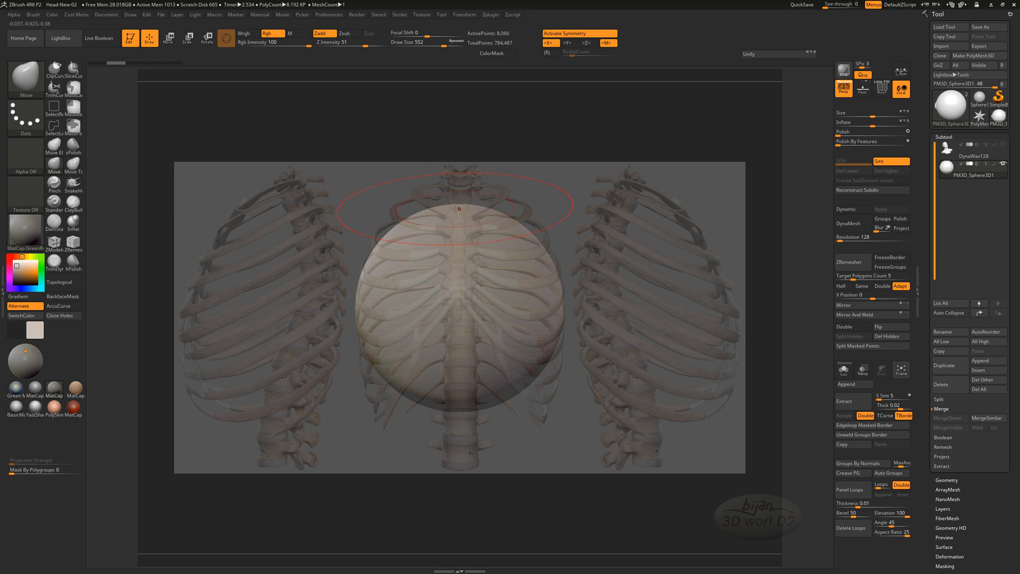
Shape the sphere to the front rib cage outline, stretching its top and bottom and pushing the lower centre upward.
{"action": "left_click_drag", "start_coordinate": [456, 209], "coordinate": [456, 186]}
{"action": "left_click_drag", "start_coordinate": [403, 208], "coordinate": [399, 200]}
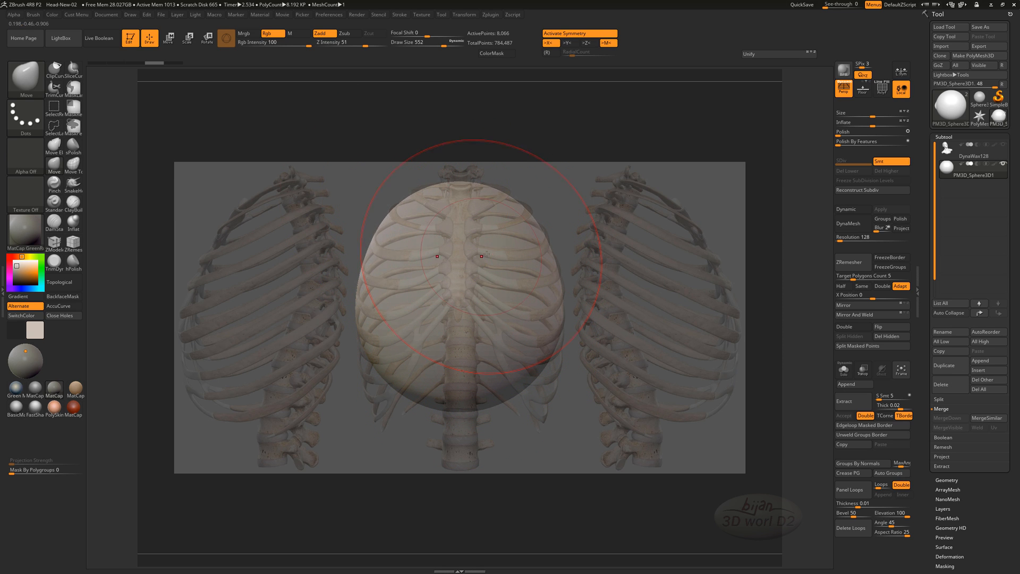
{"action": "left_click_drag", "start_coordinate": [486, 254], "coordinate": [510, 198]}
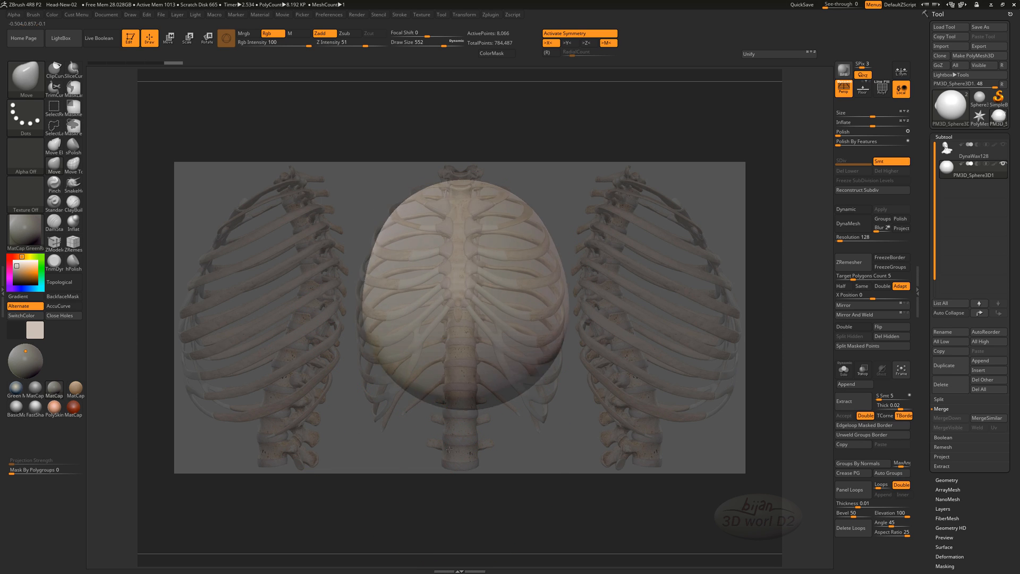
{"action": "left_click_drag", "start_coordinate": [396, 387], "coordinate": [391, 478]}
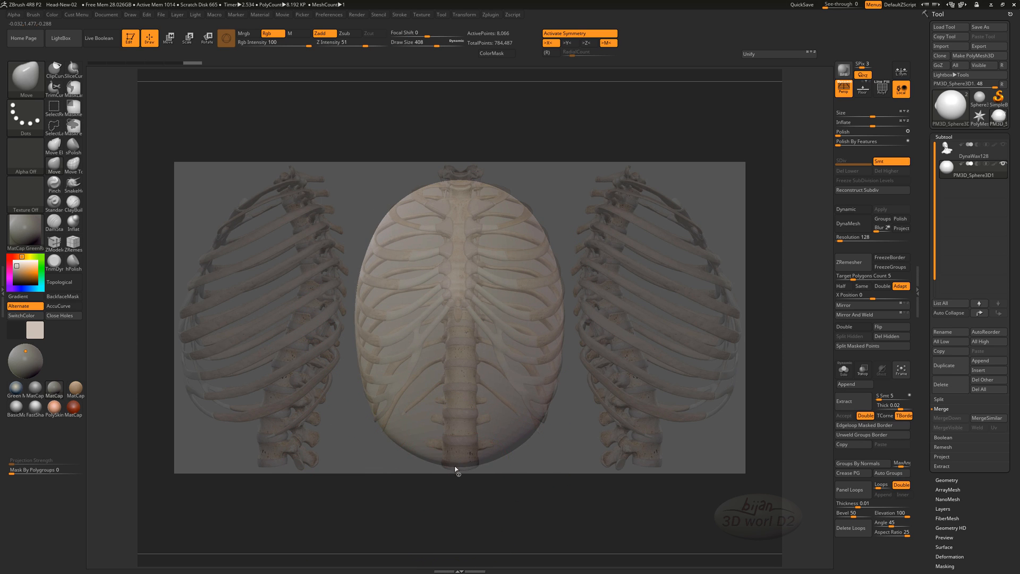
{"action": "key", "text": "bracketleft"}
{"action": "left_click_drag", "start_coordinate": [455, 467], "coordinate": [449, 419]}
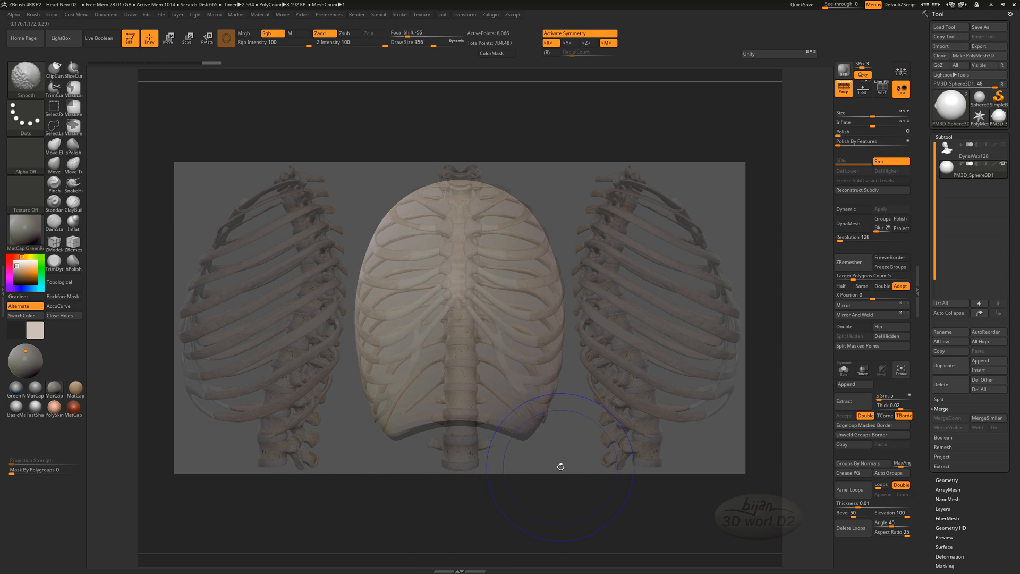
Fit the form's side view over the left side-view reference and start moving its contour toward the rib cage silhouette.
{"action": "mouse_move", "coordinate": [560, 467]}
{"action": "left_mouse_down"}
{"action": "mouse_move", "coordinate": [406, 461]}
{"action": "mouse_move", "coordinate": [306, 473]}
{"action": "mouse_move", "coordinate": [346, 464]}
{"action": "mouse_move", "coordinate": [334, 462]}
{"action": "left_mouse_up"}
{"action": "scroll", "coordinate": [260, 178], "scroll_direction": "up", "scroll_amount": 5}
{"action": "scroll", "coordinate": [260, 183], "scroll_direction": "down", "scroll_amount": 3}
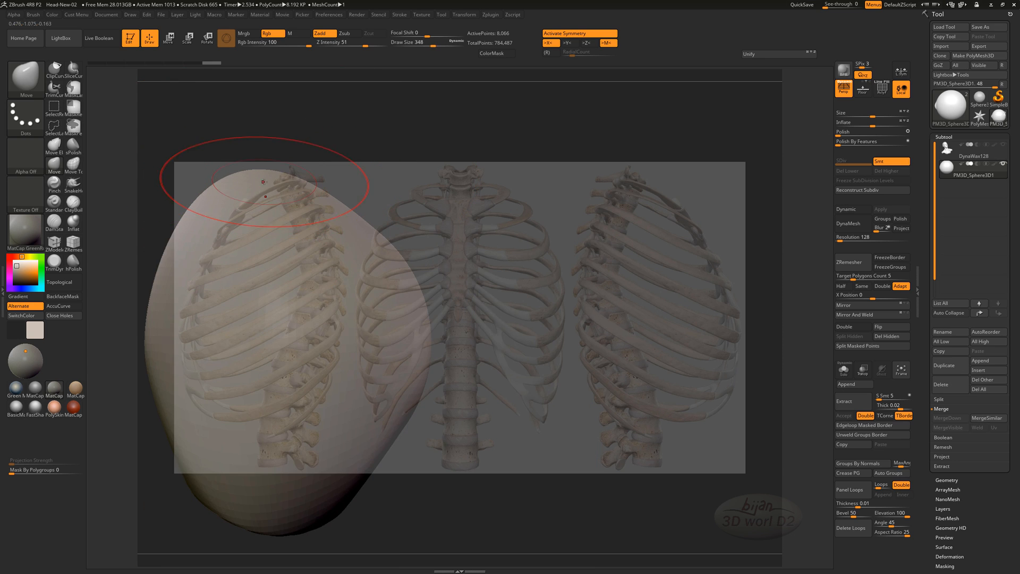
{"action": "scroll", "coordinate": [259, 183], "scroll_direction": "down", "scroll_amount": 1}
{"action": "scroll", "coordinate": [277, 259], "scroll_direction": "down", "scroll_amount": 1}
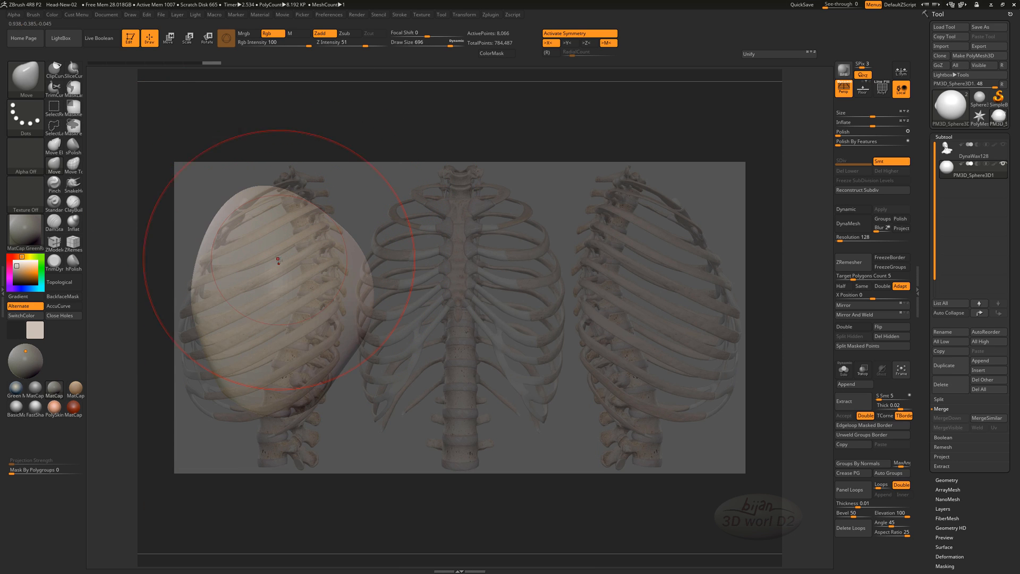
{"action": "left_click_drag", "start_coordinate": [337, 423], "coordinate": [333, 422]}
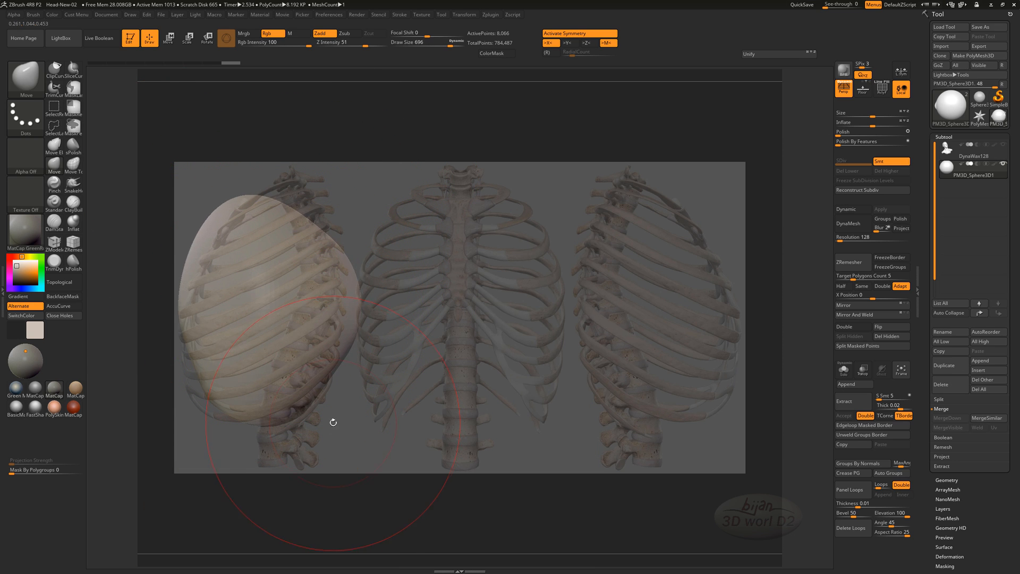
{"action": "left_click_drag", "start_coordinate": [260, 187], "coordinate": [241, 226]}
{"action": "left_click_drag", "start_coordinate": [205, 388], "coordinate": [187, 394]}
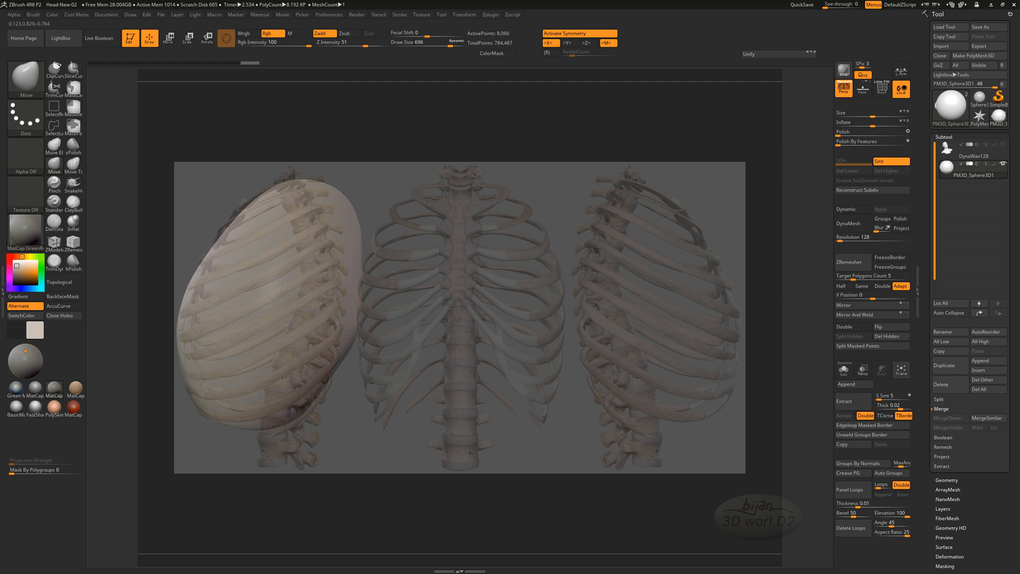
Refine the upper front and top contour of the form against the side-view rib cage with the Move brush.
{"action": "left_click_drag", "start_coordinate": [241, 221], "coordinate": [235, 217]}
{"action": "left_click_drag", "start_coordinate": [333, 198], "coordinate": [275, 188]}
{"action": "left_click_drag", "start_coordinate": [239, 216], "coordinate": [230, 210]}
{"action": "key", "text": "bracketleft"}
{"action": "mouse_move", "coordinate": [286, 183]}
{"action": "left_mouse_down"}
{"action": "mouse_move", "coordinate": [295, 190]}
{"action": "mouse_move", "coordinate": [246, 221]}
{"action": "left_mouse_up"}
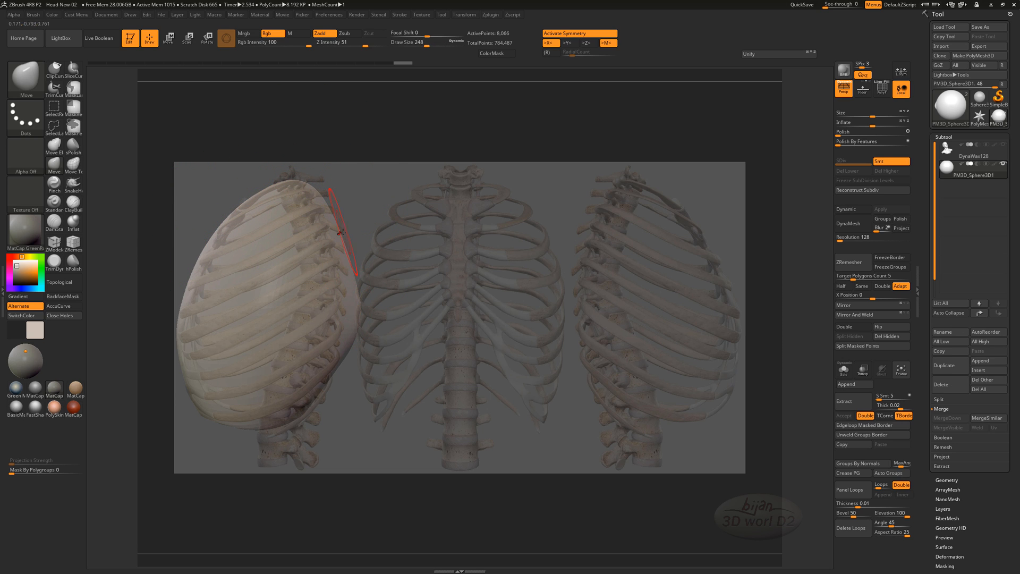
Push the back of the form inward to follow the spine side of the side-view reference.
{"action": "left_click_drag", "start_coordinate": [350, 270], "coordinate": [339, 272]}
{"action": "left_click_drag", "start_coordinate": [356, 309], "coordinate": [340, 322]}
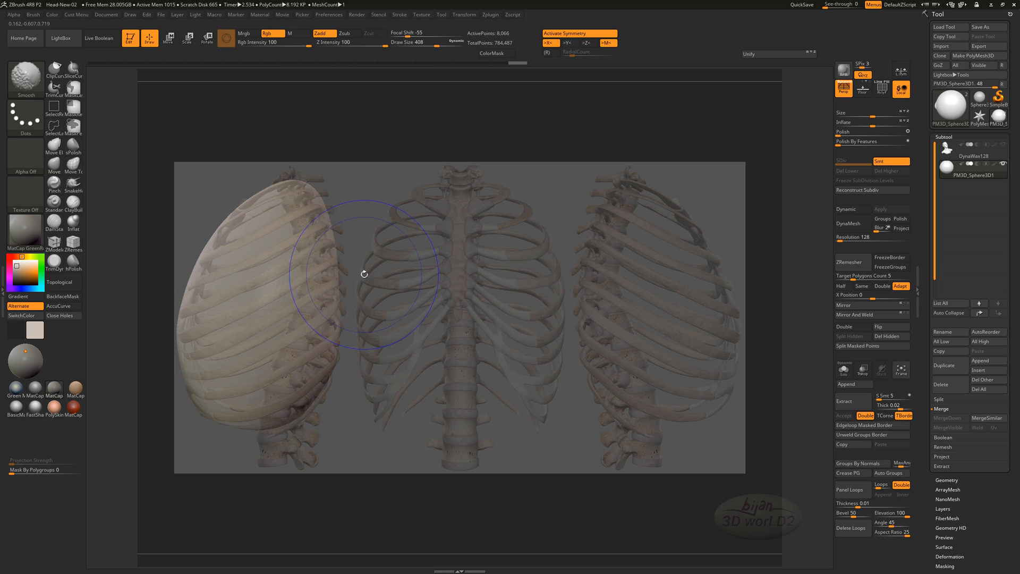
{"action": "left_click_drag", "start_coordinate": [325, 201], "coordinate": [317, 205]}
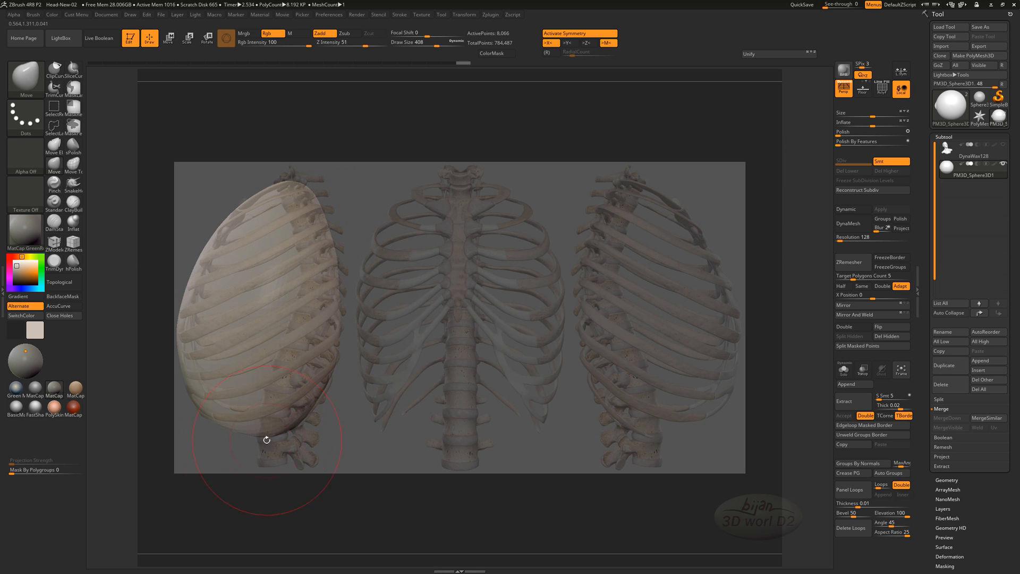
Import the image TB from the Rib Cage folder as a texture.
{"action": "left_click_drag", "start_coordinate": [195, 419], "coordinate": [378, 128]}
{"action": "left_click", "coordinate": [430, 16]}
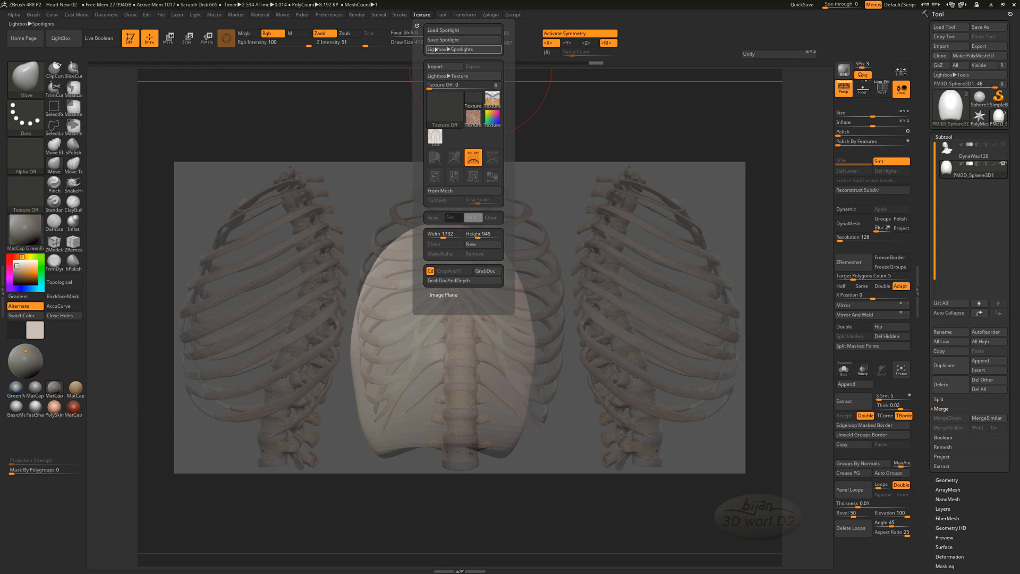
{"action": "left_click", "coordinate": [442, 69]}
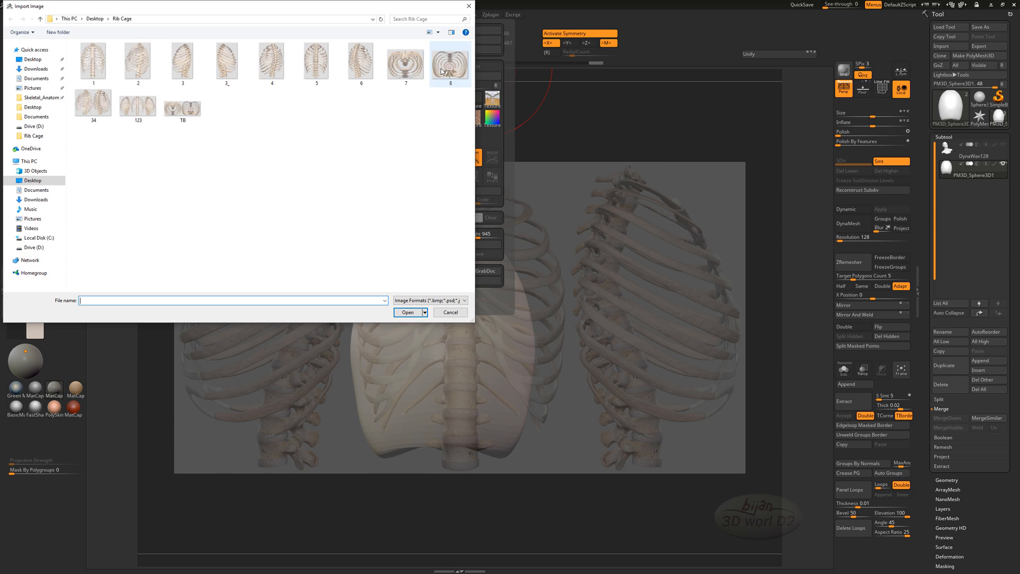
{"action": "double_click", "coordinate": [200, 118]}
{"action": "mouse_move", "coordinate": [454, 140]}
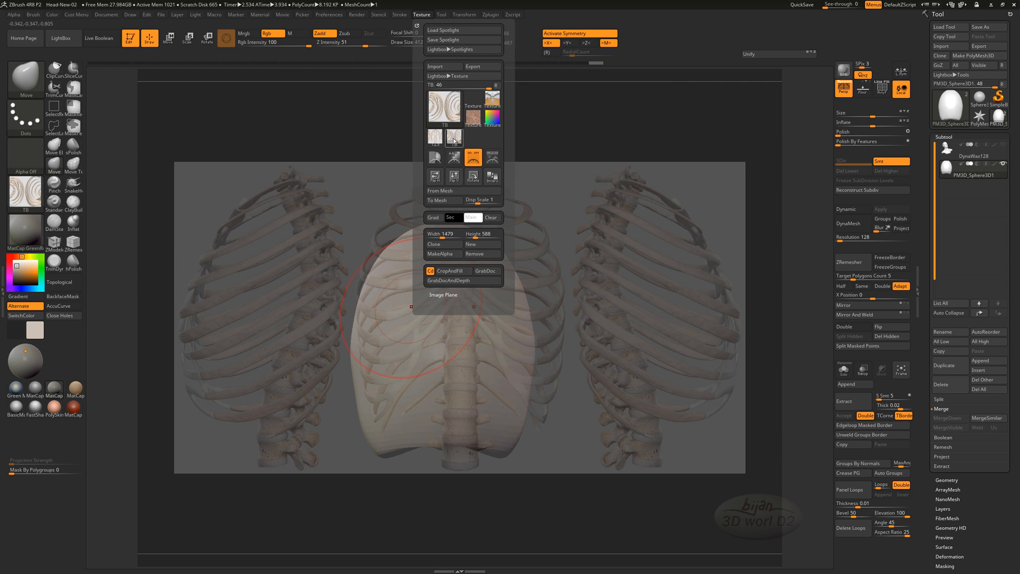
Add the TB texture to Spotlight beside the earlier rib cage reference and hide LightBox.
{"action": "left_click", "coordinate": [473, 157]}
{"action": "left_click", "coordinate": [422, 14]}
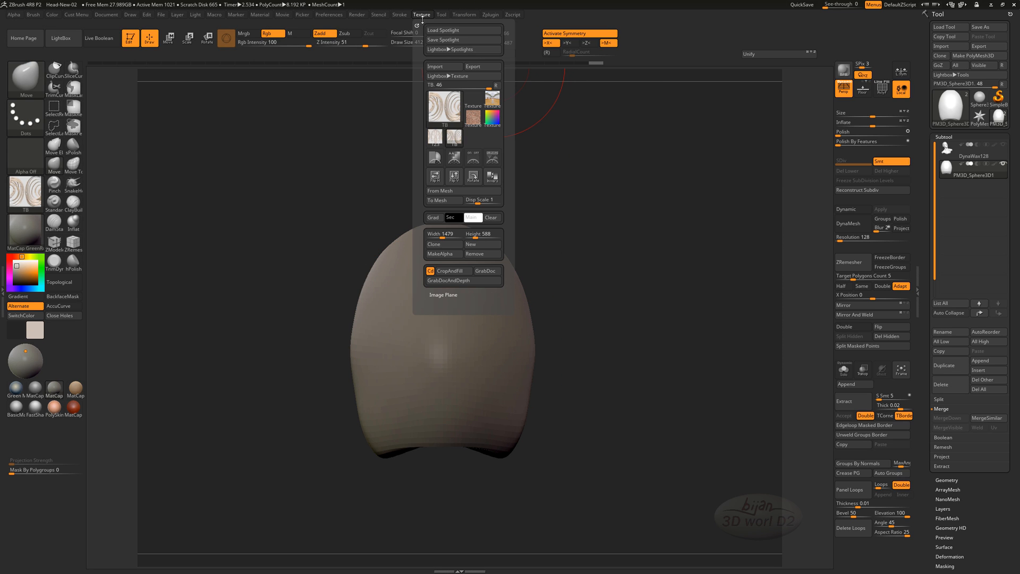
{"action": "left_click", "coordinate": [504, 132]}
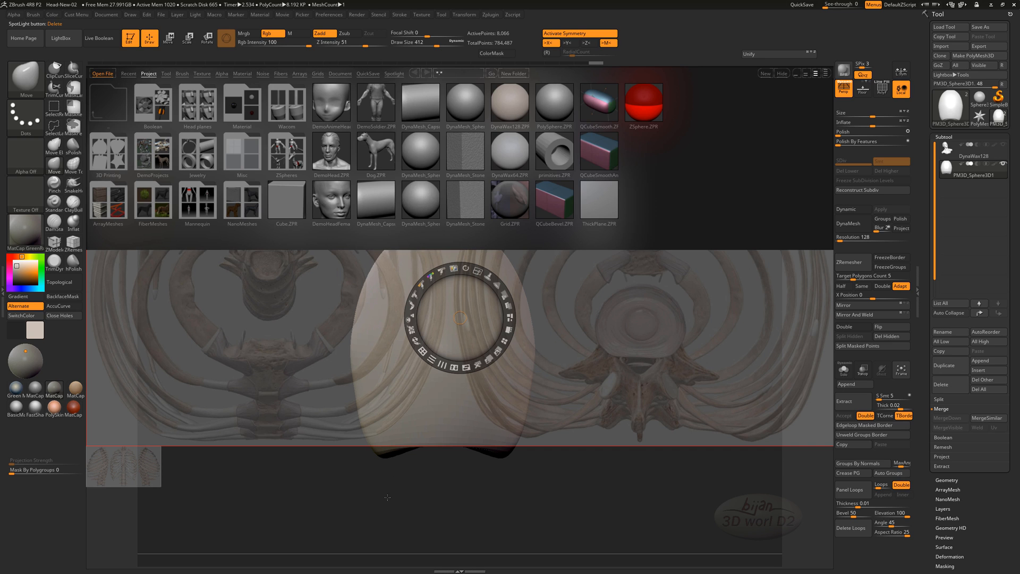
{"action": "left_click_drag", "start_coordinate": [411, 506], "coordinate": [413, 507], "text": "alt"}
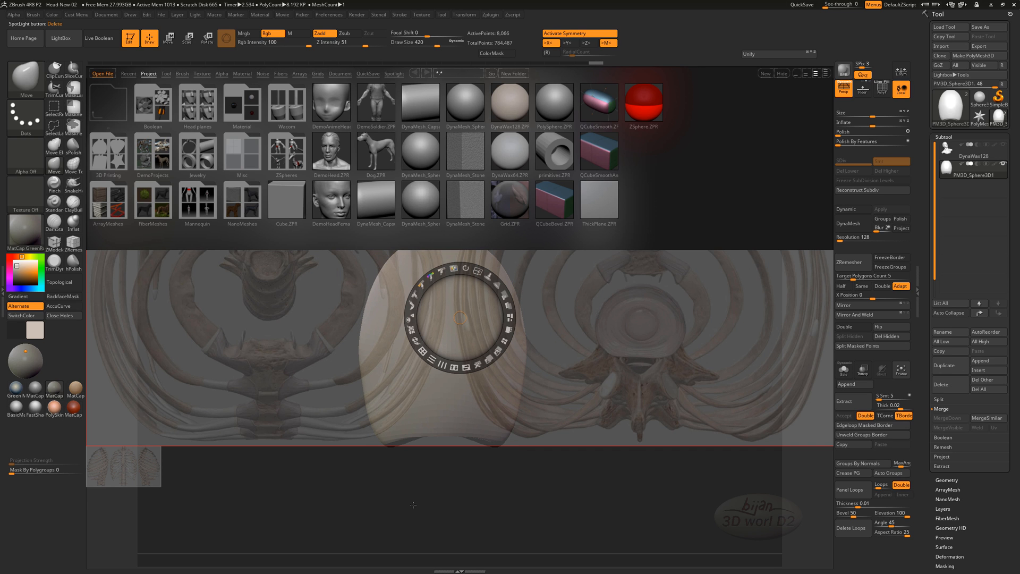
{"action": "key", "text": "comma"}
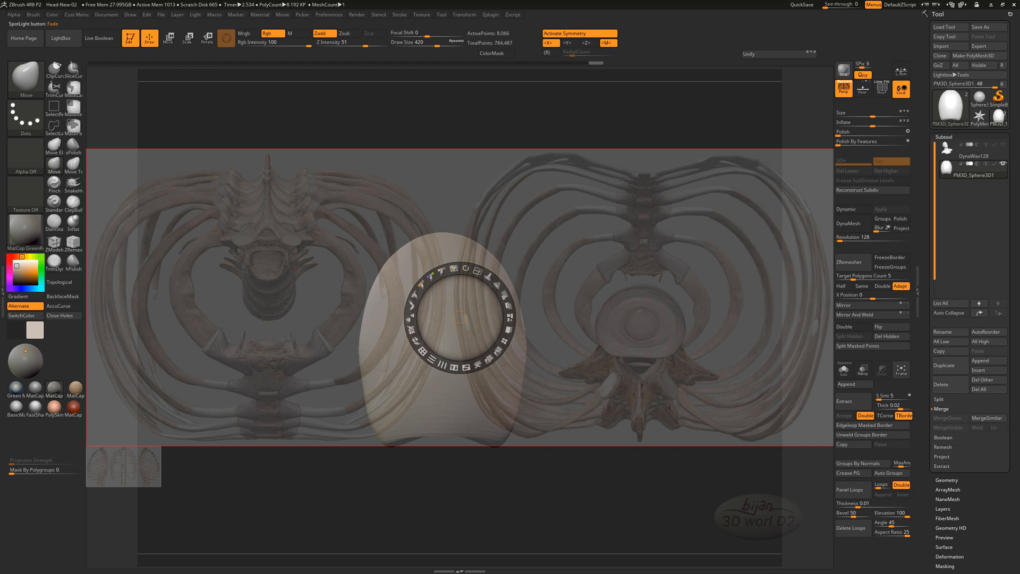
Scale down and reposition the TB reference, and align the form's top view with its left rib cage drawing.
{"action": "left_click_drag", "start_coordinate": [489, 285], "coordinate": [495, 404]}
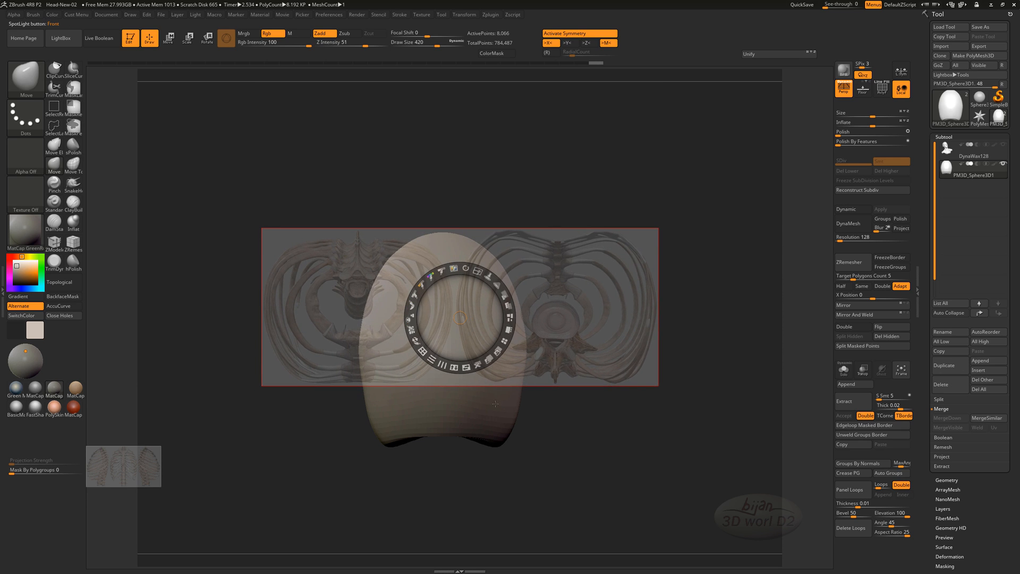
{"action": "left_click_drag", "start_coordinate": [545, 461], "coordinate": [547, 437]}
{"action": "key", "text": "z"}
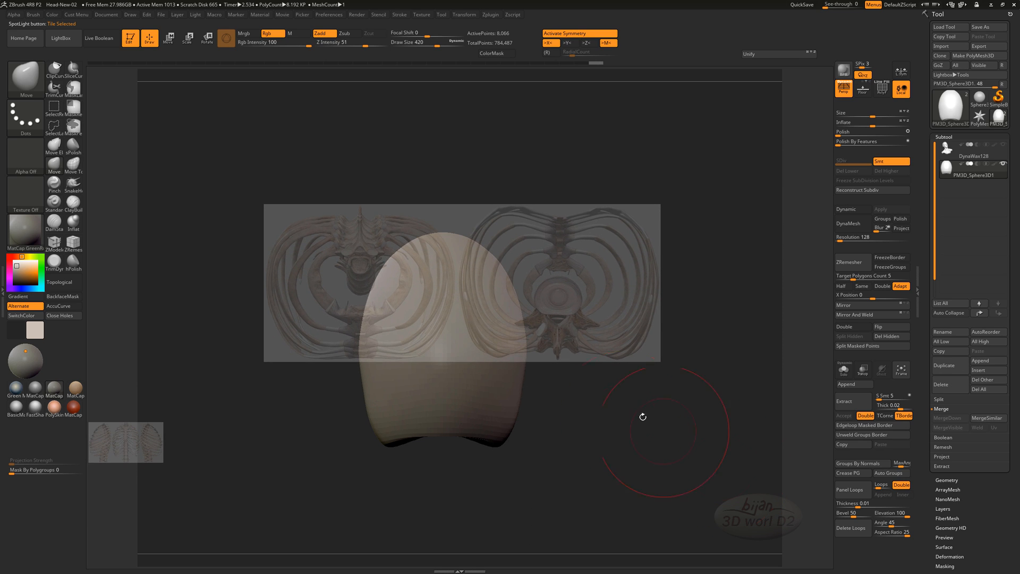
{"action": "mouse_move", "coordinate": [643, 417]}
{"action": "left_mouse_down"}
{"action": "mouse_move", "coordinate": [531, 445]}
{"action": "mouse_move", "coordinate": [423, 451]}
{"action": "left_mouse_up"}
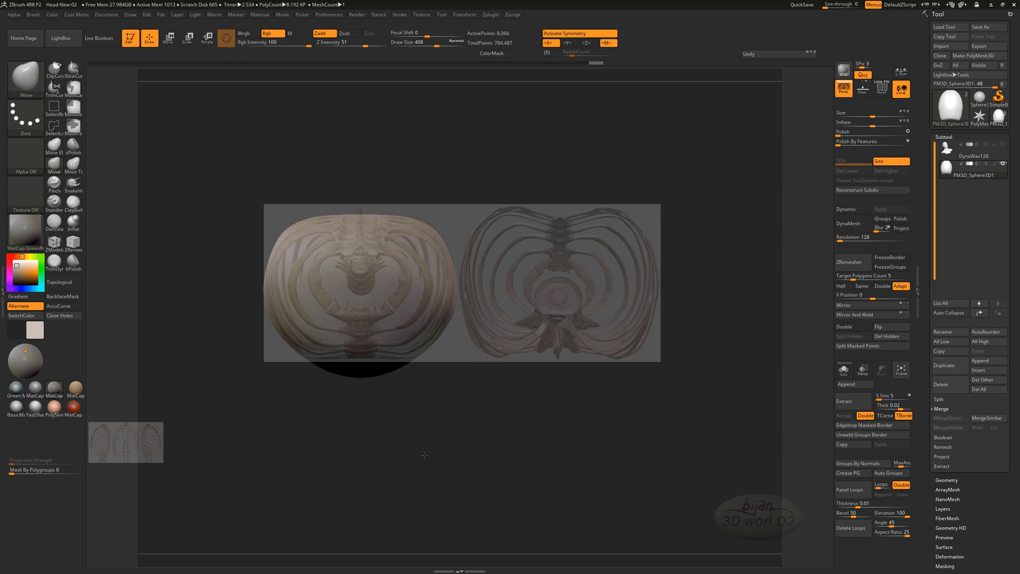
Reshape the form's outline and push its overhanging front edge inward to match the left top-view rib cage drawing.
{"action": "mouse_move", "coordinate": [357, 219]}
{"action": "left_mouse_down"}
{"action": "mouse_move", "coordinate": [301, 229]}
{"action": "mouse_move", "coordinate": [349, 222]}
{"action": "left_mouse_up"}
{"action": "left_click_drag", "start_coordinate": [300, 221], "coordinate": [303, 224]}
{"action": "left_click_drag", "start_coordinate": [264, 298], "coordinate": [267, 302]}
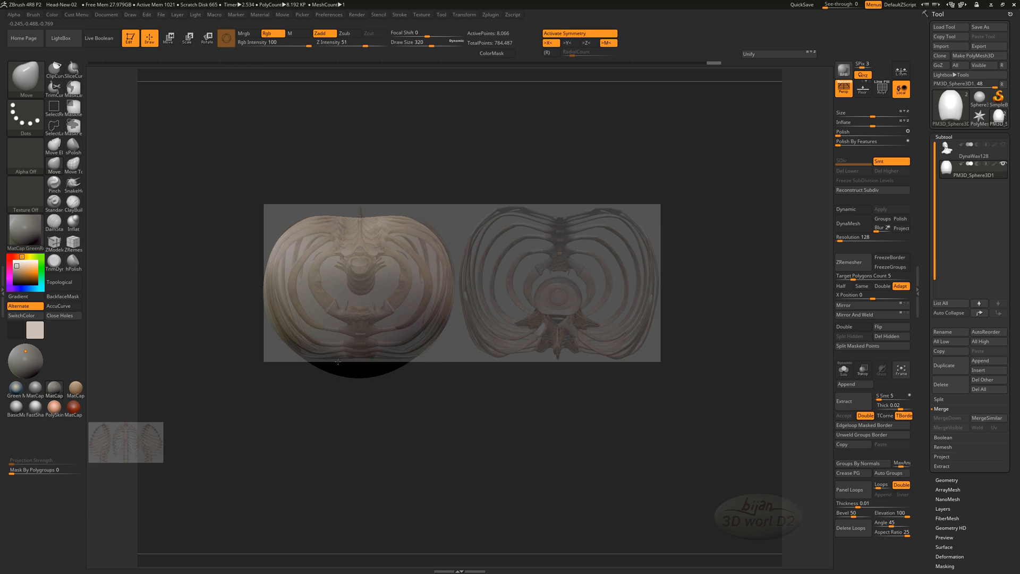
{"action": "left_click_drag", "start_coordinate": [335, 365], "coordinate": [306, 364]}
{"action": "left_click_drag", "start_coordinate": [350, 376], "coordinate": [351, 370]}
{"action": "left_click_drag", "start_coordinate": [391, 429], "coordinate": [394, 419]}
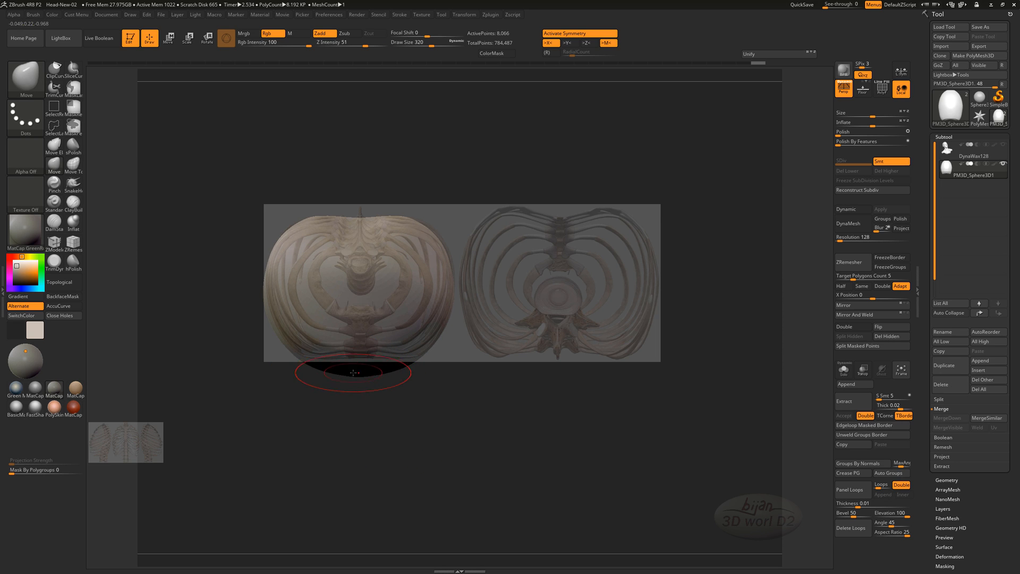
{"action": "left_click_drag", "start_coordinate": [359, 370], "coordinate": [360, 360]}
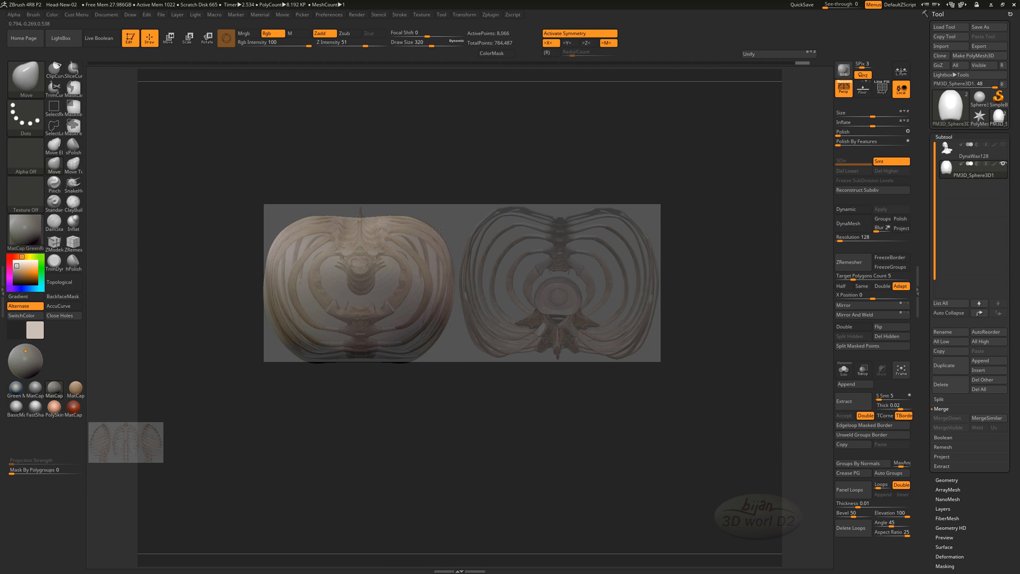
Align the form's underside with the right rib cage drawing and reshape its outline to match, denting the spine side.
{"action": "mouse_move", "coordinate": [433, 458]}
{"action": "left_mouse_down"}
{"action": "mouse_move", "coordinate": [454, 377]}
{"action": "mouse_move", "coordinate": [637, 566]}
{"action": "left_mouse_up"}
{"action": "mouse_move", "coordinate": [643, 478]}
{"action": "left_mouse_down"}
{"action": "mouse_move", "coordinate": [697, 431]}
{"action": "mouse_move", "coordinate": [635, 434]}
{"action": "left_mouse_up"}
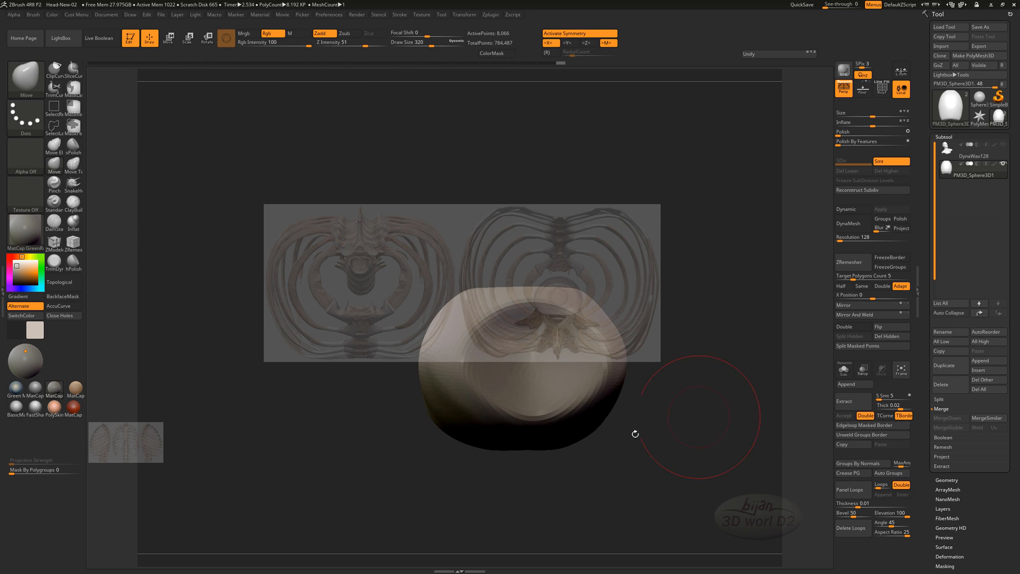
{"action": "mouse_move", "coordinate": [497, 491]}
{"action": "left_mouse_down"}
{"action": "mouse_move", "coordinate": [633, 489]}
{"action": "mouse_move", "coordinate": [660, 480]}
{"action": "mouse_move", "coordinate": [388, 179]}
{"action": "left_mouse_up"}
{"action": "mouse_move", "coordinate": [654, 394]}
{"action": "left_mouse_down"}
{"action": "mouse_move", "coordinate": [654, 405]}
{"action": "mouse_move", "coordinate": [659, 390]}
{"action": "mouse_move", "coordinate": [410, 184]}
{"action": "mouse_move", "coordinate": [299, 311]}
{"action": "left_mouse_up"}
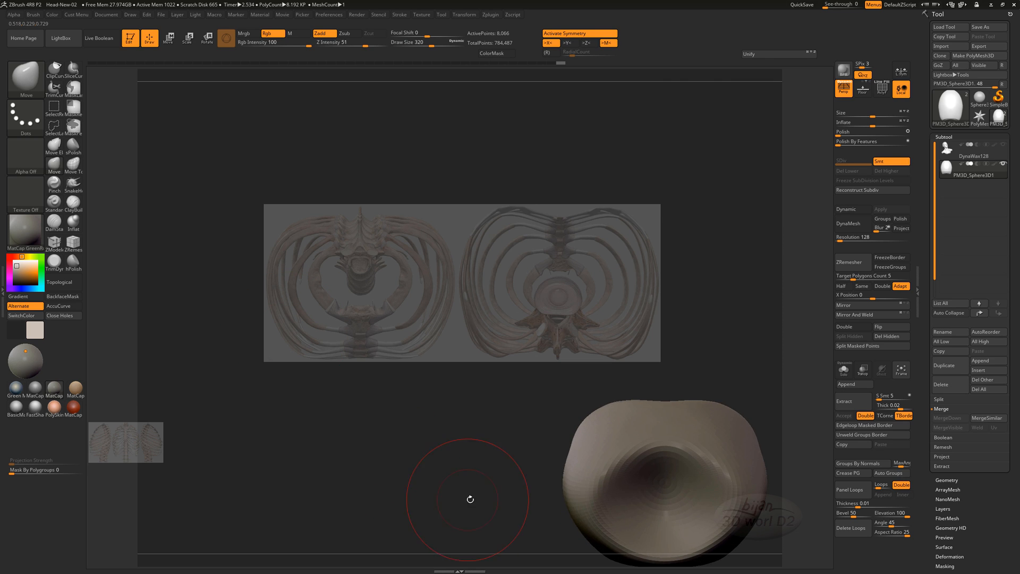
{"action": "left_click_drag", "start_coordinate": [470, 499], "coordinate": [367, 295], "text": "alt"}
{"action": "left_click_drag", "start_coordinate": [562, 448], "coordinate": [578, 434], "text": "shift"}
{"action": "mouse_move", "coordinate": [550, 360]}
{"action": "left_mouse_down"}
{"action": "mouse_move", "coordinate": [550, 342]}
{"action": "mouse_move", "coordinate": [514, 358]}
{"action": "left_mouse_up"}
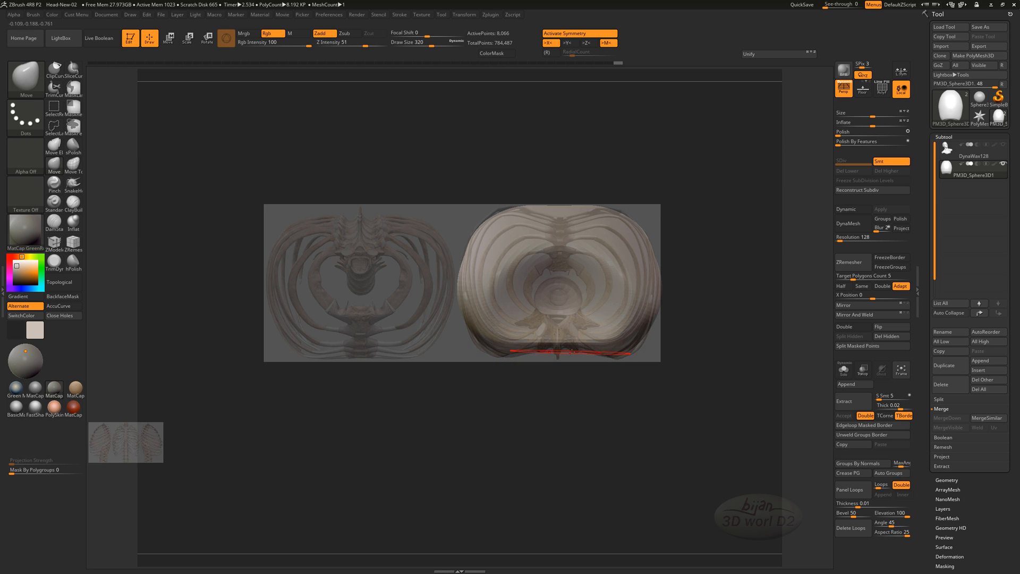
{"action": "mouse_move", "coordinate": [558, 206]}
{"action": "left_mouse_down"}
{"action": "mouse_move", "coordinate": [559, 216]}
{"action": "mouse_move", "coordinate": [497, 209]}
{"action": "left_mouse_up"}
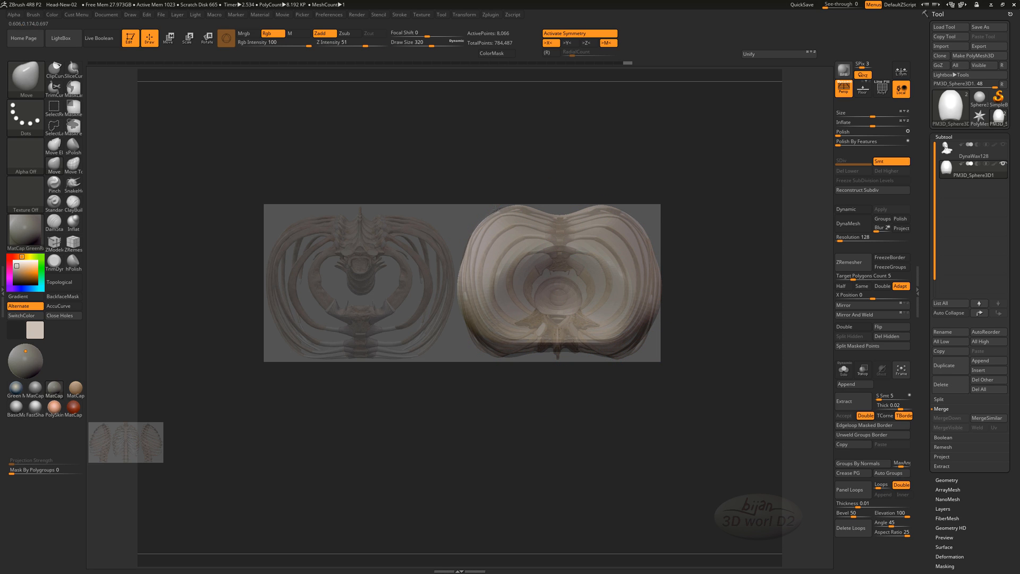
{"action": "left_click_drag", "start_coordinate": [668, 294], "coordinate": [656, 284], "text": "shift"}
{"action": "left_click_drag", "start_coordinate": [639, 355], "coordinate": [636, 351]}
{"action": "left_click_drag", "start_coordinate": [651, 359], "coordinate": [653, 357], "text": "shift"}
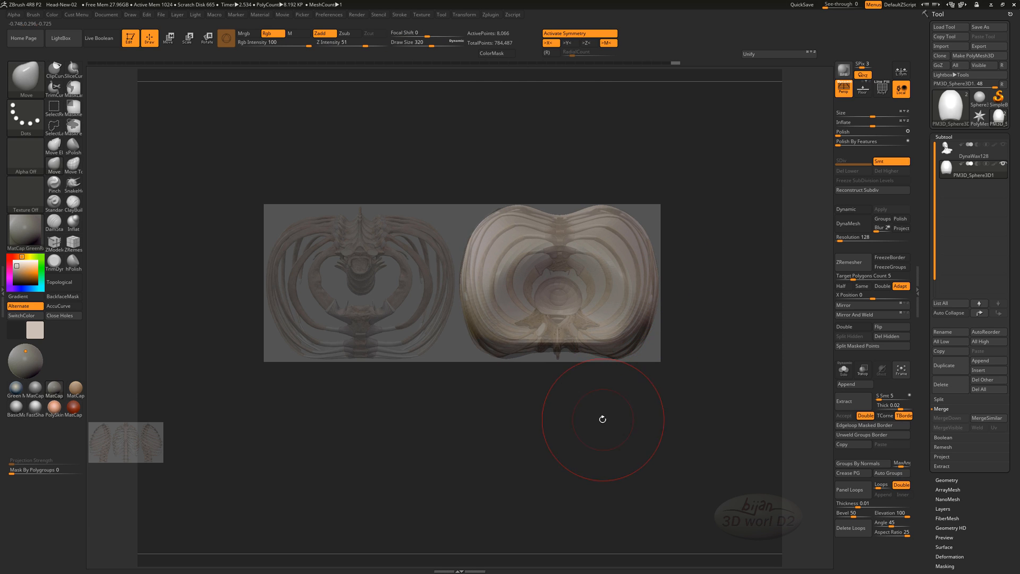
Hide the Spotlight references, show the DynaWax128 head subtool, and turn on transparency to compare it with the rib cage form.
{"action": "mouse_move", "coordinate": [601, 419]}
{"action": "left_mouse_down"}
{"action": "mouse_move", "coordinate": [639, 452]}
{"action": "mouse_move", "coordinate": [596, 419]}
{"action": "mouse_move", "coordinate": [620, 417]}
{"action": "mouse_move", "coordinate": [646, 434]}
{"action": "mouse_move", "coordinate": [590, 425]}
{"action": "mouse_move", "coordinate": [696, 408]}
{"action": "mouse_move", "coordinate": [549, 442]}
{"action": "mouse_move", "coordinate": [508, 415]}
{"action": "mouse_move", "coordinate": [681, 448]}
{"action": "mouse_move", "coordinate": [662, 453]}
{"action": "left_mouse_up"}
{"action": "key", "text": "shift+z"}
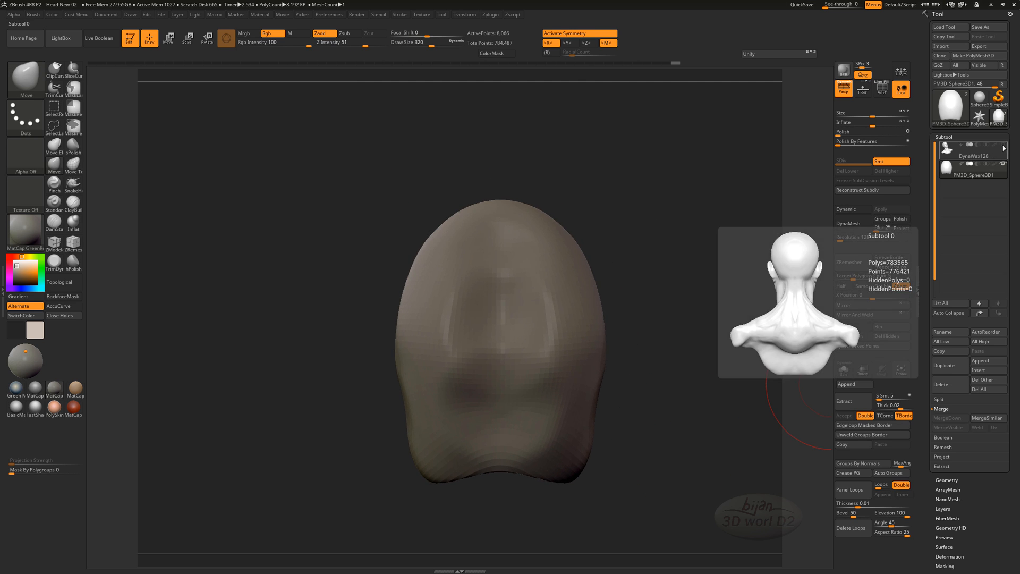
{"action": "left_click", "coordinate": [1003, 144]}
{"action": "left_click", "coordinate": [862, 369]}
{"action": "left_click_drag", "start_coordinate": [717, 402], "coordinate": [641, 374]}
{"action": "left_click_drag", "start_coordinate": [629, 295], "coordinate": [638, 317]}
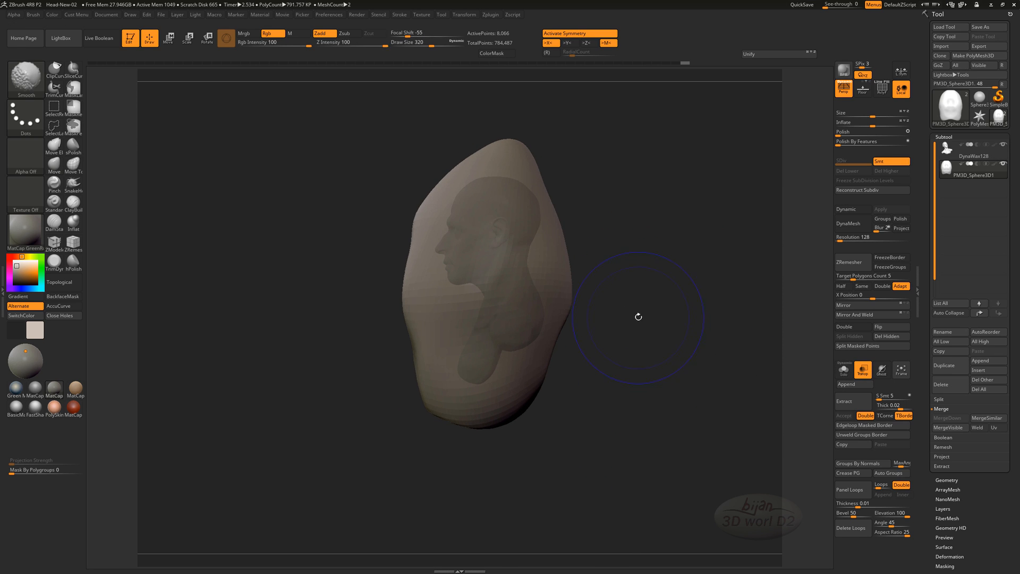
Shrink the rib cage form with the Size deformation and turn transparency off.
{"action": "left_click_drag", "start_coordinate": [872, 114], "coordinate": [858, 113]}
{"action": "left_click_drag", "start_coordinate": [635, 402], "coordinate": [442, 216]}
{"action": "left_click", "coordinate": [862, 370]}
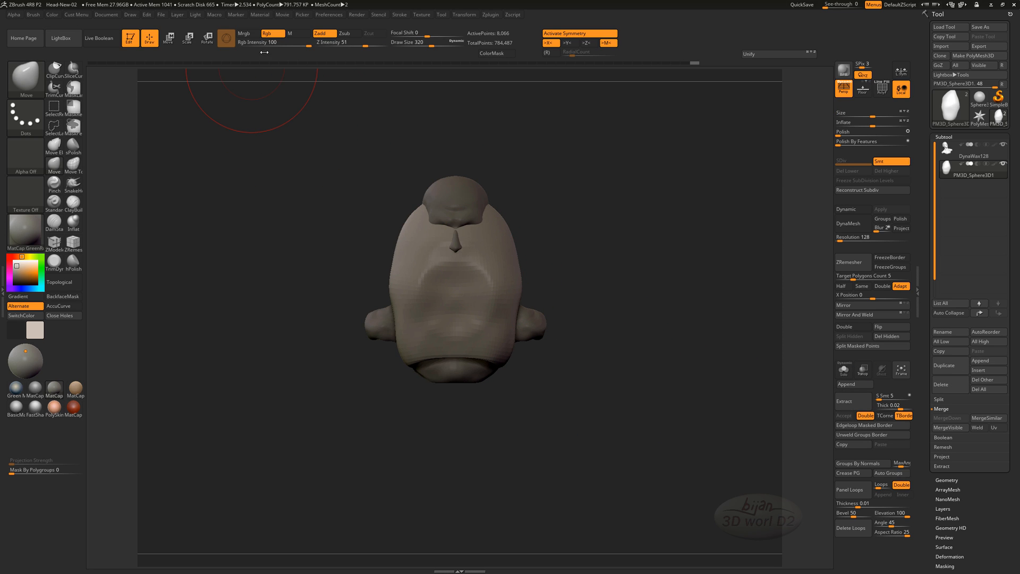
Move the rib cage form down beneath the head's neck and adjust its depth in side view.
{"action": "key", "text": "w"}
{"action": "left_click_drag", "start_coordinate": [455, 326], "coordinate": [459, 431]}
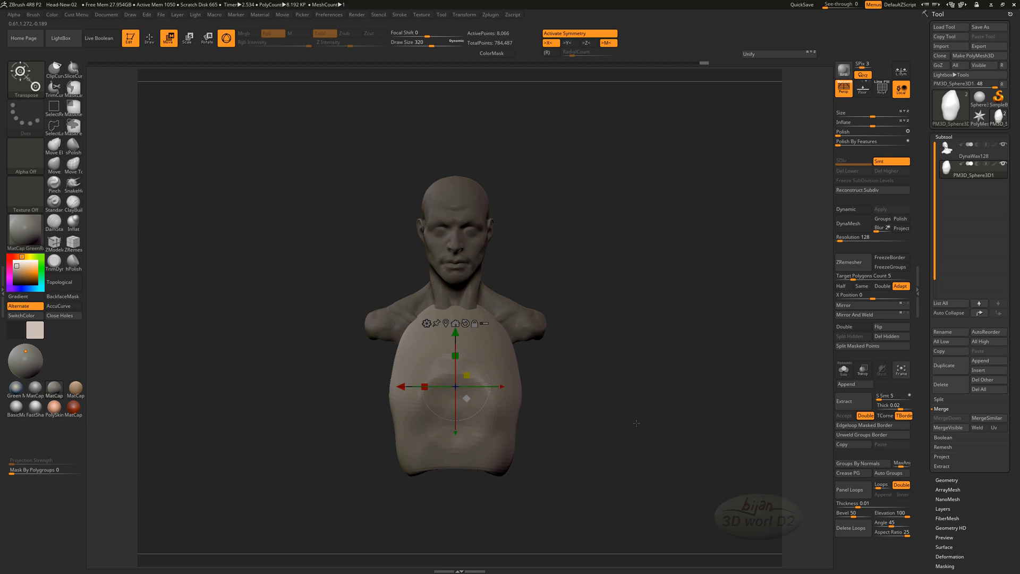
{"action": "left_click_drag", "start_coordinate": [733, 439], "coordinate": [632, 458]}
{"action": "mouse_move", "coordinate": [501, 386]}
{"action": "left_mouse_down"}
{"action": "mouse_move", "coordinate": [477, 387]}
{"action": "mouse_move", "coordinate": [486, 348]}
{"action": "mouse_move", "coordinate": [485, 401]}
{"action": "mouse_move", "coordinate": [489, 389]}
{"action": "left_mouse_up"}
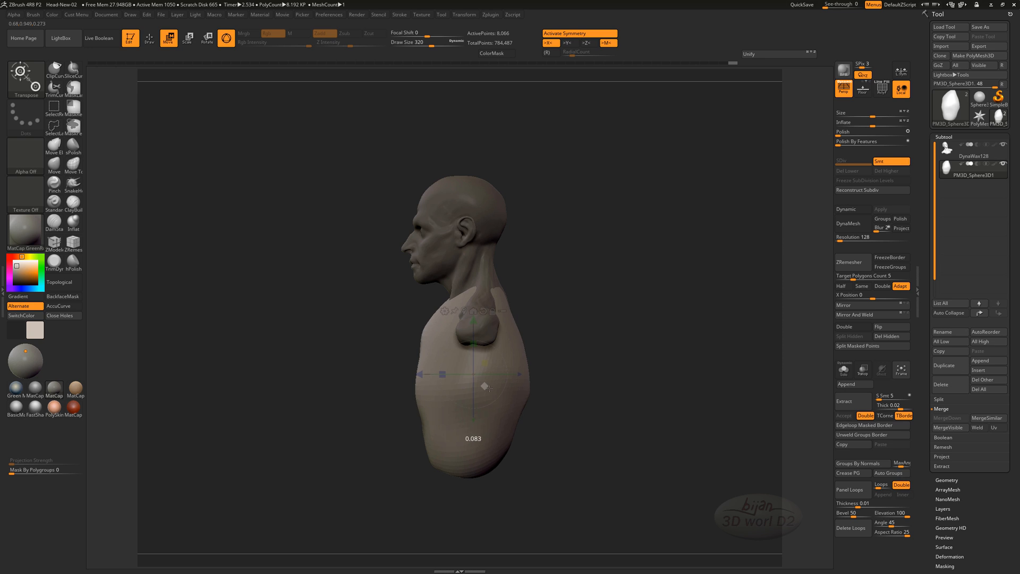
Tilt the rib cage form slightly in side view and nudge it down to fit beneath the shoulders.
{"action": "left_click_drag", "start_coordinate": [562, 458], "coordinate": [553, 460]}
{"action": "left_click_drag", "start_coordinate": [500, 395], "coordinate": [514, 379]}
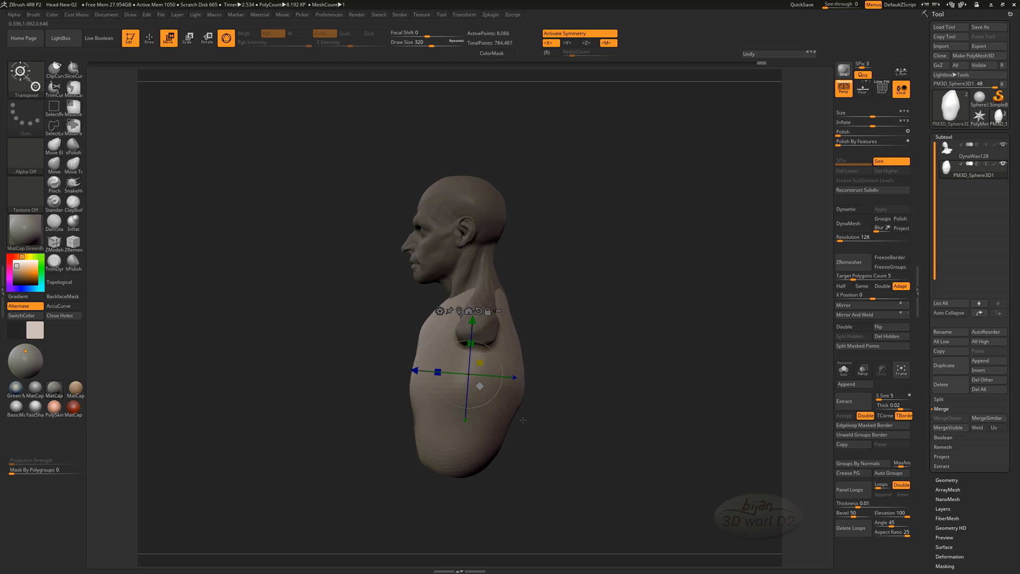
{"action": "mouse_move", "coordinate": [532, 424]}
{"action": "left_mouse_down"}
{"action": "mouse_move", "coordinate": [572, 432]}
{"action": "mouse_move", "coordinate": [535, 428]}
{"action": "left_mouse_up"}
{"action": "left_click_drag", "start_coordinate": [480, 390], "coordinate": [478, 398]}
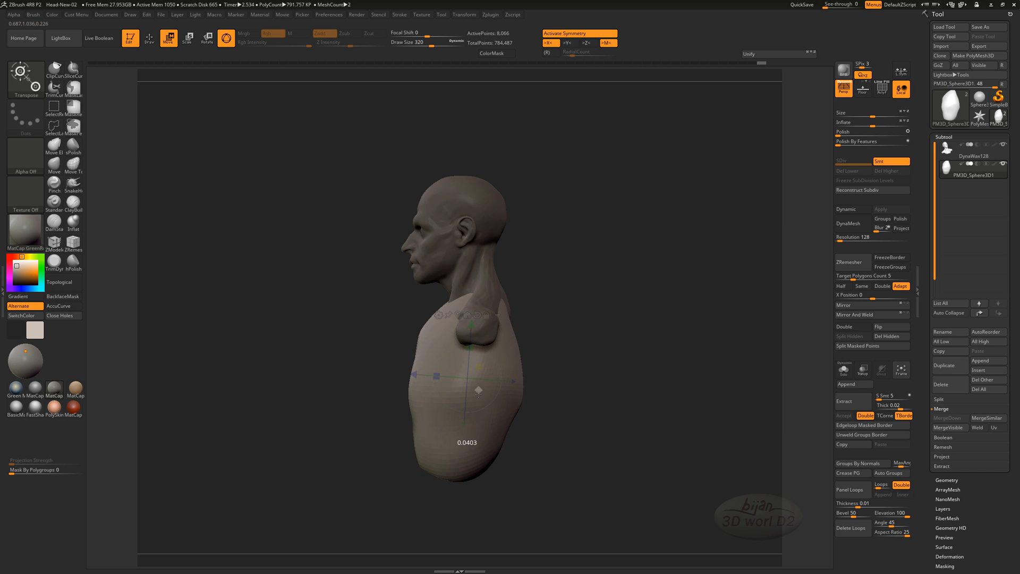
{"action": "left_click_drag", "start_coordinate": [555, 466], "coordinate": [562, 474], "text": "shift"}
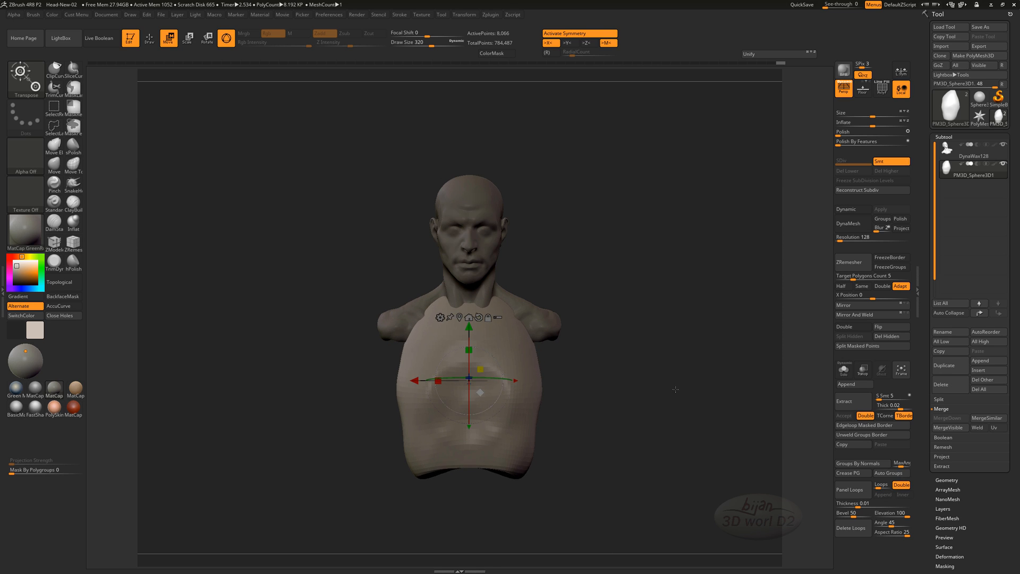
{"action": "left_click_drag", "start_coordinate": [628, 426], "coordinate": [625, 516]}
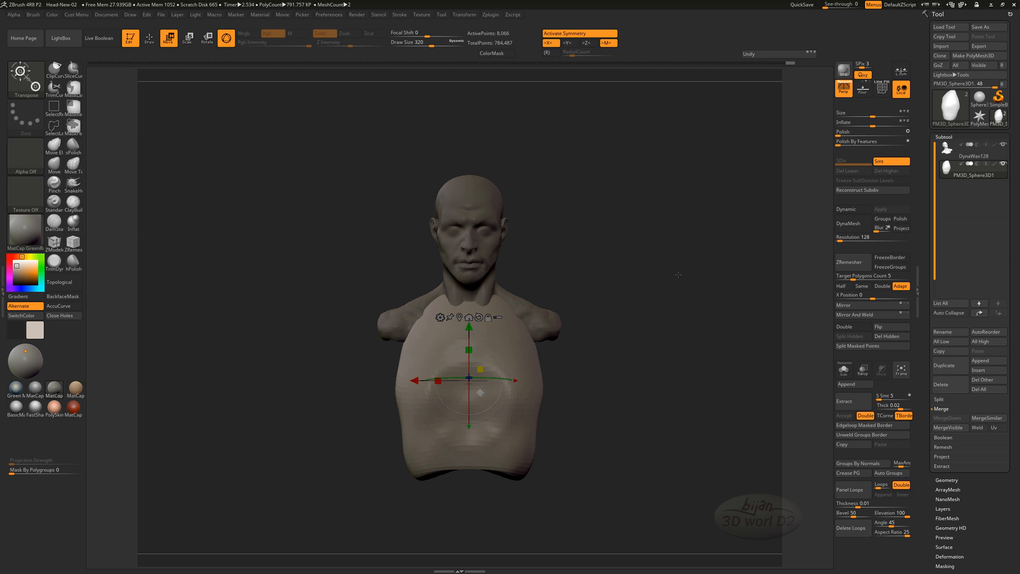
{"action": "left_click_drag", "start_coordinate": [658, 406], "coordinate": [574, 391], "text": "shift"}
Build up the back of the rib cage form with a smaller ClayBuildup brush and smooth the area along the spine.
{"action": "key", "text": "q"}
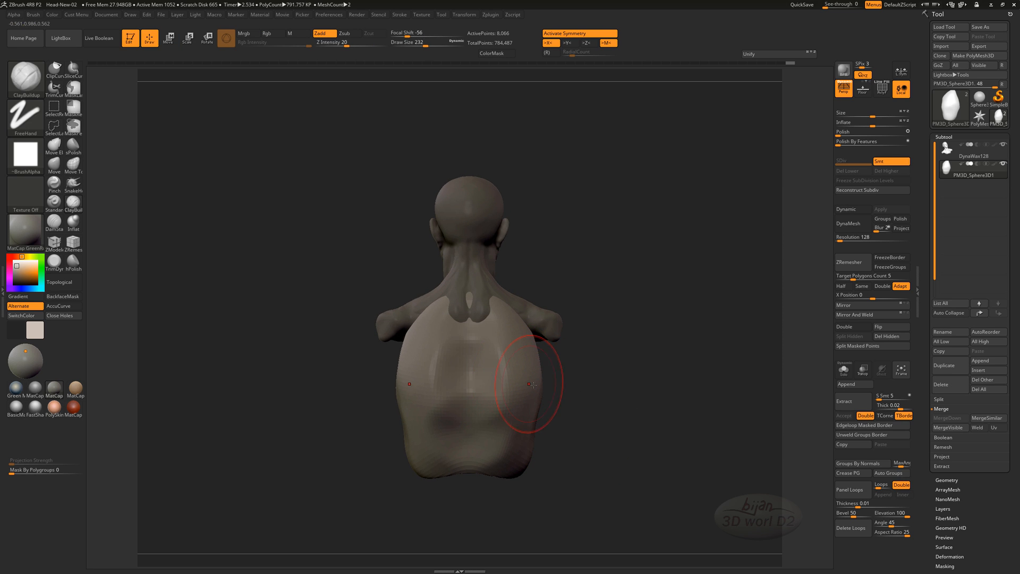
{"action": "key", "text": "bracketleft"}
{"action": "left_click_drag", "start_coordinate": [419, 322], "coordinate": [466, 338]}
{"action": "left_click_drag", "start_coordinate": [468, 409], "coordinate": [475, 432], "text": "shift"}
{"action": "mouse_move", "coordinate": [600, 422]}
{"action": "left_mouse_down"}
{"action": "mouse_move", "coordinate": [658, 432]}
{"action": "mouse_move", "coordinate": [589, 419]}
{"action": "mouse_move", "coordinate": [601, 412]}
{"action": "left_mouse_up"}
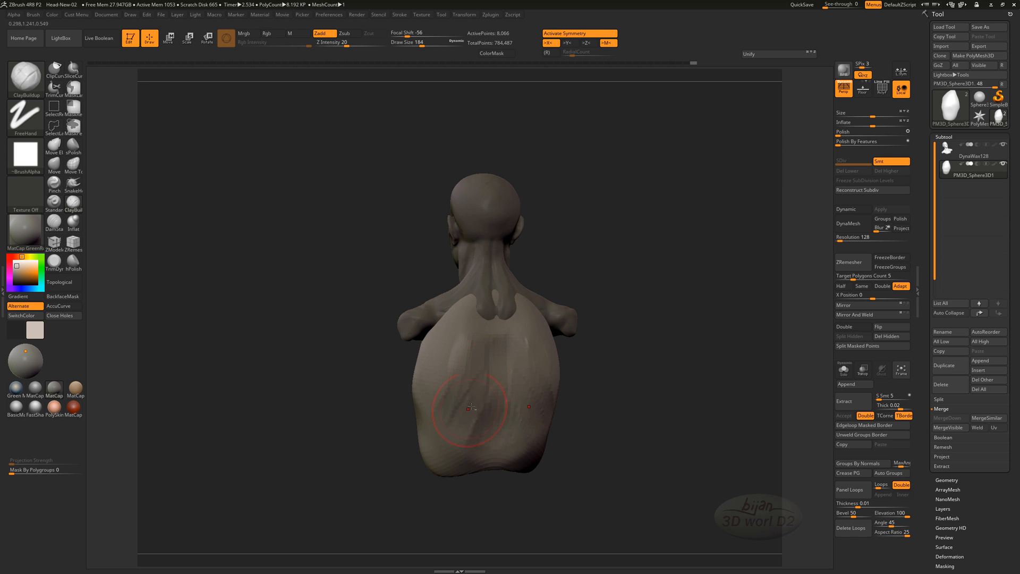
Undo and redo the last sculpting strokes on the back of the rib cage form.
{"action": "key", "text": "ctrl+z"}
{"action": "key", "text": "ctrl+z"}
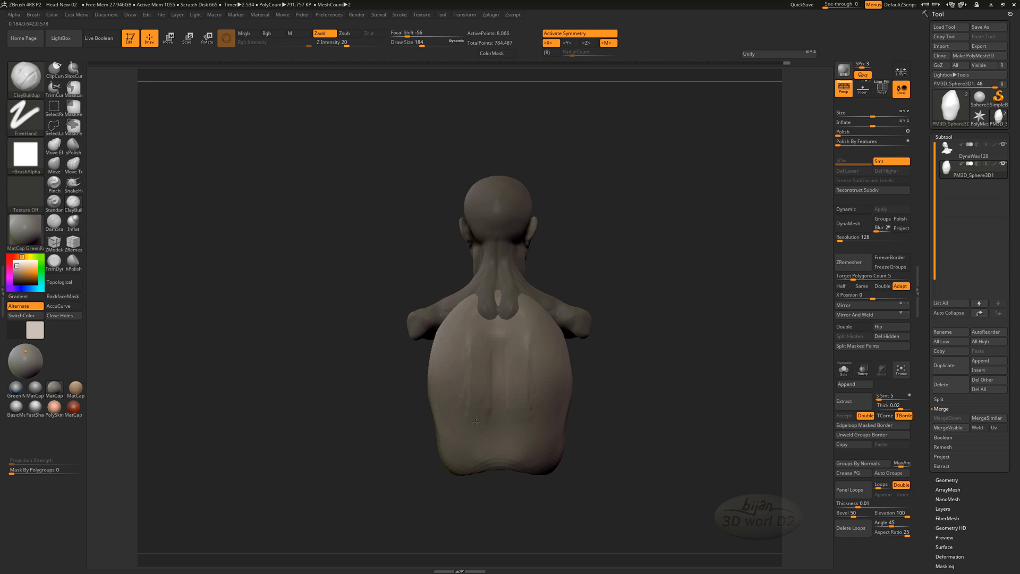
{"action": "key", "text": "ctrl+shift+z"}
{"action": "key", "text": "ctrl+shift+z"}
{"action": "key", "text": "ctrl+shift+z"}
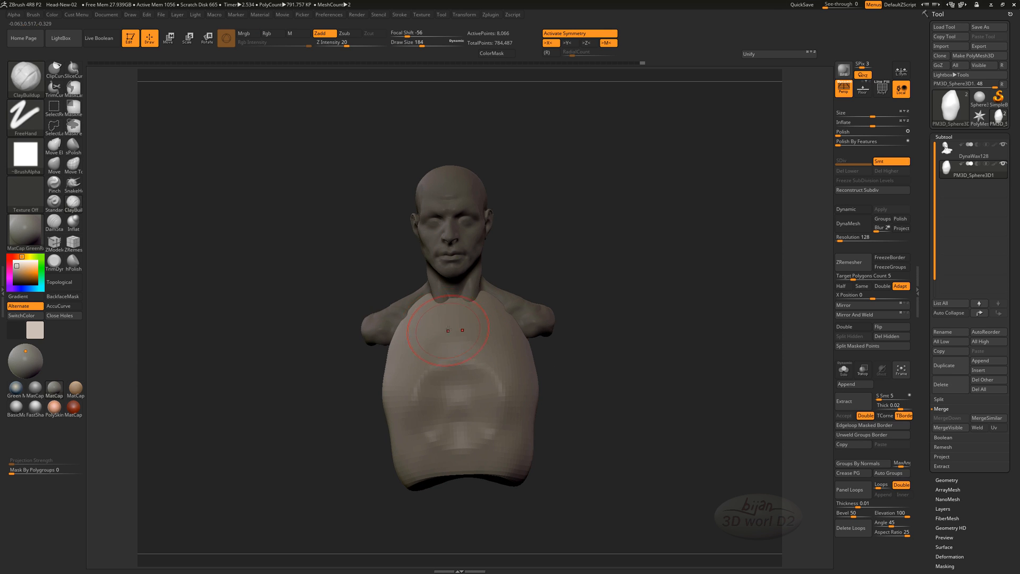
Build up the arch across the front of the rib cage form with ClayBuildup.
{"action": "left_click_drag", "start_coordinate": [581, 411], "coordinate": [485, 361]}
{"action": "key", "text": "ctrl+shift+z"}
{"action": "key", "text": "ctrl+shift+z"}
{"action": "key", "text": "ctrl+shift+z"}
{"action": "key", "text": "ctrl+shift+z"}
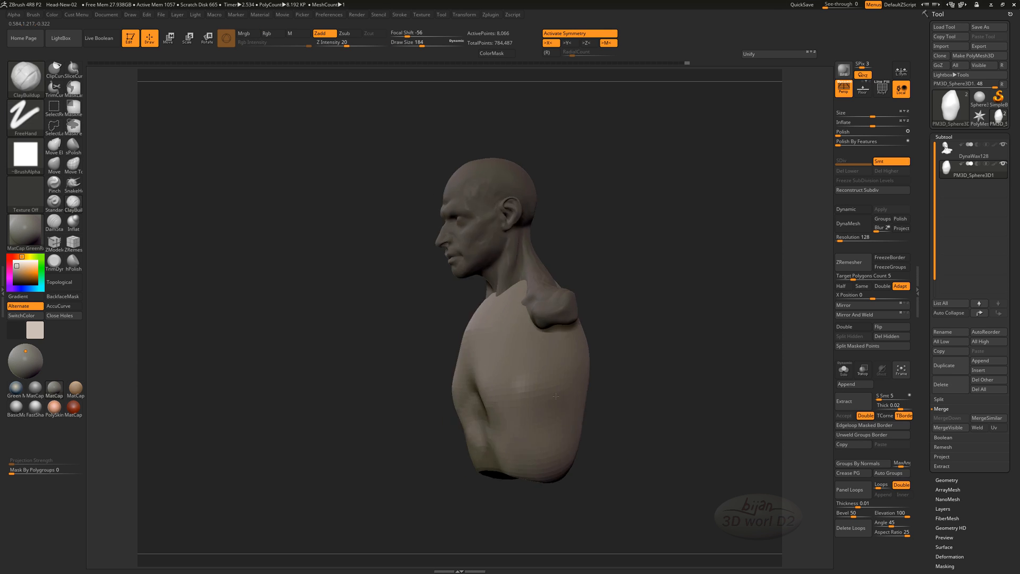
{"action": "left_click_drag", "start_coordinate": [648, 445], "coordinate": [581, 412]}
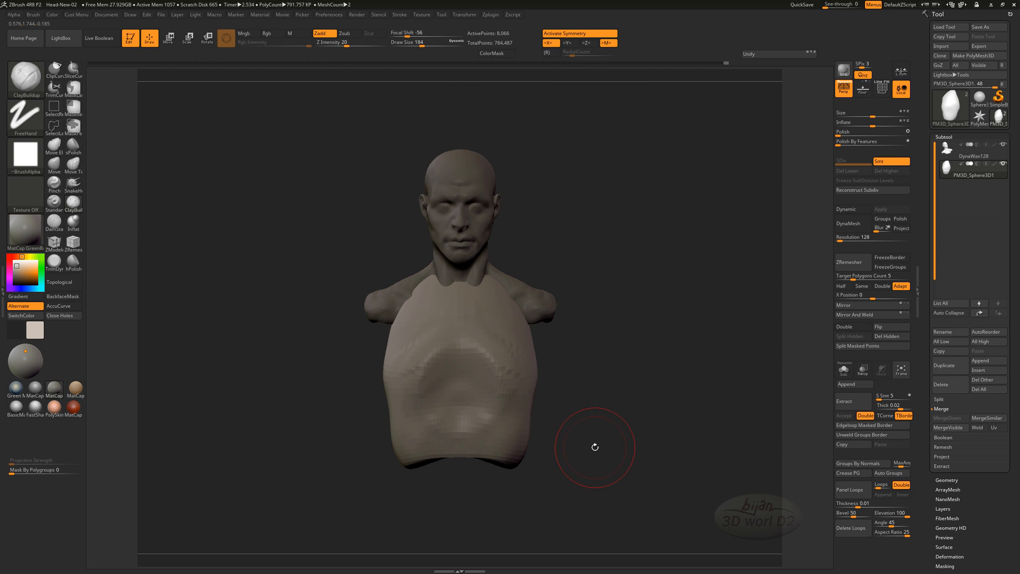
Scale the rib cage form down slightly and move it up against the base of the neck.
{"action": "key", "text": "w"}
{"action": "left_click_drag", "start_coordinate": [471, 352], "coordinate": [471, 366]}
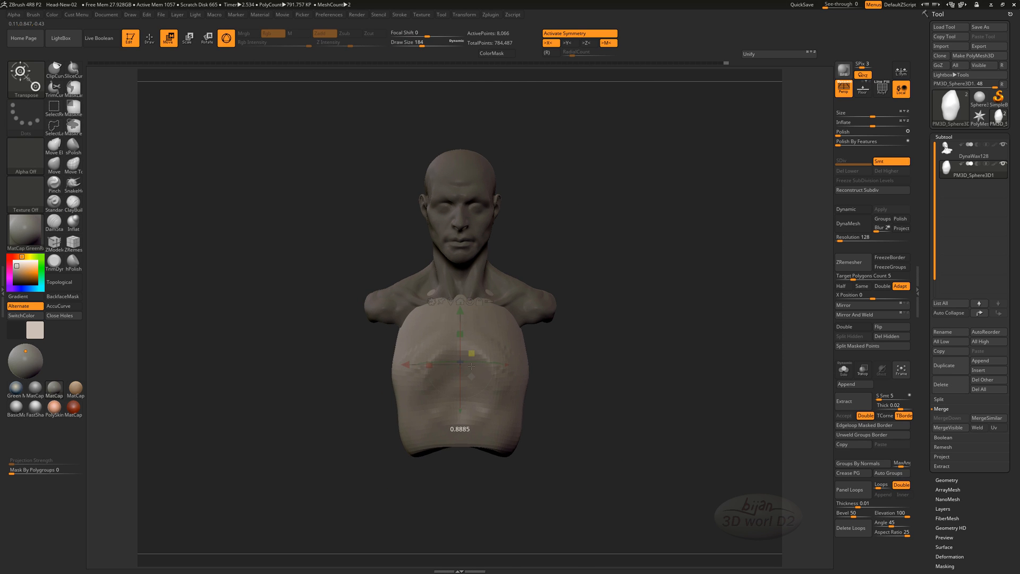
{"action": "left_click_drag", "start_coordinate": [460, 409], "coordinate": [460, 402]}
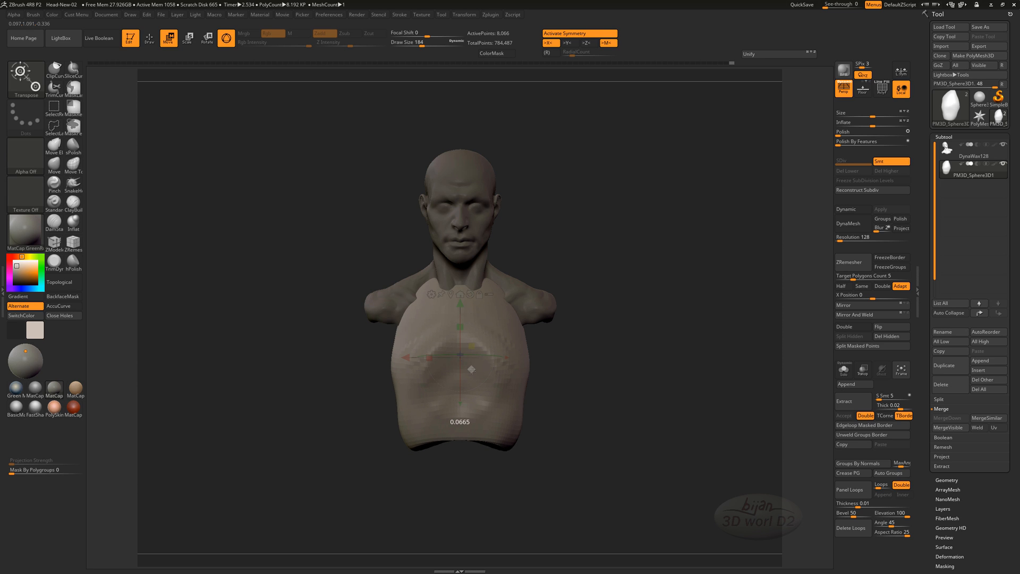
{"action": "left_click_drag", "start_coordinate": [467, 366], "coordinate": [466, 363]}
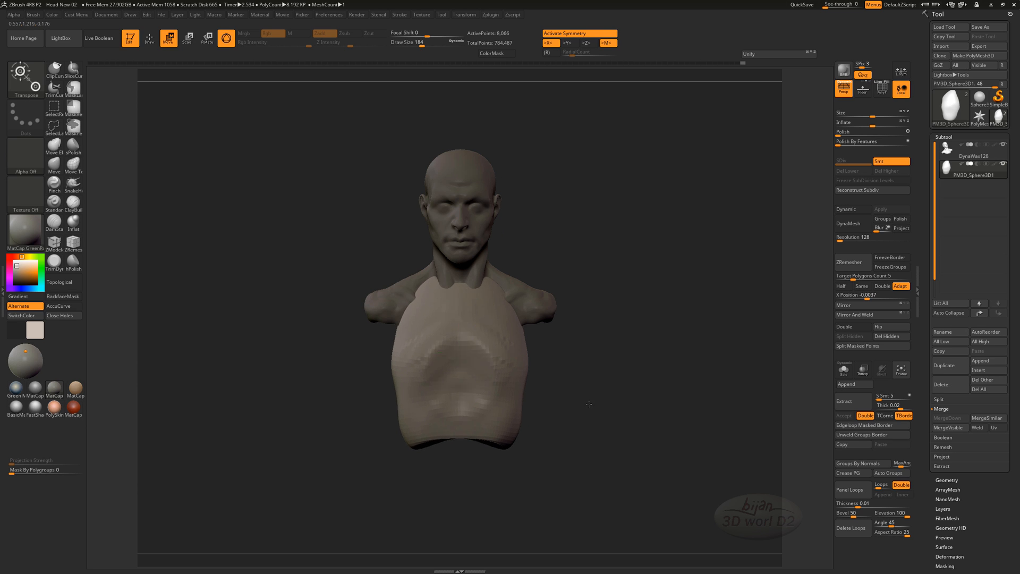
Tilt and reposition the rib cage form in side view to follow the posture of the neck and shoulders.
{"action": "key", "text": "q"}
{"action": "mouse_move", "coordinate": [612, 373]}
{"action": "left_mouse_down"}
{"action": "mouse_move", "coordinate": [546, 417]}
{"action": "mouse_move", "coordinate": [595, 404]}
{"action": "mouse_move", "coordinate": [560, 419]}
{"action": "left_mouse_up"}
{"action": "key", "text": "w"}
{"action": "left_click_drag", "start_coordinate": [484, 384], "coordinate": [480, 388]}
{"action": "mouse_move", "coordinate": [558, 433]}
{"action": "left_mouse_down"}
{"action": "mouse_move", "coordinate": [600, 426]}
{"action": "mouse_move", "coordinate": [570, 429]}
{"action": "mouse_move", "coordinate": [615, 571]}
{"action": "left_mouse_up"}
{"action": "left_click_drag", "start_coordinate": [559, 458], "coordinate": [570, 481]}
{"action": "left_click_drag", "start_coordinate": [570, 481], "coordinate": [517, 561], "text": "alt"}
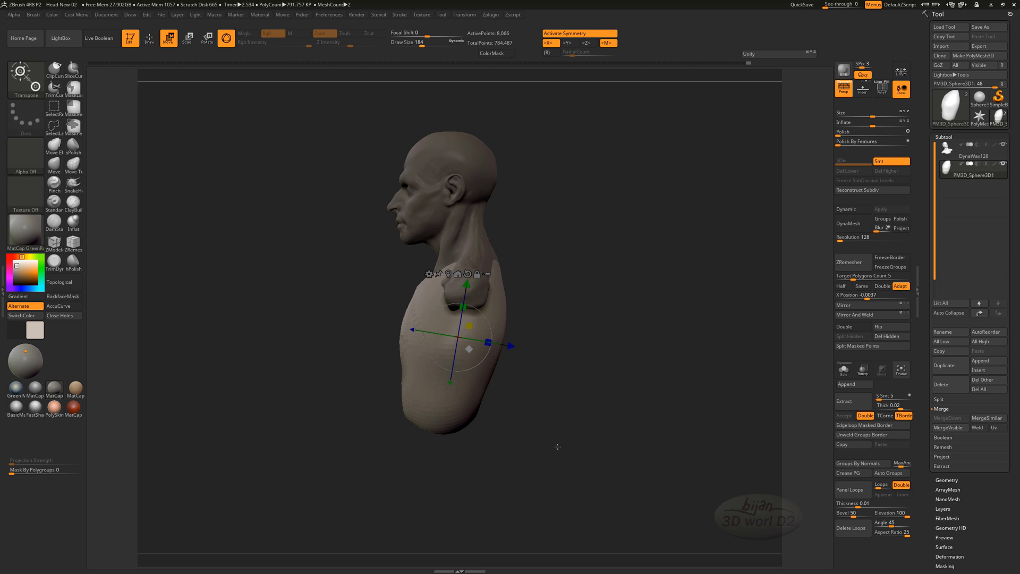
{"action": "mouse_move", "coordinate": [582, 458]}
{"action": "left_mouse_down"}
{"action": "mouse_move", "coordinate": [598, 404]}
{"action": "mouse_move", "coordinate": [457, 402]}
{"action": "left_mouse_up"}
{"action": "key", "text": "q"}
{"action": "key", "text": "w"}
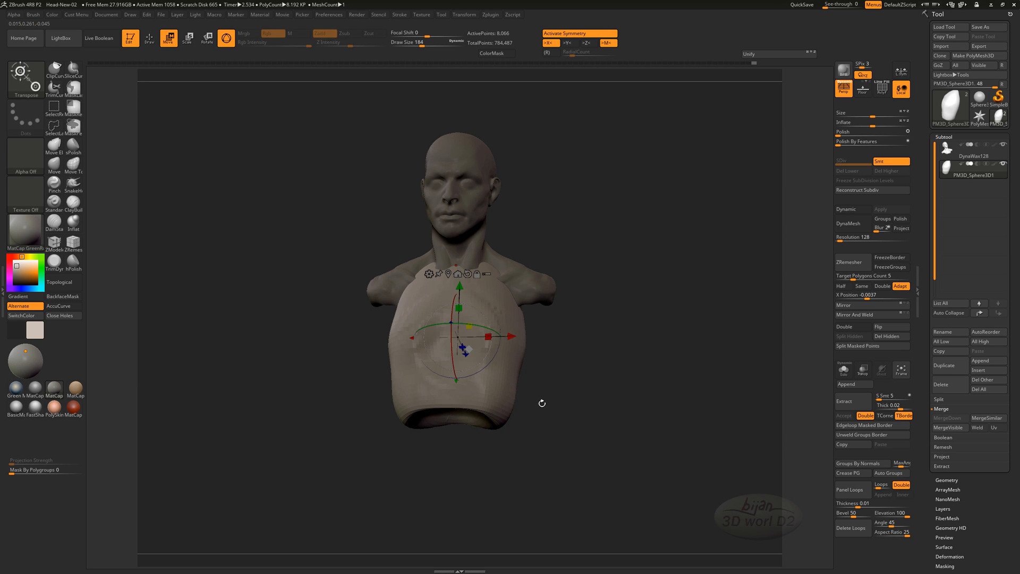
Pull the middle of the lower front edge upward with the Move brush to form the rib arch opening.
{"action": "key", "text": "q"}
{"action": "key", "text": "w"}
{"action": "key", "text": "q"}
{"action": "key", "text": "b"}
{"action": "key", "text": "m"}
{"action": "key", "text": "v"}
{"action": "left_click_drag", "start_coordinate": [443, 411], "coordinate": [445, 394]}
{"action": "mouse_move", "coordinate": [584, 425]}
{"action": "left_mouse_down"}
{"action": "mouse_move", "coordinate": [546, 417]}
{"action": "mouse_move", "coordinate": [579, 409]}
{"action": "left_mouse_up"}
{"action": "left_click_drag", "start_coordinate": [445, 414], "coordinate": [445, 394]}
{"action": "mouse_move", "coordinate": [552, 430]}
{"action": "left_mouse_down"}
{"action": "mouse_move", "coordinate": [619, 444]}
{"action": "mouse_move", "coordinate": [553, 433]}
{"action": "mouse_move", "coordinate": [604, 415]}
{"action": "left_mouse_up"}
Build up the sternum area and the edges of the lower rib arch with ClayBuildup, and smooth the surface.
{"action": "key", "text": "b"}
{"action": "key", "text": "c"}
{"action": "key", "text": "b"}
{"action": "left_click_drag", "start_coordinate": [445, 340], "coordinate": [437, 316]}
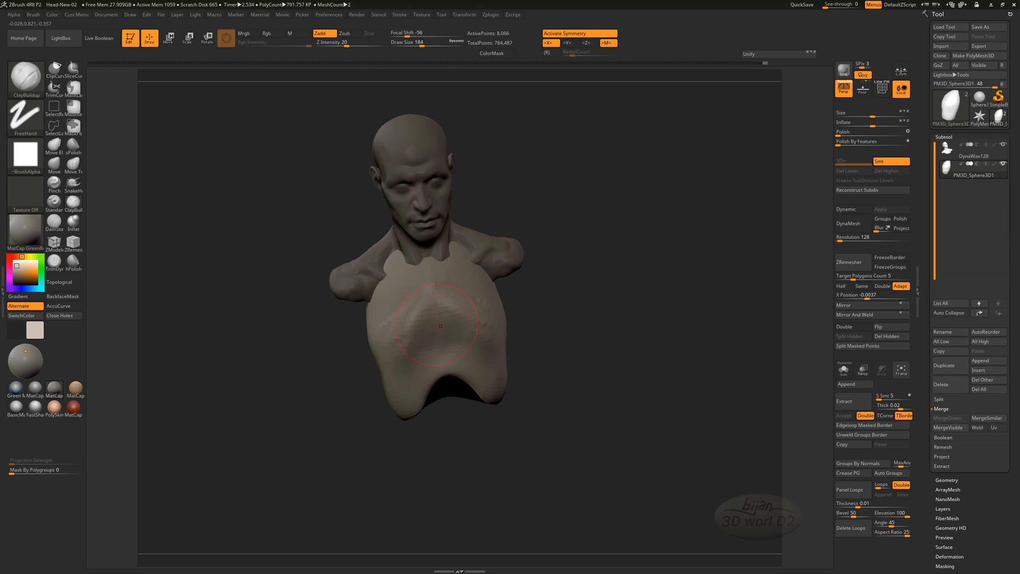
{"action": "left_click_drag", "start_coordinate": [574, 387], "coordinate": [570, 390]}
{"action": "left_click_drag", "start_coordinate": [461, 336], "coordinate": [467, 367]}
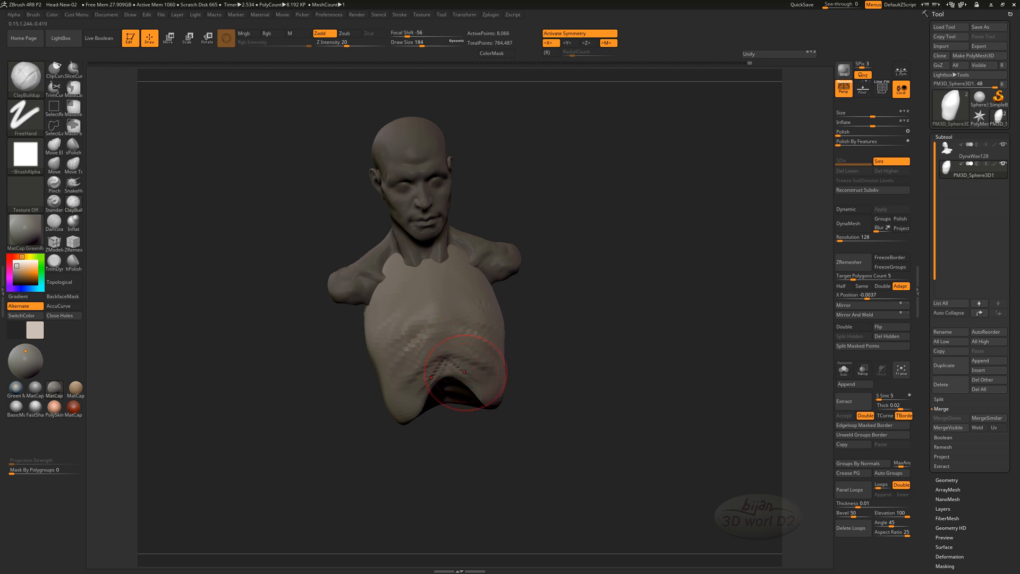
{"action": "mouse_move", "coordinate": [600, 394]}
{"action": "left_mouse_down", "text": "shift"}
{"action": "mouse_move", "coordinate": [551, 397]}
{"action": "mouse_move", "coordinate": [428, 313]}
{"action": "left_mouse_up", "text": "shift"}
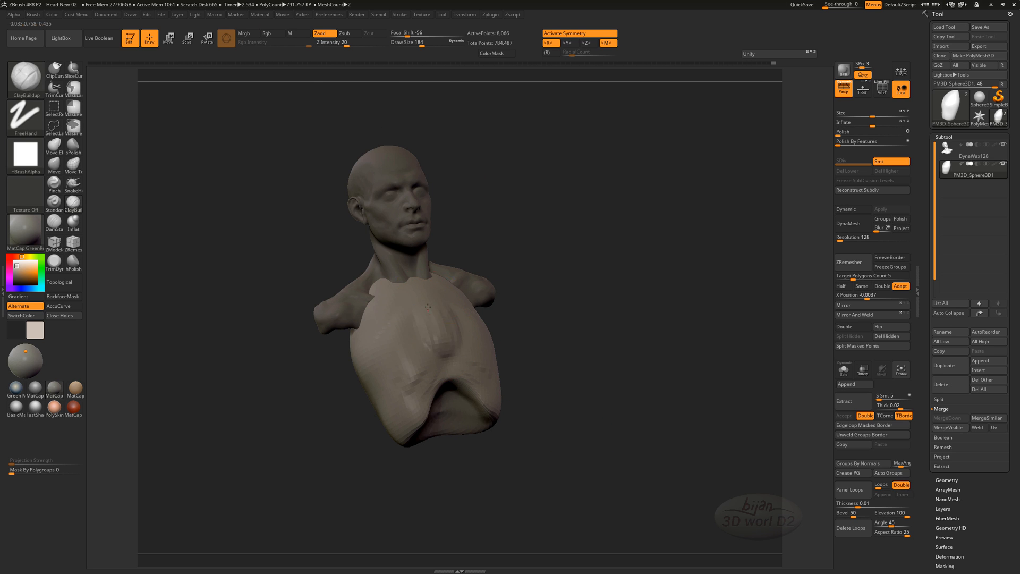
{"action": "left_click_drag", "start_coordinate": [571, 418], "coordinate": [553, 408], "text": "shift"}
{"action": "mouse_move", "coordinate": [483, 383]}
{"action": "left_mouse_down"}
{"action": "mouse_move", "coordinate": [455, 375]}
{"action": "mouse_move", "coordinate": [472, 390]}
{"action": "left_mouse_up"}
{"action": "mouse_move", "coordinate": [584, 418]}
{"action": "left_mouse_down", "text": "shift"}
{"action": "mouse_move", "coordinate": [631, 424]}
{"action": "mouse_move", "coordinate": [613, 438]}
{"action": "mouse_move", "coordinate": [557, 426]}
{"action": "mouse_move", "coordinate": [572, 444]}
{"action": "mouse_move", "coordinate": [592, 427]}
{"action": "left_mouse_up", "text": "shift"}
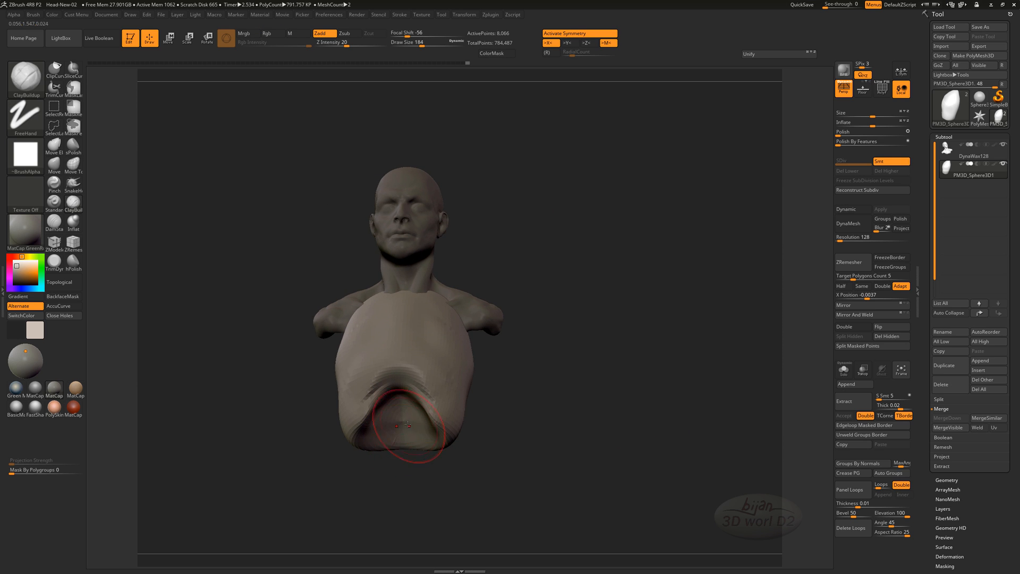
Build up the underside within the rib arch with ClayBuildup and smooth it.
{"action": "left_click_drag", "start_coordinate": [408, 425], "coordinate": [429, 413]}
{"action": "mouse_move", "coordinate": [528, 457]}
{"action": "left_mouse_down", "text": "shift"}
{"action": "mouse_move", "coordinate": [469, 466]}
{"action": "mouse_move", "coordinate": [576, 464]}
{"action": "mouse_move", "coordinate": [552, 406]}
{"action": "left_mouse_up", "text": "shift"}
{"action": "left_click_drag", "start_coordinate": [470, 380], "coordinate": [478, 397], "text": "shift"}
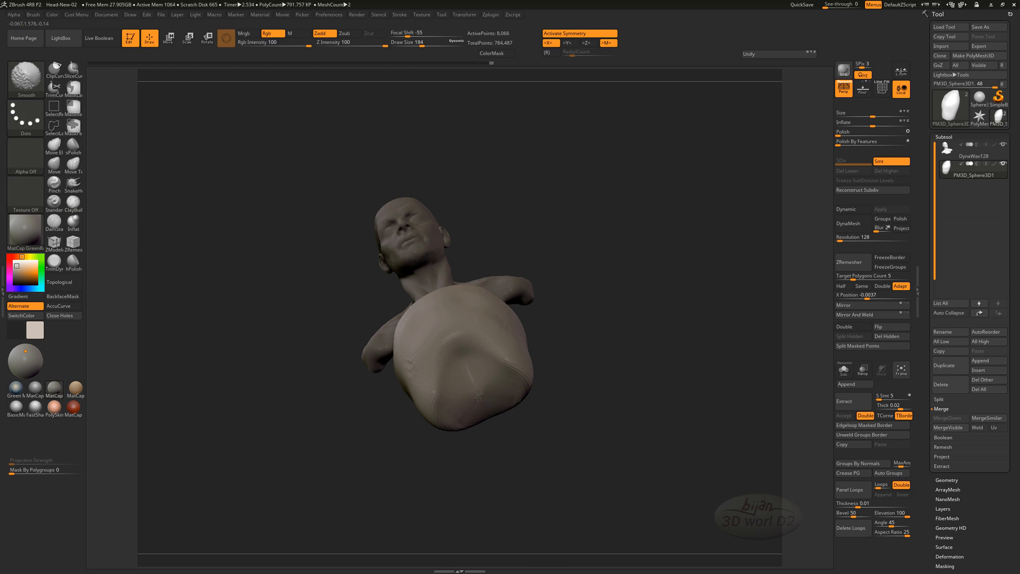
{"action": "mouse_move", "coordinate": [559, 433]}
{"action": "left_mouse_down"}
{"action": "mouse_move", "coordinate": [553, 478]}
{"action": "mouse_move", "coordinate": [562, 461]}
{"action": "left_mouse_up"}
{"action": "mouse_move", "coordinate": [581, 415]}
{"action": "left_mouse_down", "text": "alt"}
{"action": "mouse_move", "coordinate": [608, 442]}
{"action": "mouse_move", "coordinate": [585, 465]}
{"action": "left_mouse_up", "text": "alt"}
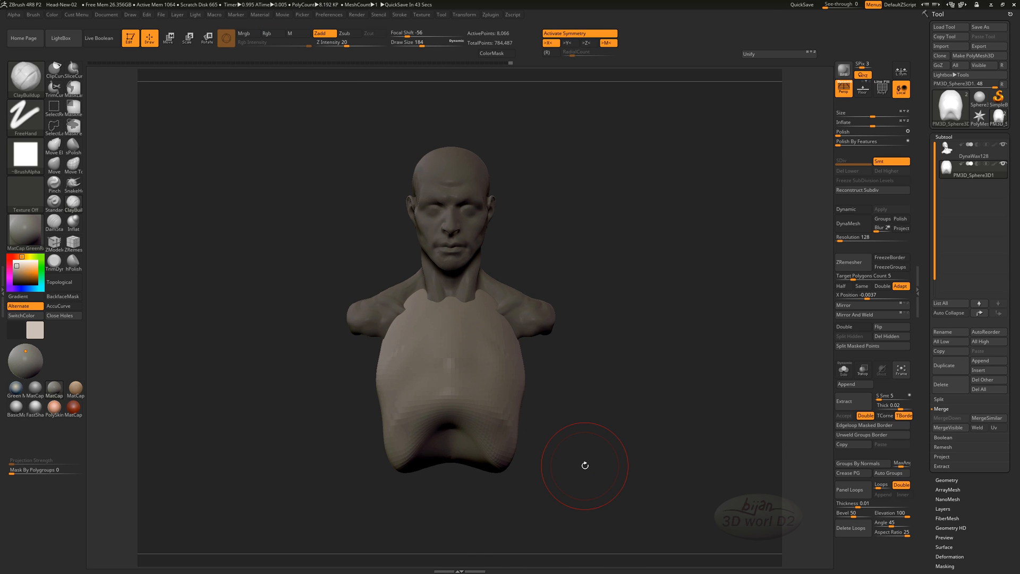
Turn off symmetry, duplicate the rib cage form beside the original, and split the copy into its own subtool.
{"action": "key", "text": "w"}
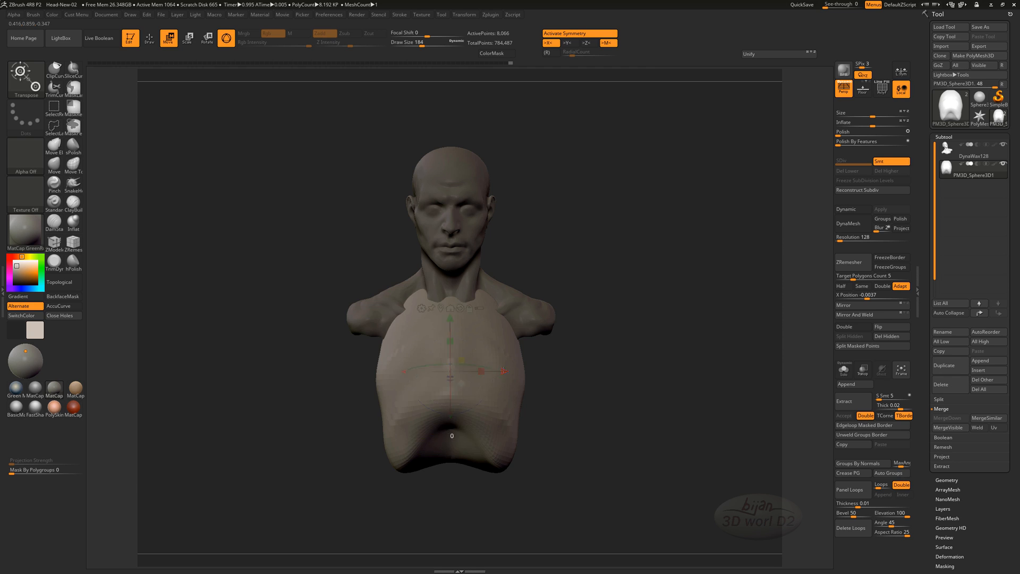
{"action": "left_click_drag", "start_coordinate": [503, 371], "coordinate": [668, 382], "text": "ctrl"}
{"action": "key", "text": "ctrl+z"}
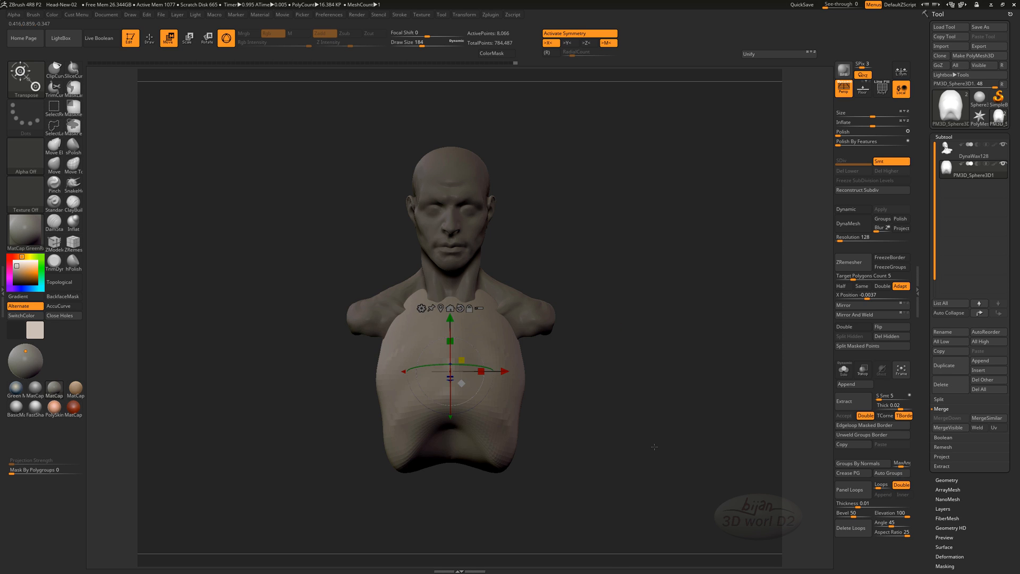
{"action": "left_click", "coordinate": [565, 34]}
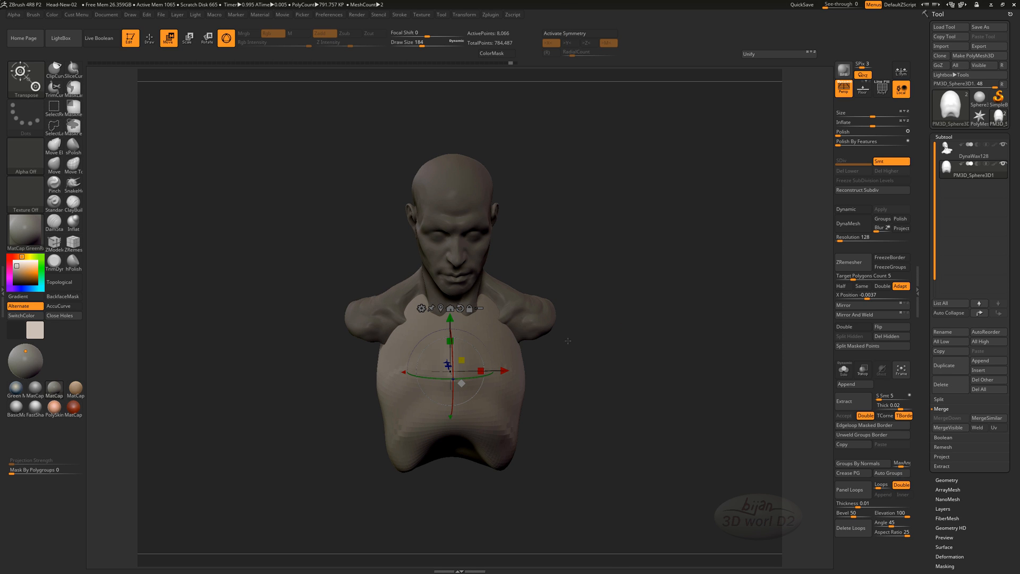
{"action": "left_click_drag", "start_coordinate": [569, 340], "coordinate": [690, 370]}
{"action": "left_click_drag", "start_coordinate": [700, 502], "coordinate": [655, 503]}
{"action": "left_click", "coordinate": [873, 346]}
{"action": "left_click_drag", "start_coordinate": [749, 425], "coordinate": [530, 344]}
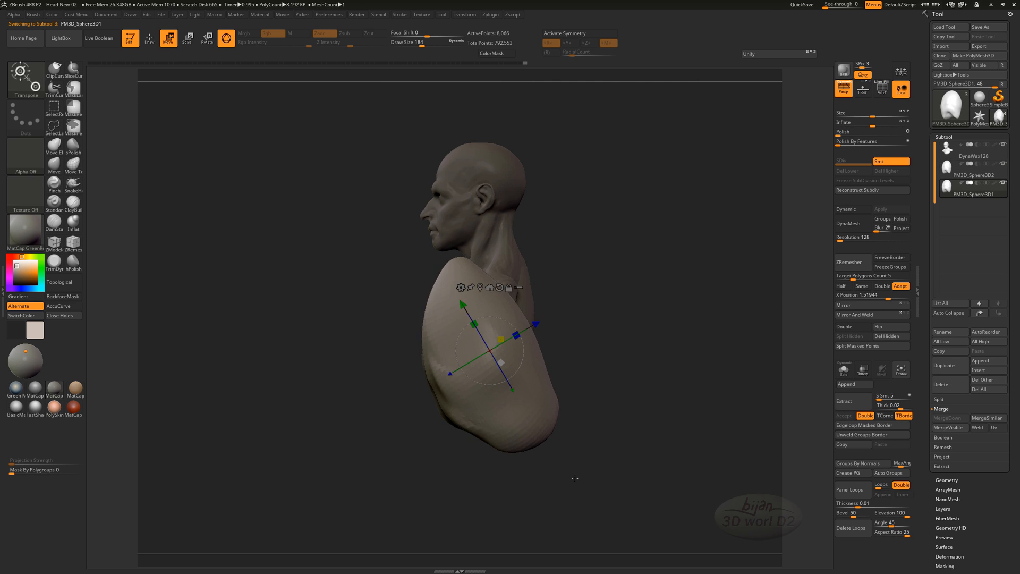
Scale down the copied form and position it centrally beneath the rib cage as the abdomen and pelvis mass.
{"action": "left_click_drag", "start_coordinate": [574, 478], "coordinate": [521, 490], "text": "shift"}
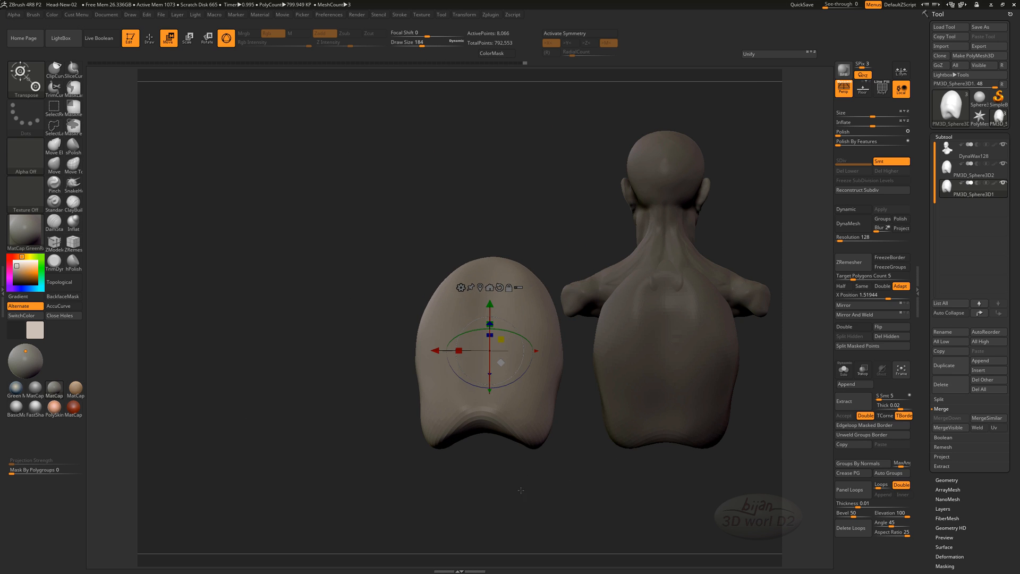
{"action": "left_click_drag", "start_coordinate": [501, 338], "coordinate": [474, 503]}
{"action": "left_click_drag", "start_coordinate": [501, 362], "coordinate": [676, 477]}
{"action": "left_click_drag", "start_coordinate": [481, 453], "coordinate": [522, 459], "text": "shift"}
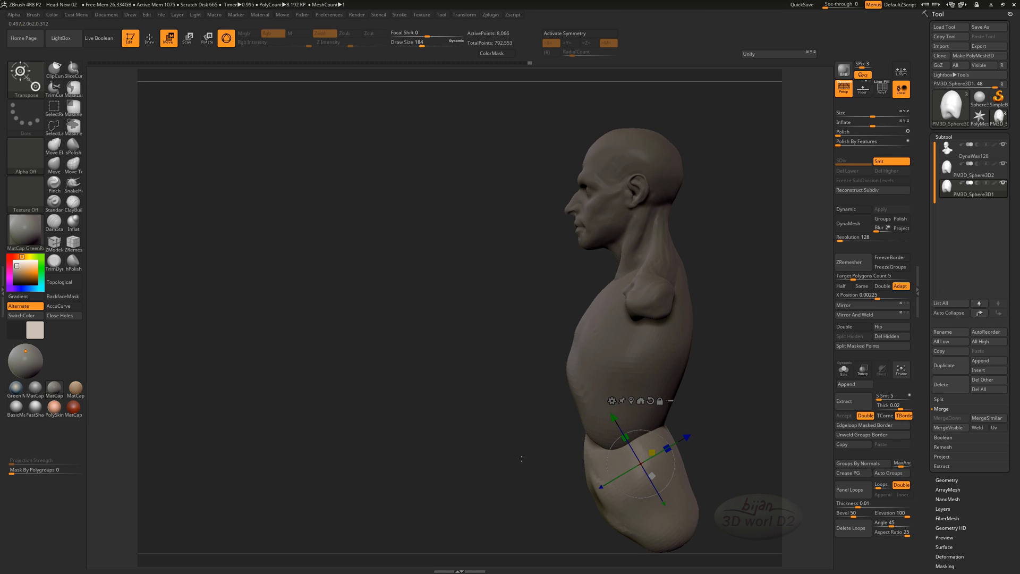
{"action": "key", "text": "f"}
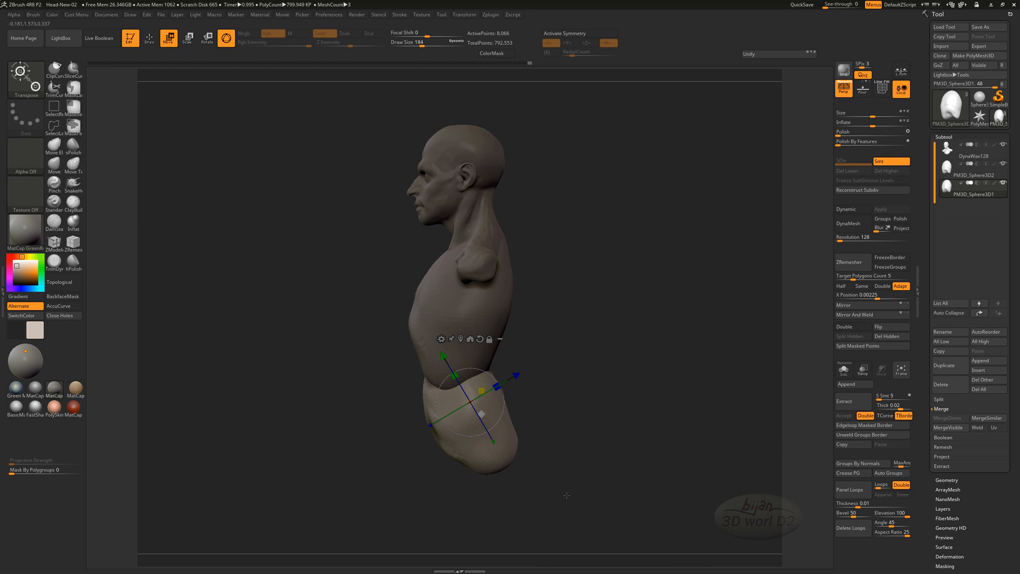
{"action": "mouse_move", "coordinate": [566, 495]}
{"action": "left_mouse_down"}
{"action": "mouse_move", "coordinate": [580, 440]}
{"action": "mouse_move", "coordinate": [518, 441]}
{"action": "mouse_move", "coordinate": [473, 458]}
{"action": "mouse_move", "coordinate": [512, 417]}
{"action": "left_mouse_up"}
Reshape the lower corners and bottom edge of the lower torso form from behind with the Move brush.
{"action": "key", "text": "q"}
{"action": "key", "text": "b"}
{"action": "key", "text": "m"}
{"action": "key", "text": "v"}
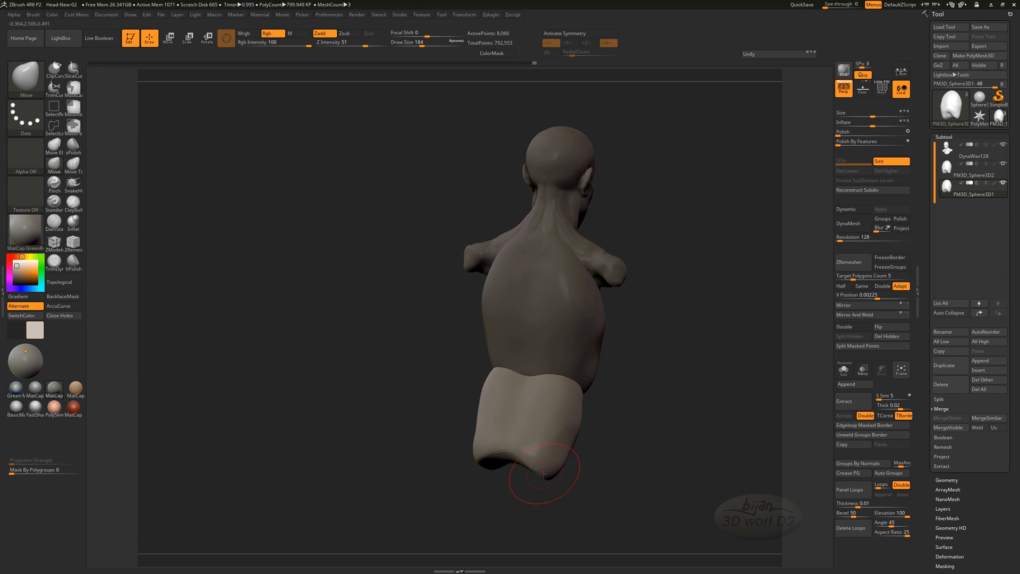
{"action": "key", "text": "shift"}
{"action": "left_click_drag", "start_coordinate": [532, 497], "coordinate": [480, 457], "text": "shift"}
{"action": "left_click_drag", "start_coordinate": [554, 461], "coordinate": [559, 468]}
{"action": "left_click_drag", "start_coordinate": [489, 463], "coordinate": [484, 468]}
{"action": "left_click_drag", "start_coordinate": [627, 526], "coordinate": [660, 485]}
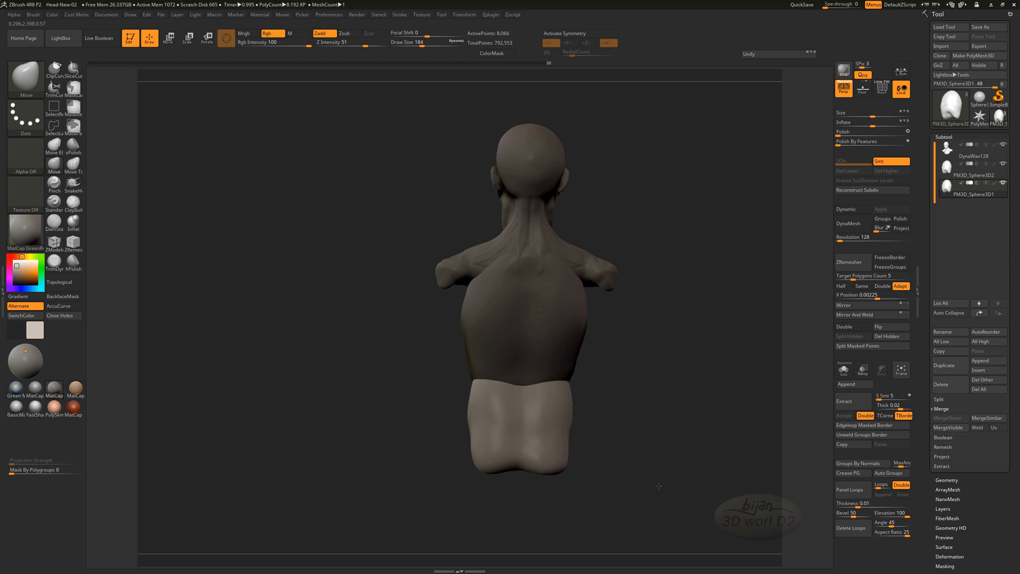
{"action": "left_click_drag", "start_coordinate": [480, 470], "coordinate": [486, 464]}
{"action": "left_click_drag", "start_coordinate": [561, 470], "coordinate": [554, 464]}
{"action": "left_click_drag", "start_coordinate": [611, 483], "coordinate": [589, 425]}
Turn on symmetry, set the lower torso form's X Position to 0, and apply Mirror And Weld.
{"action": "key", "text": "x"}
{"action": "left_click_drag", "start_coordinate": [622, 353], "coordinate": [601, 487]}
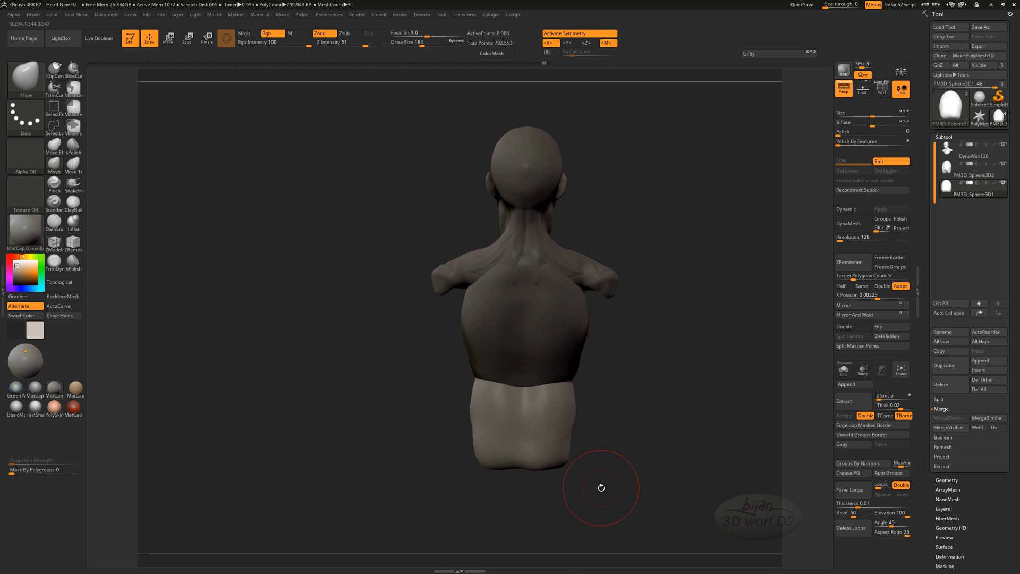
{"action": "mouse_move", "coordinate": [644, 454]}
{"action": "left_mouse_down"}
{"action": "mouse_move", "coordinate": [664, 450]}
{"action": "mouse_move", "coordinate": [642, 447]}
{"action": "left_mouse_up"}
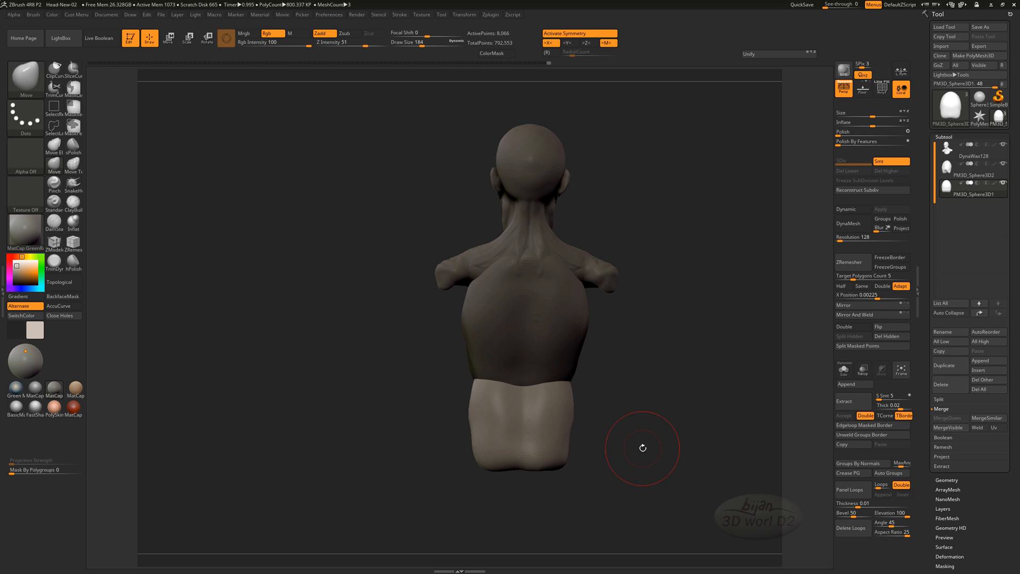
{"action": "left_click", "coordinate": [793, 55]}
{"action": "key", "text": "ctrl+z"}
{"action": "left_click_drag", "start_coordinate": [873, 295], "coordinate": [860, 296]}
{"action": "key", "text": "Return"}
{"action": "left_click", "coordinate": [866, 314]}
{"action": "left_click_drag", "start_coordinate": [781, 409], "coordinate": [515, 469]}
{"action": "mouse_move", "coordinate": [573, 457]}
{"action": "left_mouse_down"}
{"action": "mouse_move", "coordinate": [653, 398]}
{"action": "mouse_move", "coordinate": [635, 394]}
{"action": "mouse_move", "coordinate": [664, 425]}
{"action": "mouse_move", "coordinate": [648, 440]}
{"action": "left_mouse_up"}
Add volume to the back of the lower torso form with the ClayBuildup brush.
{"action": "key", "text": "b"}
{"action": "key", "text": "c"}
{"action": "key", "text": "b"}
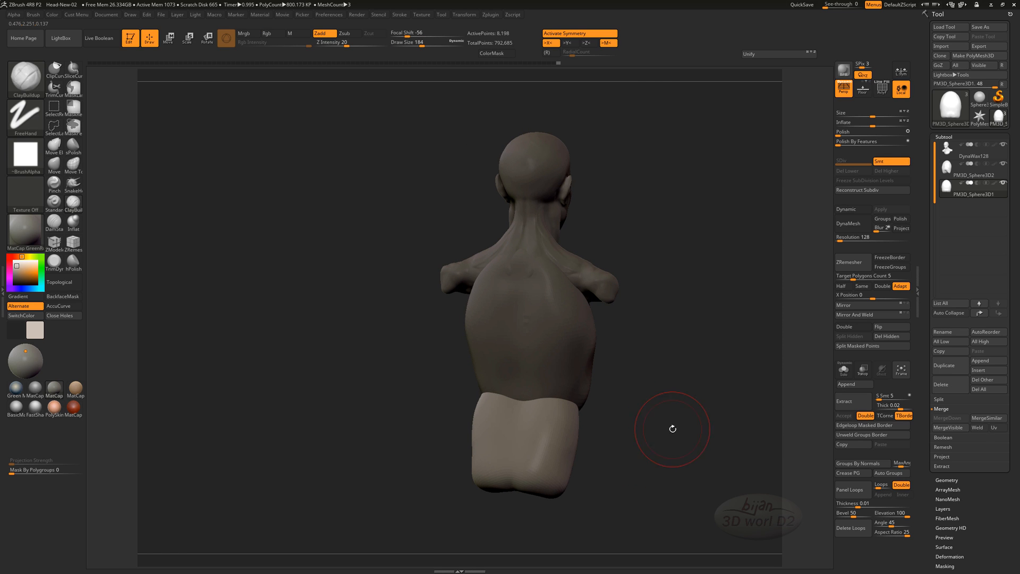
{"action": "left_click_drag", "start_coordinate": [545, 471], "coordinate": [581, 419]}
{"action": "right_click_drag", "start_coordinate": [581, 415], "coordinate": [584, 386]}
{"action": "left_click_drag", "start_coordinate": [643, 391], "coordinate": [647, 470]}
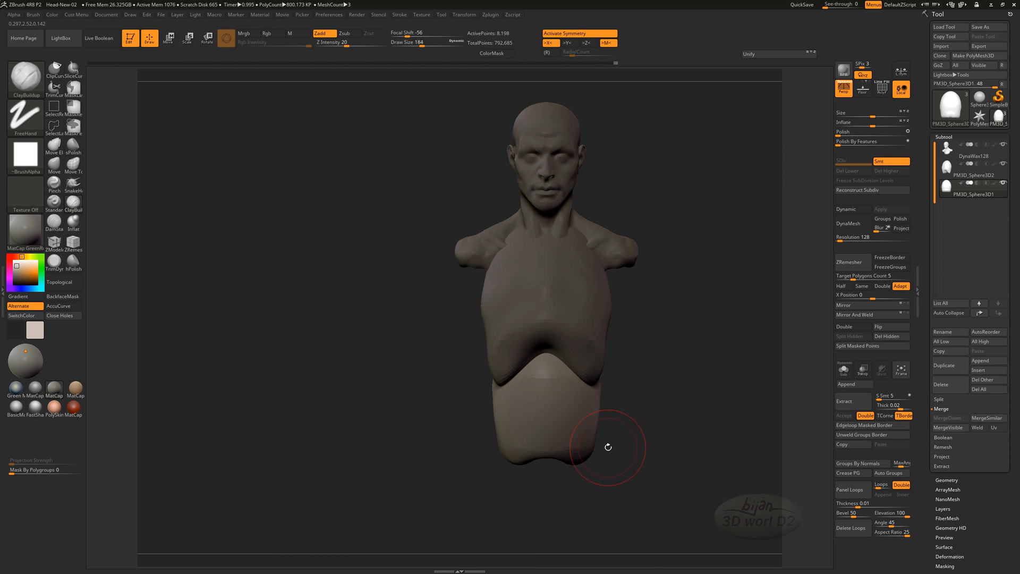
Adjust the side contours and front of the lower torso form with an enlarged Move brush.
{"action": "key", "text": "b"}
{"action": "key", "text": "m"}
{"action": "key", "text": "v"}
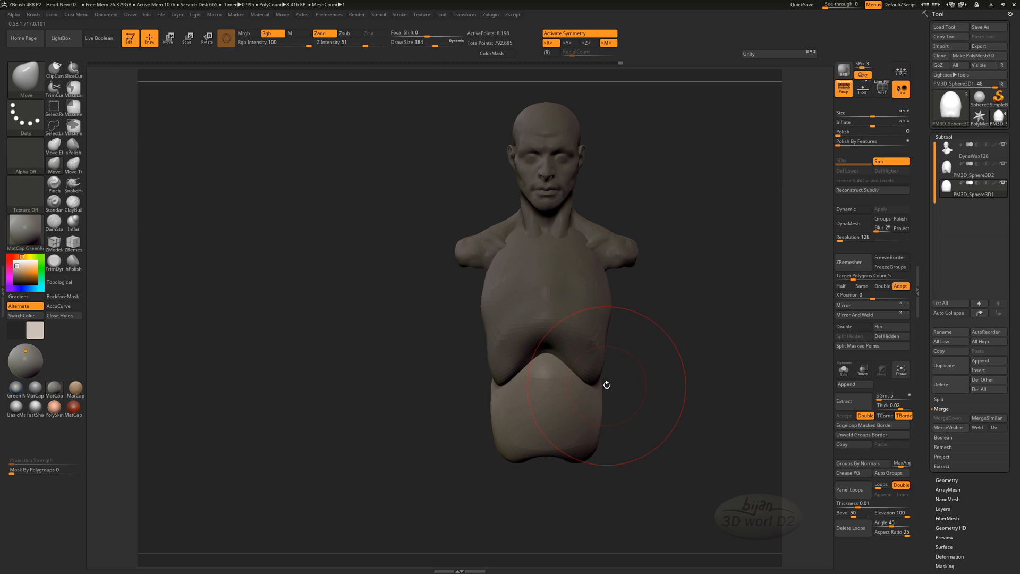
{"action": "left_click_drag", "start_coordinate": [693, 418], "coordinate": [722, 408]}
{"action": "left_click_drag", "start_coordinate": [611, 390], "coordinate": [628, 388]}
{"action": "mouse_move", "coordinate": [696, 396]}
{"action": "left_mouse_down"}
{"action": "mouse_move", "coordinate": [651, 385]}
{"action": "mouse_move", "coordinate": [629, 357]}
{"action": "left_mouse_up"}
{"action": "mouse_move", "coordinate": [539, 385]}
{"action": "left_mouse_down"}
{"action": "mouse_move", "coordinate": [508, 388]}
{"action": "mouse_move", "coordinate": [524, 442]}
{"action": "left_mouse_up"}
{"action": "left_click_drag", "start_coordinate": [599, 443], "coordinate": [419, 424], "text": "alt"}
{"action": "mouse_move", "coordinate": [696, 422]}
{"action": "left_mouse_down"}
{"action": "mouse_move", "coordinate": [660, 426]}
{"action": "mouse_move", "coordinate": [613, 399]}
{"action": "mouse_move", "coordinate": [667, 383]}
{"action": "mouse_move", "coordinate": [639, 419]}
{"action": "left_mouse_up"}
Build up the lower back and buttock area with ClayBuildup and smooth the surface.
{"action": "key", "text": "b"}
{"action": "key", "text": "c"}
{"action": "key", "text": "b"}
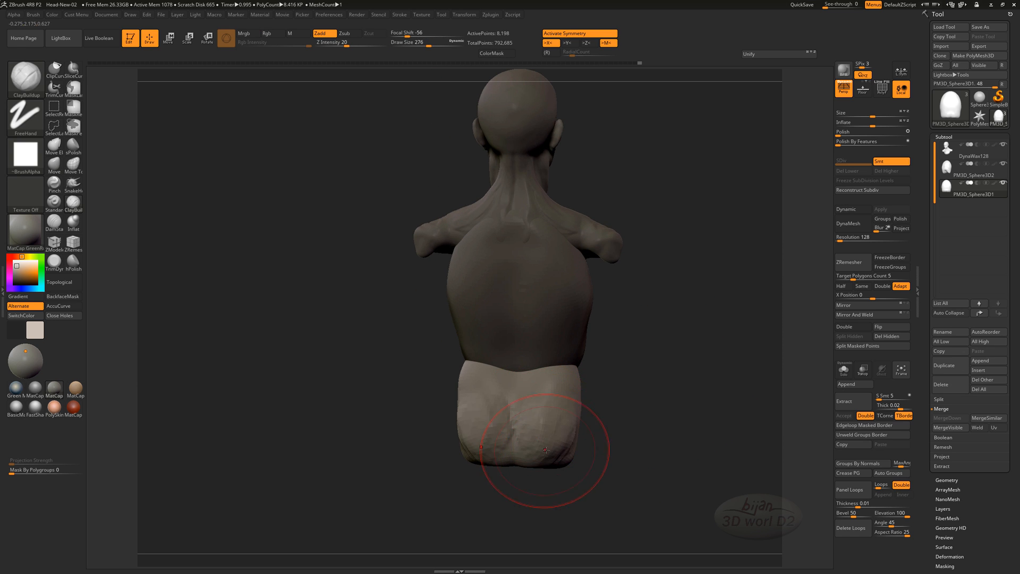
{"action": "left_click_drag", "start_coordinate": [590, 449], "coordinate": [667, 426]}
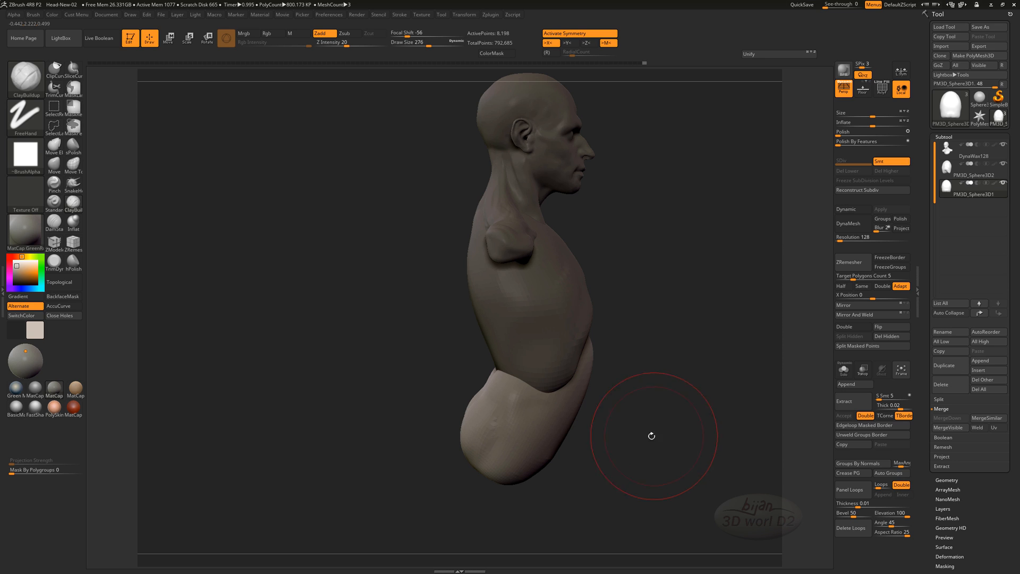
{"action": "mouse_move", "coordinate": [479, 424]}
{"action": "left_mouse_down", "text": "shift"}
{"action": "mouse_move", "coordinate": [494, 455]}
{"action": "mouse_move", "coordinate": [559, 457]}
{"action": "mouse_move", "coordinate": [672, 409]}
{"action": "mouse_move", "coordinate": [651, 427]}
{"action": "left_mouse_up", "text": "shift"}
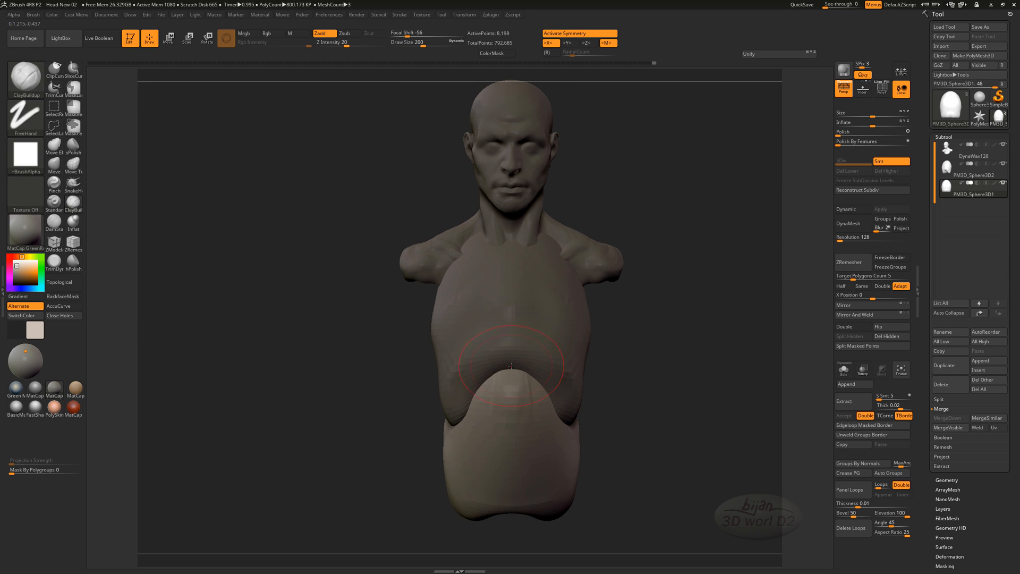
Build up the upper front of the abdomen inside the rib arch with ClayBuildup and smooth its peak.
{"action": "mouse_move", "coordinate": [713, 425]}
{"action": "left_mouse_down"}
{"action": "mouse_move", "coordinate": [627, 419]}
{"action": "mouse_move", "coordinate": [630, 378]}
{"action": "mouse_move", "coordinate": [645, 391]}
{"action": "mouse_move", "coordinate": [576, 401]}
{"action": "mouse_move", "coordinate": [653, 405]}
{"action": "left_mouse_up"}
{"action": "mouse_move", "coordinate": [523, 373]}
{"action": "left_mouse_down", "text": "shift"}
{"action": "mouse_move", "coordinate": [536, 356]}
{"action": "mouse_move", "coordinate": [527, 396]}
{"action": "left_mouse_up", "text": "shift"}
{"action": "left_click_drag", "start_coordinate": [527, 388], "coordinate": [523, 372], "text": "shift"}
{"action": "left_click_drag", "start_coordinate": [717, 410], "coordinate": [656, 408]}
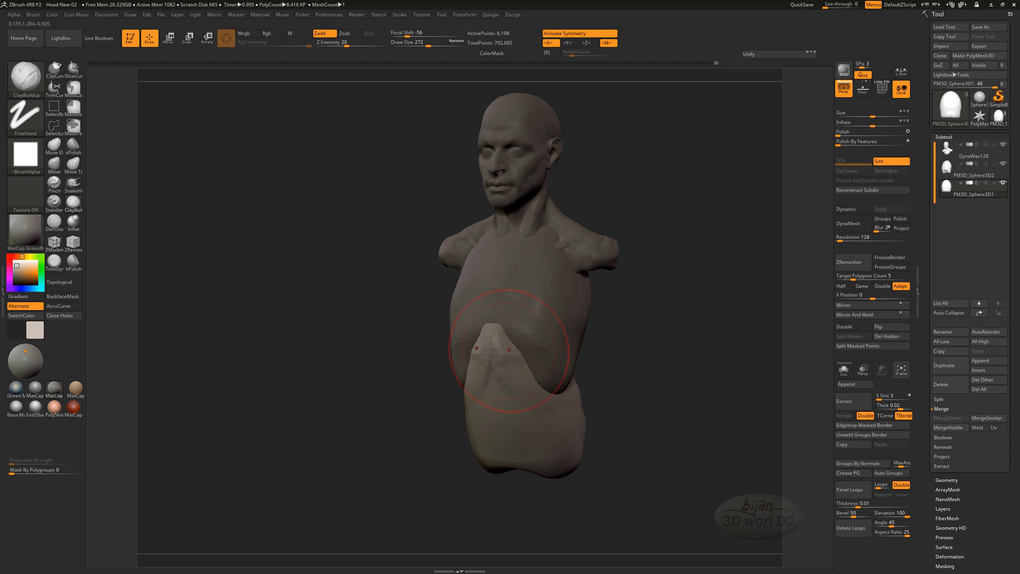
{"action": "left_click_drag", "start_coordinate": [509, 350], "coordinate": [494, 373]}
{"action": "mouse_move", "coordinate": [611, 396]}
{"action": "left_mouse_down"}
{"action": "mouse_move", "coordinate": [677, 399]}
{"action": "mouse_move", "coordinate": [616, 395]}
{"action": "left_mouse_up"}
{"action": "left_click_drag", "start_coordinate": [490, 346], "coordinate": [485, 324], "text": "shift"}
Smooth the flank of the lower torso form and inspect its profile from the side and front.
{"action": "mouse_move", "coordinate": [563, 398]}
{"action": "left_mouse_down"}
{"action": "mouse_move", "coordinate": [614, 400]}
{"action": "mouse_move", "coordinate": [638, 366]}
{"action": "left_mouse_up"}
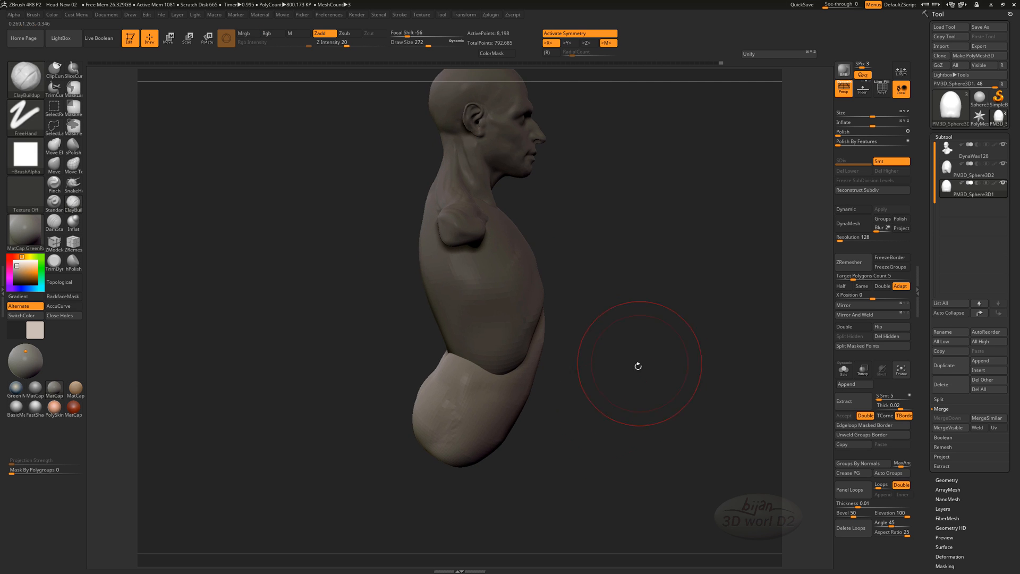
{"action": "left_click_drag", "start_coordinate": [587, 432], "coordinate": [651, 431]}
{"action": "left_click_drag", "start_coordinate": [519, 419], "coordinate": [512, 401], "text": "shift"}
{"action": "left_click_drag", "start_coordinate": [674, 433], "coordinate": [626, 439]}
{"action": "left_click_drag", "start_coordinate": [627, 439], "coordinate": [554, 468], "text": "alt"}
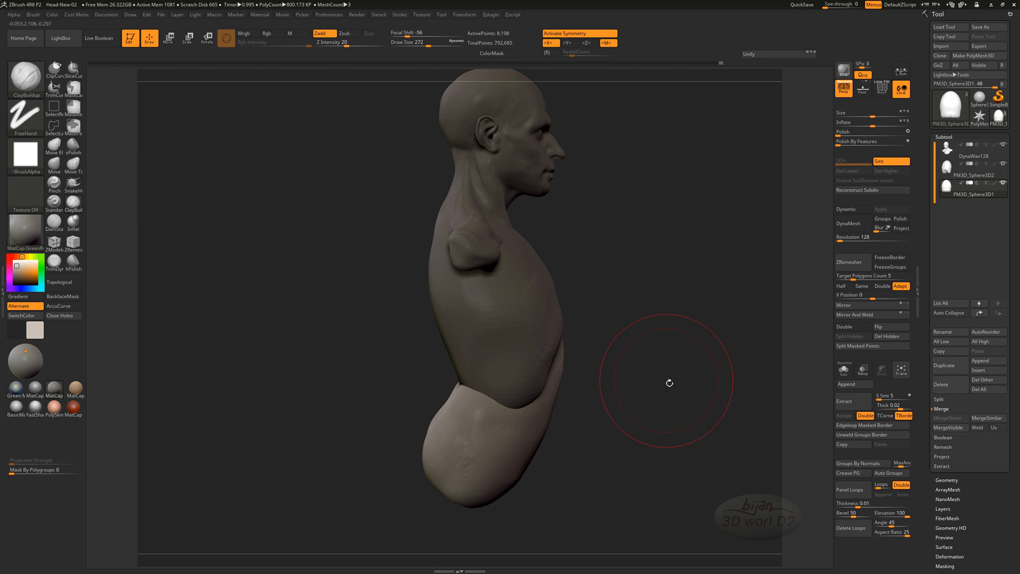
{"action": "left_click_drag", "start_coordinate": [670, 384], "coordinate": [661, 434], "text": "shift"}
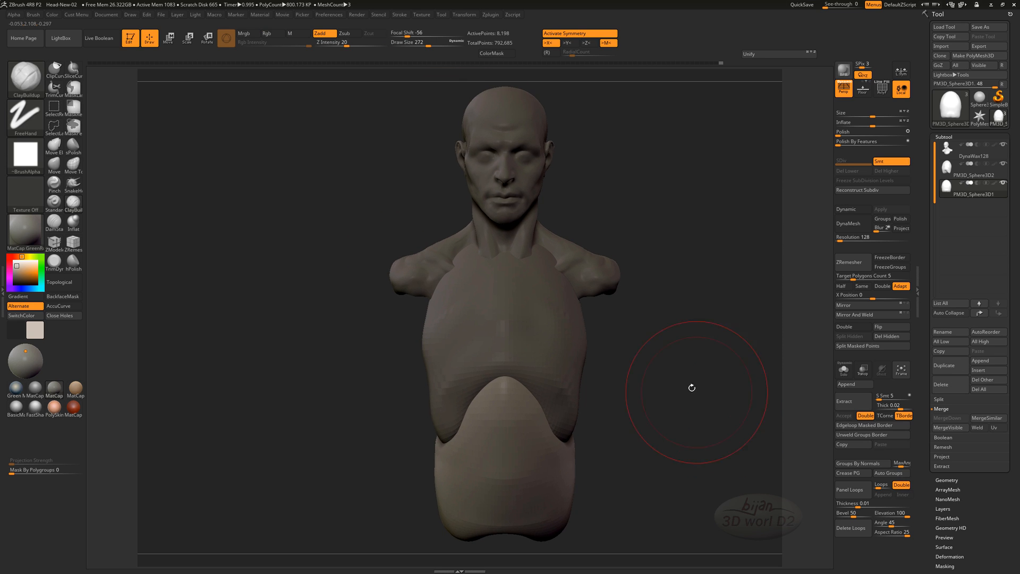
Append a cylinder as a new subtool, select it, and scale it down.
{"action": "left_click", "coordinate": [980, 360]}
{"action": "left_click", "coordinate": [790, 420]}
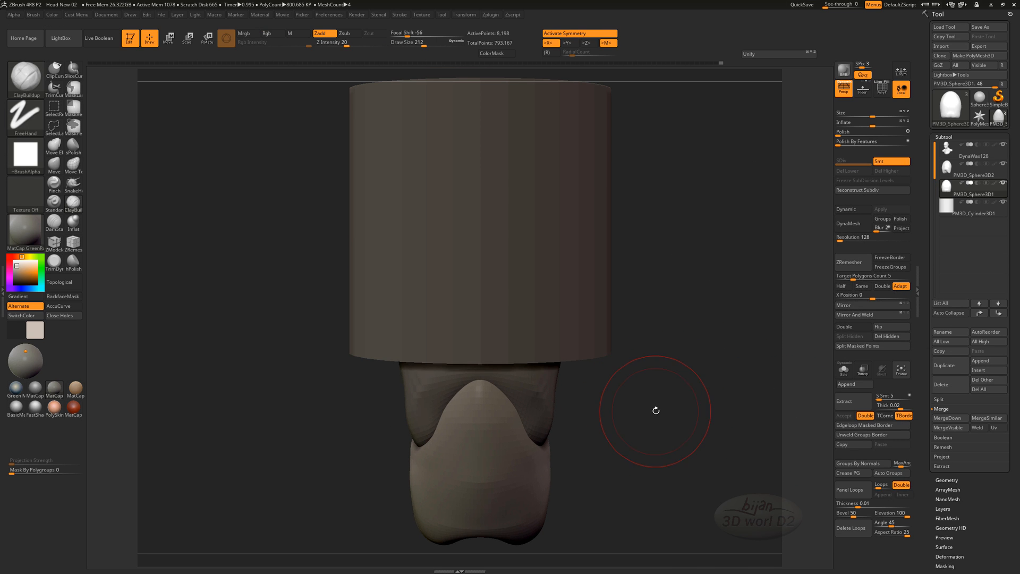
{"action": "left_click_drag", "start_coordinate": [659, 369], "coordinate": [644, 326], "text": "alt"}
{"action": "key", "text": "w"}
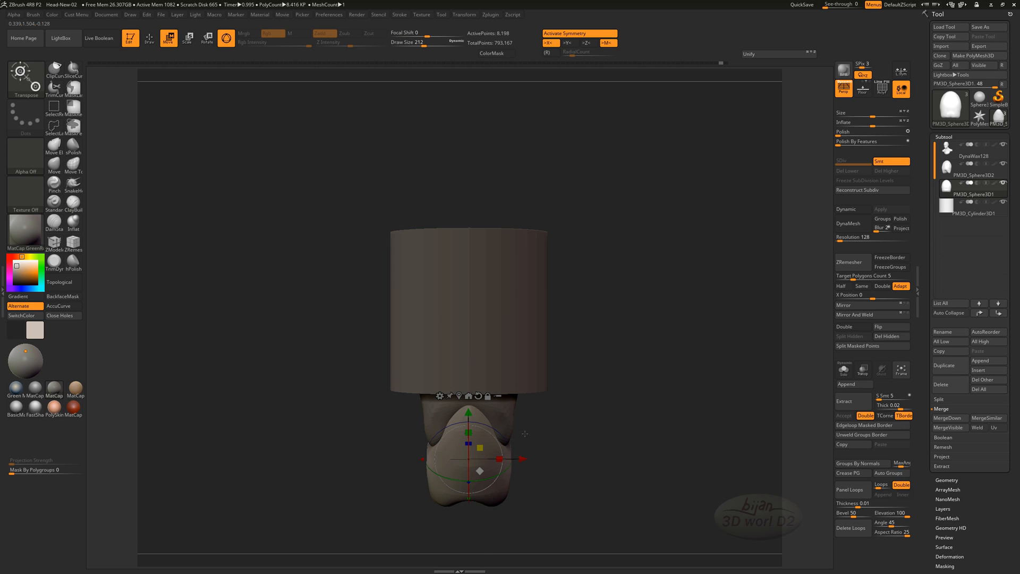
{"action": "left_click", "coordinate": [977, 216]}
{"action": "left_click_drag", "start_coordinate": [481, 299], "coordinate": [404, 291]}
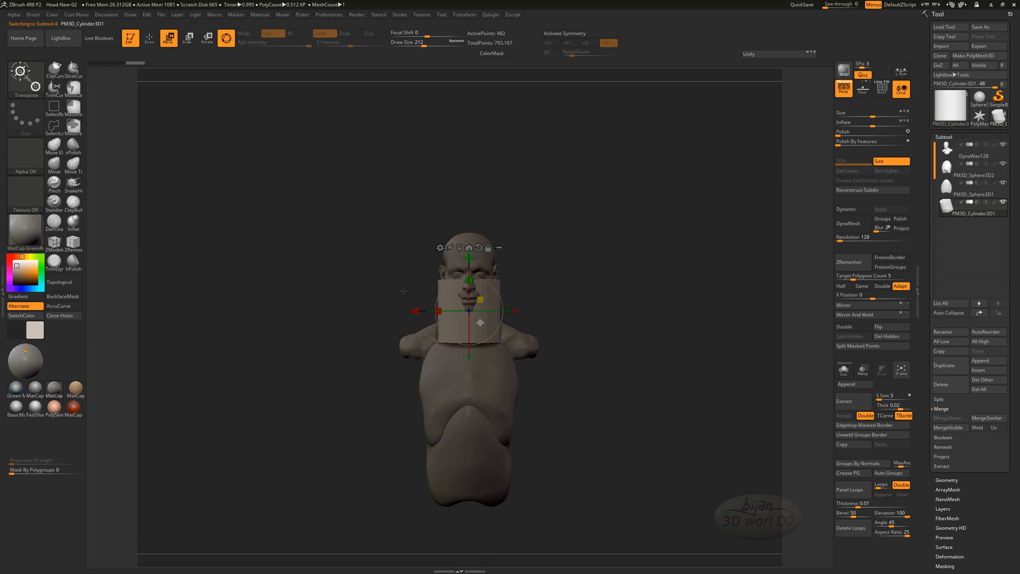
Move the cylinder beside the torso and shrink it to upper-arm size.
{"action": "left_click_drag", "start_coordinate": [480, 322], "coordinate": [573, 420]}
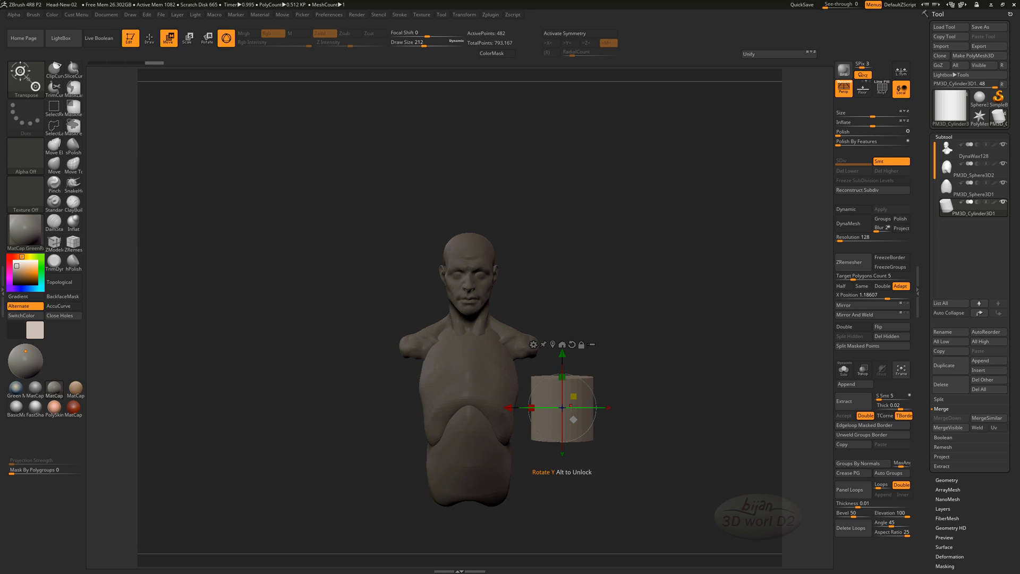
{"action": "left_click_drag", "start_coordinate": [562, 376], "coordinate": [564, 410]}
{"action": "left_click_drag", "start_coordinate": [649, 408], "coordinate": [579, 393]}
{"action": "mouse_move", "coordinate": [623, 399]}
{"action": "left_mouse_down"}
{"action": "mouse_move", "coordinate": [626, 504]}
{"action": "mouse_move", "coordinate": [624, 393]}
{"action": "left_mouse_up"}
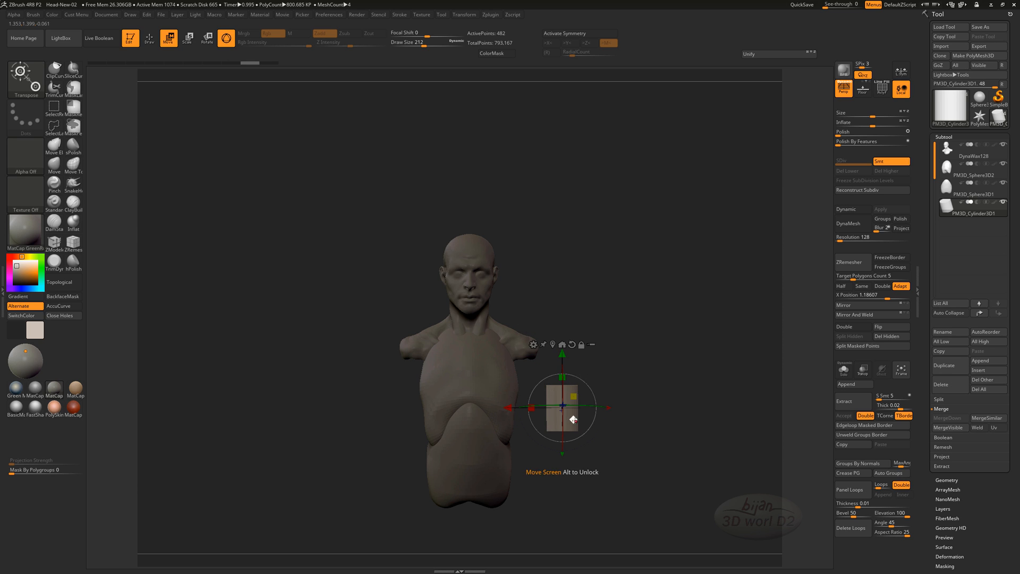
Position the cylinder at the shoulder stump and tilt it outward to follow the arm direction.
{"action": "left_click_drag", "start_coordinate": [697, 392], "coordinate": [575, 356]}
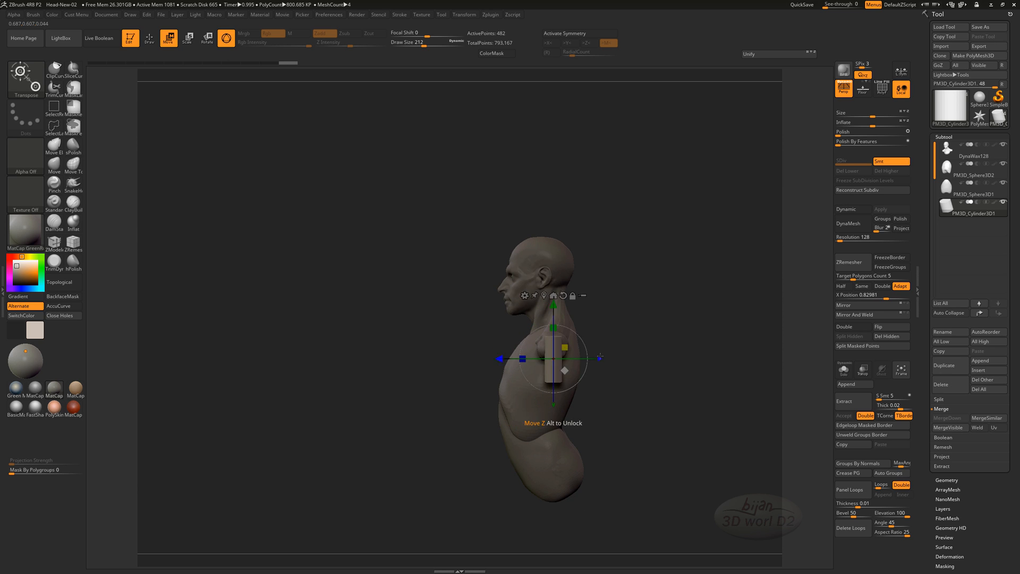
{"action": "left_click_drag", "start_coordinate": [613, 408], "coordinate": [643, 394], "text": "shift"}
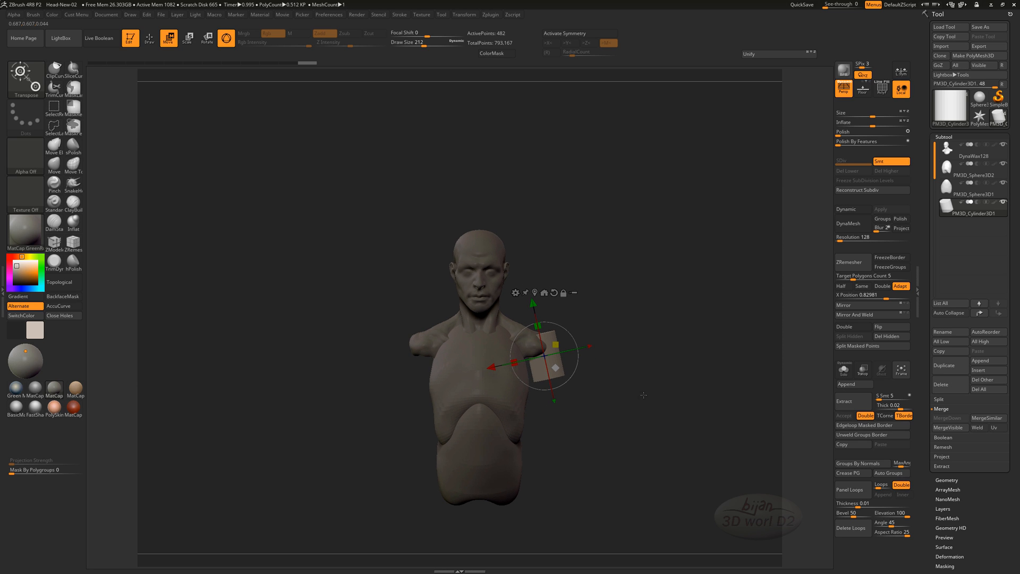
{"action": "left_click_drag", "start_coordinate": [577, 342], "coordinate": [576, 338]}
{"action": "mouse_move", "coordinate": [645, 394]}
{"action": "left_mouse_down"}
{"action": "mouse_move", "coordinate": [626, 394]}
{"action": "mouse_move", "coordinate": [608, 433]}
{"action": "mouse_move", "coordinate": [641, 409]}
{"action": "left_mouse_up"}
{"action": "left_click_drag", "start_coordinate": [567, 400], "coordinate": [568, 392], "text": "alt"}
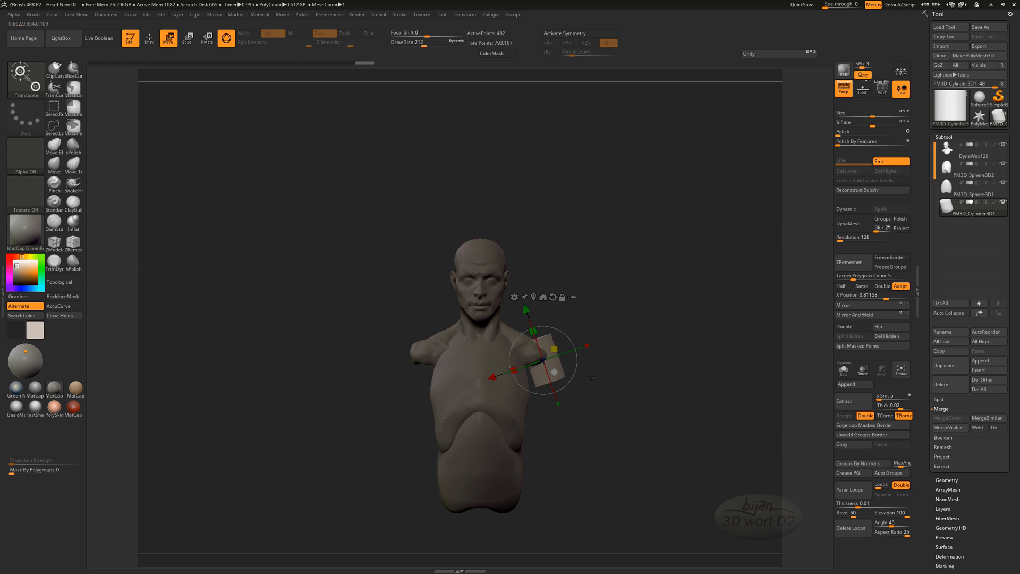
{"action": "mouse_move", "coordinate": [613, 402]}
{"action": "left_mouse_down"}
{"action": "mouse_move", "coordinate": [666, 391]}
{"action": "mouse_move", "coordinate": [592, 401]}
{"action": "mouse_move", "coordinate": [606, 404]}
{"action": "mouse_move", "coordinate": [584, 432]}
{"action": "mouse_move", "coordinate": [611, 407]}
{"action": "mouse_move", "coordinate": [598, 457]}
{"action": "mouse_move", "coordinate": [592, 409]}
{"action": "mouse_move", "coordinate": [643, 404]}
{"action": "mouse_move", "coordinate": [631, 389]}
{"action": "mouse_move", "coordinate": [638, 408]}
{"action": "left_mouse_up"}
Turn on symmetry and mirror the arm cylinder to the opposite shoulder.
{"action": "key", "text": "q"}
{"action": "key", "text": "w"}
{"action": "key", "text": "q"}
{"action": "key", "text": "x"}
{"action": "left_click", "coordinate": [858, 306]}
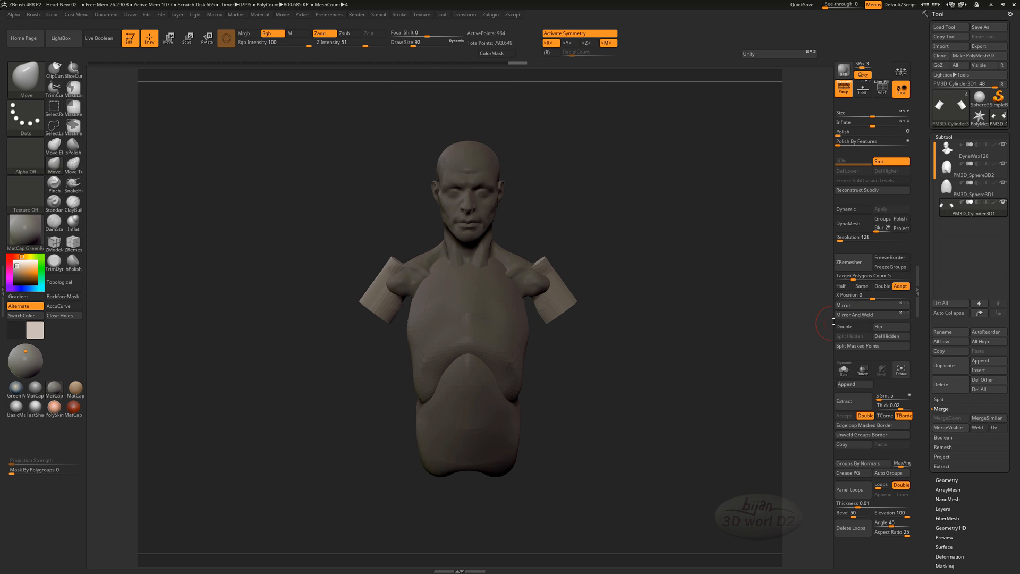
Fit the upper ends of the arm cylinders over the shoulders with Move and ClayBuildup, and smooth them.
{"action": "mouse_move", "coordinate": [641, 358]}
{"action": "left_mouse_down"}
{"action": "mouse_move", "coordinate": [635, 346]}
{"action": "mouse_move", "coordinate": [637, 405]}
{"action": "mouse_move", "coordinate": [662, 309]}
{"action": "left_mouse_up"}
{"action": "mouse_move", "coordinate": [594, 333]}
{"action": "left_mouse_down"}
{"action": "mouse_move", "coordinate": [560, 288]}
{"action": "mouse_move", "coordinate": [575, 322]}
{"action": "mouse_move", "coordinate": [548, 313]}
{"action": "mouse_move", "coordinate": [541, 323]}
{"action": "mouse_move", "coordinate": [582, 314]}
{"action": "left_mouse_up"}
{"action": "left_click_drag", "start_coordinate": [609, 380], "coordinate": [586, 396], "text": "alt"}
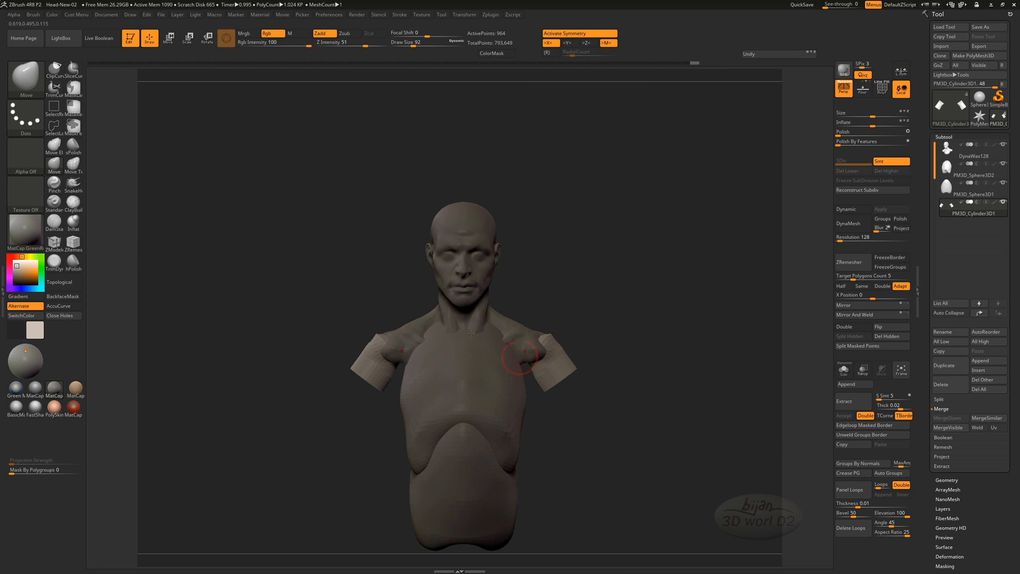
{"action": "left_click", "coordinate": [74, 202]}
{"action": "mouse_move", "coordinate": [599, 356]}
{"action": "left_mouse_down", "text": "alt"}
{"action": "mouse_move", "coordinate": [626, 428]}
{"action": "mouse_move", "coordinate": [594, 249]}
{"action": "mouse_move", "coordinate": [598, 261]}
{"action": "left_mouse_up", "text": "alt"}
{"action": "left_click_drag", "start_coordinate": [598, 241], "coordinate": [616, 247], "text": "shift"}
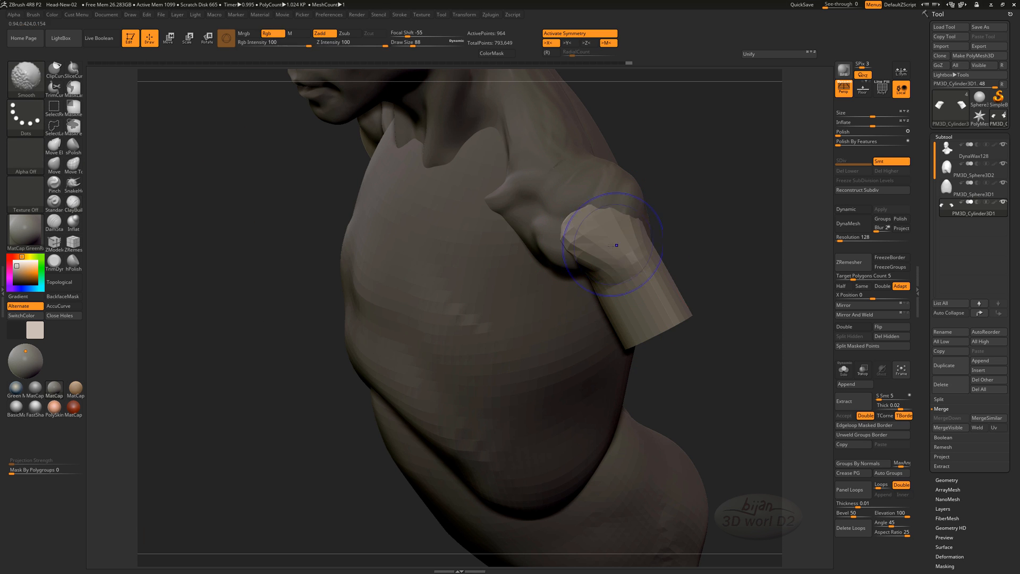
{"action": "left_click_drag", "start_coordinate": [709, 367], "coordinate": [770, 372]}
Turn on transparency and shape the cylinders into rounded deltoid forms around the shoulder stumps with the Move brush.
{"action": "left_click", "coordinate": [863, 370]}
{"action": "left_click_drag", "start_coordinate": [573, 344], "coordinate": [659, 457]}
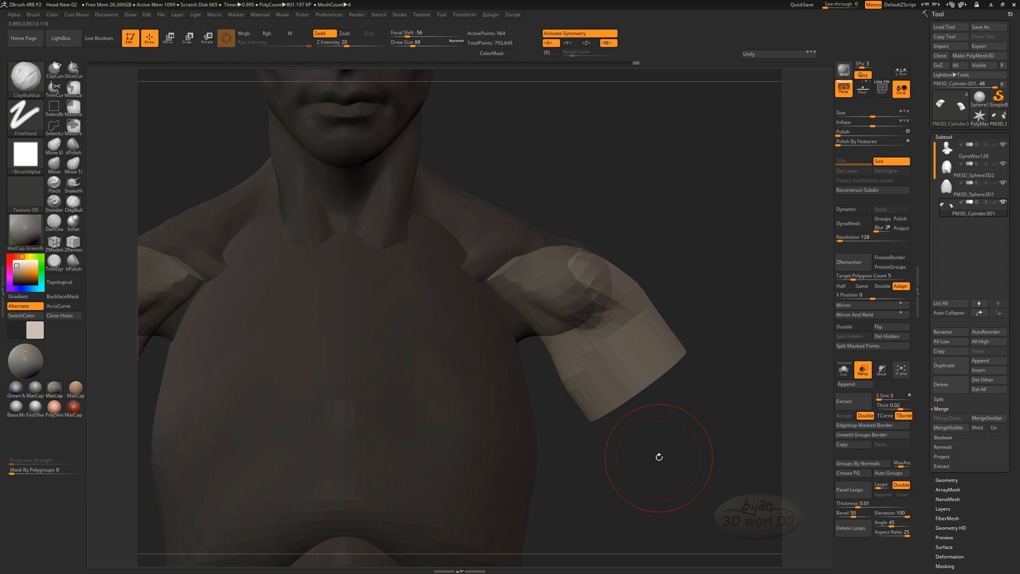
{"action": "key", "text": "b"}
{"action": "key", "text": "m"}
{"action": "key", "text": "v"}
{"action": "left_click_drag", "start_coordinate": [679, 357], "coordinate": [673, 373]}
{"action": "left_click_drag", "start_coordinate": [691, 382], "coordinate": [658, 373]}
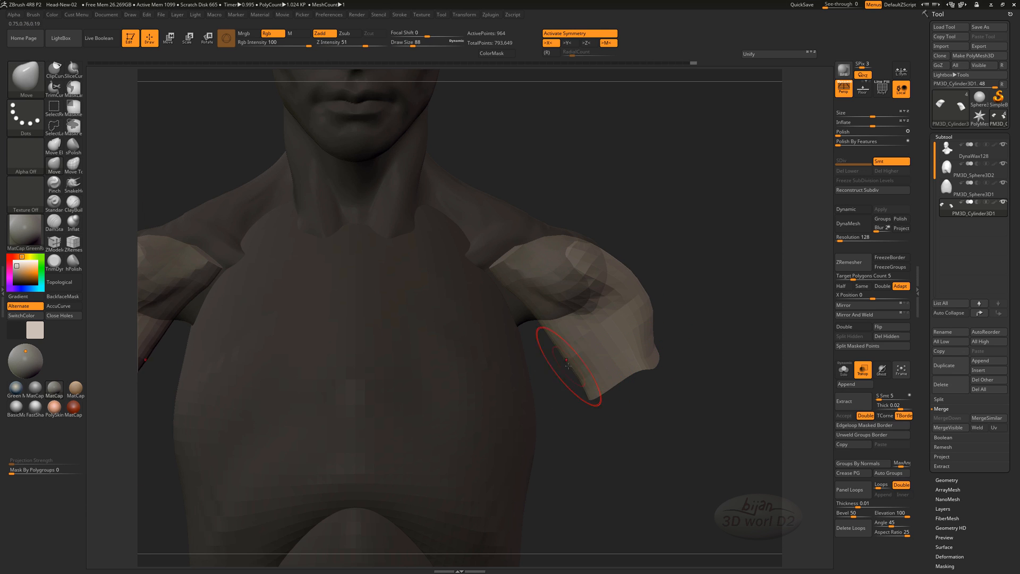
{"action": "mouse_move", "coordinate": [568, 366]}
{"action": "left_mouse_down"}
{"action": "mouse_move", "coordinate": [603, 387]}
{"action": "mouse_move", "coordinate": [628, 367]}
{"action": "mouse_move", "coordinate": [686, 502]}
{"action": "mouse_move", "coordinate": [546, 239]}
{"action": "mouse_move", "coordinate": [632, 383]}
{"action": "mouse_move", "coordinate": [562, 276]}
{"action": "left_mouse_up"}
{"action": "left_click_drag", "start_coordinate": [584, 416], "coordinate": [655, 408]}
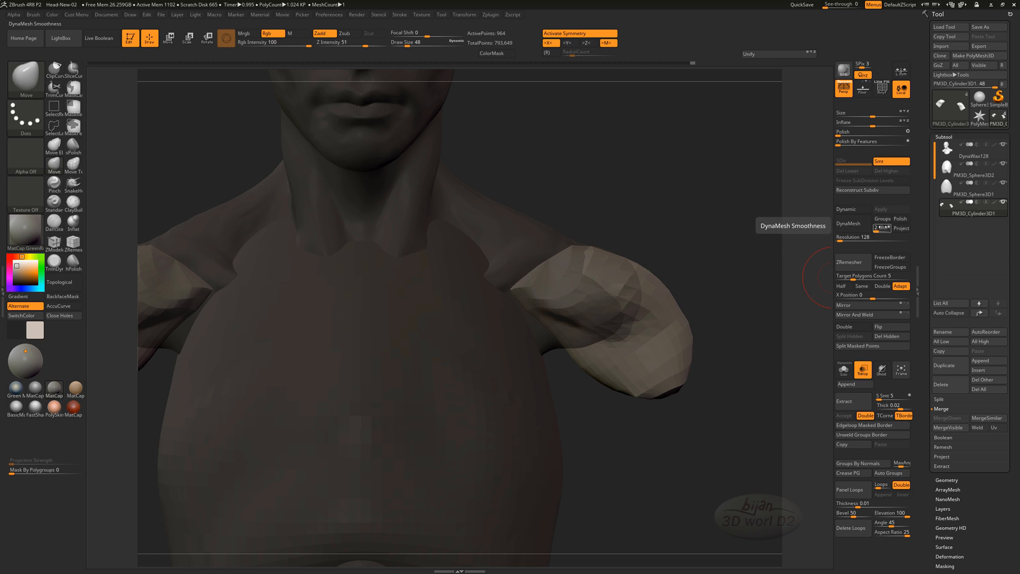
DynaMesh the shoulder forms at resolution 128 and refine them in front and side views with Smooth and Move.
{"action": "left_click", "coordinate": [848, 223]}
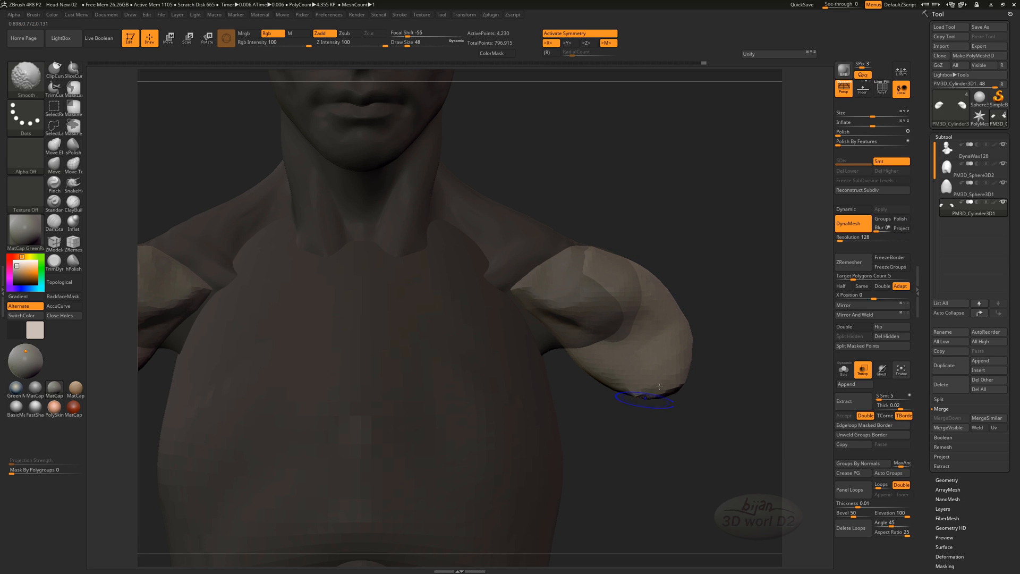
{"action": "key", "text": "f"}
{"action": "mouse_move", "coordinate": [656, 448]}
{"action": "left_mouse_down"}
{"action": "mouse_move", "coordinate": [685, 453]}
{"action": "mouse_move", "coordinate": [623, 439]}
{"action": "mouse_move", "coordinate": [655, 465]}
{"action": "left_mouse_up"}
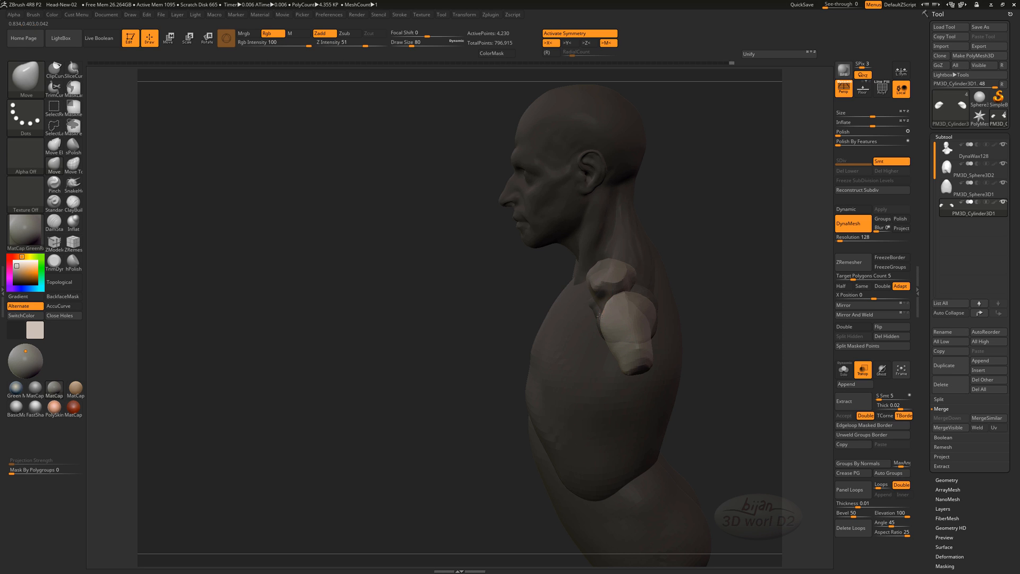
{"action": "mouse_move", "coordinate": [618, 307]}
{"action": "left_mouse_down"}
{"action": "mouse_move", "coordinate": [677, 337]}
{"action": "mouse_move", "coordinate": [639, 353]}
{"action": "left_mouse_up"}
{"action": "mouse_move", "coordinate": [600, 417]}
{"action": "left_mouse_down"}
{"action": "mouse_move", "coordinate": [642, 421]}
{"action": "mouse_move", "coordinate": [597, 419]}
{"action": "mouse_move", "coordinate": [638, 431]}
{"action": "mouse_move", "coordinate": [443, 419]}
{"action": "left_mouse_up"}
{"action": "mouse_move", "coordinate": [416, 359]}
{"action": "left_mouse_down"}
{"action": "mouse_move", "coordinate": [567, 430]}
{"action": "mouse_move", "coordinate": [490, 390]}
{"action": "mouse_move", "coordinate": [561, 403]}
{"action": "mouse_move", "coordinate": [685, 492]}
{"action": "mouse_move", "coordinate": [628, 436]}
{"action": "left_mouse_up"}
{"action": "mouse_move", "coordinate": [628, 436]}
{"action": "left_mouse_down"}
{"action": "mouse_move", "coordinate": [619, 417]}
{"action": "mouse_move", "coordinate": [650, 456]}
{"action": "left_mouse_up"}
Choose the CurveTube brush and make the rib cage subtool active.
{"action": "left_click", "coordinate": [25, 78]}
{"action": "left_click", "coordinate": [173, 126]}
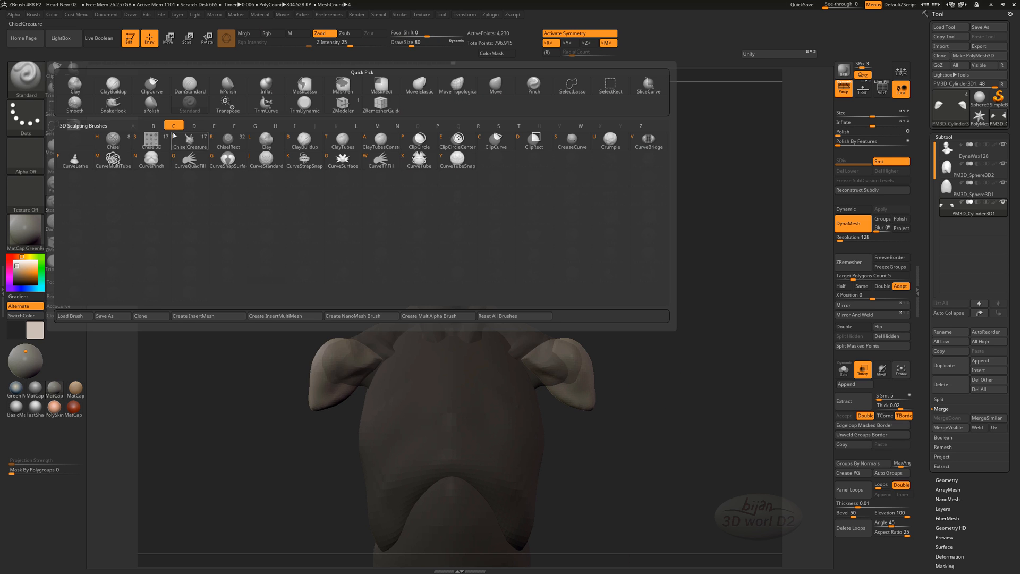
{"action": "left_click", "coordinate": [419, 160]}
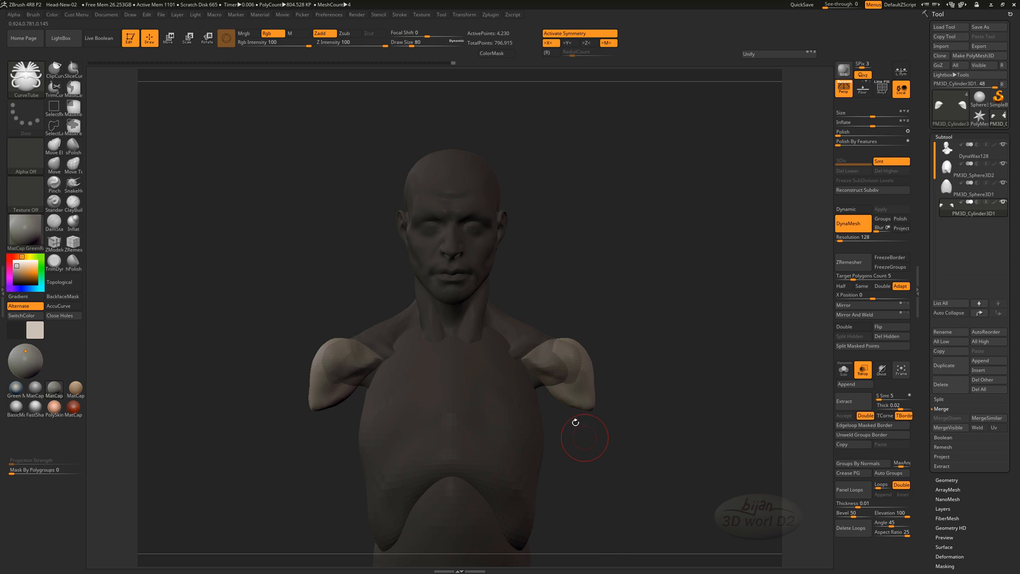
{"action": "left_click_drag", "start_coordinate": [576, 422], "coordinate": [450, 338], "text": "alt"}
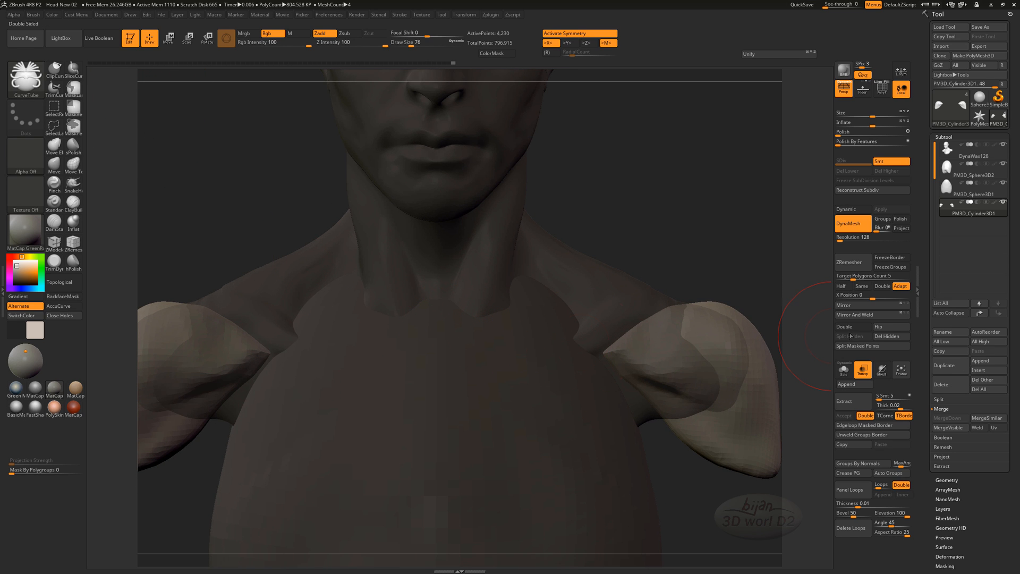
{"action": "left_click", "coordinate": [967, 169]}
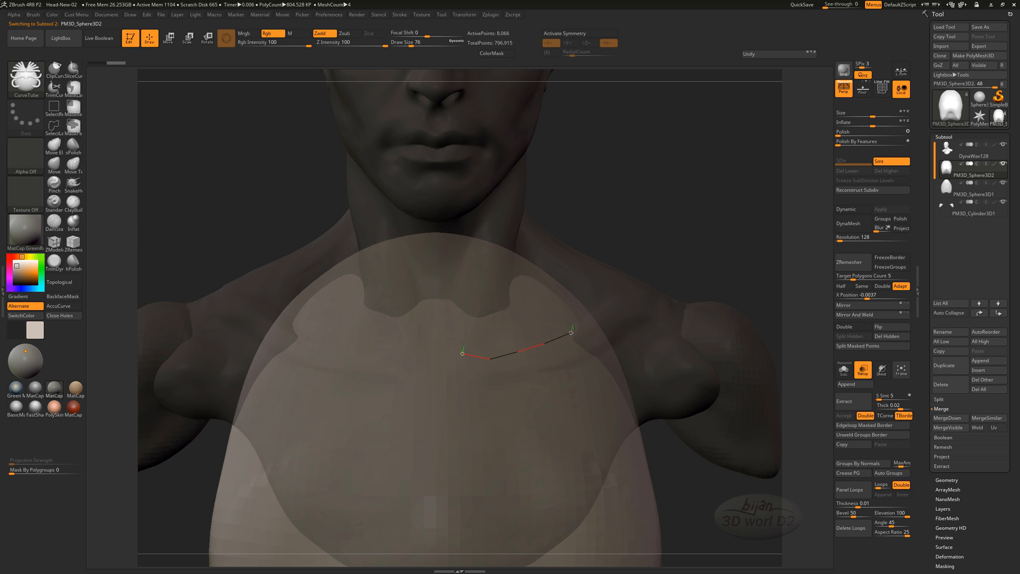
{"action": "left_click_drag", "start_coordinate": [671, 297], "coordinate": [674, 297]}
{"action": "mouse_move", "coordinate": [715, 226]}
{"action": "left_mouse_down"}
{"action": "mouse_move", "coordinate": [691, 350]}
{"action": "mouse_move", "coordinate": [627, 229]}
{"action": "mouse_move", "coordinate": [635, 225]}
{"action": "mouse_move", "coordinate": [646, 289]}
{"action": "left_mouse_up"}
{"action": "key", "text": "ctrl+z"}
Turn on symmetry and draw mirrored collarbone tubes from the sternum to the shoulders, thickening them with draw size 64.
{"action": "left_click", "coordinate": [576, 35]}
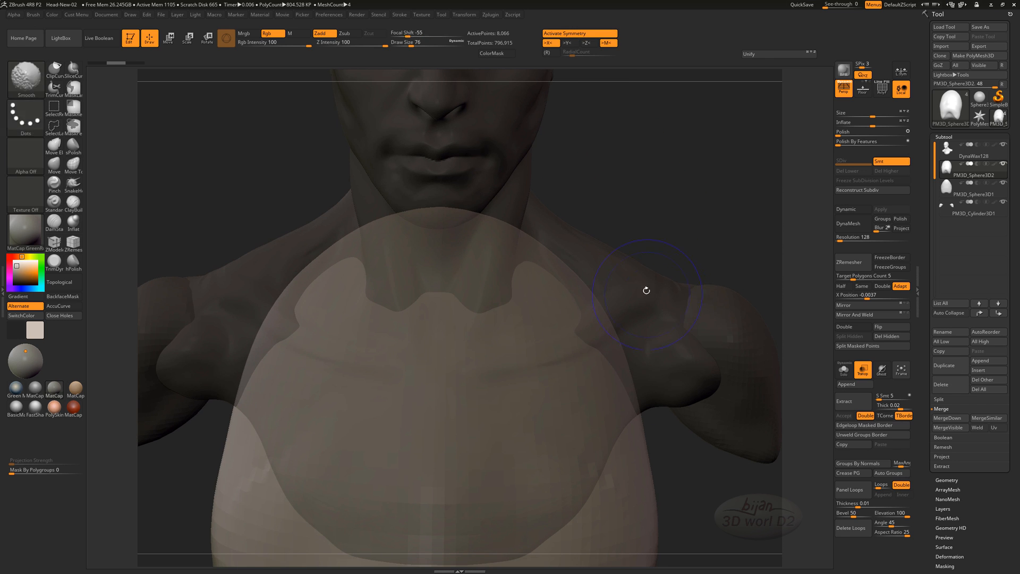
{"action": "left_click_drag", "start_coordinate": [694, 475], "coordinate": [484, 349]}
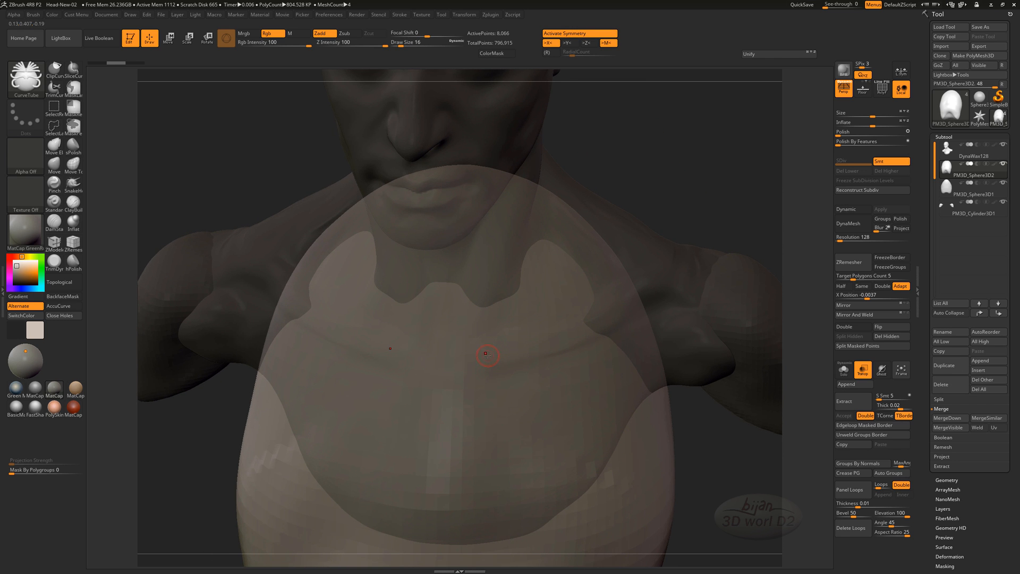
{"action": "left_click_drag", "start_coordinate": [700, 428], "coordinate": [718, 467]}
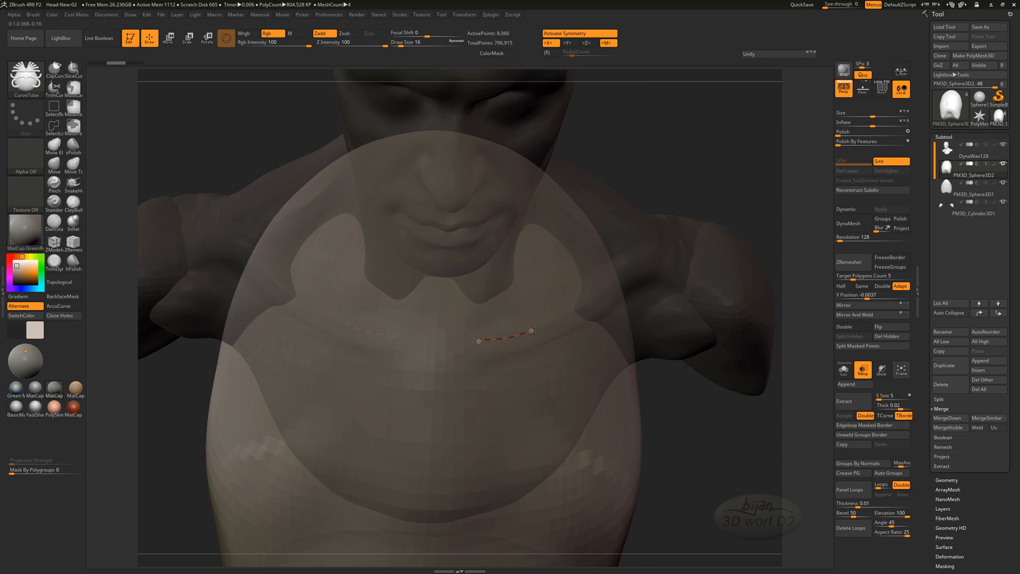
{"action": "mouse_move", "coordinate": [672, 330]}
{"action": "left_mouse_down"}
{"action": "mouse_move", "coordinate": [707, 277]}
{"action": "mouse_move", "coordinate": [664, 298]}
{"action": "left_mouse_up"}
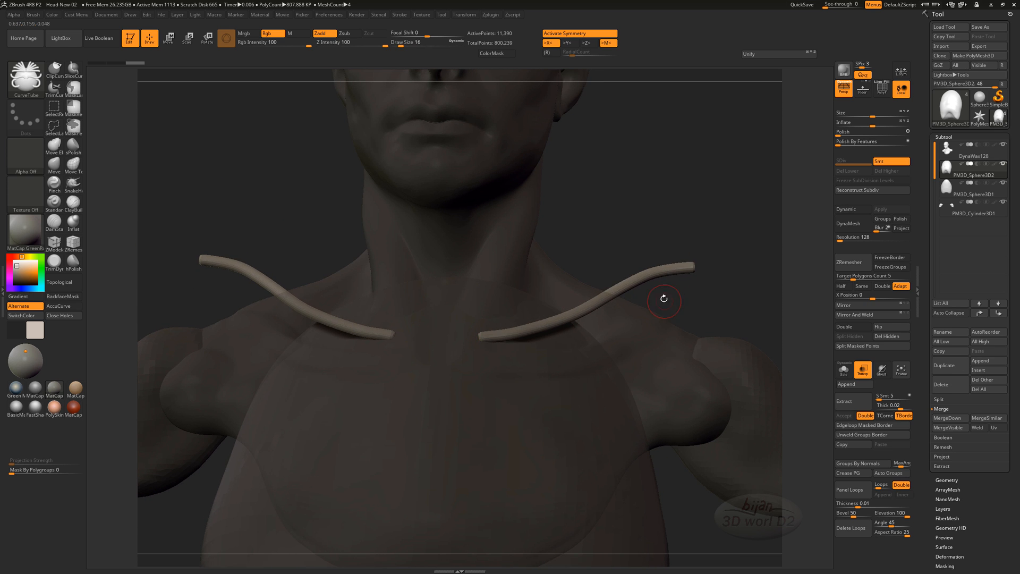
{"action": "left_click", "coordinate": [617, 298]}
{"action": "left_click_drag", "start_coordinate": [690, 478], "coordinate": [640, 478]}
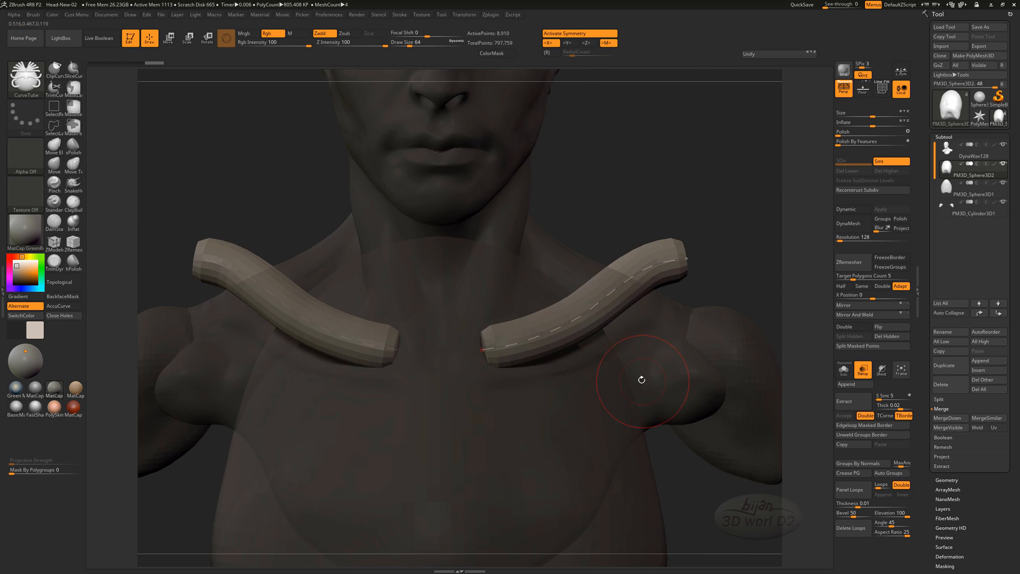
Thin the collarbone tubes with draw size 52, extend their inner ends toward the sternum and adjust their middle curve.
{"action": "mouse_move", "coordinate": [707, 510]}
{"action": "left_mouse_down", "text": "alt"}
{"action": "mouse_move", "coordinate": [686, 470]}
{"action": "mouse_move", "coordinate": [710, 464]}
{"action": "mouse_move", "coordinate": [645, 466]}
{"action": "mouse_move", "coordinate": [715, 448]}
{"action": "mouse_move", "coordinate": [562, 381]}
{"action": "mouse_move", "coordinate": [528, 303]}
{"action": "mouse_move", "coordinate": [490, 341]}
{"action": "mouse_move", "coordinate": [561, 368]}
{"action": "left_mouse_up", "text": "alt"}
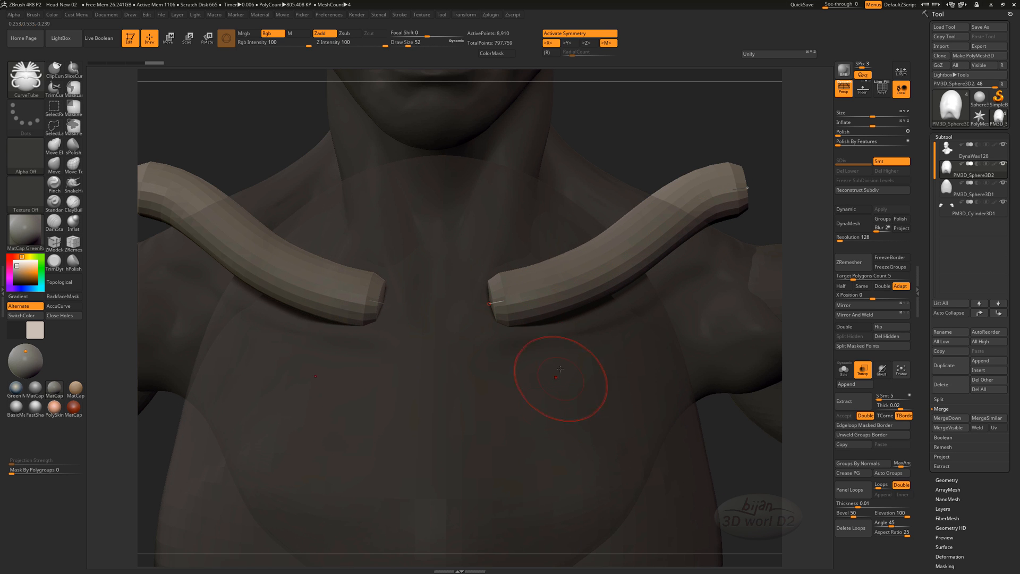
{"action": "left_click_drag", "start_coordinate": [495, 304], "coordinate": [474, 300]}
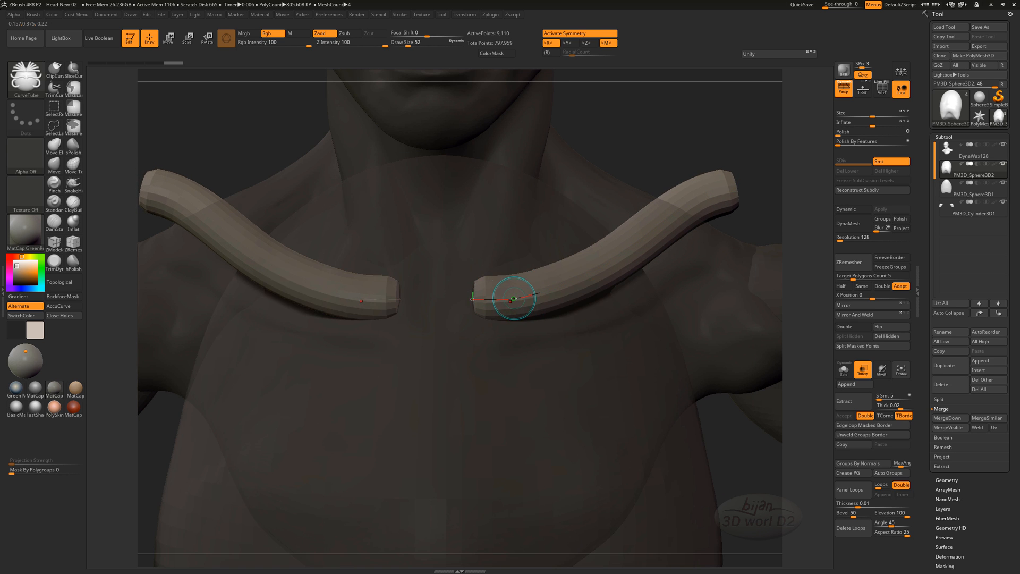
{"action": "left_click", "coordinate": [518, 298]}
{"action": "right_click_drag", "start_coordinate": [645, 310], "coordinate": [636, 232]}
{"action": "left_click", "coordinate": [620, 245]}
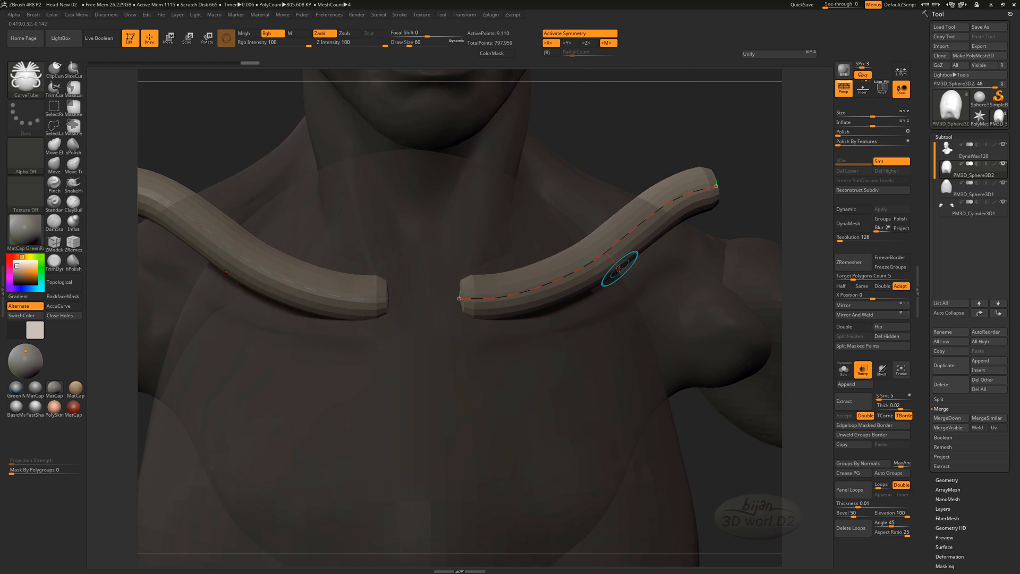
{"action": "mouse_move", "coordinate": [743, 250]}
{"action": "right_mouse_down", "text": "alt"}
{"action": "mouse_move", "coordinate": [712, 340]}
{"action": "mouse_move", "coordinate": [666, 356]}
{"action": "mouse_move", "coordinate": [750, 340]}
{"action": "mouse_move", "coordinate": [715, 343]}
{"action": "mouse_move", "coordinate": [733, 340]}
{"action": "mouse_move", "coordinate": [649, 313]}
{"action": "mouse_move", "coordinate": [714, 319]}
{"action": "right_mouse_up", "text": "alt"}
{"action": "left_click", "coordinate": [645, 313]}
{"action": "left_click", "coordinate": [647, 322]}
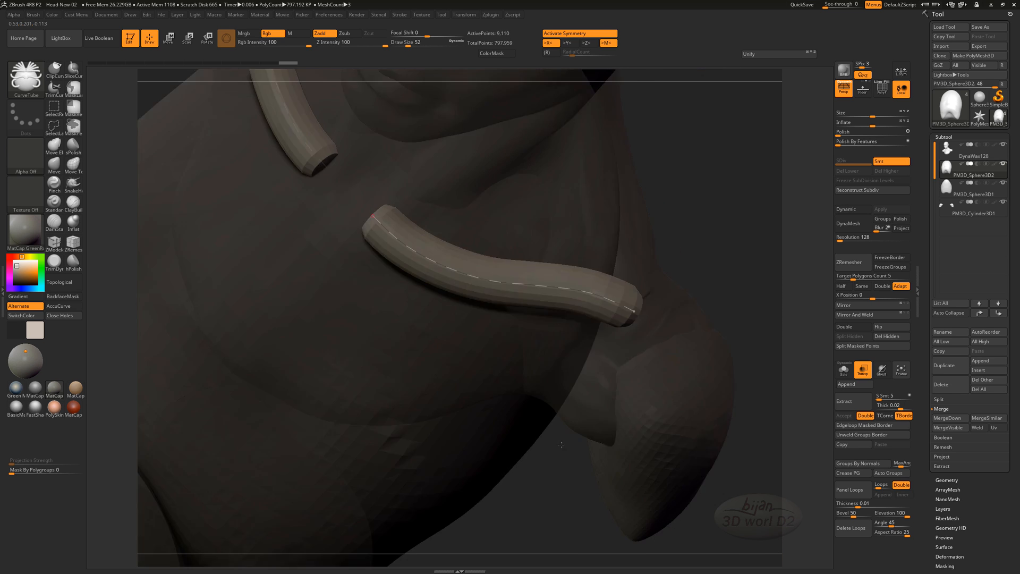
Bend the outer halves of the collarbone curves back over the shoulders, checking them from the front and above.
{"action": "left_click_drag", "start_coordinate": [631, 308], "coordinate": [639, 305]}
{"action": "right_click_drag", "start_coordinate": [688, 294], "coordinate": [657, 298]}
{"action": "left_click_drag", "start_coordinate": [648, 319], "coordinate": [668, 322]}
{"action": "left_click_drag", "start_coordinate": [445, 421], "coordinate": [513, 417]}
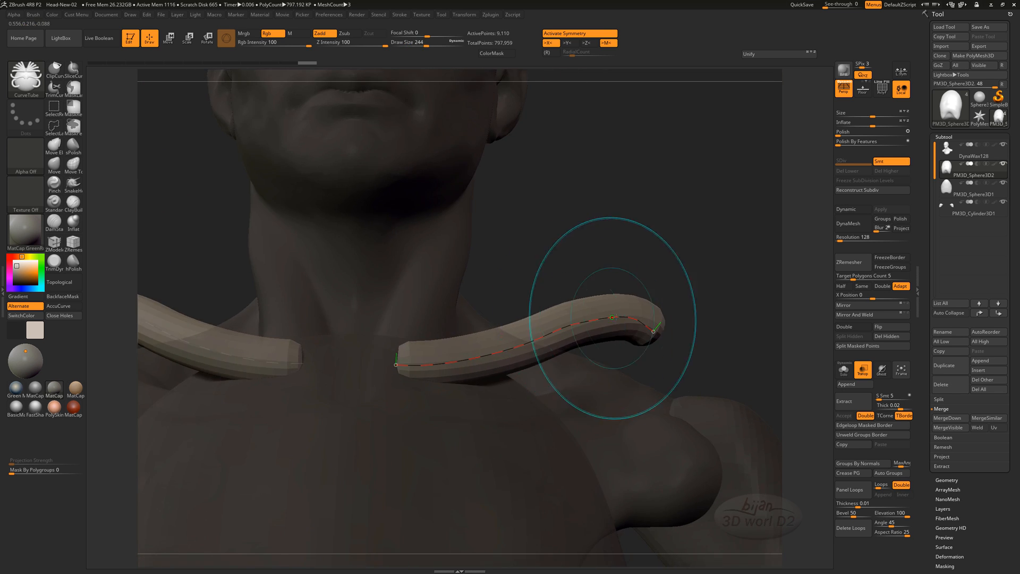
{"action": "left_click_drag", "start_coordinate": [617, 319], "coordinate": [661, 348]}
{"action": "right_click_drag", "start_coordinate": [627, 324], "coordinate": [632, 415], "text": "ctrl"}
{"action": "right_click_drag", "start_coordinate": [710, 453], "coordinate": [638, 494]}
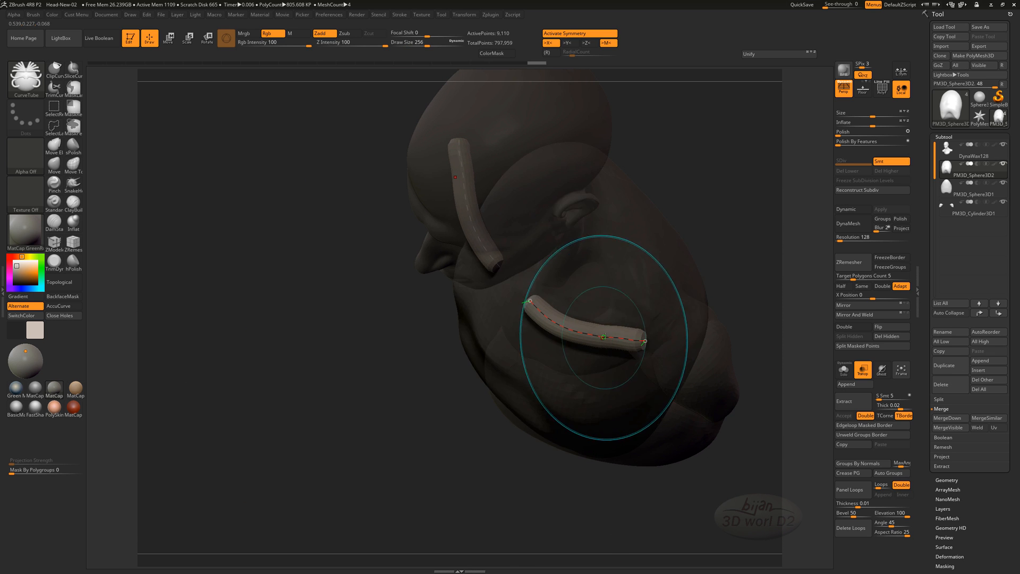
Reduce the brush size and pull the outer ends of the collarbone curves farther out over the shoulders.
{"action": "key", "text": "bracketleft"}
{"action": "key", "text": "bracketleft"}
{"action": "key", "text": "bracketleft"}
{"action": "key", "text": "bracketleft"}
{"action": "key", "text": "bracketleft"}
{"action": "key", "text": "bracketleft"}
{"action": "left_click_drag", "start_coordinate": [643, 341], "coordinate": [653, 344]}
{"action": "right_click_drag", "start_coordinate": [619, 345], "coordinate": [675, 332]}
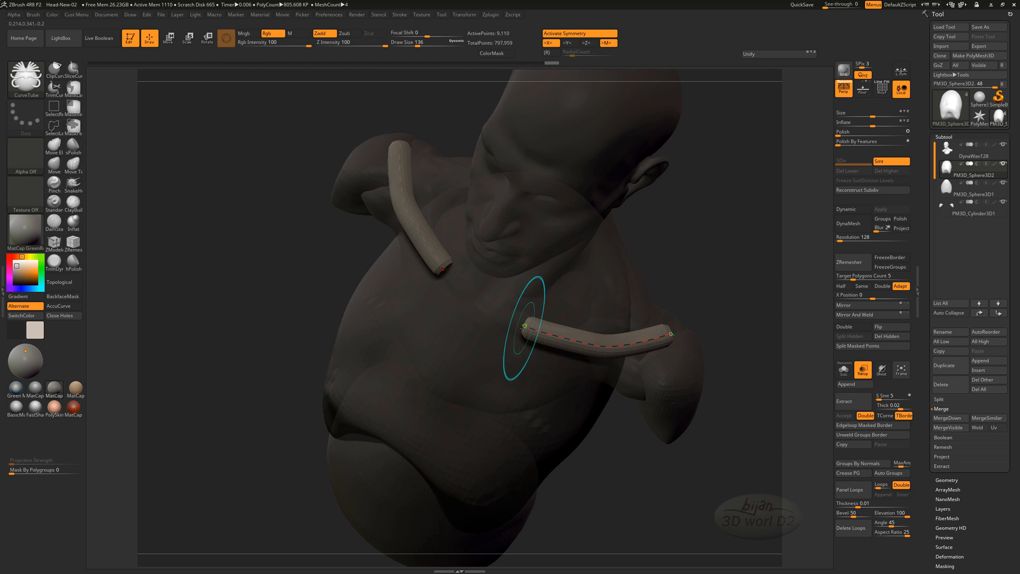
Reduce the brush size and move the inner ends of the collarbone curves closer to the sternum.
{"action": "key", "text": "bracketleft"}
{"action": "key", "text": "bracketleft"}
{"action": "key", "text": "bracketleft"}
{"action": "key", "text": "bracketleft"}
{"action": "key", "text": "bracketleft"}
{"action": "key", "text": "bracketleft"}
{"action": "left_click_drag", "start_coordinate": [525, 325], "coordinate": [519, 322]}
{"action": "mouse_move", "coordinate": [552, 383]}
{"action": "right_mouse_down"}
{"action": "mouse_move", "coordinate": [548, 313]}
{"action": "mouse_move", "coordinate": [587, 330]}
{"action": "right_mouse_up"}
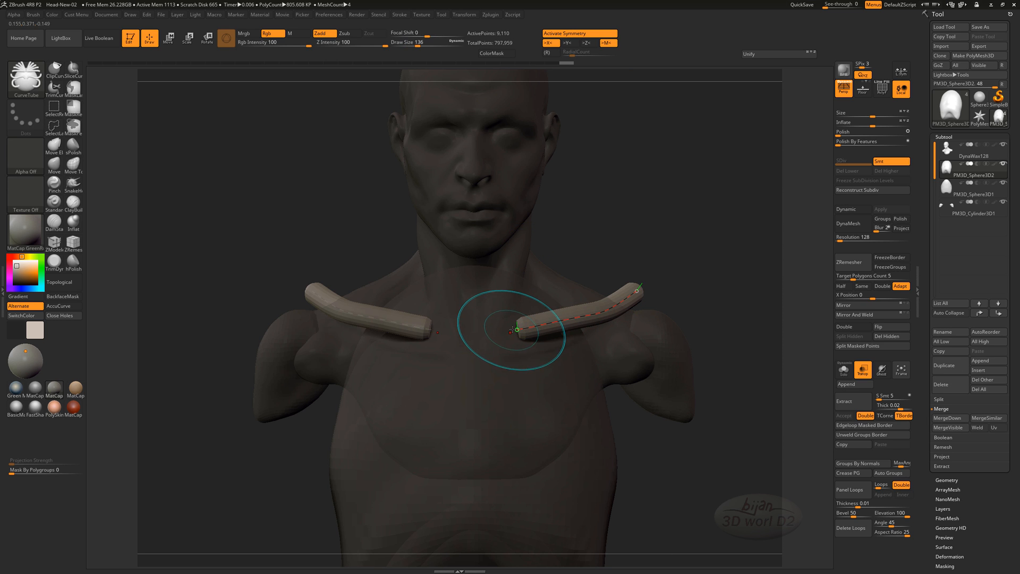
{"action": "left_click_drag", "start_coordinate": [517, 329], "coordinate": [500, 329]}
Reshape the outer ends of the collarbone curves and smooth their bends to follow the tops of the shoulders.
{"action": "right_click_drag", "start_coordinate": [637, 303], "coordinate": [728, 340], "text": "ctrl"}
{"action": "left_click_drag", "start_coordinate": [782, 347], "coordinate": [784, 349]}
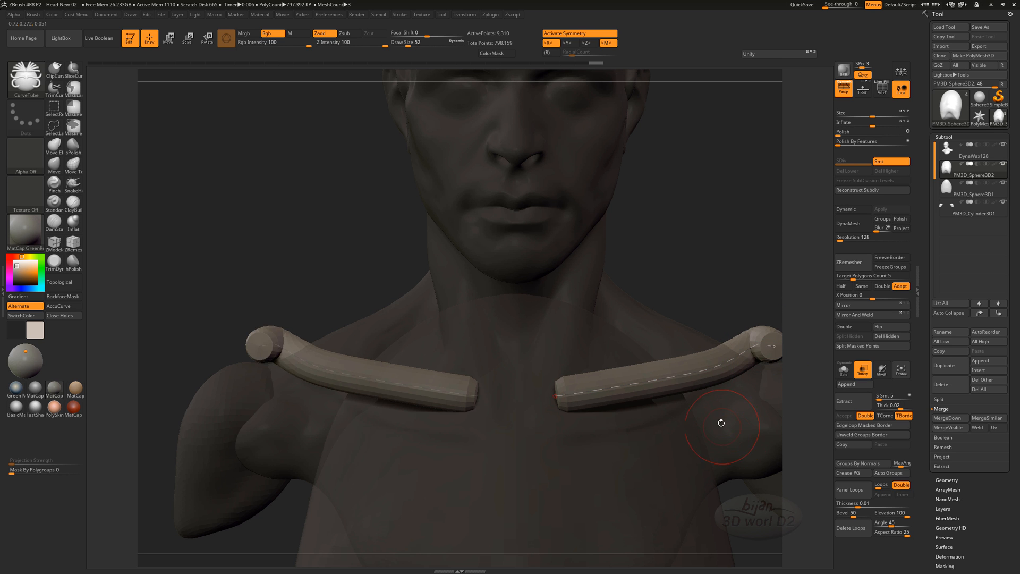
{"action": "right_click_drag", "start_coordinate": [722, 421], "coordinate": [543, 475]}
{"action": "left_click_drag", "start_coordinate": [569, 378], "coordinate": [542, 355]}
{"action": "right_click_drag", "start_coordinate": [662, 428], "coordinate": [549, 501]}
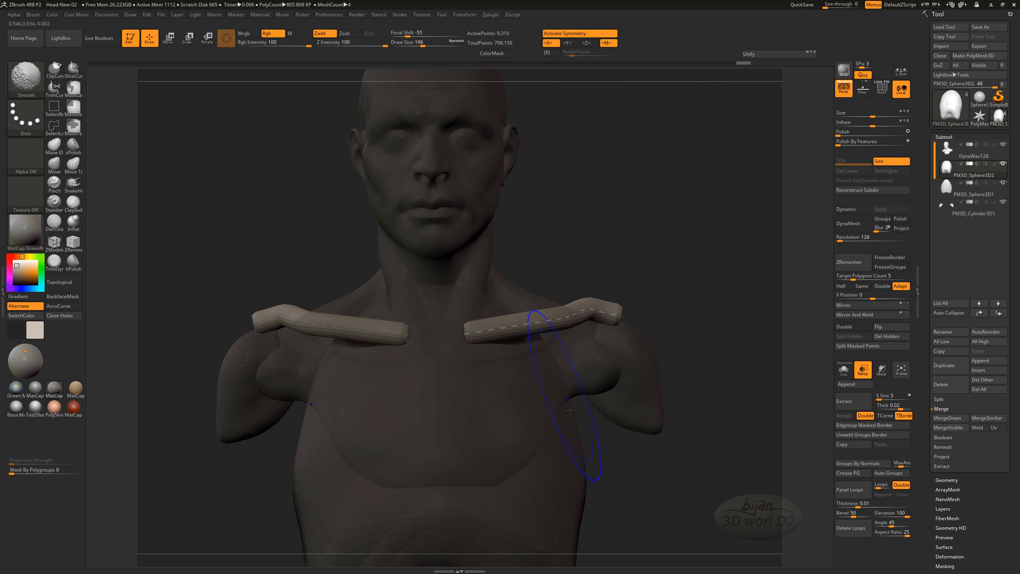
{"action": "right_click_drag", "start_coordinate": [584, 310], "coordinate": [583, 333], "text": "alt"}
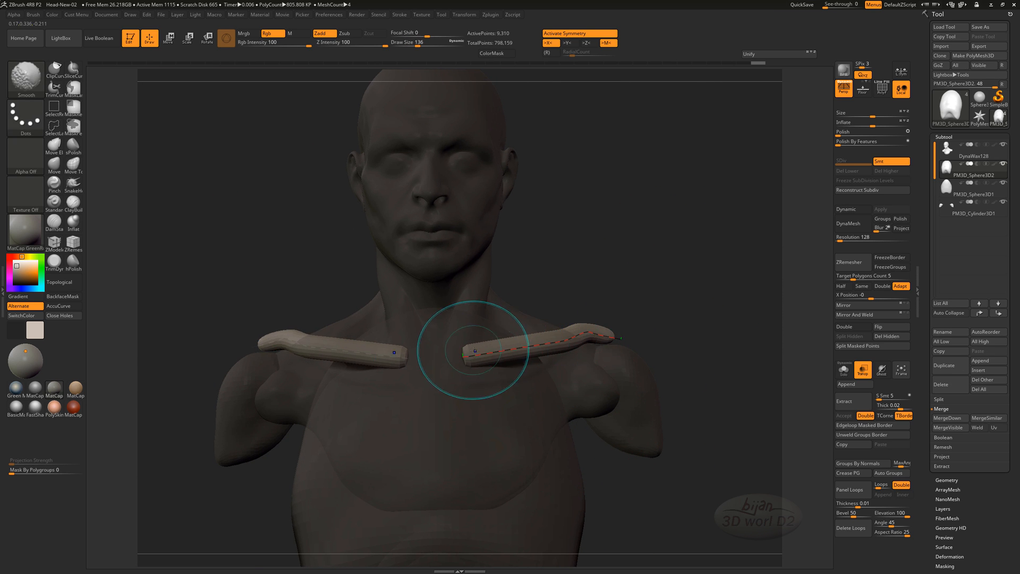
{"action": "mouse_move", "coordinate": [690, 318]}
{"action": "right_mouse_down"}
{"action": "mouse_move", "coordinate": [680, 373]}
{"action": "mouse_move", "coordinate": [610, 318]}
{"action": "mouse_move", "coordinate": [659, 391]}
{"action": "mouse_move", "coordinate": [647, 478]}
{"action": "right_mouse_up"}
Switch to the Move Topological brush and adjust the outer ends of the collarbone tubes from above.
{"action": "key", "text": "w"}
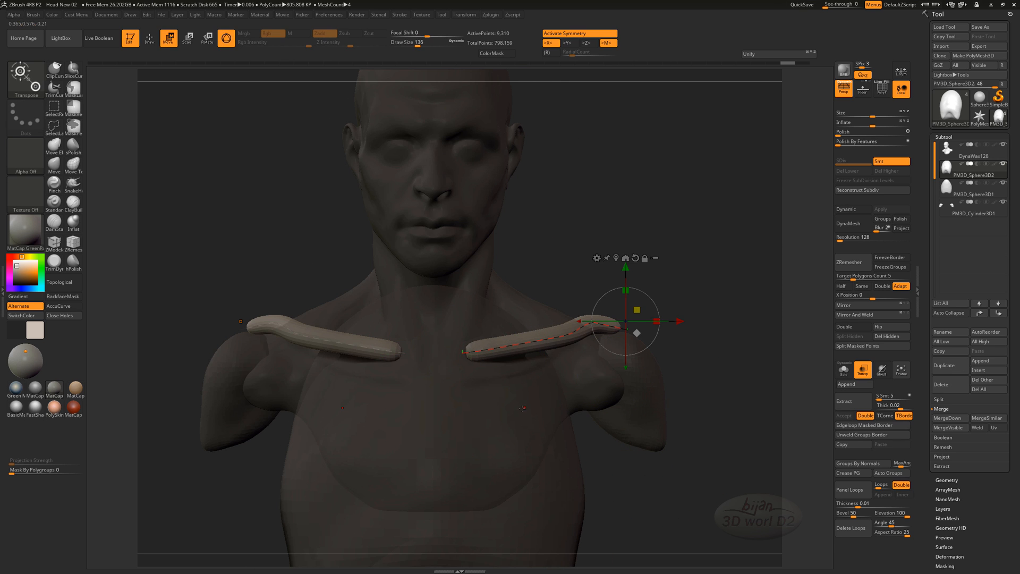
{"action": "left_click", "coordinate": [150, 39]}
{"action": "left_click", "coordinate": [168, 40]}
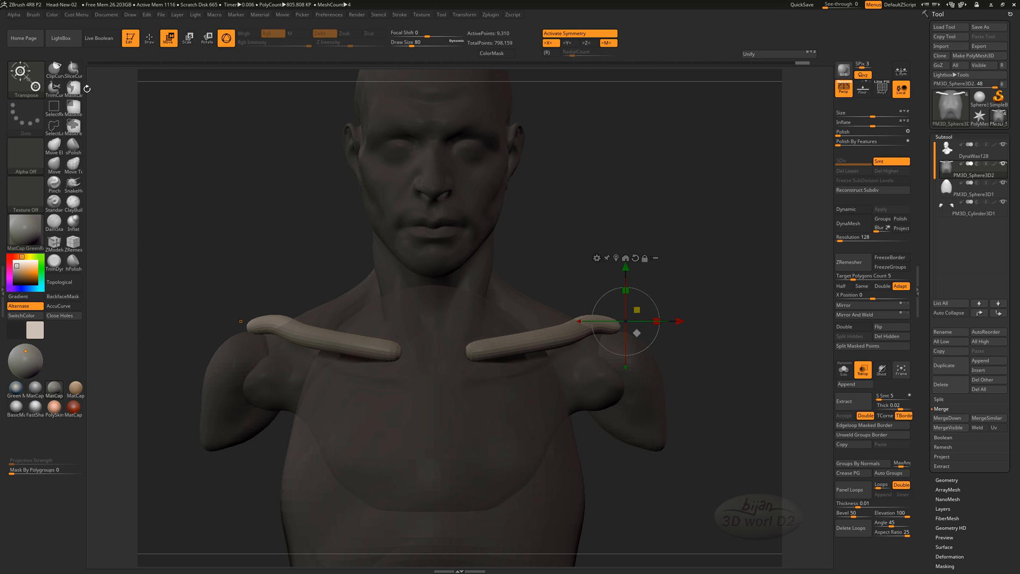
{"action": "left_click", "coordinate": [55, 165]}
{"action": "left_click", "coordinate": [73, 164]}
{"action": "right_click_drag", "start_coordinate": [667, 276], "coordinate": [658, 380]}
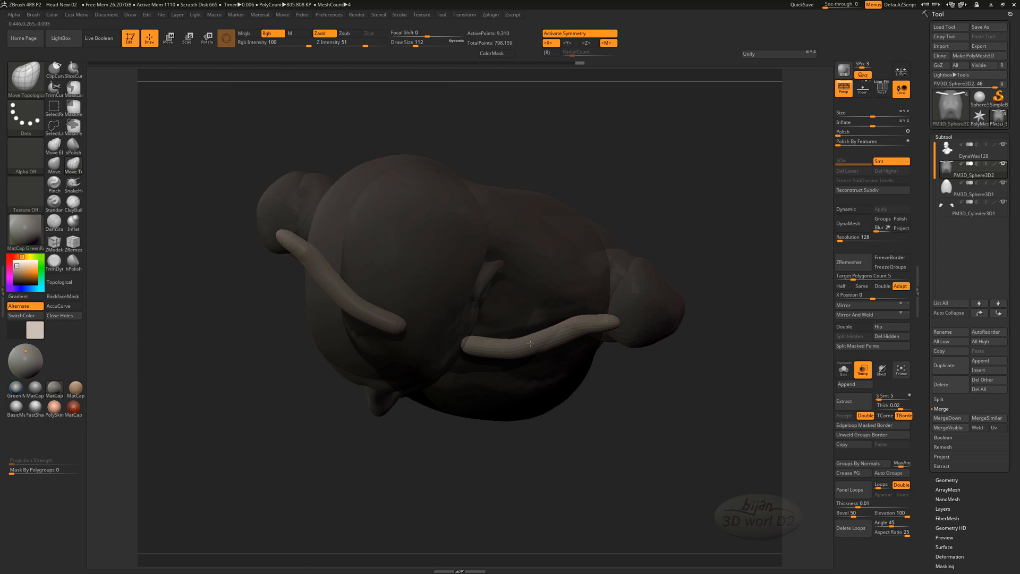
{"action": "right_click_drag", "start_coordinate": [573, 318], "coordinate": [631, 330]}
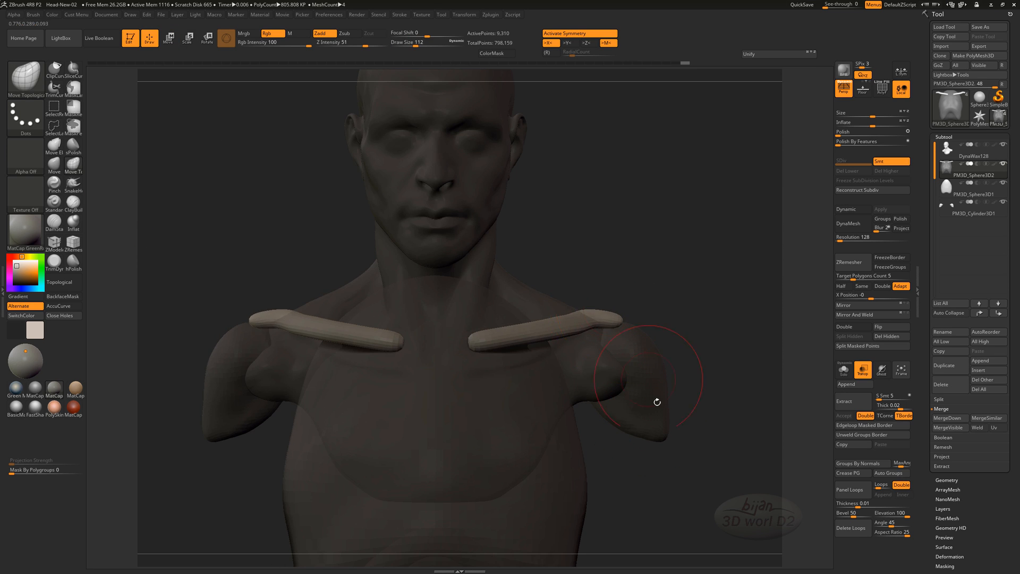
Smooth the outer ends of the collarbones and shape their inner ends beside the sternum.
{"action": "mouse_move", "coordinate": [618, 432]}
{"action": "right_mouse_down", "text": "ctrl"}
{"action": "mouse_move", "coordinate": [639, 432]}
{"action": "mouse_move", "coordinate": [553, 396]}
{"action": "mouse_move", "coordinate": [559, 313]}
{"action": "right_mouse_up", "text": "ctrl"}
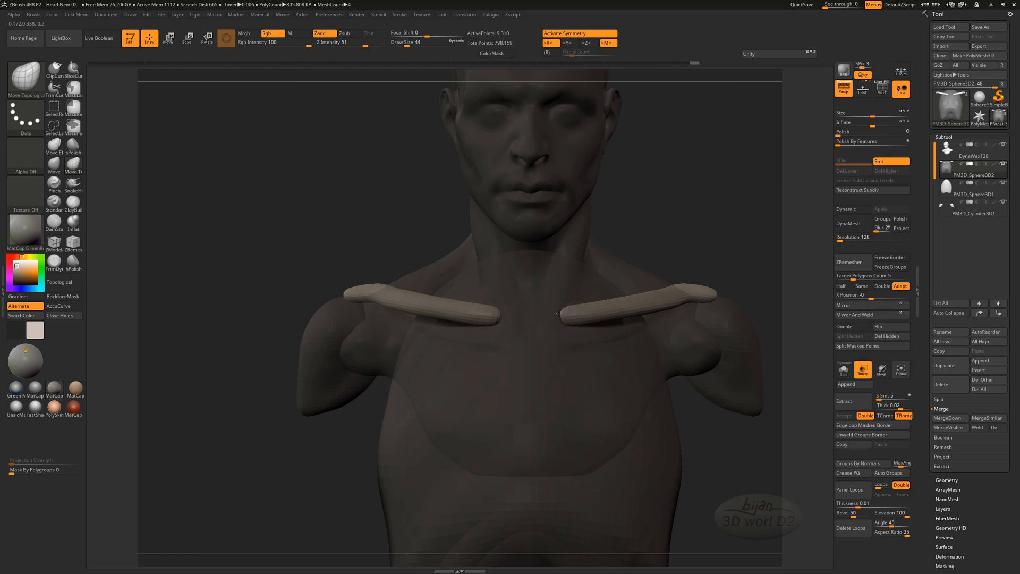
{"action": "left_click_drag", "start_coordinate": [675, 293], "coordinate": [702, 295], "text": "shift"}
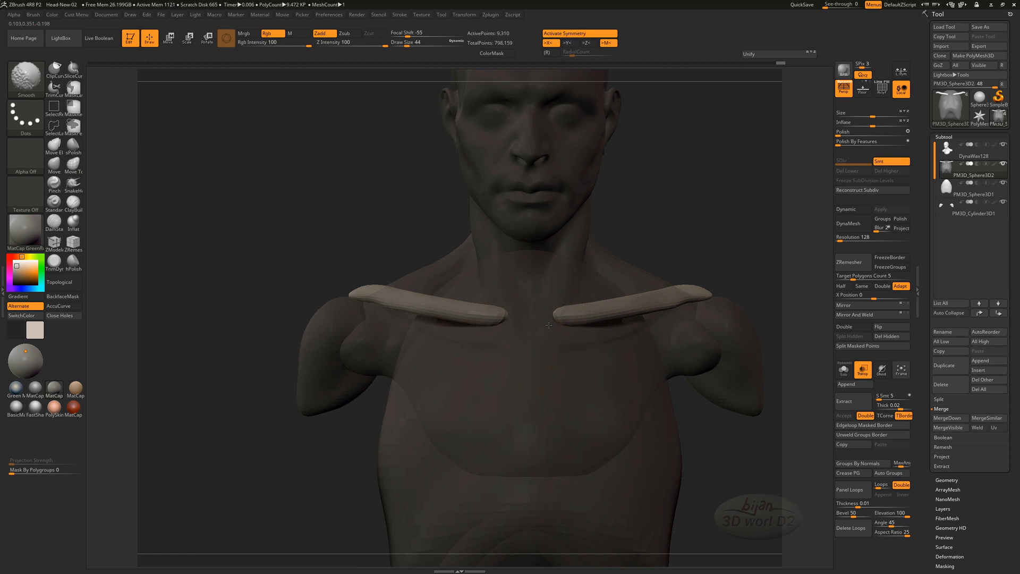
{"action": "left_click_drag", "start_coordinate": [548, 325], "coordinate": [549, 320]}
{"action": "left_click_drag", "start_coordinate": [745, 490], "coordinate": [553, 306]}
{"action": "left_click_drag", "start_coordinate": [730, 404], "coordinate": [668, 408], "text": "shift"}
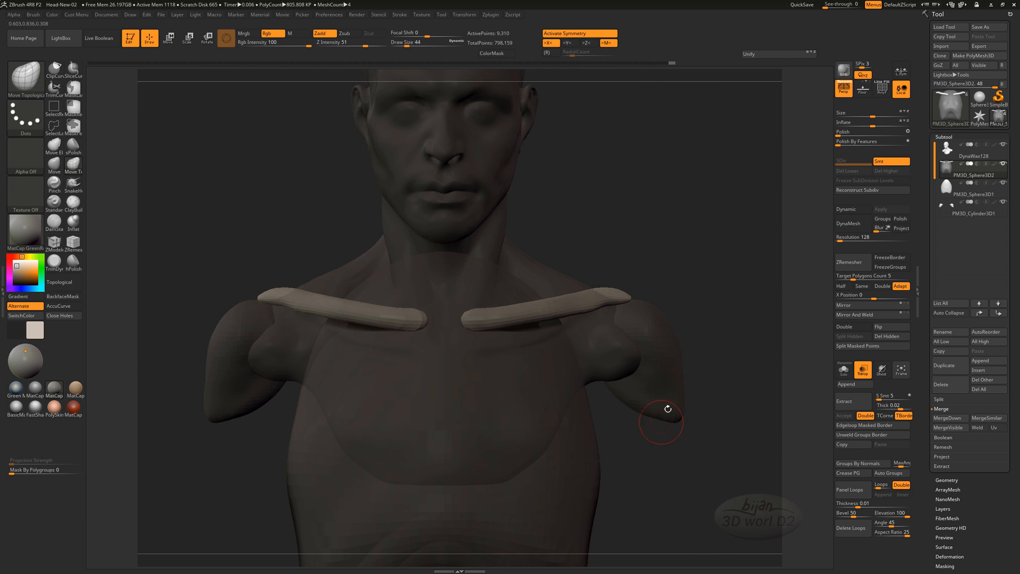
Shape the collarbone shafts into a natural S-curve with Move Topological, working from above and the front.
{"action": "mouse_move", "coordinate": [702, 292]}
{"action": "left_mouse_down"}
{"action": "mouse_move", "coordinate": [603, 394]}
{"action": "mouse_move", "coordinate": [546, 433]}
{"action": "mouse_move", "coordinate": [628, 406]}
{"action": "mouse_move", "coordinate": [584, 372]}
{"action": "mouse_move", "coordinate": [558, 421]}
{"action": "mouse_move", "coordinate": [622, 302]}
{"action": "mouse_move", "coordinate": [575, 353]}
{"action": "left_mouse_up"}
{"action": "left_click_drag", "start_coordinate": [498, 402], "coordinate": [493, 404]}
{"action": "left_click_drag", "start_coordinate": [691, 390], "coordinate": [712, 442]}
{"action": "left_click_drag", "start_coordinate": [649, 538], "coordinate": [675, 464]}
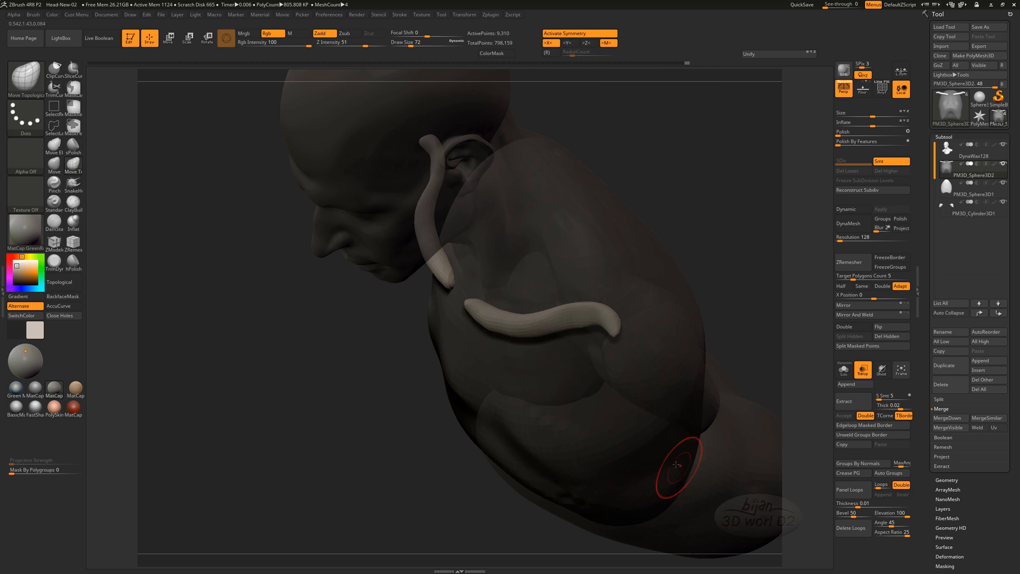
{"action": "left_click_drag", "start_coordinate": [489, 322], "coordinate": [494, 318]}
{"action": "left_click_drag", "start_coordinate": [524, 328], "coordinate": [526, 318]}
{"action": "left_click_drag", "start_coordinate": [671, 226], "coordinate": [731, 175]}
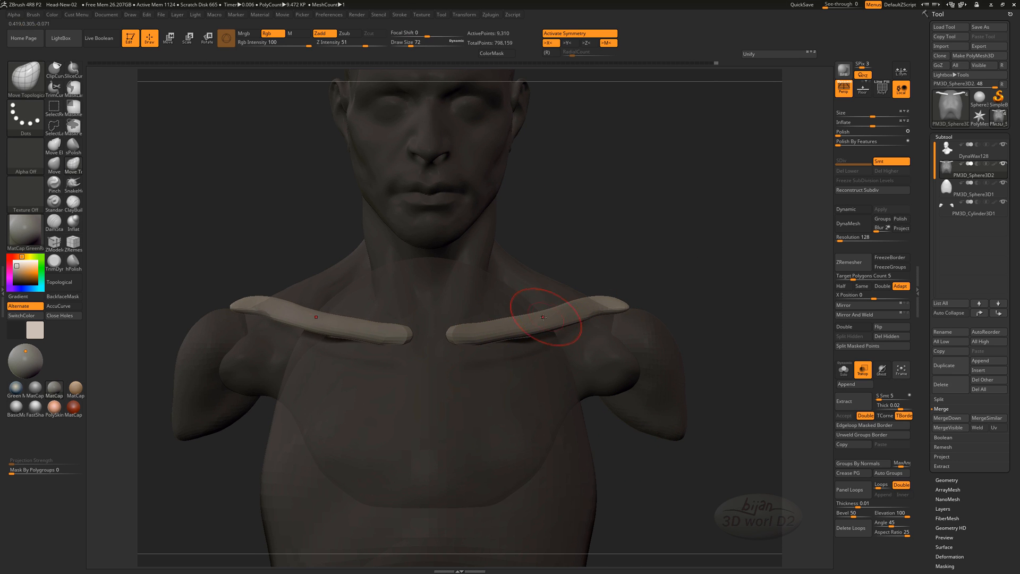
{"action": "mouse_move", "coordinate": [700, 290]}
{"action": "left_mouse_down"}
{"action": "mouse_move", "coordinate": [733, 346]}
{"action": "mouse_move", "coordinate": [659, 430]}
{"action": "mouse_move", "coordinate": [667, 447]}
{"action": "mouse_move", "coordinate": [614, 416]}
{"action": "mouse_move", "coordinate": [584, 425]}
{"action": "mouse_move", "coordinate": [640, 409]}
{"action": "left_mouse_up"}
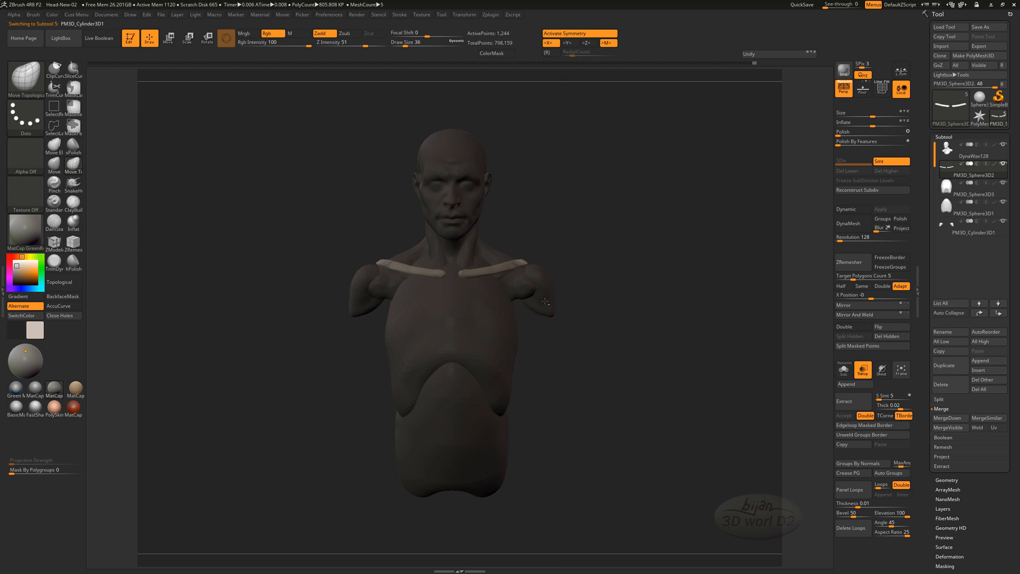
Select the shoulder subtool, append a Cylinder3D as a new subtool from the back view, and activate the Move gizmo.
{"action": "left_click", "coordinate": [546, 301], "text": "alt"}
{"action": "left_click_drag", "start_coordinate": [592, 329], "coordinate": [468, 355]}
{"action": "left_click", "coordinate": [980, 361]}
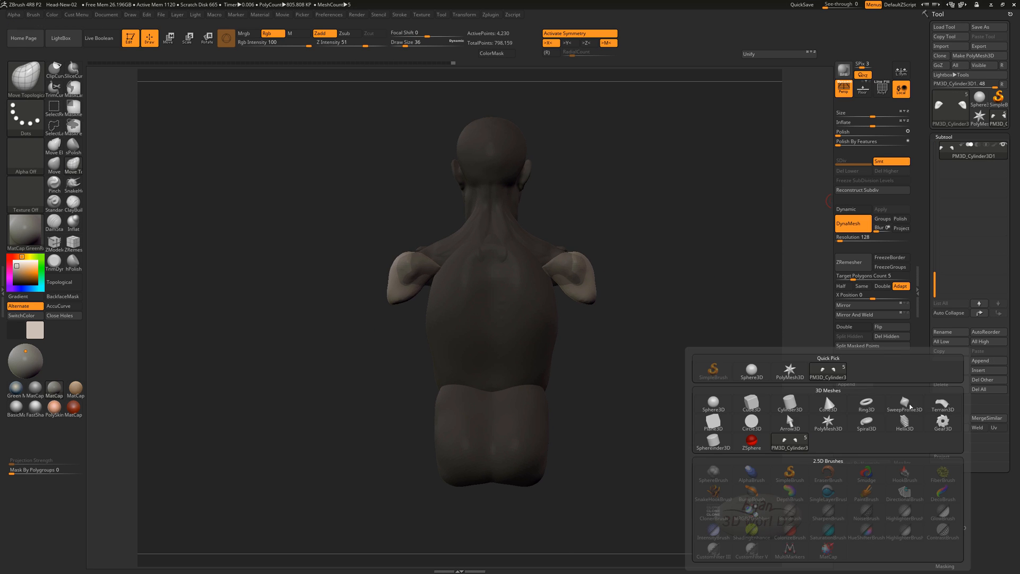
{"action": "left_click", "coordinate": [790, 404]}
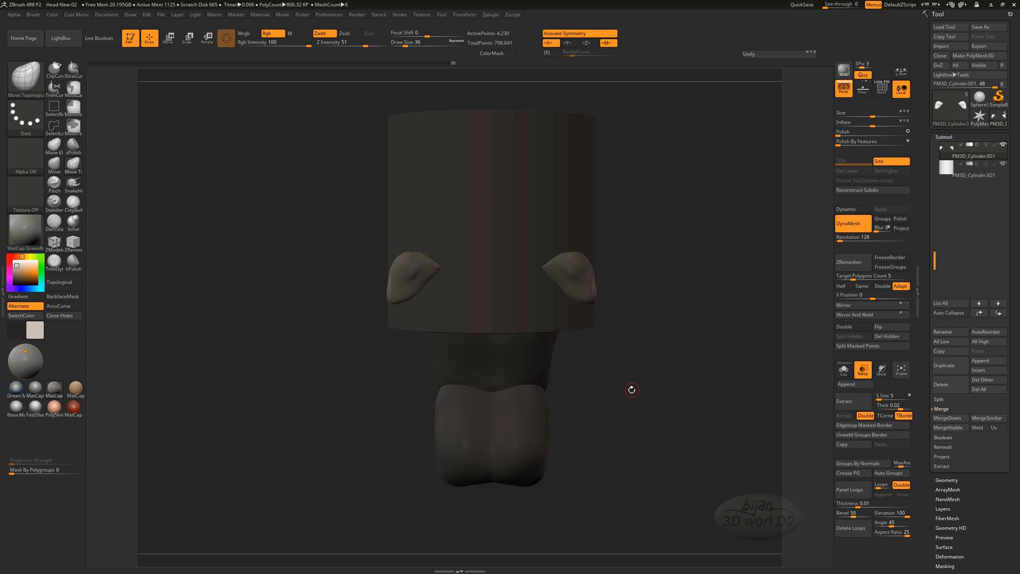
{"action": "key", "text": "w"}
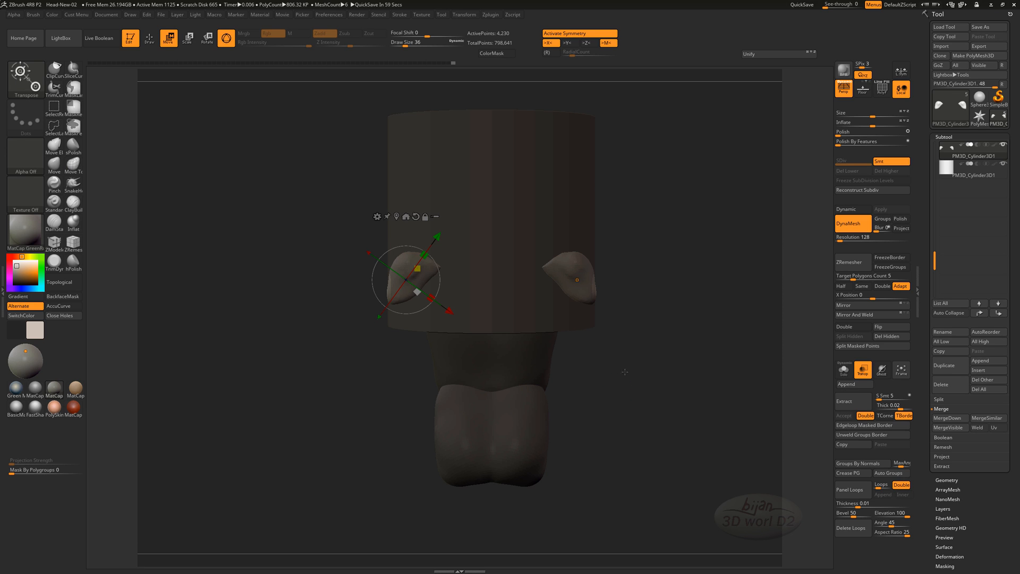
Select the new cylinder subtool, scale it down to upper-arm size and move it out beside the torso.
{"action": "left_click", "coordinate": [992, 176]}
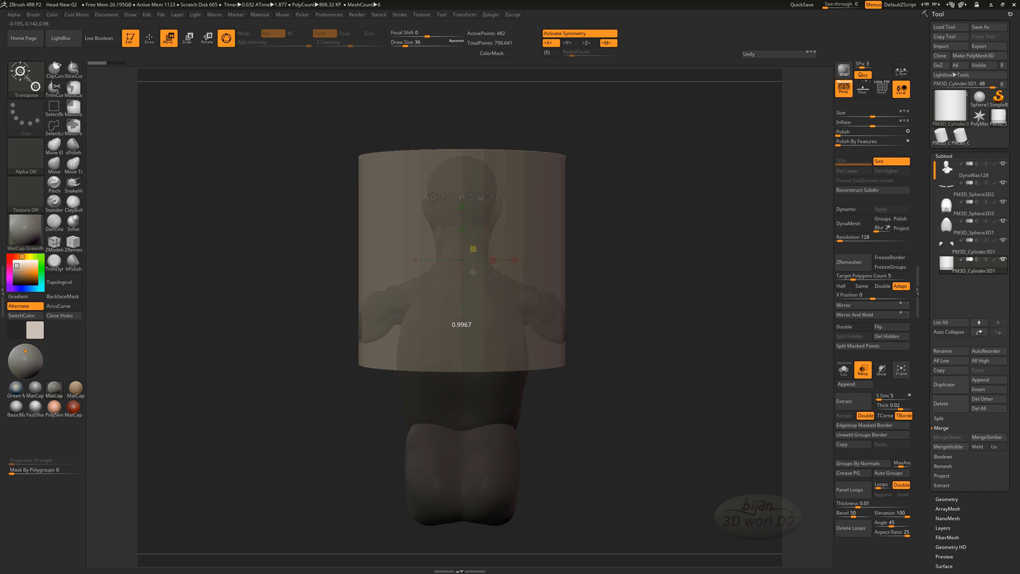
{"action": "left_click_drag", "start_coordinate": [471, 248], "coordinate": [461, 209]}
{"action": "left_click_drag", "start_coordinate": [472, 250], "coordinate": [444, 252]}
{"action": "left_click_drag", "start_coordinate": [517, 260], "coordinate": [363, 424]}
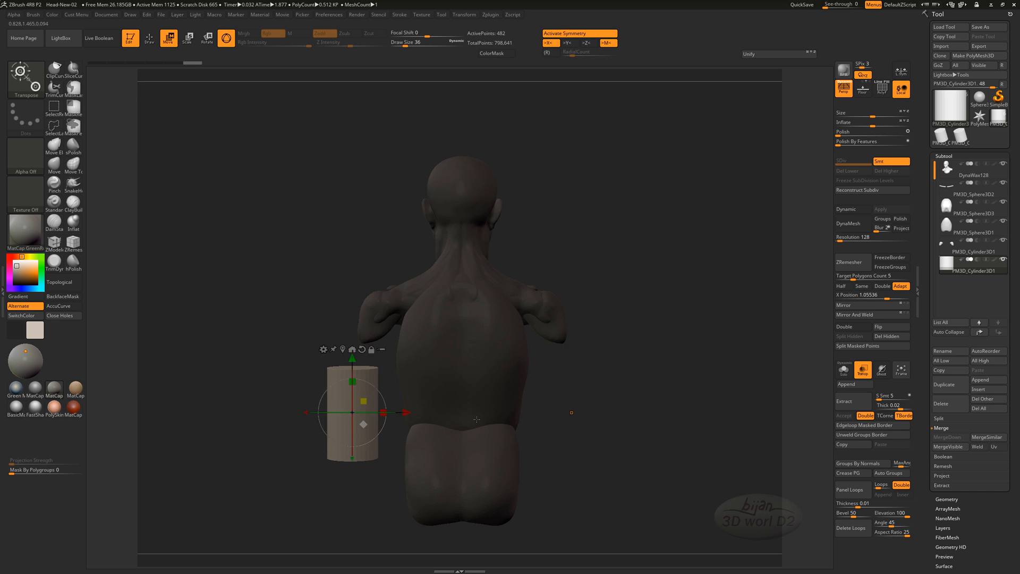
Duplicate the arm cylinder to the other side of the torso with Mirror And Weld.
{"action": "left_click_drag", "start_coordinate": [372, 488], "coordinate": [610, 433]}
{"action": "left_click_drag", "start_coordinate": [273, 413], "coordinate": [483, 394]}
{"action": "left_click", "coordinate": [532, 351]}
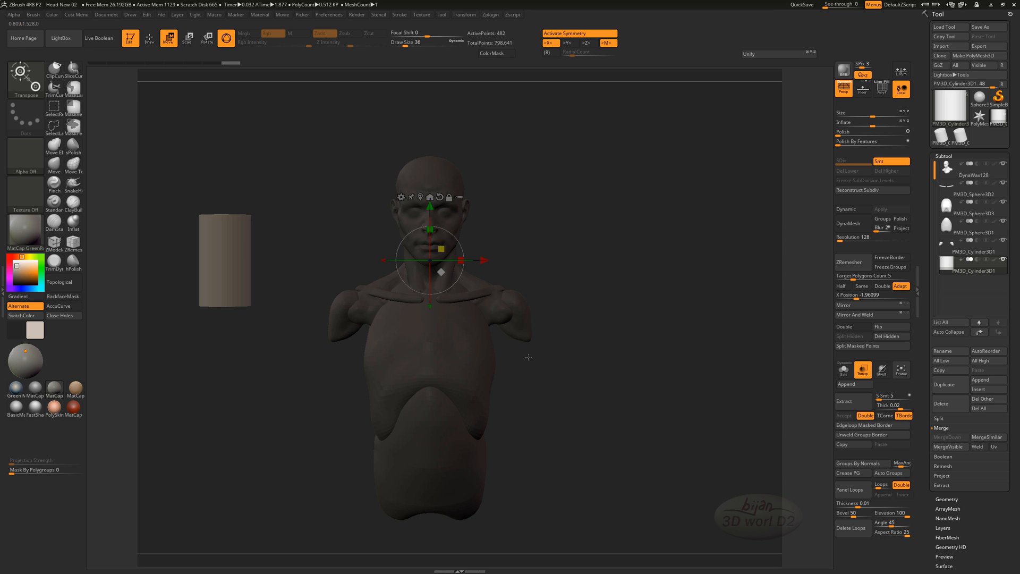
{"action": "key", "text": "ctrl+z"}
{"action": "left_click", "coordinate": [533, 351], "text": "alt"}
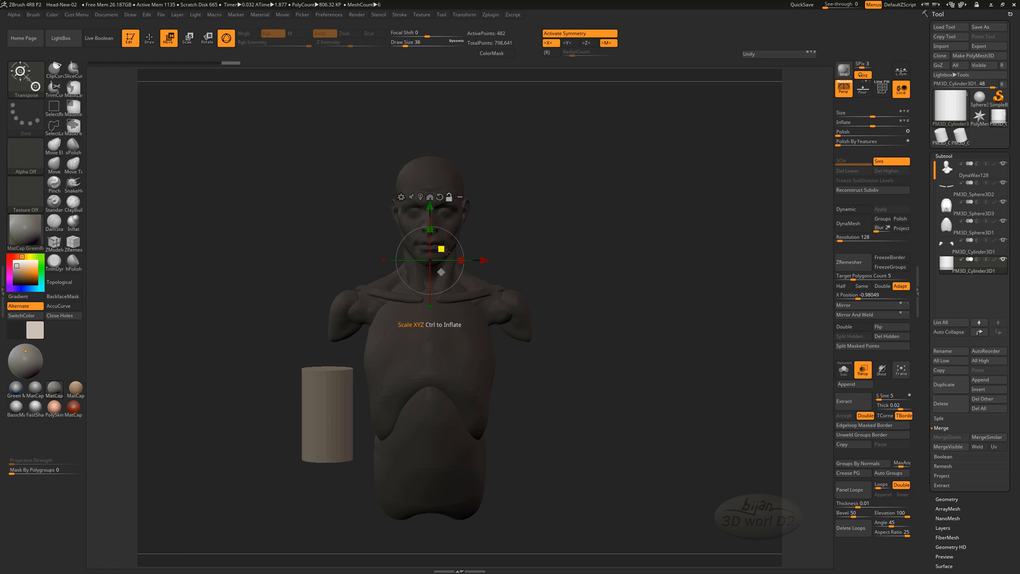
{"action": "left_click_drag", "start_coordinate": [442, 271], "coordinate": [337, 420], "text": "alt"}
{"action": "left_click", "coordinate": [852, 315]}
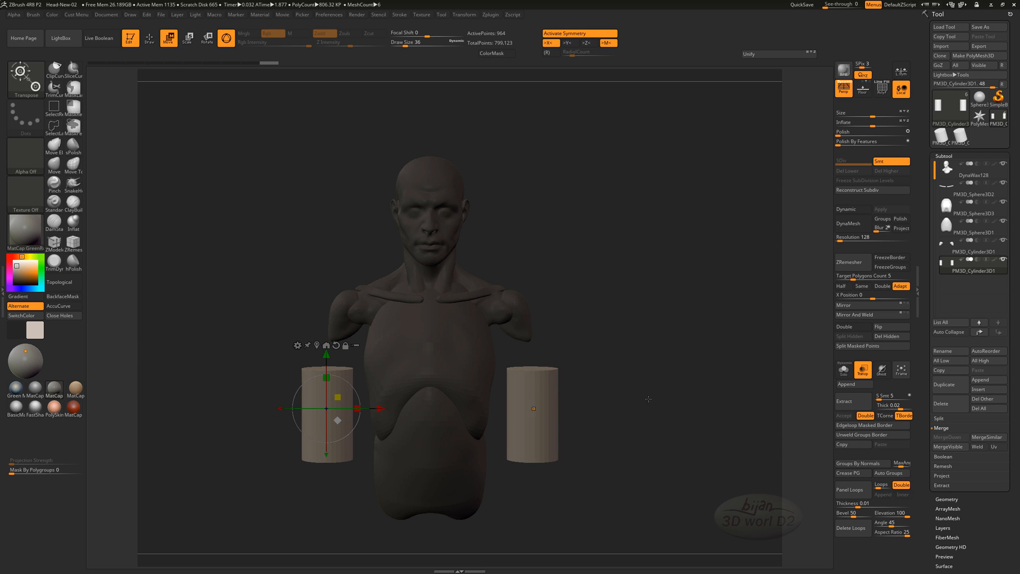
Turn on local symmetry and scale both cylinders thinner to arm thickness.
{"action": "left_click_drag", "start_coordinate": [646, 400], "coordinate": [374, 457]}
{"action": "mouse_move", "coordinate": [354, 397]}
{"action": "left_mouse_down"}
{"action": "mouse_move", "coordinate": [332, 408]}
{"action": "mouse_move", "coordinate": [343, 404]}
{"action": "left_mouse_up"}
{"action": "key", "text": "ctrl+z"}
{"action": "left_click", "coordinate": [901, 89]}
{"action": "key", "text": "ctrl+z"}
{"action": "left_click", "coordinate": [901, 70]}
{"action": "left_click_drag", "start_coordinate": [489, 349], "coordinate": [502, 344]}
{"action": "mouse_move", "coordinate": [614, 382]}
{"action": "left_mouse_down"}
{"action": "mouse_move", "coordinate": [622, 361]}
{"action": "mouse_move", "coordinate": [616, 393]}
{"action": "left_mouse_up"}
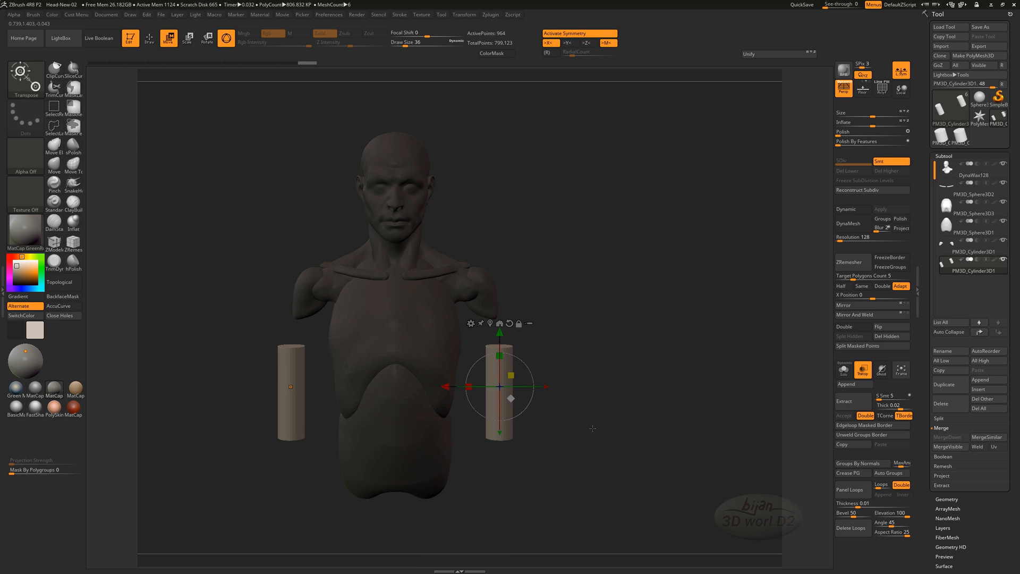
Tilt the cylinders outward and place their upper ends under the shoulders as upper arms.
{"action": "left_click_drag", "start_coordinate": [592, 428], "coordinate": [665, 391], "text": "alt"}
{"action": "left_click_drag", "start_coordinate": [604, 359], "coordinate": [581, 302]}
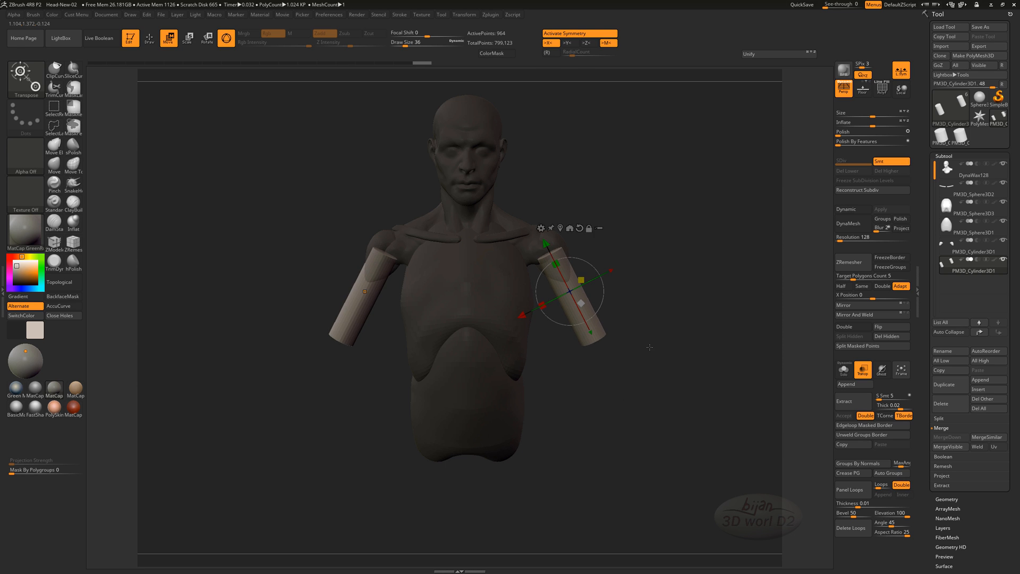
{"action": "left_click_drag", "start_coordinate": [649, 346], "coordinate": [409, 315]}
{"action": "left_click_drag", "start_coordinate": [596, 421], "coordinate": [613, 356]}
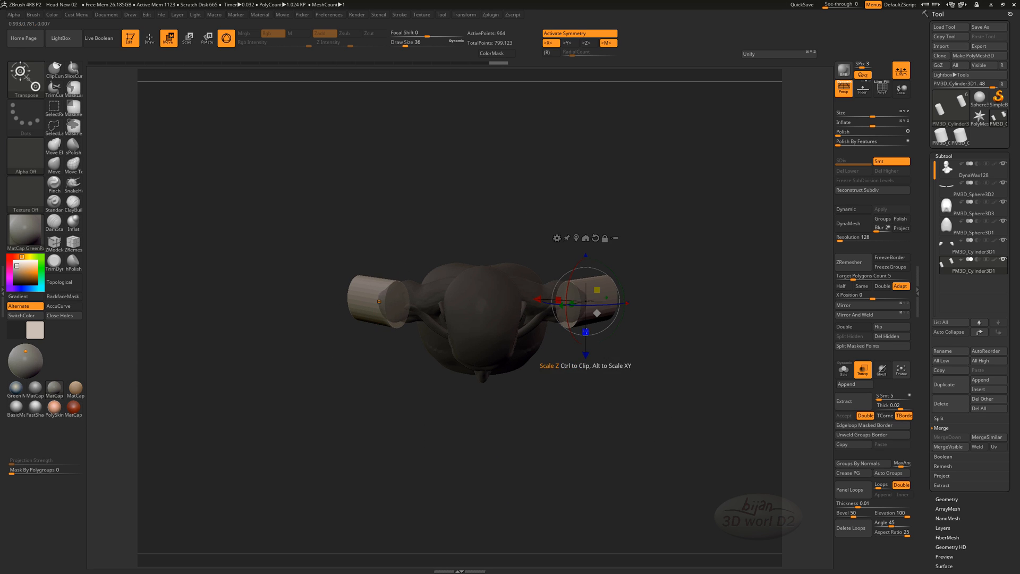
{"action": "left_click_drag", "start_coordinate": [626, 393], "coordinate": [628, 570]}
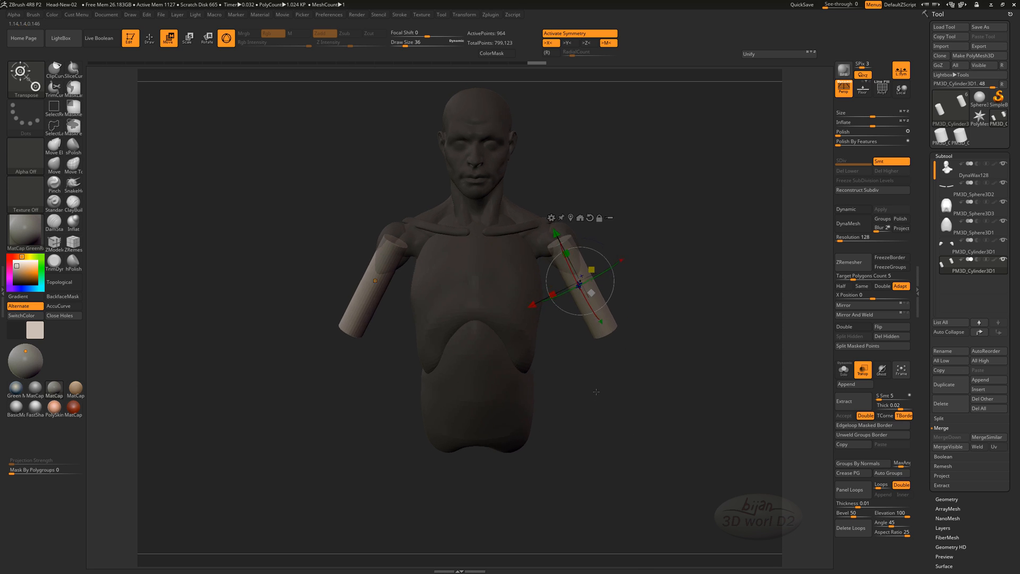
Refine the scale and position of the upper-arm cylinders, making them slimmer.
{"action": "left_click_drag", "start_coordinate": [596, 391], "coordinate": [645, 426]}
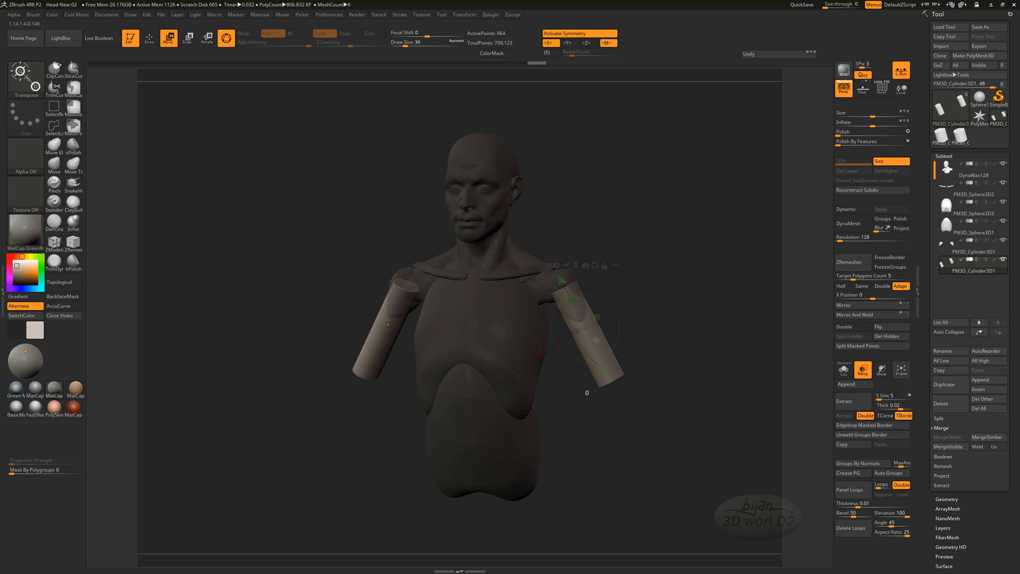
{"action": "left_click_drag", "start_coordinate": [561, 281], "coordinate": [560, 279]}
{"action": "left_click_drag", "start_coordinate": [581, 410], "coordinate": [630, 506]}
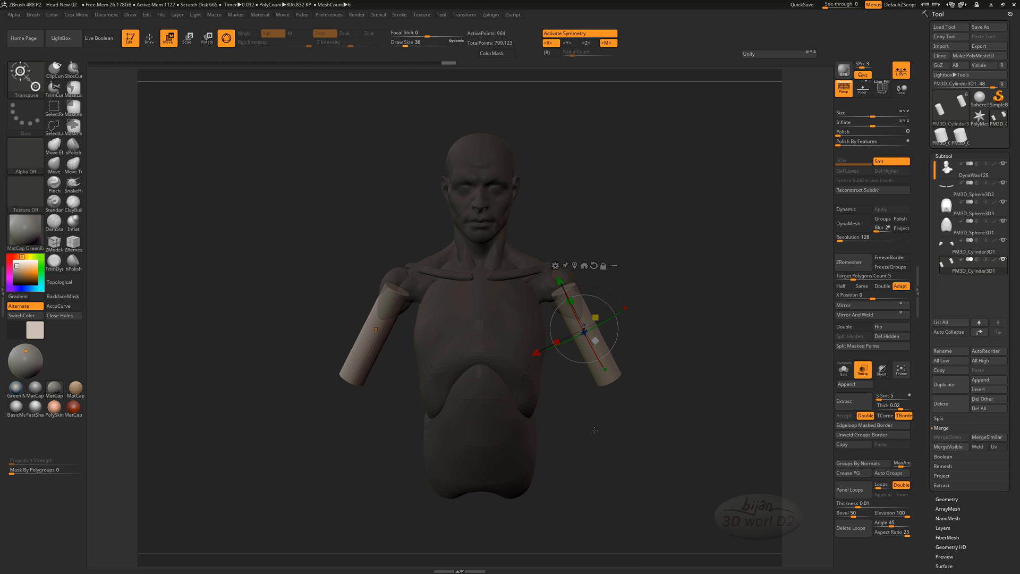
{"action": "mouse_move", "coordinate": [604, 442]}
{"action": "left_mouse_down"}
{"action": "mouse_move", "coordinate": [691, 441]}
{"action": "mouse_move", "coordinate": [604, 441]}
{"action": "left_mouse_up"}
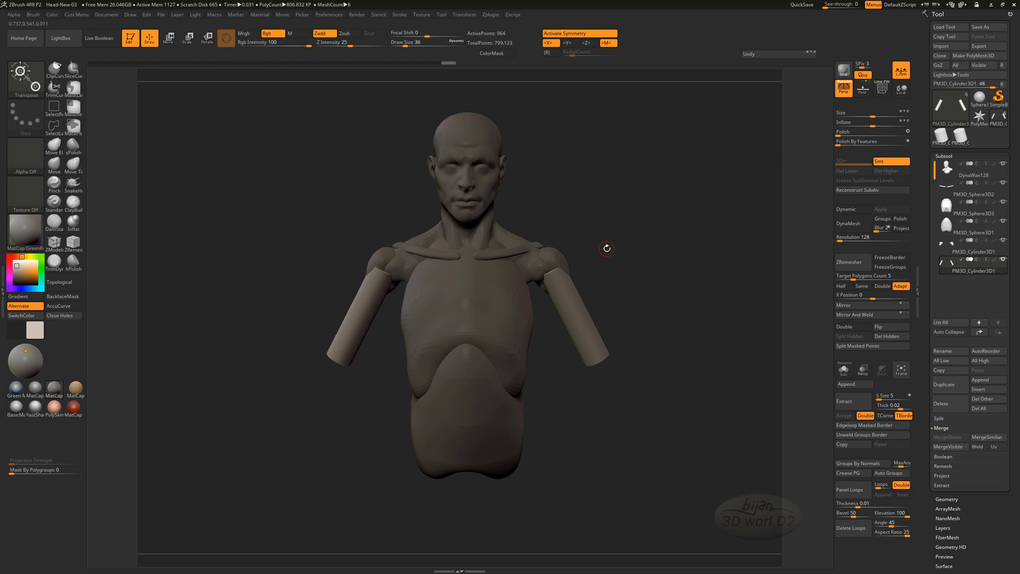
Switch to the Move brush and adjust the upper ends of the arm cylinders at the shoulders.
{"action": "key", "text": "b"}
{"action": "key", "text": "m"}
{"action": "key", "text": "v"}
{"action": "left_click_drag", "start_coordinate": [599, 251], "coordinate": [556, 282]}
{"action": "mouse_move", "coordinate": [638, 319]}
{"action": "left_mouse_down"}
{"action": "mouse_move", "coordinate": [635, 298]}
{"action": "mouse_move", "coordinate": [622, 357]}
{"action": "mouse_move", "coordinate": [589, 361]}
{"action": "mouse_move", "coordinate": [622, 380]}
{"action": "mouse_move", "coordinate": [622, 349]}
{"action": "mouse_move", "coordinate": [644, 342]}
{"action": "mouse_move", "coordinate": [608, 416]}
{"action": "mouse_move", "coordinate": [616, 424]}
{"action": "mouse_move", "coordinate": [667, 340]}
{"action": "mouse_move", "coordinate": [621, 298]}
{"action": "mouse_move", "coordinate": [621, 338]}
{"action": "left_mouse_up"}
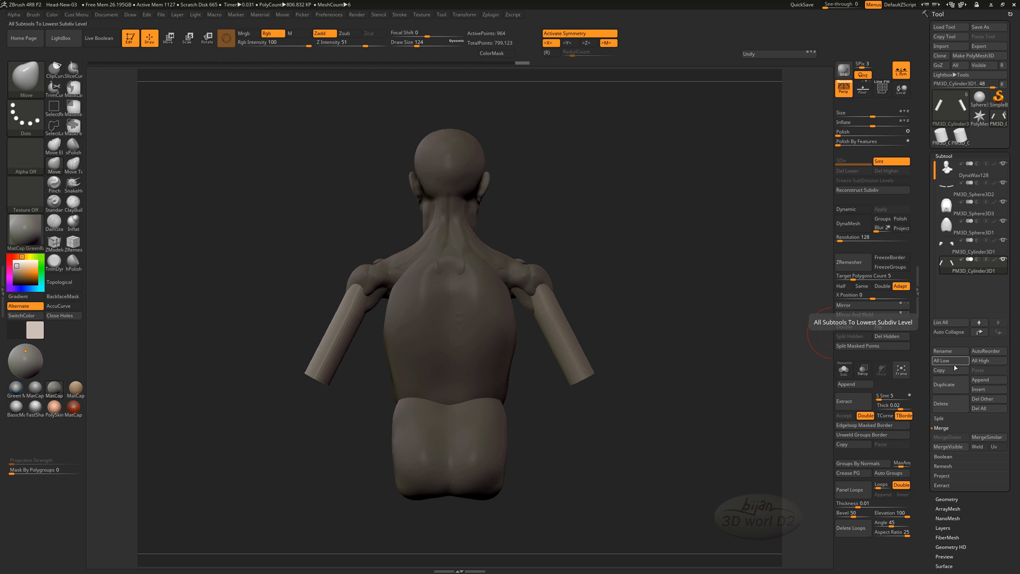
Append a Cube3D as a new subtool, select it, then scale it down slightly and move it beside the torso.
{"action": "left_click", "coordinate": [980, 379]}
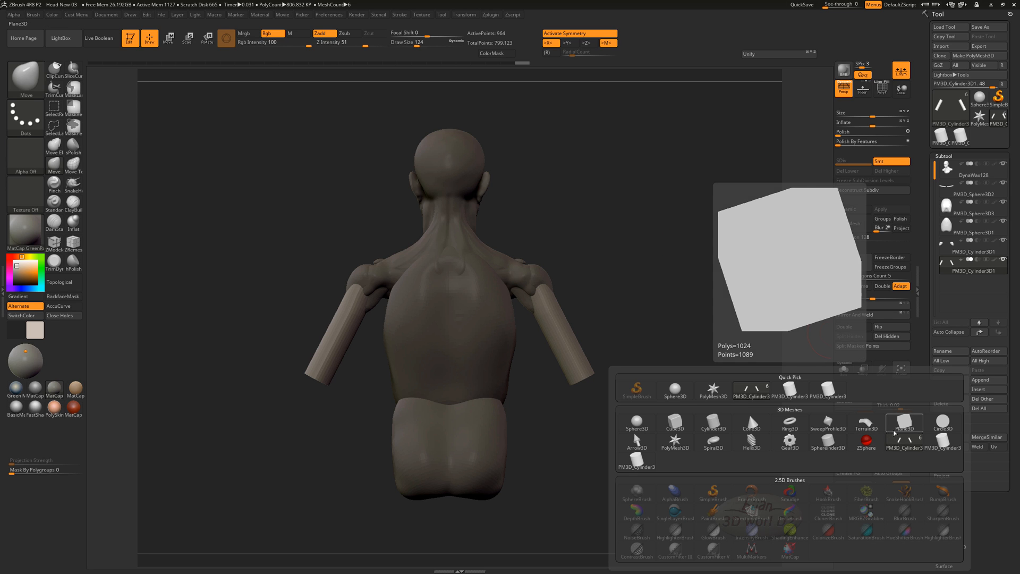
{"action": "left_click", "coordinate": [675, 422]}
{"action": "mouse_move", "coordinate": [555, 274]}
{"action": "left_mouse_down"}
{"action": "mouse_move", "coordinate": [676, 346]}
{"action": "mouse_move", "coordinate": [649, 378]}
{"action": "mouse_move", "coordinate": [623, 367]}
{"action": "left_mouse_up"}
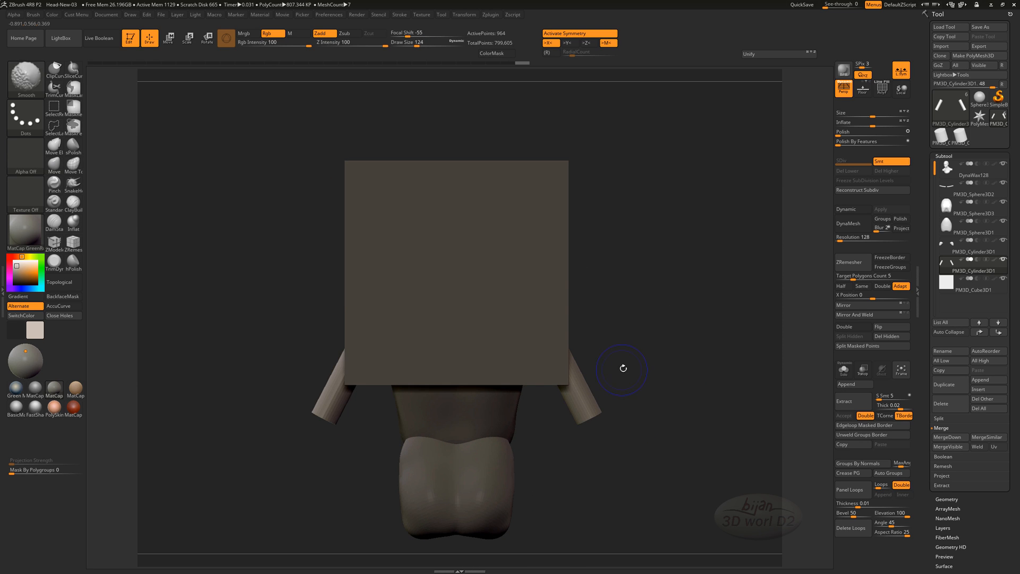
{"action": "key", "text": "w"}
{"action": "left_click", "coordinate": [951, 282]}
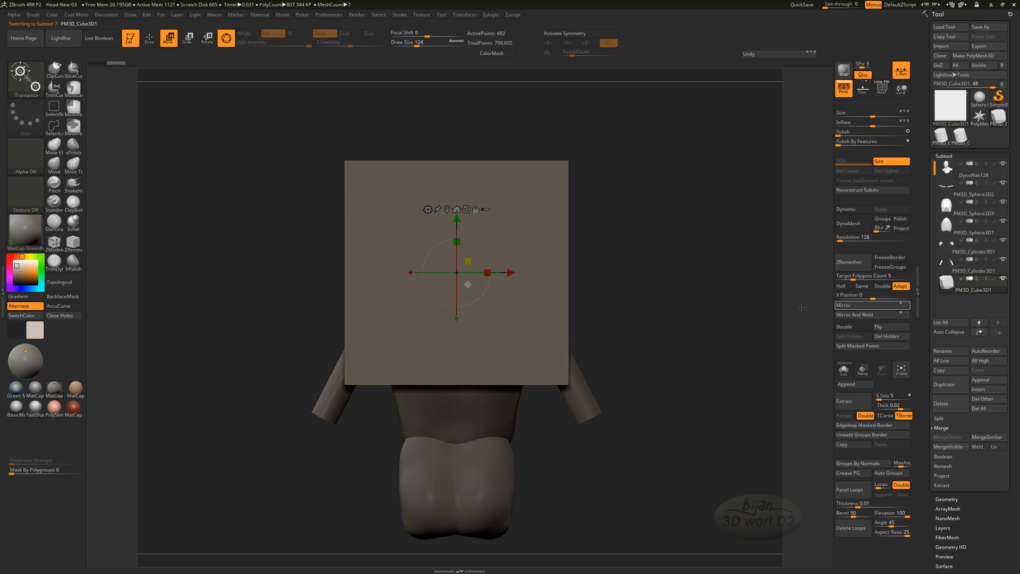
{"action": "left_click_drag", "start_coordinate": [466, 257], "coordinate": [668, 281], "text": "shift"}
Activate X symmetry, turn off local symmetry and use Mirror And Weld to copy the cube to the other side.
{"action": "left_click", "coordinate": [589, 36]}
{"action": "left_click", "coordinate": [886, 316]}
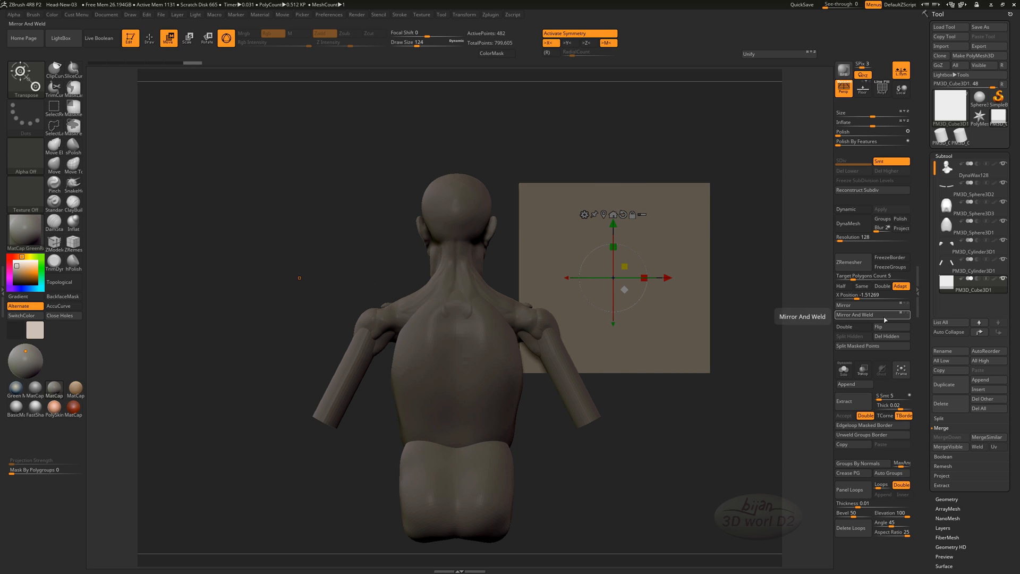
{"action": "left_click", "coordinate": [881, 317]}
{"action": "left_click_drag", "start_coordinate": [617, 409], "coordinate": [786, 383]}
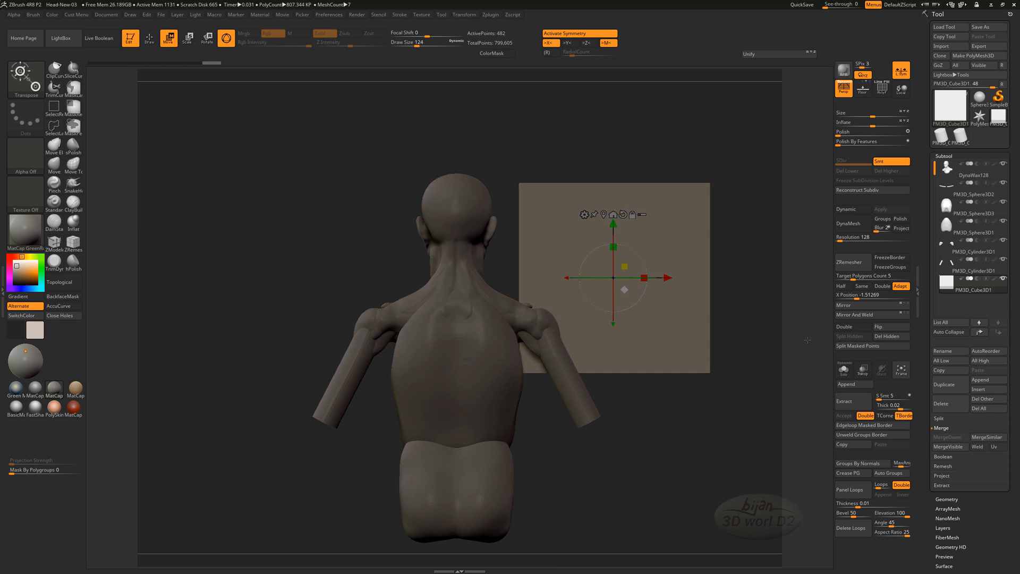
{"action": "left_click", "coordinate": [854, 315]}
{"action": "left_click", "coordinate": [856, 316]}
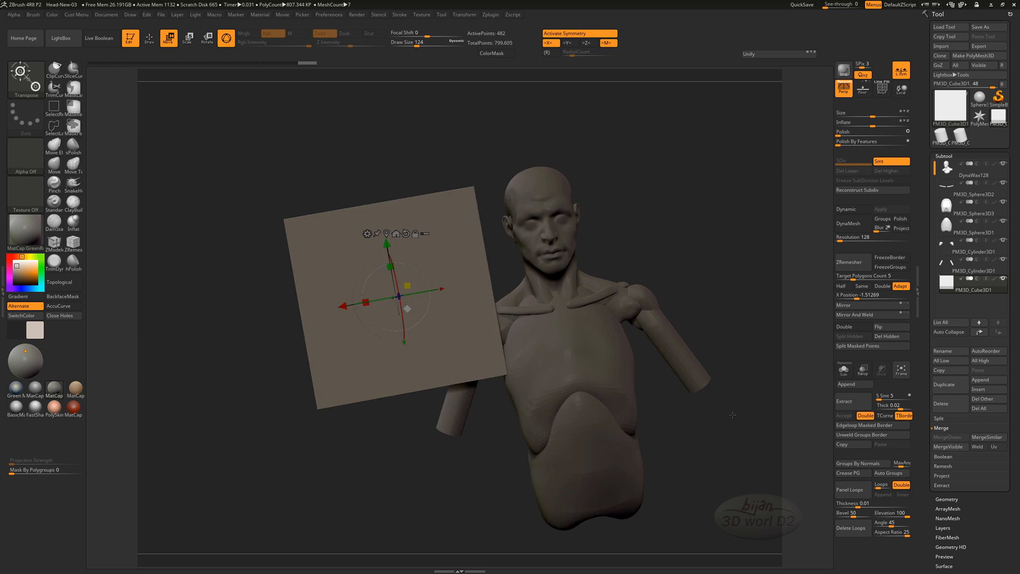
{"action": "left_click", "coordinate": [873, 316]}
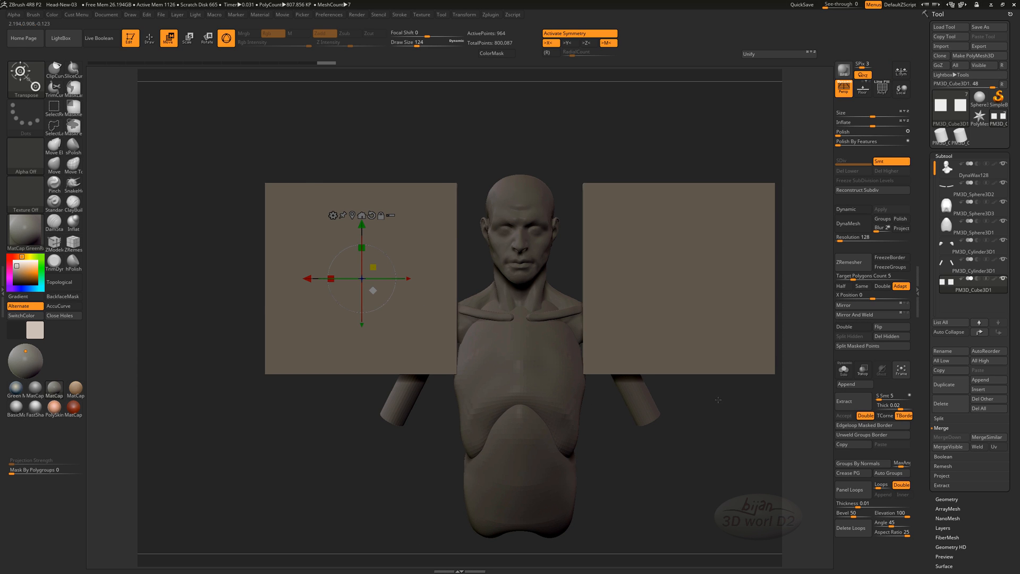
Scale both cubes down into smaller blocks behind the shoulders.
{"action": "left_click_drag", "start_coordinate": [616, 441], "coordinate": [597, 470]}
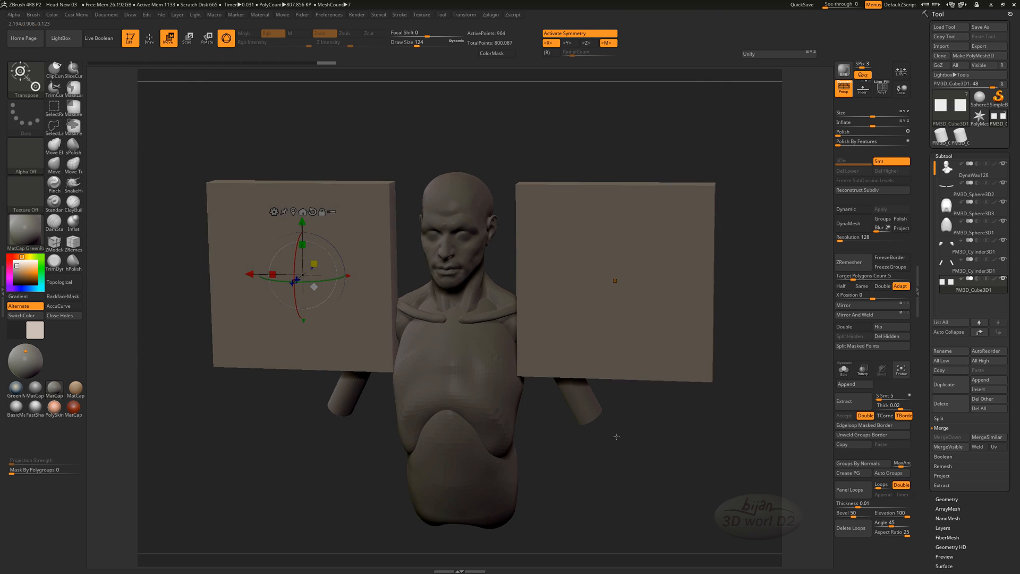
{"action": "left_click_drag", "start_coordinate": [271, 276], "coordinate": [297, 277]}
{"action": "left_click_drag", "start_coordinate": [297, 340], "coordinate": [576, 303]}
{"action": "left_click_drag", "start_coordinate": [611, 240], "coordinate": [612, 257]}
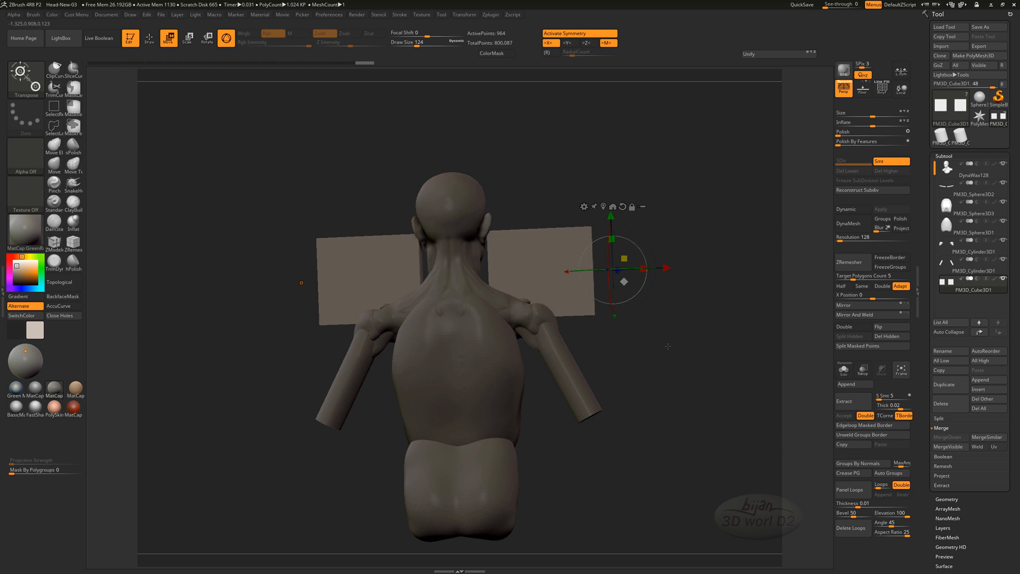
{"action": "left_click_drag", "start_coordinate": [668, 357], "coordinate": [667, 378]}
{"action": "left_click_drag", "start_coordinate": [644, 308], "coordinate": [629, 309]}
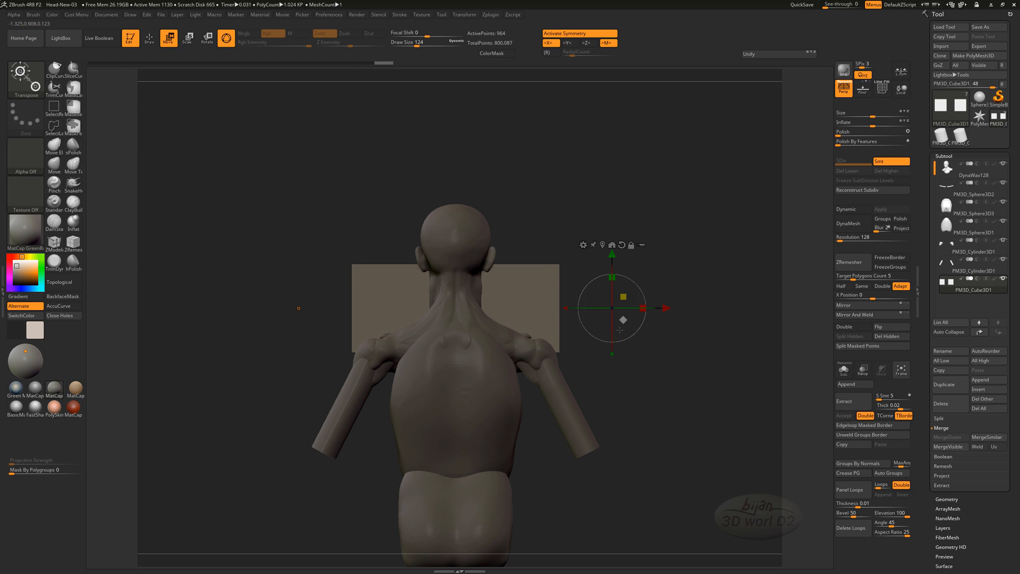
Recentre the gizmo on the block, enable Local and move the two blocks apart to either side of the body.
{"action": "left_click_drag", "start_coordinate": [299, 308], "coordinate": [521, 306]}
{"action": "left_click_drag", "start_coordinate": [611, 373], "coordinate": [687, 372]}
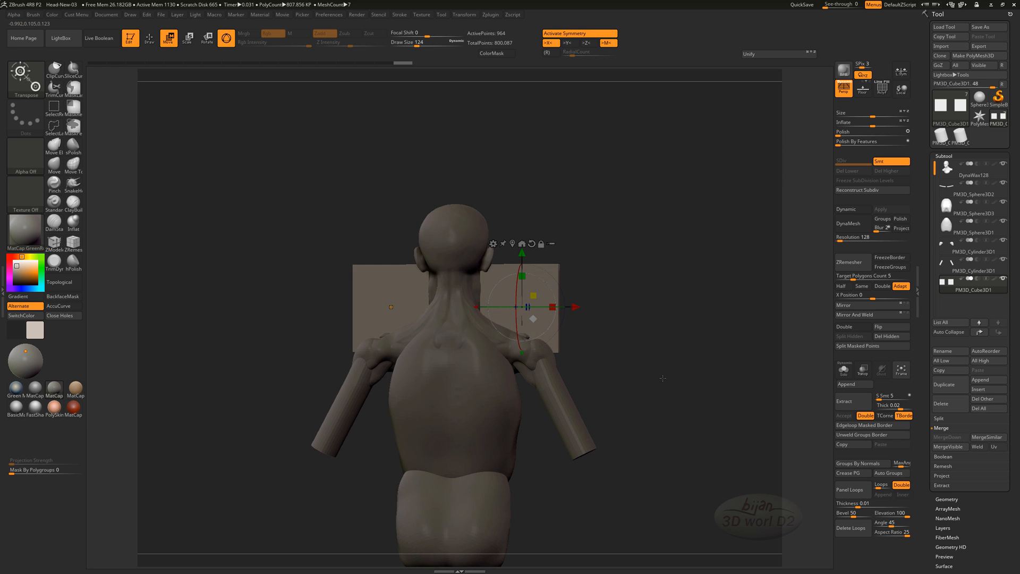
{"action": "left_click_drag", "start_coordinate": [631, 428], "coordinate": [597, 383]}
{"action": "left_click_drag", "start_coordinate": [676, 303], "coordinate": [685, 298], "text": "shift"}
{"action": "left_click", "coordinate": [902, 96]}
{"action": "left_click_drag", "start_coordinate": [563, 245], "coordinate": [656, 245]}
Choose the TrimLasso brush and cut off the lower corners of the block beside the back.
{"action": "key", "text": "ctrl+shift+b"}
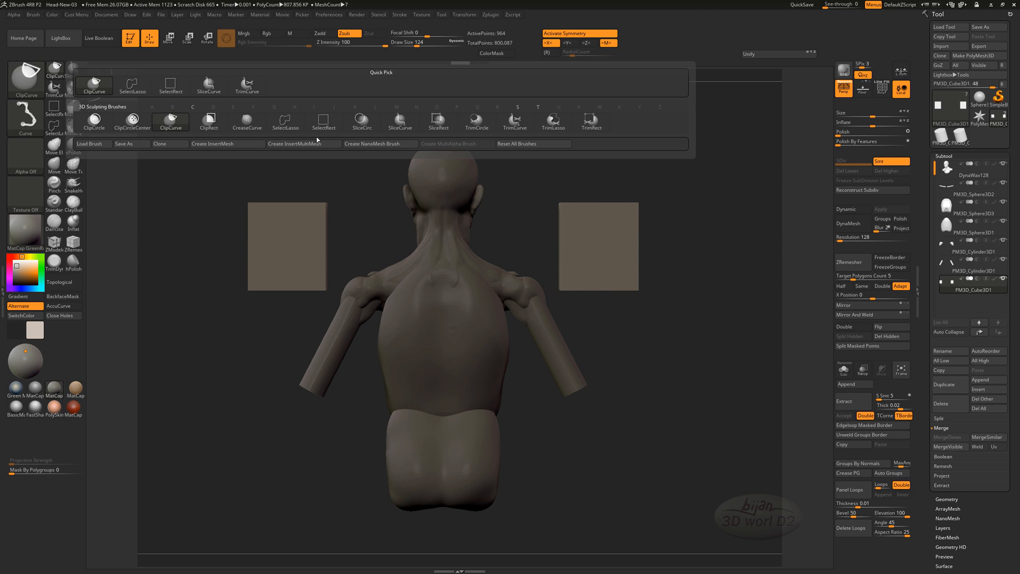
{"action": "left_click", "coordinate": [553, 121], "text": "ctrl+shift"}
{"action": "key", "text": "ctrl+shift"}
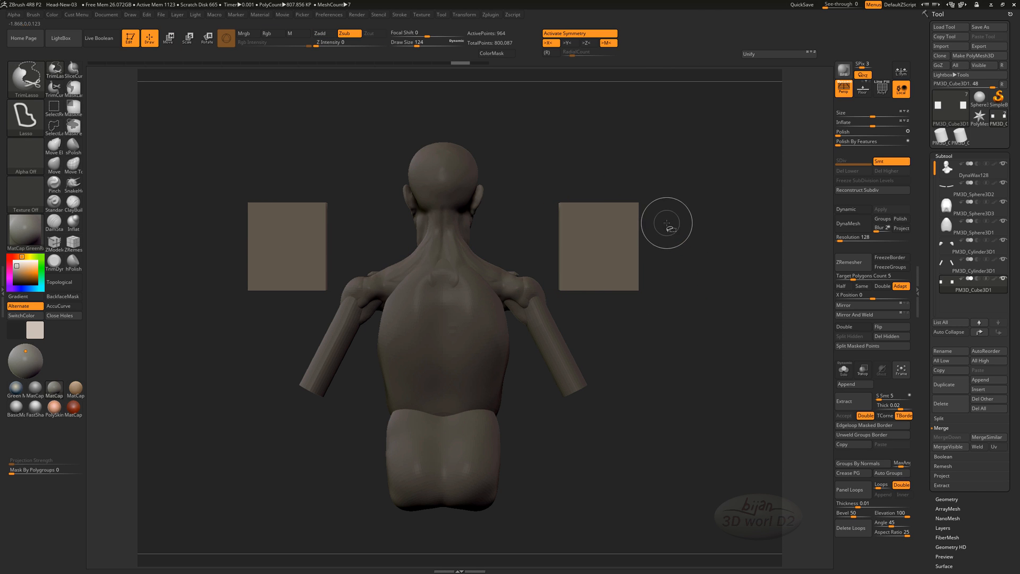
{"action": "left_click_drag", "start_coordinate": [589, 296], "coordinate": [539, 216], "text": "ctrl+shift"}
{"action": "mouse_move", "coordinate": [658, 314]}
{"action": "left_mouse_down"}
{"action": "mouse_move", "coordinate": [692, 333]}
{"action": "mouse_move", "coordinate": [635, 332]}
{"action": "left_mouse_up"}
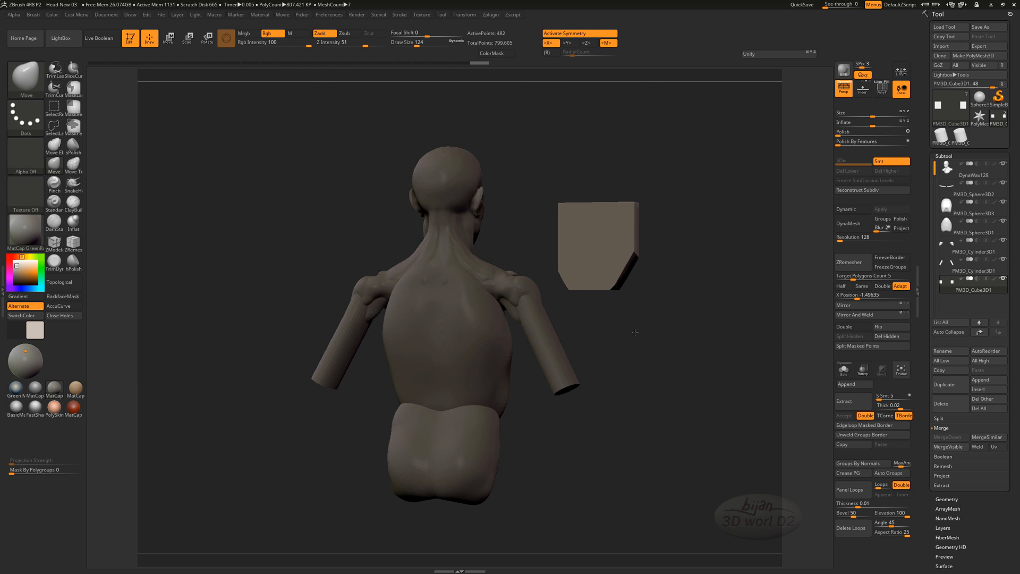
{"action": "left_click_drag", "start_coordinate": [675, 281], "coordinate": [676, 282], "text": "shift"}
Trim the block's lower outer corner along a longer diagonal, undoing the stray mask and the top-edge cut.
{"action": "key", "text": "ctrl"}
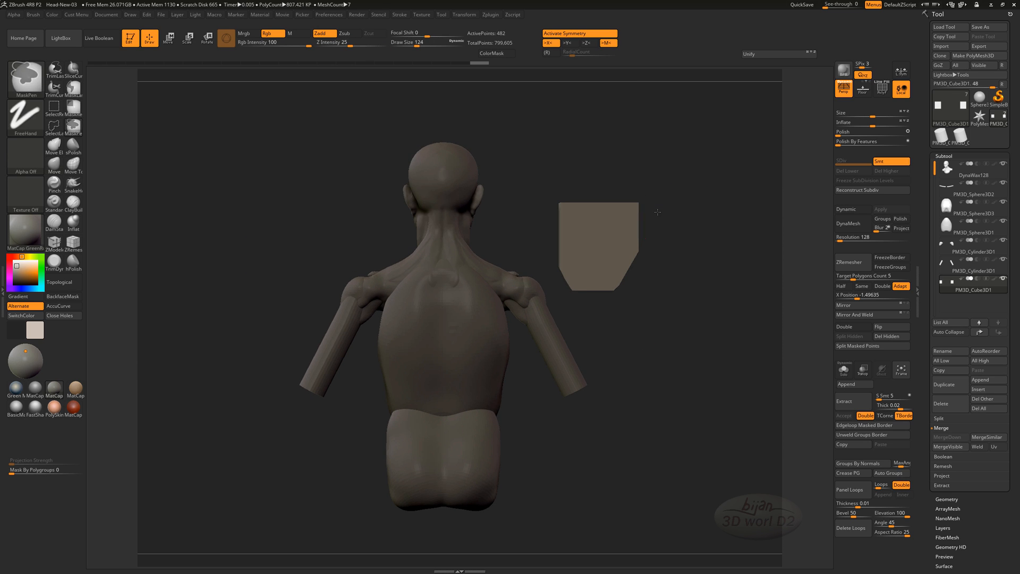
{"action": "left_click_drag", "start_coordinate": [625, 255], "coordinate": [624, 256], "text": "ctrl"}
{"action": "key", "text": "ctrl+z"}
{"action": "left_click_drag", "start_coordinate": [668, 212], "coordinate": [593, 342], "text": "ctrl+shift"}
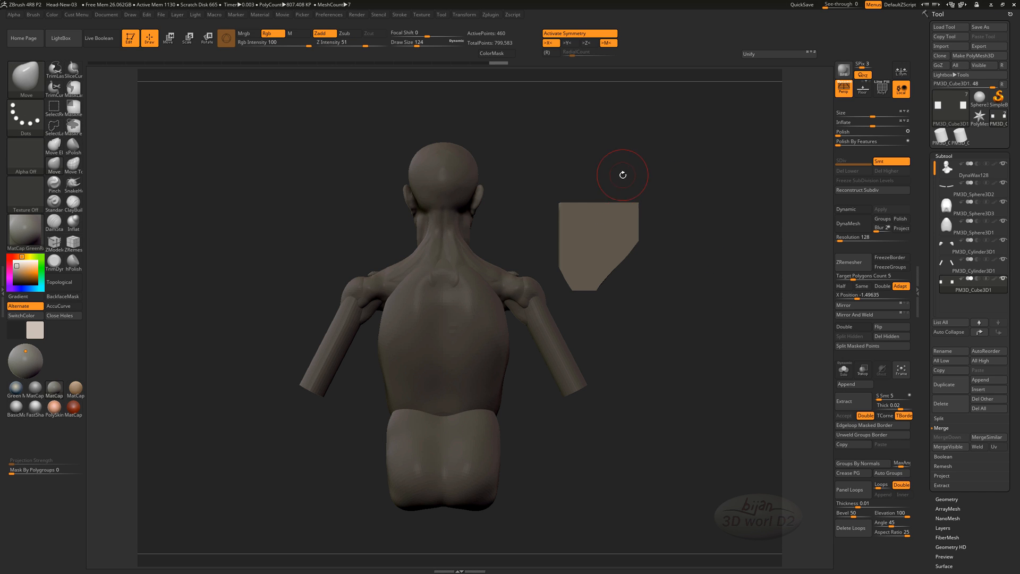
{"action": "left_click_drag", "start_coordinate": [620, 180], "coordinate": [575, 180], "text": "ctrl+shift"}
{"action": "key", "text": "ctrl+z"}
Trim the block's inner edge so that it tapers toward a narrow lower tip.
{"action": "mouse_move", "coordinate": [610, 311]}
{"action": "left_mouse_down", "text": "ctrl+shift"}
{"action": "mouse_move", "coordinate": [566, 265]}
{"action": "mouse_move", "coordinate": [529, 183]}
{"action": "mouse_move", "coordinate": [630, 361]}
{"action": "left_mouse_up", "text": "ctrl+shift"}
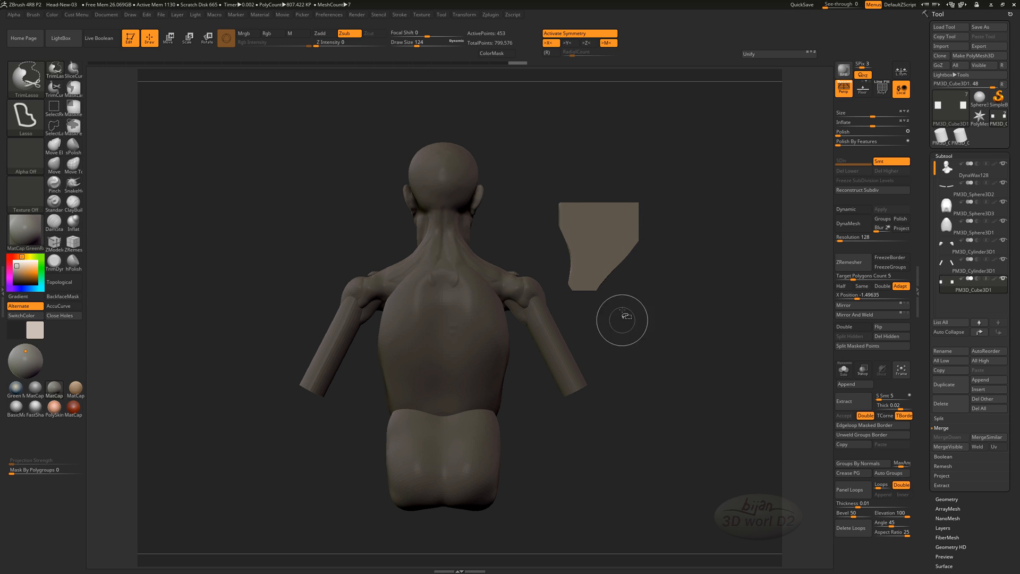
{"action": "mouse_move", "coordinate": [592, 330]}
{"action": "left_mouse_down", "text": "ctrl+shift"}
{"action": "mouse_move", "coordinate": [555, 186]}
{"action": "mouse_move", "coordinate": [600, 363]}
{"action": "left_mouse_up", "text": "ctrl+shift"}
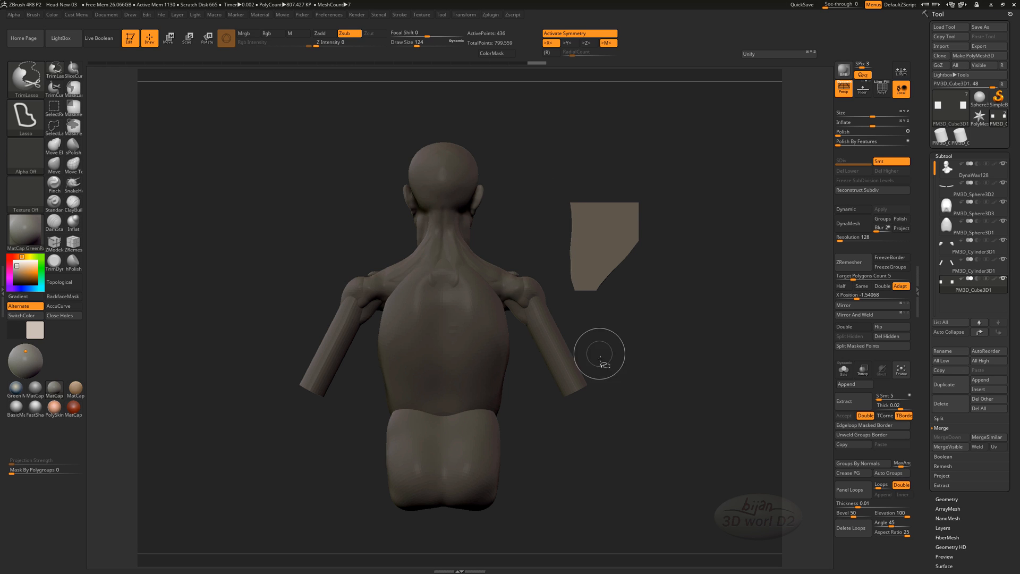
{"action": "mouse_move", "coordinate": [612, 323]}
{"action": "left_mouse_down", "text": "ctrl+shift"}
{"action": "mouse_move", "coordinate": [565, 266]}
{"action": "mouse_move", "coordinate": [529, 184]}
{"action": "mouse_move", "coordinate": [651, 296]}
{"action": "left_mouse_up", "text": "ctrl+shift"}
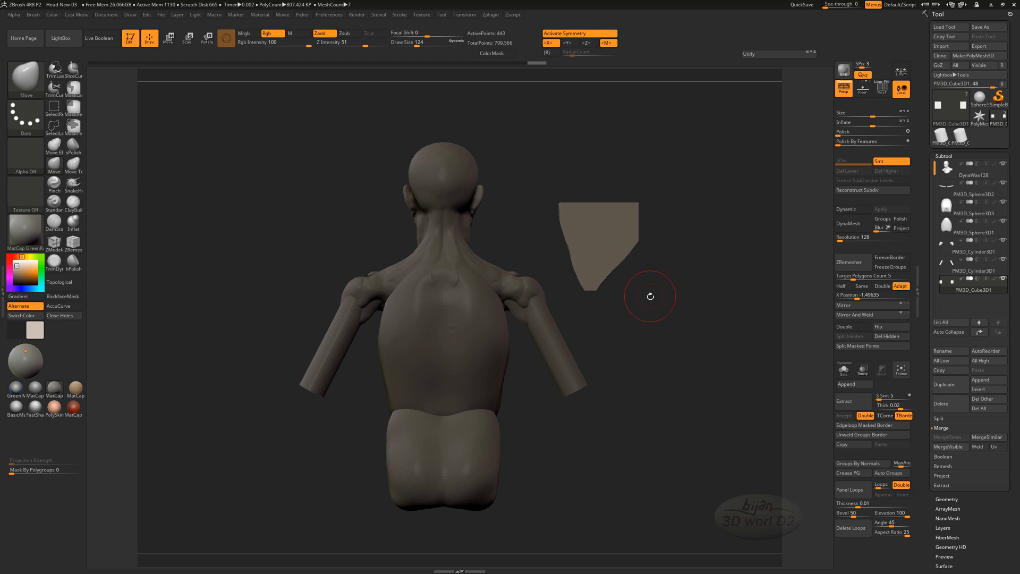
Trim the block's outer edge into a concave curve and recut its inner edge for a shoulder-blade outline.
{"action": "mouse_move", "coordinate": [695, 226]}
{"action": "left_mouse_down", "text": "ctrl+shift"}
{"action": "mouse_move", "coordinate": [632, 231]}
{"action": "mouse_move", "coordinate": [584, 316]}
{"action": "left_mouse_up", "text": "ctrl+shift"}
{"action": "key", "text": "ctrl+shift"}
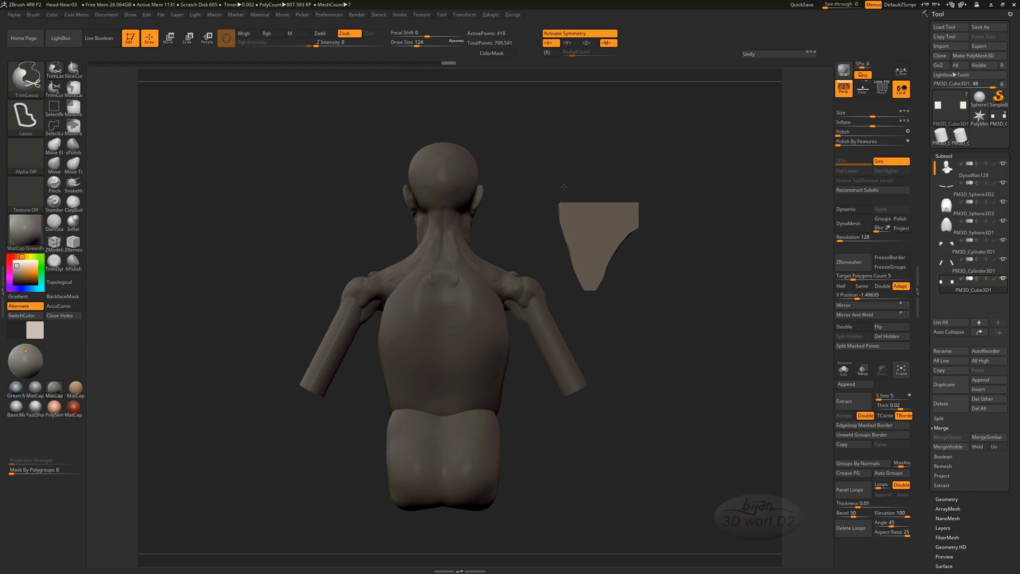
{"action": "left_click_drag", "start_coordinate": [595, 320], "coordinate": [579, 206], "text": "ctrl+shift"}
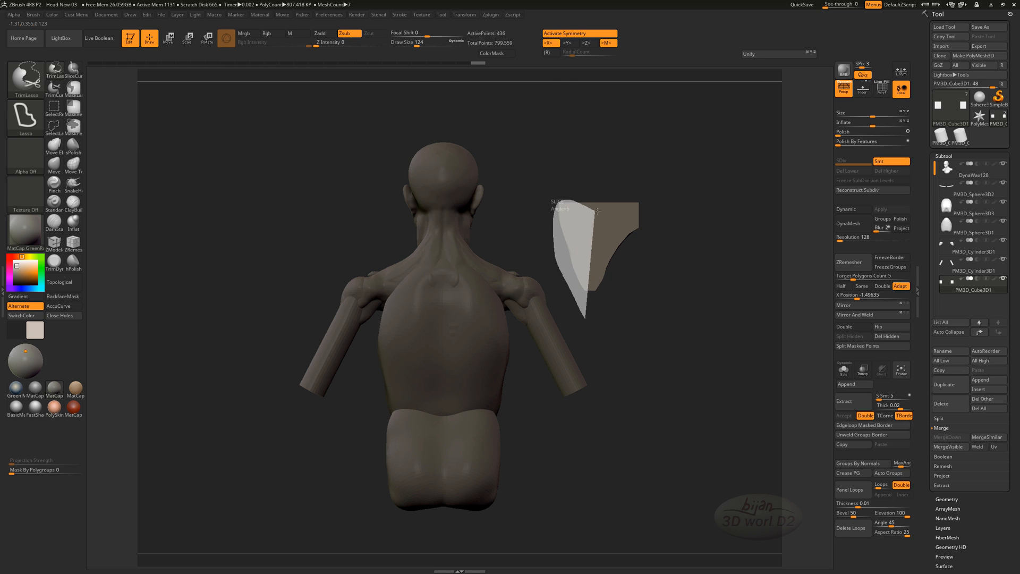
Thin the trimmed shoulder-blade block by scaling down its depth in side view.
{"action": "mouse_move", "coordinate": [700, 329]}
{"action": "left_mouse_down"}
{"action": "mouse_move", "coordinate": [662, 276]}
{"action": "mouse_move", "coordinate": [672, 293]}
{"action": "mouse_move", "coordinate": [643, 317]}
{"action": "mouse_move", "coordinate": [648, 296]}
{"action": "left_mouse_up"}
{"action": "key", "text": "w"}
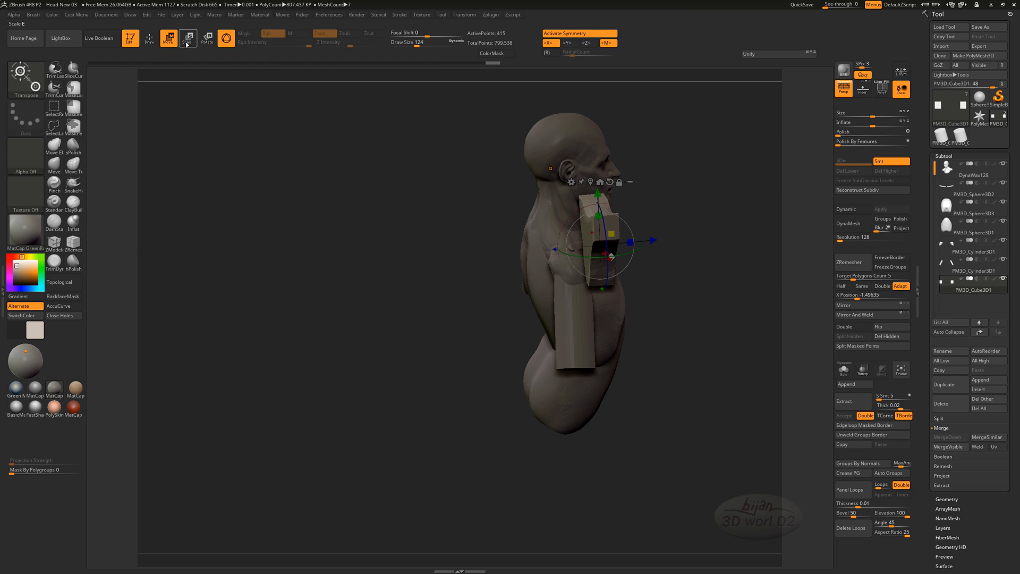
{"action": "left_click_drag", "start_coordinate": [630, 242], "coordinate": [606, 245]}
{"action": "left_click_drag", "start_coordinate": [654, 348], "coordinate": [666, 367], "text": "shift"}
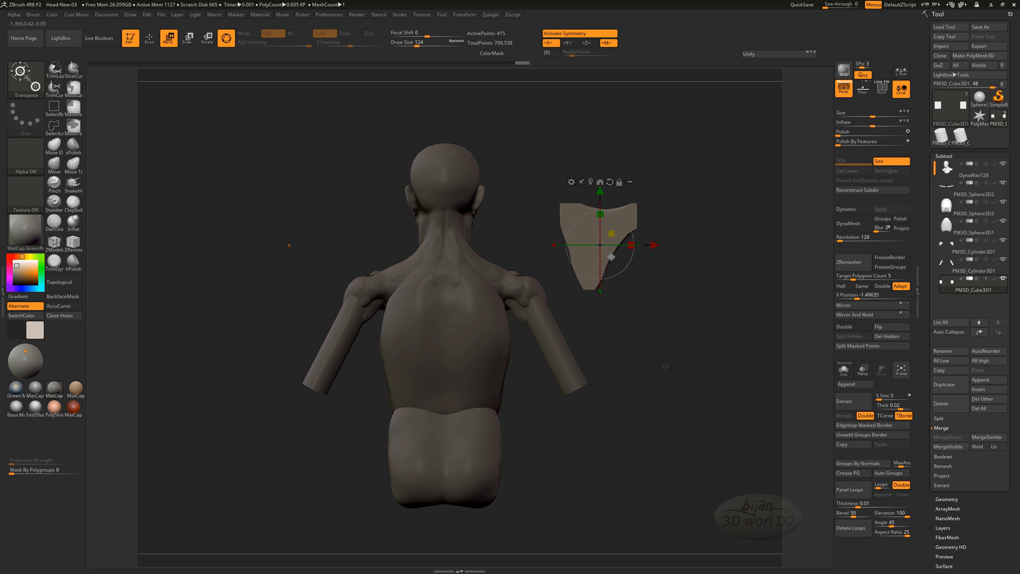
Mirror and weld the shoulder blade across the body and move both blades slightly inward toward the spine.
{"action": "left_click", "coordinate": [872, 315]}
{"action": "left_click_drag", "start_coordinate": [712, 333], "coordinate": [612, 366]}
{"action": "left_click_drag", "start_coordinate": [654, 245], "coordinate": [627, 245]}
{"action": "left_click_drag", "start_coordinate": [658, 319], "coordinate": [635, 366]}
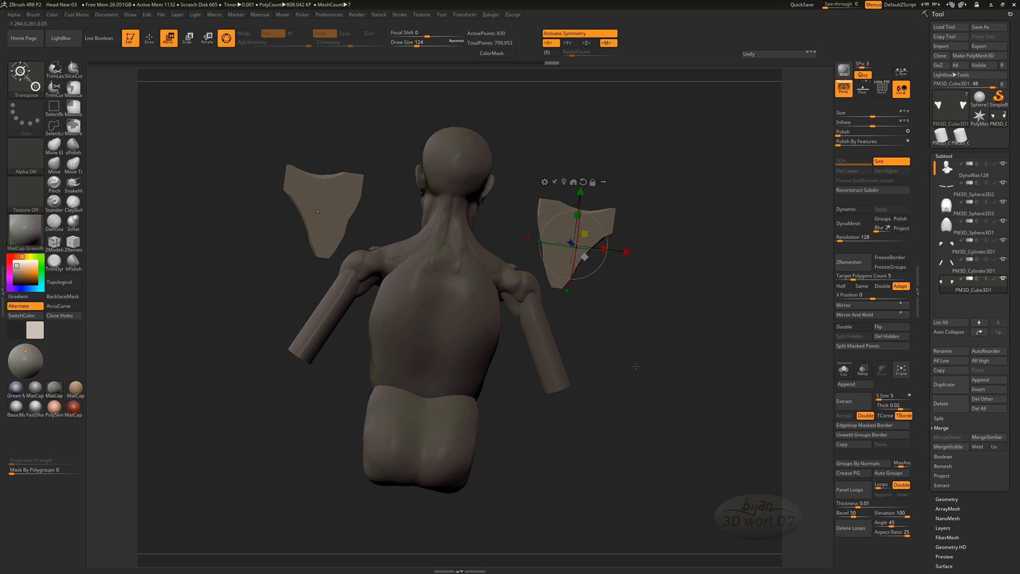
Switch to the ClayBuildup brush and remesh both shoulder blades with DynaMesh at resolution 128, checking the wireframe.
{"action": "key", "text": "q"}
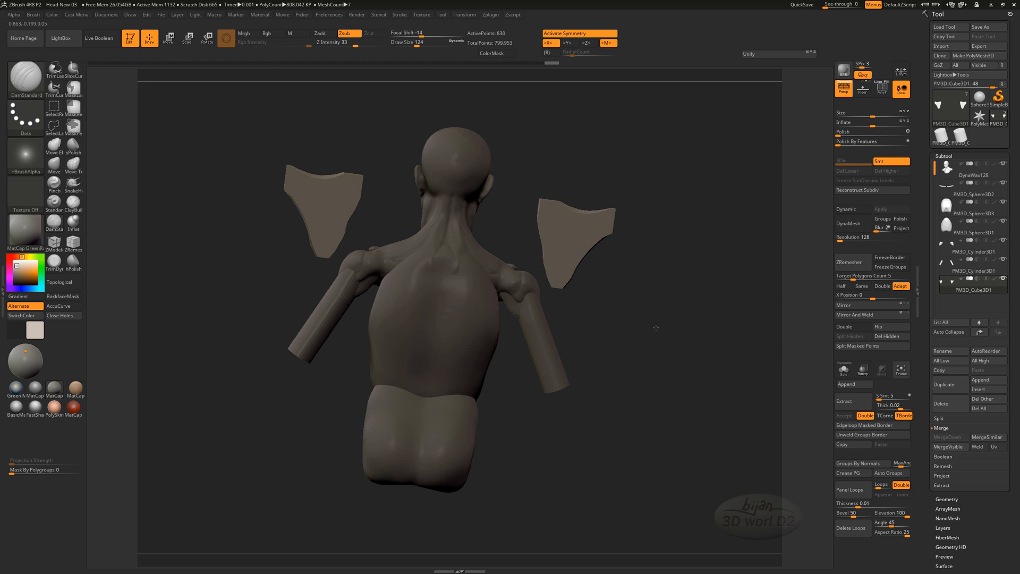
{"action": "mouse_move", "coordinate": [656, 313]}
{"action": "left_mouse_down"}
{"action": "mouse_move", "coordinate": [649, 345]}
{"action": "mouse_move", "coordinate": [645, 325]}
{"action": "left_mouse_up"}
{"action": "left_click", "coordinate": [73, 203]}
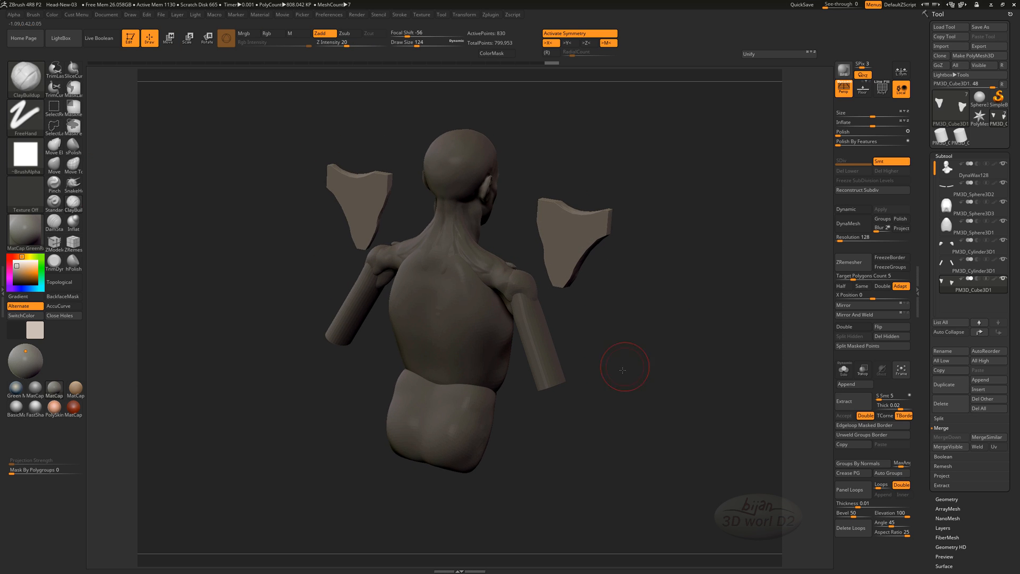
{"action": "left_click_drag", "start_coordinate": [626, 366], "coordinate": [618, 284]}
{"action": "mouse_move", "coordinate": [629, 330]}
{"action": "left_mouse_down"}
{"action": "mouse_move", "coordinate": [634, 306]}
{"action": "mouse_move", "coordinate": [597, 213]}
{"action": "left_mouse_up"}
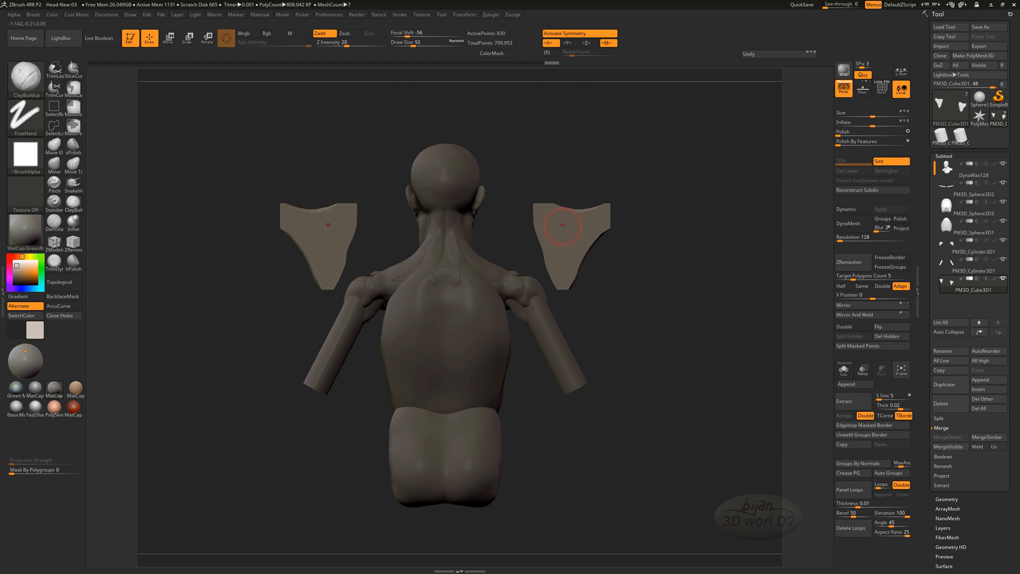
{"action": "left_click_drag", "start_coordinate": [641, 295], "coordinate": [734, 227]}
{"action": "left_click", "coordinate": [882, 88]}
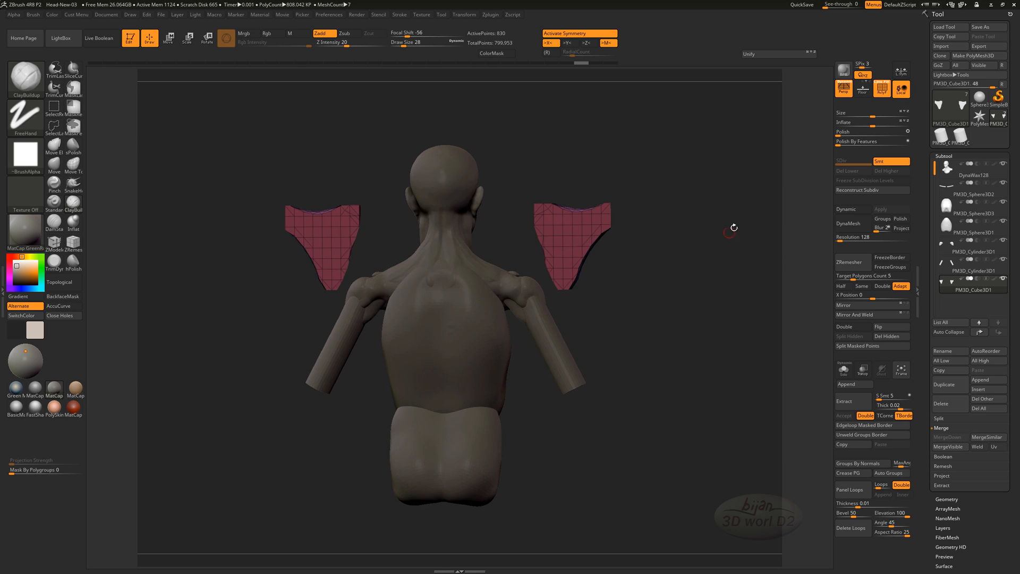
{"action": "left_click", "coordinate": [847, 223]}
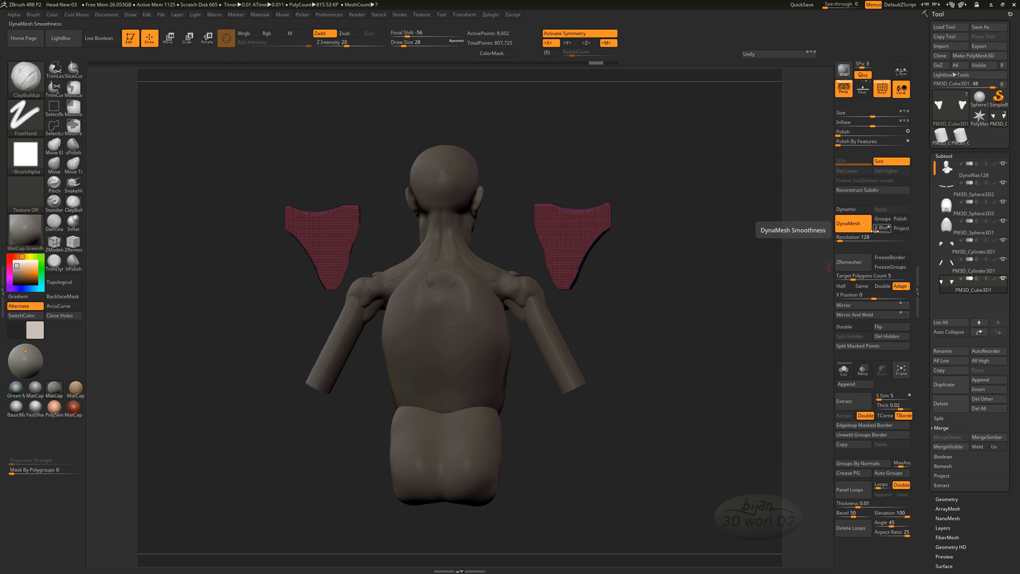
{"action": "left_click", "coordinate": [844, 225]}
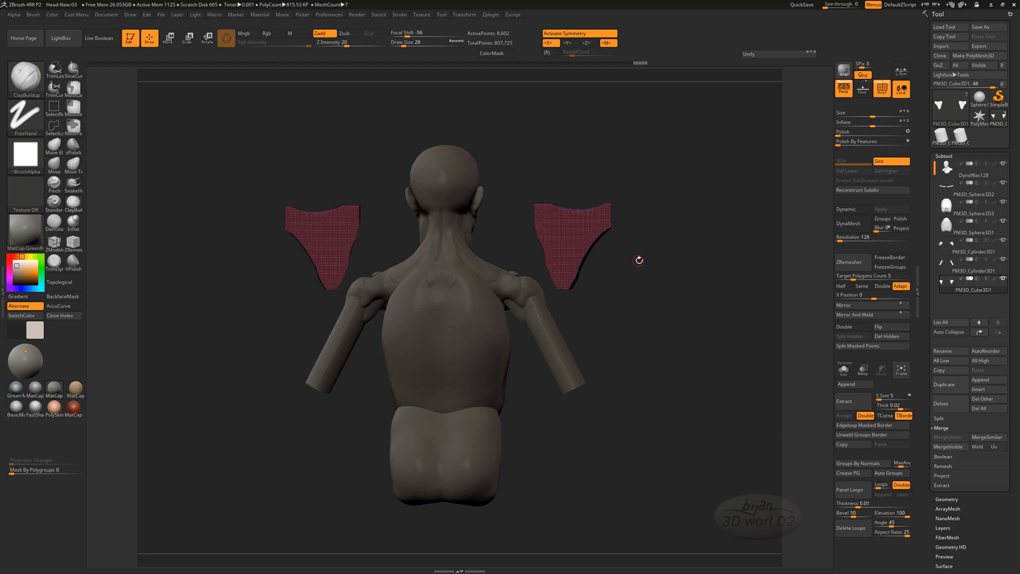
{"action": "left_click", "coordinate": [882, 91]}
{"action": "mouse_move", "coordinate": [728, 196]}
{"action": "left_mouse_down"}
{"action": "mouse_move", "coordinate": [685, 228]}
{"action": "mouse_move", "coordinate": [725, 209]}
{"action": "left_mouse_up"}
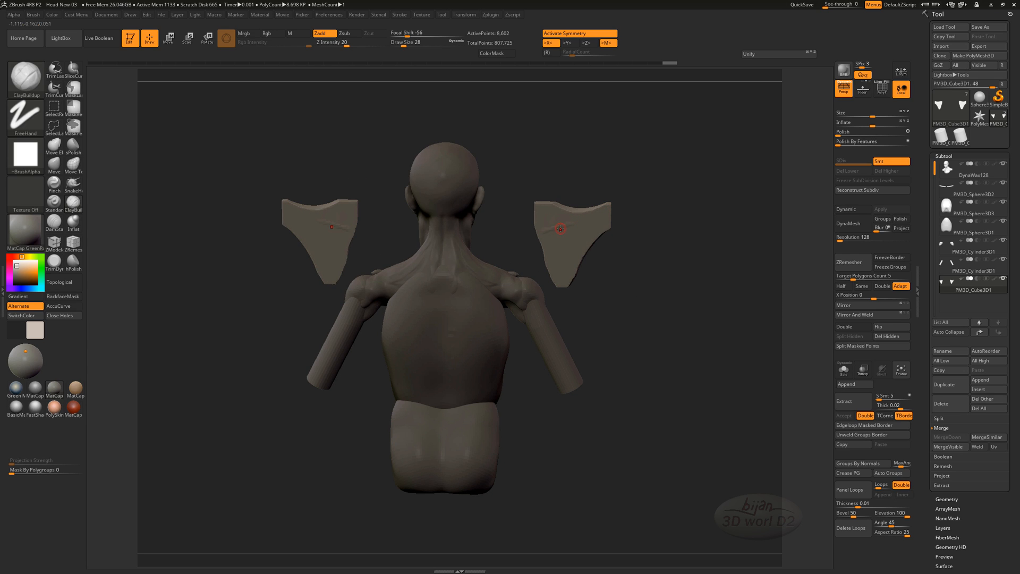
Build a diagonal ridge across the upper back of the shoulder blades at brush size 35 and remesh at DynaMesh resolution 256.
{"action": "key", "text": "s"}
{"action": "left_click_drag", "start_coordinate": [584, 256], "coordinate": [586, 256]}
{"action": "mouse_move", "coordinate": [637, 239]}
{"action": "left_mouse_down"}
{"action": "mouse_move", "coordinate": [589, 257]}
{"action": "mouse_move", "coordinate": [627, 244]}
{"action": "left_mouse_up"}
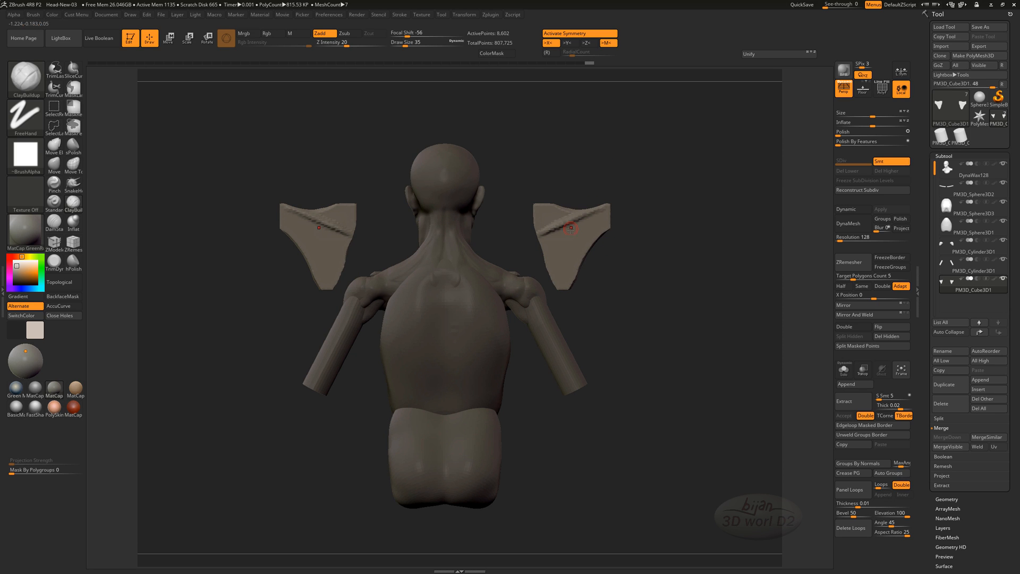
{"action": "left_click", "coordinate": [841, 242]}
{"action": "key", "text": "Return"}
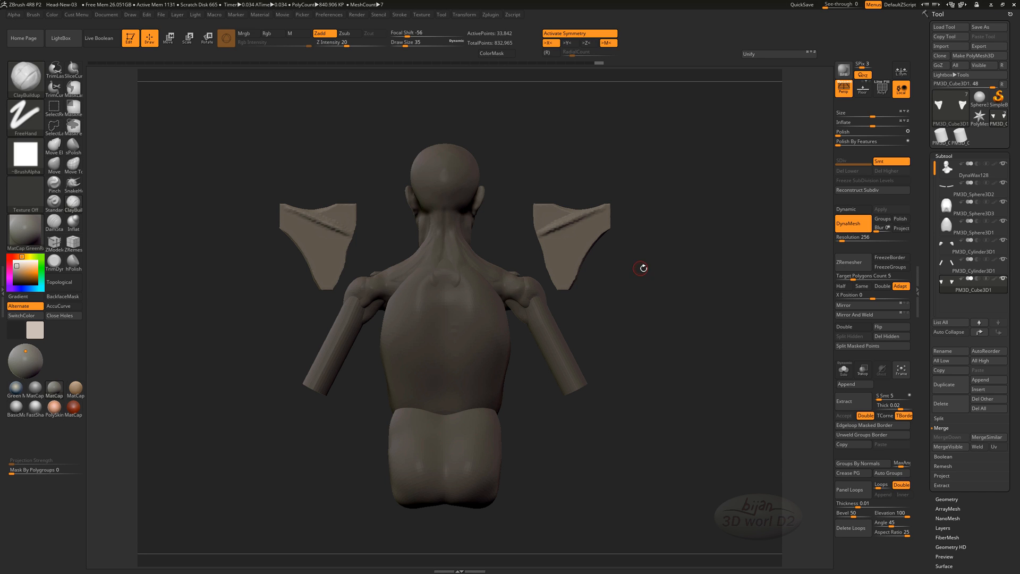
Set the ClayBuildup intensity to 57, thicken and smooth the diagonal ridge, and isolate the shoulder-blade subtool.
{"action": "left_click", "coordinate": [368, 43]}
{"action": "left_click_drag", "start_coordinate": [545, 231], "coordinate": [586, 216]}
{"action": "left_click_drag", "start_coordinate": [587, 216], "coordinate": [549, 231], "text": "shift"}
{"action": "mouse_move", "coordinate": [701, 212]}
{"action": "left_mouse_down"}
{"action": "mouse_move", "coordinate": [649, 225]}
{"action": "mouse_move", "coordinate": [622, 202]}
{"action": "left_mouse_up"}
{"action": "left_click", "coordinate": [843, 369]}
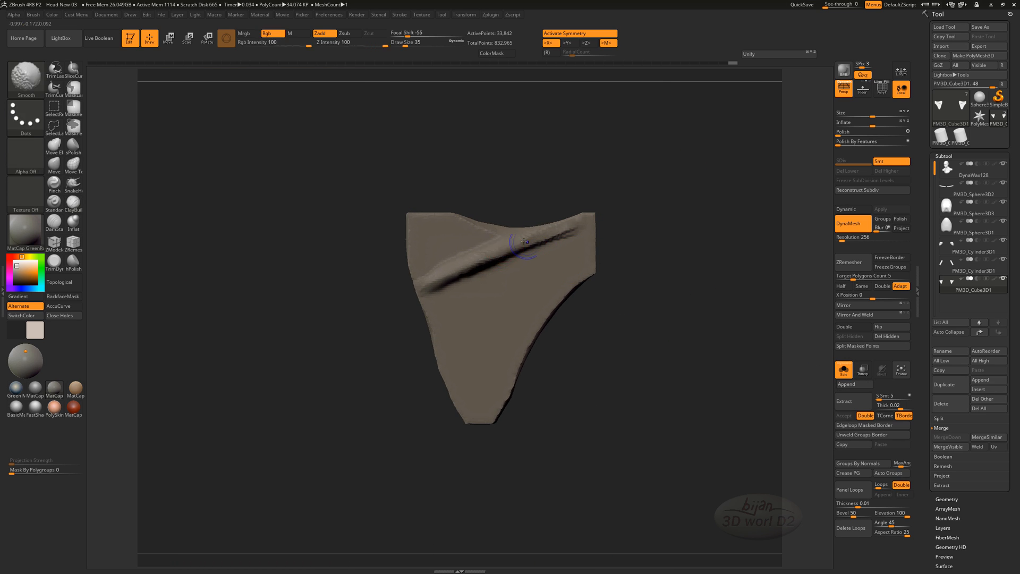
{"action": "mouse_move", "coordinate": [609, 262]}
{"action": "left_mouse_down"}
{"action": "mouse_move", "coordinate": [623, 348]}
{"action": "mouse_move", "coordinate": [632, 336]}
{"action": "left_mouse_up"}
{"action": "mouse_move", "coordinate": [580, 214]}
{"action": "left_mouse_down"}
{"action": "mouse_move", "coordinate": [542, 228]}
{"action": "mouse_move", "coordinate": [583, 207]}
{"action": "left_mouse_up"}
{"action": "mouse_move", "coordinate": [627, 234]}
{"action": "left_mouse_down"}
{"action": "mouse_move", "coordinate": [662, 251]}
{"action": "mouse_move", "coordinate": [663, 337]}
{"action": "mouse_move", "coordinate": [549, 337]}
{"action": "left_mouse_up"}
{"action": "mouse_move", "coordinate": [593, 274]}
{"action": "left_mouse_down"}
{"action": "mouse_move", "coordinate": [591, 344]}
{"action": "mouse_move", "coordinate": [613, 322]}
{"action": "mouse_move", "coordinate": [609, 340]}
{"action": "mouse_move", "coordinate": [560, 260]}
{"action": "mouse_move", "coordinate": [610, 313]}
{"action": "mouse_move", "coordinate": [574, 298]}
{"action": "left_mouse_up"}
Bend the shoulder blades' upper edge into a curved profile with the Move brush.
{"action": "key", "text": "b"}
{"action": "key", "text": "m"}
{"action": "key", "text": "v"}
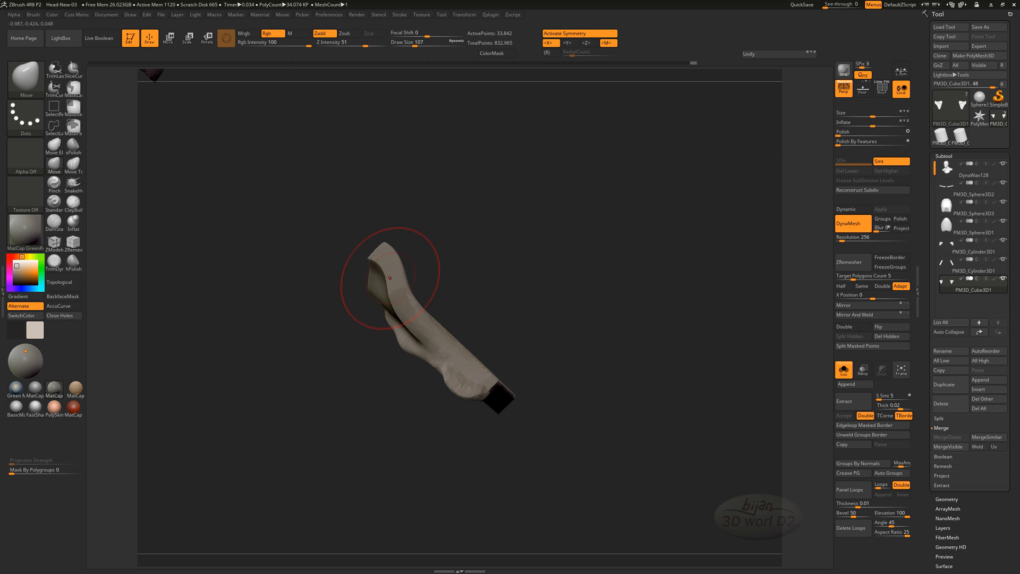
{"action": "mouse_move", "coordinate": [387, 277]}
{"action": "left_mouse_down"}
{"action": "mouse_move", "coordinate": [505, 224]}
{"action": "mouse_move", "coordinate": [465, 312]}
{"action": "mouse_move", "coordinate": [412, 322]}
{"action": "mouse_move", "coordinate": [498, 329]}
{"action": "mouse_move", "coordinate": [259, 239]}
{"action": "left_mouse_up"}
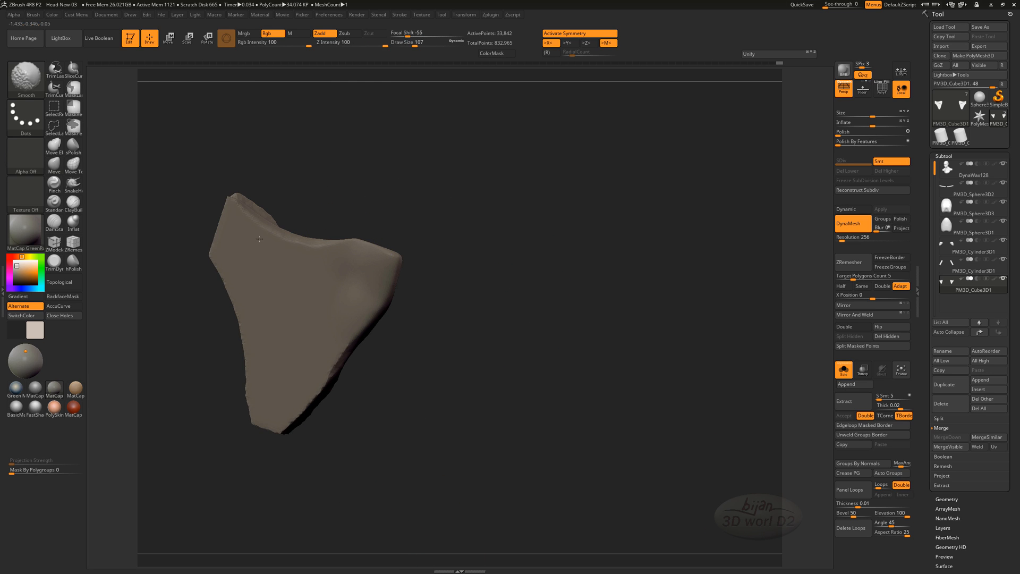
{"action": "left_click_drag", "start_coordinate": [425, 319], "coordinate": [408, 374]}
{"action": "left_click_drag", "start_coordinate": [509, 376], "coordinate": [531, 367]}
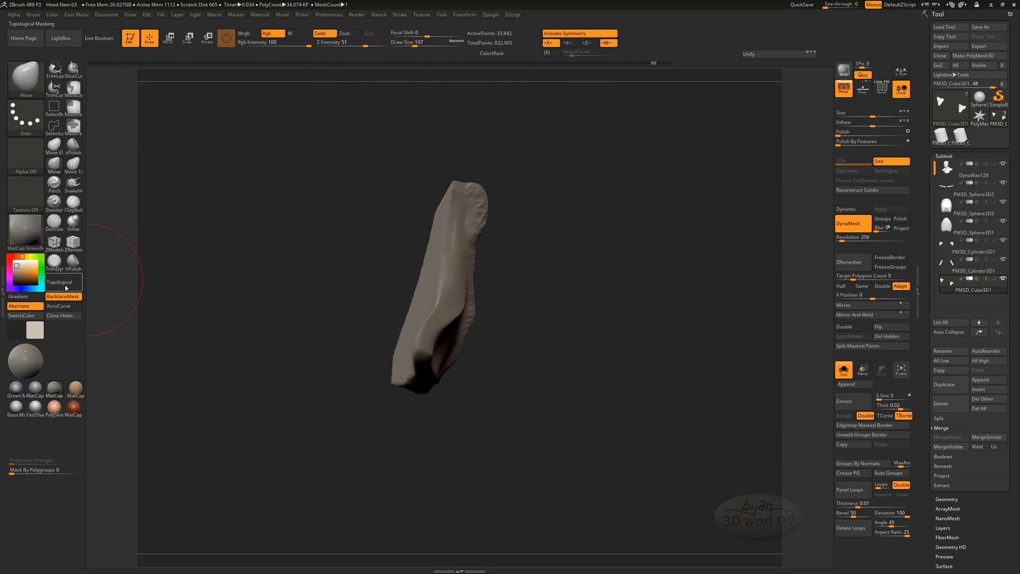
Turn off backface masking and push in the blade's inner edge beside the end of the ridge.
{"action": "left_click", "coordinate": [63, 296]}
{"action": "mouse_move", "coordinate": [448, 332]}
{"action": "left_mouse_down"}
{"action": "mouse_move", "coordinate": [395, 354]}
{"action": "mouse_move", "coordinate": [584, 319]}
{"action": "mouse_move", "coordinate": [656, 266]}
{"action": "mouse_move", "coordinate": [536, 391]}
{"action": "left_mouse_up"}
{"action": "left_click_drag", "start_coordinate": [347, 283], "coordinate": [359, 284]}
{"action": "mouse_move", "coordinate": [565, 425]}
{"action": "left_mouse_down"}
{"action": "mouse_move", "coordinate": [531, 420]}
{"action": "mouse_move", "coordinate": [562, 430]}
{"action": "left_mouse_up"}
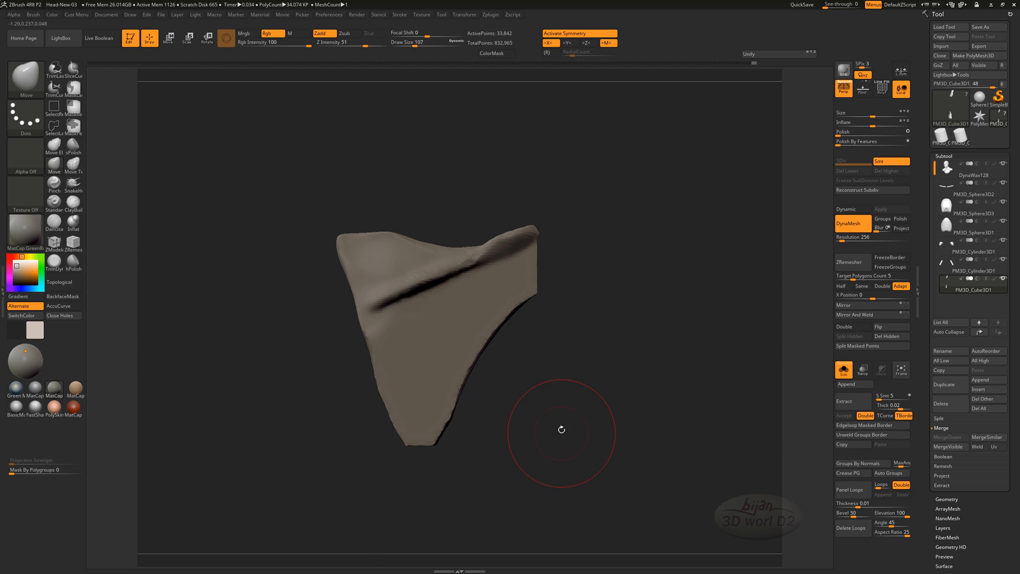
Pull the blade's lower tip down into a rounded point and smooth its outer corner.
{"action": "left_click_drag", "start_coordinate": [423, 460], "coordinate": [498, 400]}
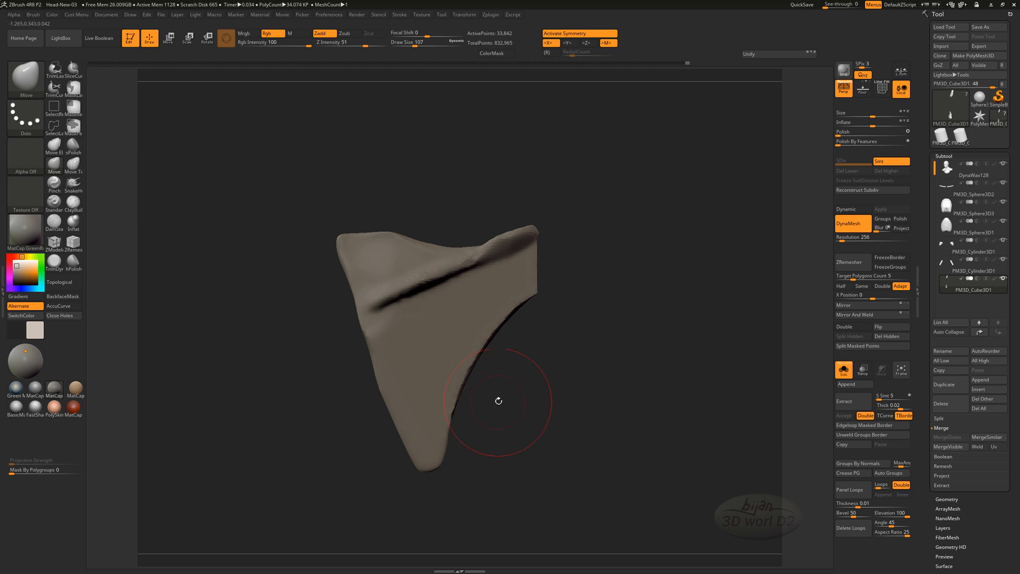
{"action": "left_click_drag", "start_coordinate": [533, 295], "coordinate": [535, 296]}
{"action": "left_click_drag", "start_coordinate": [534, 305], "coordinate": [528, 296], "text": "shift"}
{"action": "mouse_move", "coordinate": [565, 367]}
{"action": "left_mouse_down"}
{"action": "mouse_move", "coordinate": [611, 346]}
{"action": "mouse_move", "coordinate": [573, 346]}
{"action": "left_mouse_up"}
{"action": "left_click_drag", "start_coordinate": [640, 345], "coordinate": [562, 275]}
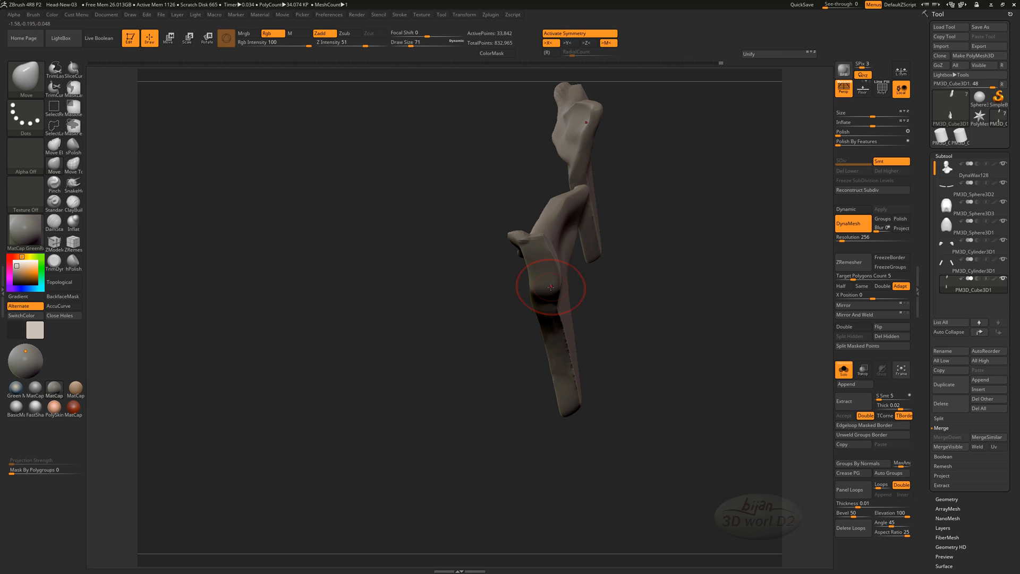
{"action": "left_click_drag", "start_coordinate": [602, 325], "coordinate": [478, 278]}
Add a mass of clay at the blade's outer corner with ClayBuildup for the shoulder socket, smoothing it in.
{"action": "key", "text": "b"}
{"action": "key", "text": "d"}
{"action": "key", "text": "s"}
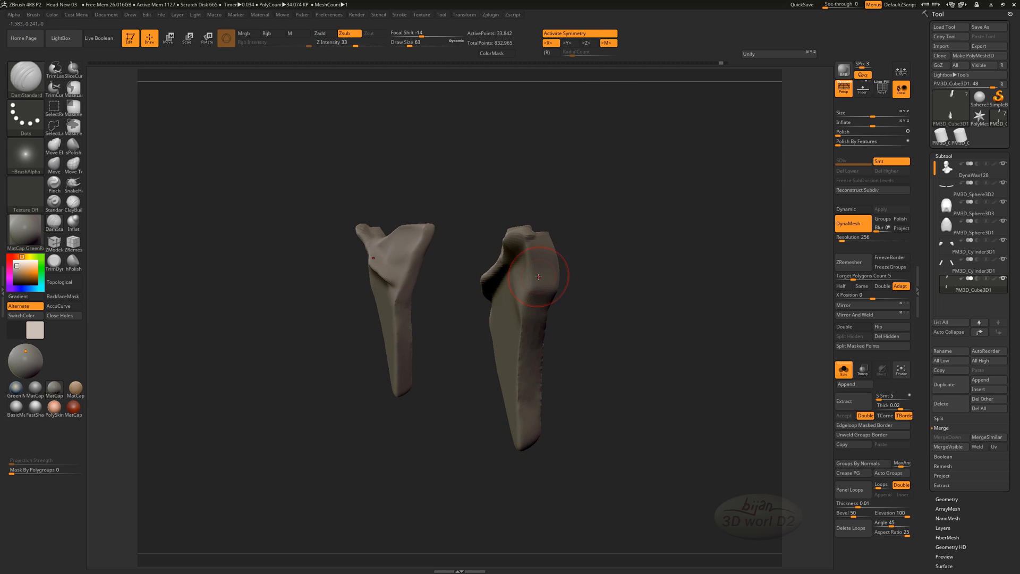
{"action": "key", "text": "b"}
{"action": "key", "text": "c"}
{"action": "key", "text": "b"}
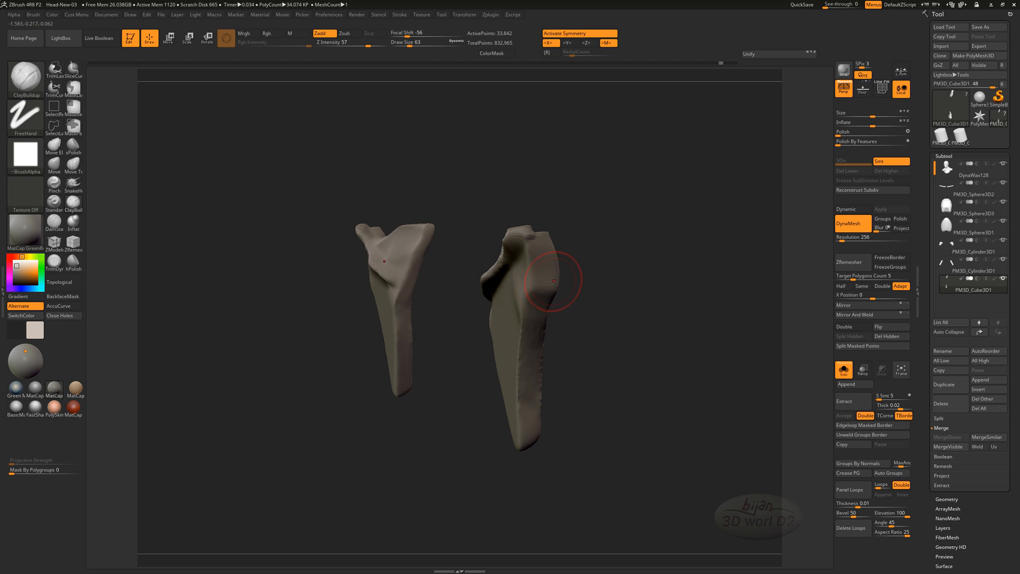
{"action": "left_click_drag", "start_coordinate": [546, 268], "coordinate": [535, 306]}
{"action": "left_click_drag", "start_coordinate": [539, 303], "coordinate": [551, 292], "text": "shift"}
{"action": "left_click_drag", "start_coordinate": [627, 340], "coordinate": [414, 324]}
{"action": "left_click_drag", "start_coordinate": [191, 323], "coordinate": [183, 345]}
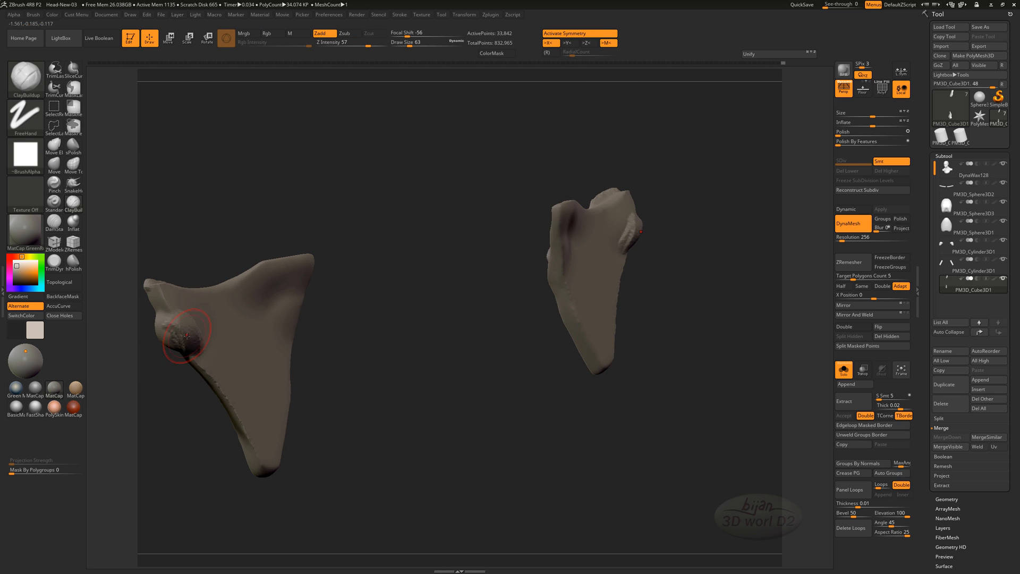
Enlarge the socket mass into a rounded knob with more ClayBuildup strokes from several angles.
{"action": "left_click_drag", "start_coordinate": [207, 398], "coordinate": [499, 374]}
{"action": "left_click_drag", "start_coordinate": [419, 299], "coordinate": [404, 310]}
{"action": "left_click_drag", "start_coordinate": [406, 306], "coordinate": [410, 301], "text": "shift"}
{"action": "left_click_drag", "start_coordinate": [510, 366], "coordinate": [372, 367]}
{"action": "left_click_drag", "start_coordinate": [424, 281], "coordinate": [431, 295]}
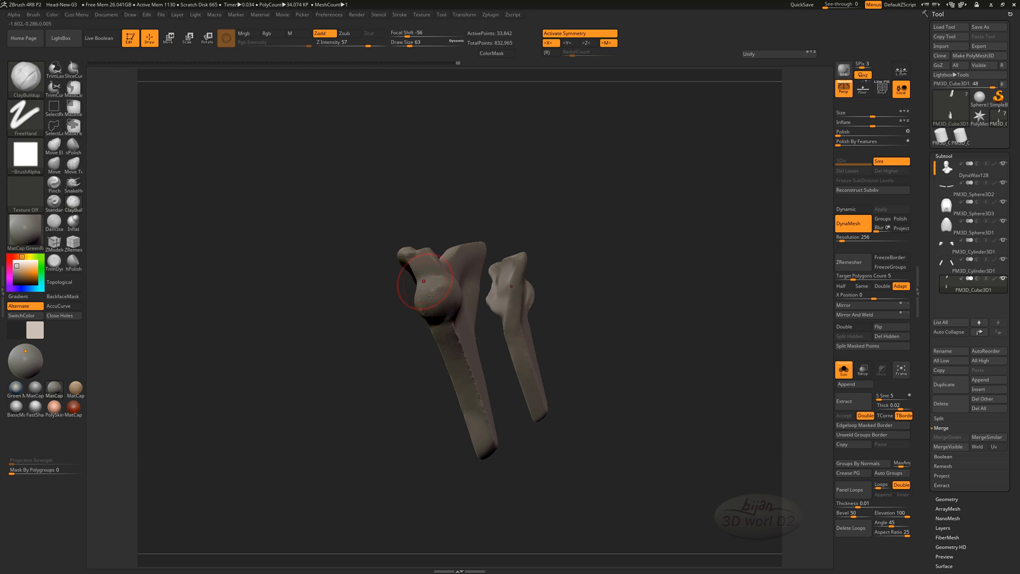
{"action": "left_click_drag", "start_coordinate": [555, 370], "coordinate": [613, 355]}
{"action": "mouse_move", "coordinate": [418, 302]}
{"action": "left_mouse_down"}
{"action": "mouse_move", "coordinate": [431, 329]}
{"action": "mouse_move", "coordinate": [425, 310]}
{"action": "left_mouse_up"}
{"action": "mouse_move", "coordinate": [510, 329]}
{"action": "left_mouse_down"}
{"action": "mouse_move", "coordinate": [357, 310]}
{"action": "mouse_move", "coordinate": [381, 386]}
{"action": "mouse_move", "coordinate": [215, 381]}
{"action": "left_mouse_up"}
{"action": "mouse_move", "coordinate": [308, 291]}
{"action": "left_mouse_down"}
{"action": "mouse_move", "coordinate": [306, 320]}
{"action": "mouse_move", "coordinate": [298, 303]}
{"action": "left_mouse_up"}
{"action": "mouse_move", "coordinate": [228, 383]}
{"action": "left_mouse_down"}
{"action": "mouse_move", "coordinate": [414, 366]}
{"action": "mouse_move", "coordinate": [503, 371]}
{"action": "mouse_move", "coordinate": [501, 360]}
{"action": "mouse_move", "coordinate": [592, 369]}
{"action": "mouse_move", "coordinate": [487, 324]}
{"action": "mouse_move", "coordinate": [564, 361]}
{"action": "mouse_move", "coordinate": [605, 403]}
{"action": "left_mouse_up"}
{"action": "left_click_drag", "start_coordinate": [592, 343], "coordinate": [531, 392]}
Pull the socket knob outward from the blade with the Move Topological brush.
{"action": "key", "text": "b"}
{"action": "key", "text": "m"}
{"action": "key", "text": "v"}
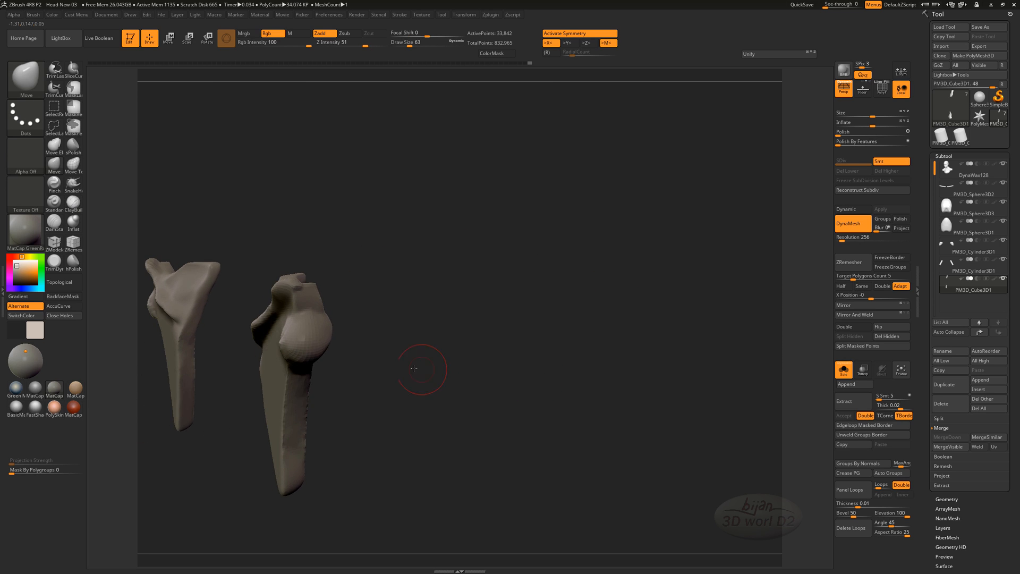
{"action": "mouse_move", "coordinate": [416, 365]}
{"action": "left_mouse_down"}
{"action": "mouse_move", "coordinate": [410, 316]}
{"action": "mouse_move", "coordinate": [400, 314]}
{"action": "left_mouse_up"}
{"action": "left_click", "coordinate": [73, 165]}
{"action": "mouse_move", "coordinate": [478, 361]}
{"action": "left_mouse_down"}
{"action": "mouse_move", "coordinate": [420, 372]}
{"action": "mouse_move", "coordinate": [556, 444]}
{"action": "mouse_move", "coordinate": [465, 309]}
{"action": "left_mouse_up"}
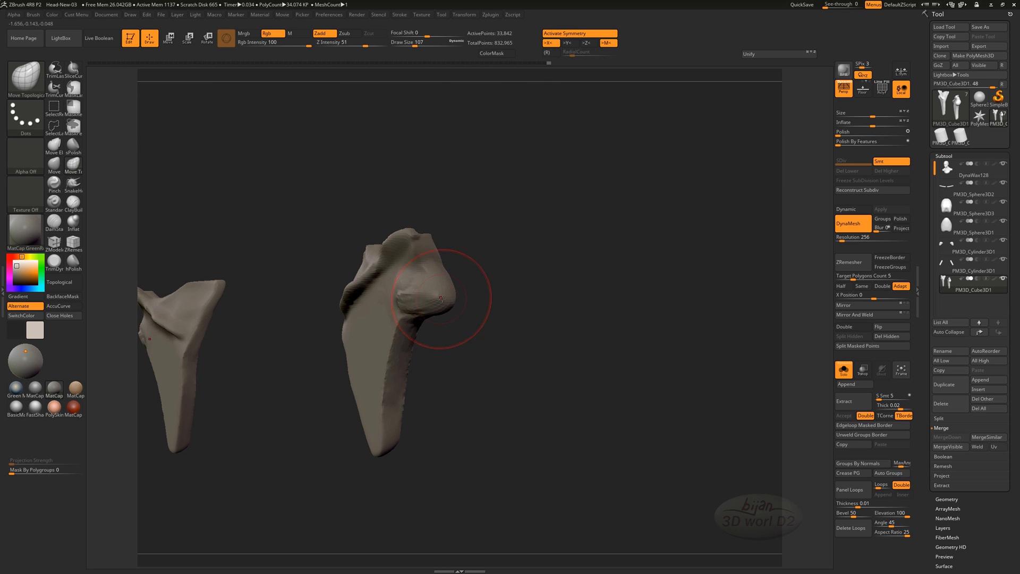
{"action": "left_click_drag", "start_coordinate": [510, 367], "coordinate": [552, 382]}
{"action": "left_click_drag", "start_coordinate": [450, 290], "coordinate": [446, 298]}
{"action": "left_click_drag", "start_coordinate": [574, 372], "coordinate": [506, 394]}
Fill out the socket knob with the Standard brush and remesh the shoulder blades with DynaMesh.
{"action": "left_click", "coordinate": [54, 203]}
{"action": "left_click_drag", "start_coordinate": [417, 291], "coordinate": [438, 285]}
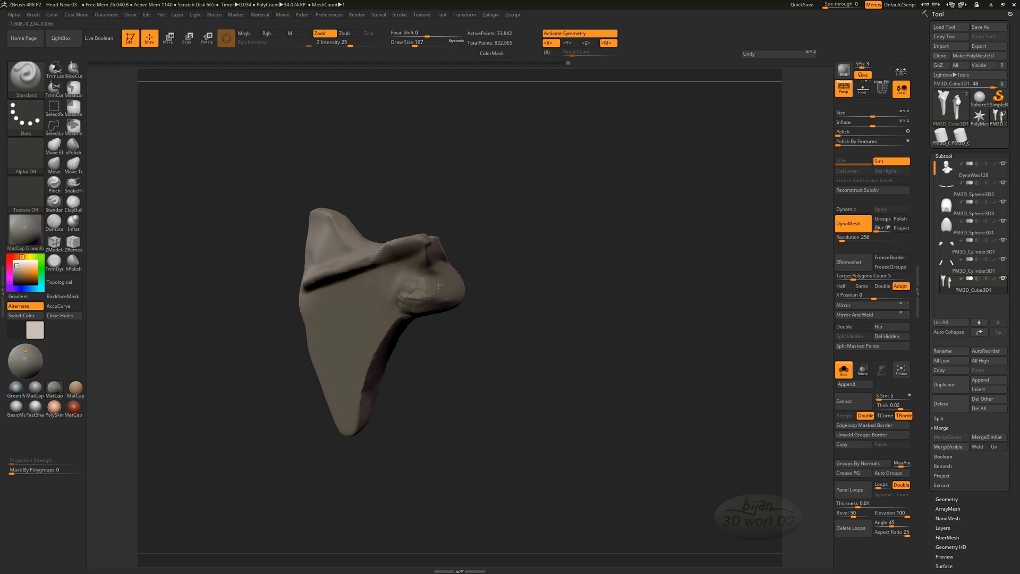
{"action": "left_click_drag", "start_coordinate": [531, 329], "coordinate": [557, 351], "text": "ctrl"}
{"action": "key", "text": "s"}
{"action": "mouse_move", "coordinate": [553, 350]}
{"action": "left_mouse_down"}
{"action": "mouse_move", "coordinate": [571, 334]}
{"action": "mouse_move", "coordinate": [540, 390]}
{"action": "left_mouse_up"}
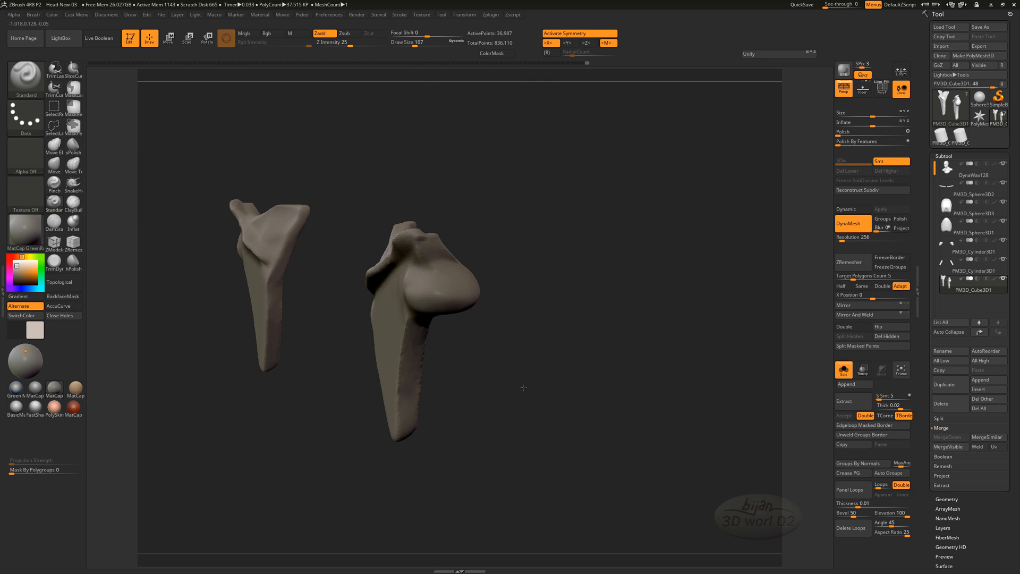
Refine the face of the socket knob with the ClayBuildup brush.
{"action": "key", "text": "b"}
{"action": "key", "text": "c"}
{"action": "key", "text": "b"}
{"action": "mouse_move", "coordinate": [450, 290]}
{"action": "left_mouse_down"}
{"action": "mouse_move", "coordinate": [485, 337]}
{"action": "mouse_move", "coordinate": [512, 346]}
{"action": "mouse_move", "coordinate": [515, 359]}
{"action": "mouse_move", "coordinate": [478, 330]}
{"action": "mouse_move", "coordinate": [633, 439]}
{"action": "mouse_move", "coordinate": [622, 367]}
{"action": "mouse_move", "coordinate": [592, 444]}
{"action": "mouse_move", "coordinate": [597, 410]}
{"action": "mouse_move", "coordinate": [627, 392]}
{"action": "left_mouse_up"}
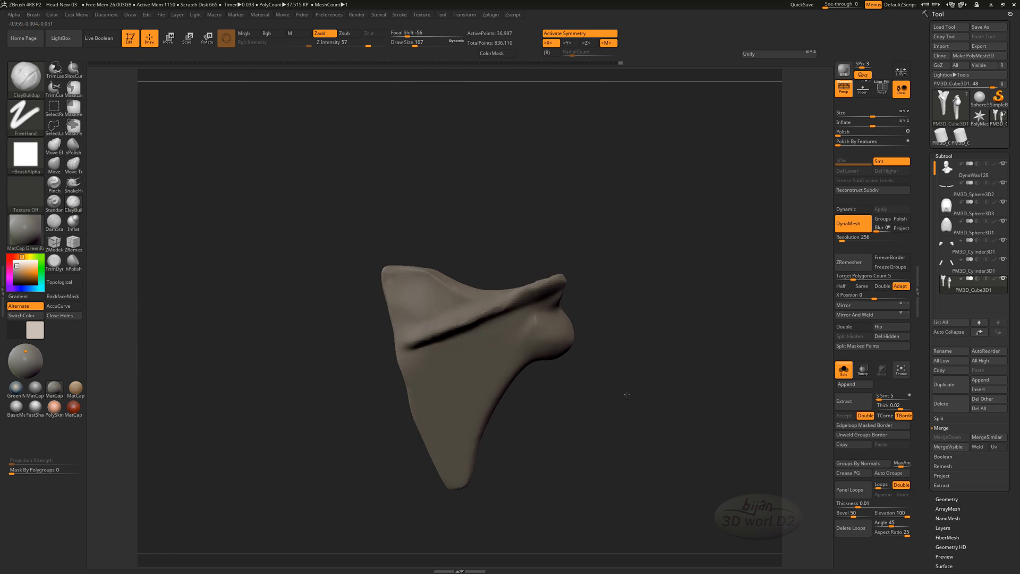
Pull the ridge's outer end out over the socket with the SnakeHook brush to form the acromion.
{"action": "key", "text": "b"}
{"action": "key", "text": "s"}
{"action": "key", "text": "h"}
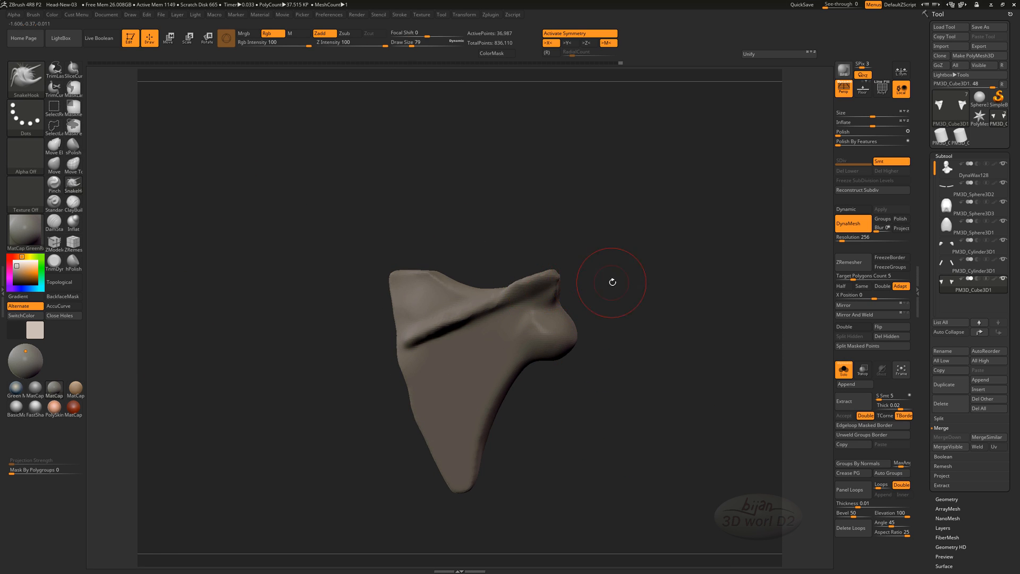
{"action": "left_click_drag", "start_coordinate": [551, 268], "coordinate": [556, 265]}
{"action": "mouse_move", "coordinate": [610, 296]}
{"action": "left_mouse_down"}
{"action": "mouse_move", "coordinate": [629, 297]}
{"action": "mouse_move", "coordinate": [547, 287]}
{"action": "left_mouse_up"}
{"action": "left_click_drag", "start_coordinate": [595, 291], "coordinate": [602, 295]}
{"action": "left_click_drag", "start_coordinate": [662, 323], "coordinate": [624, 313]}
{"action": "mouse_move", "coordinate": [662, 272]}
{"action": "left_mouse_down"}
{"action": "mouse_move", "coordinate": [524, 263]}
{"action": "mouse_move", "coordinate": [659, 290]}
{"action": "mouse_move", "coordinate": [690, 281]}
{"action": "mouse_move", "coordinate": [626, 366]}
{"action": "left_mouse_up"}
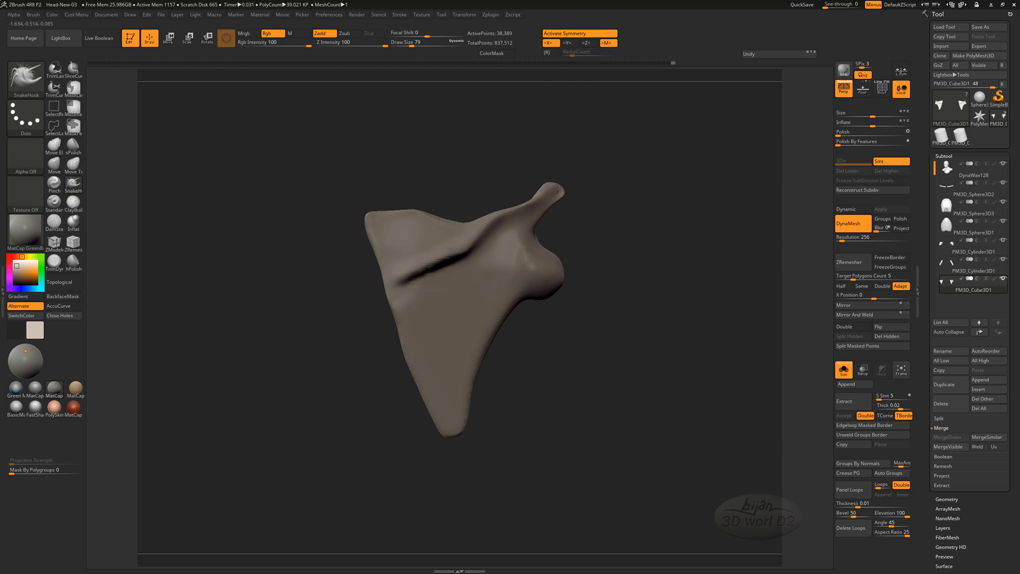
{"action": "left_click_drag", "start_coordinate": [560, 189], "coordinate": [606, 476]}
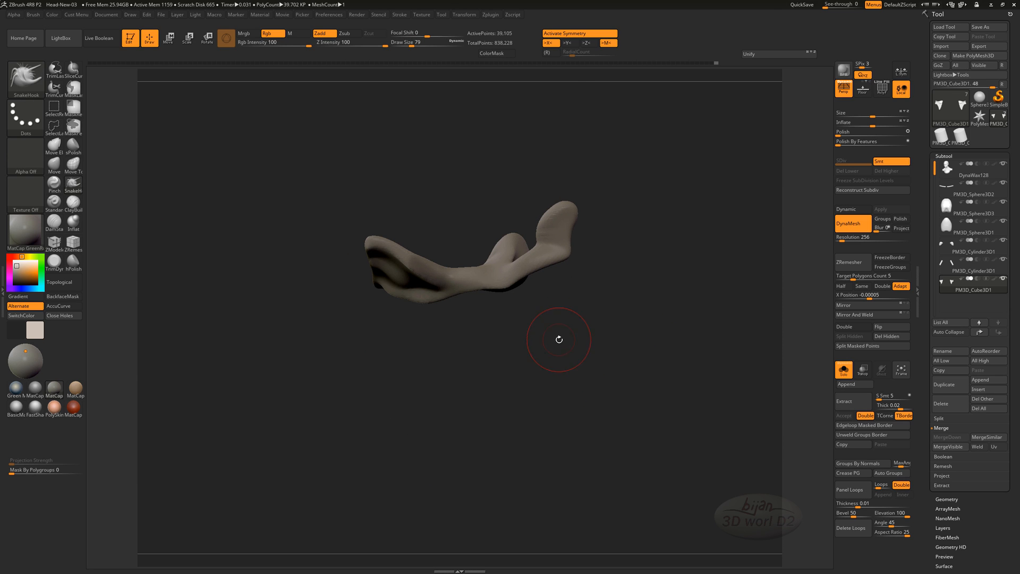
Refine the ridge and its outer projection with the ClayBuildup brush.
{"action": "left_click_drag", "start_coordinate": [538, 365], "coordinate": [551, 314]}
{"action": "key", "text": "b"}
{"action": "key", "text": "c"}
{"action": "key", "text": "b"}
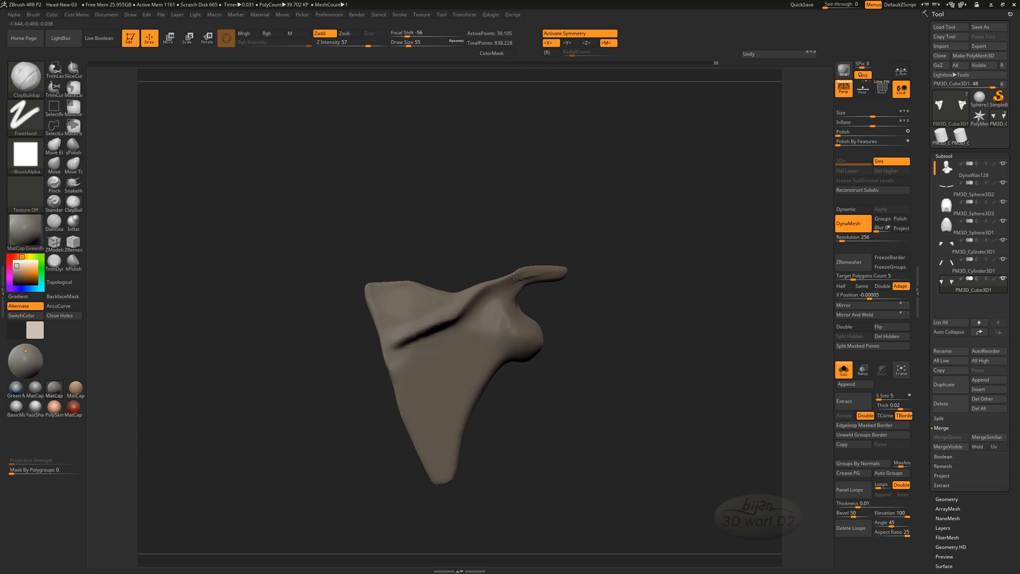
{"action": "mouse_move", "coordinate": [589, 295]}
{"action": "left_mouse_down"}
{"action": "mouse_move", "coordinate": [637, 323]}
{"action": "mouse_move", "coordinate": [581, 372]}
{"action": "left_mouse_up"}
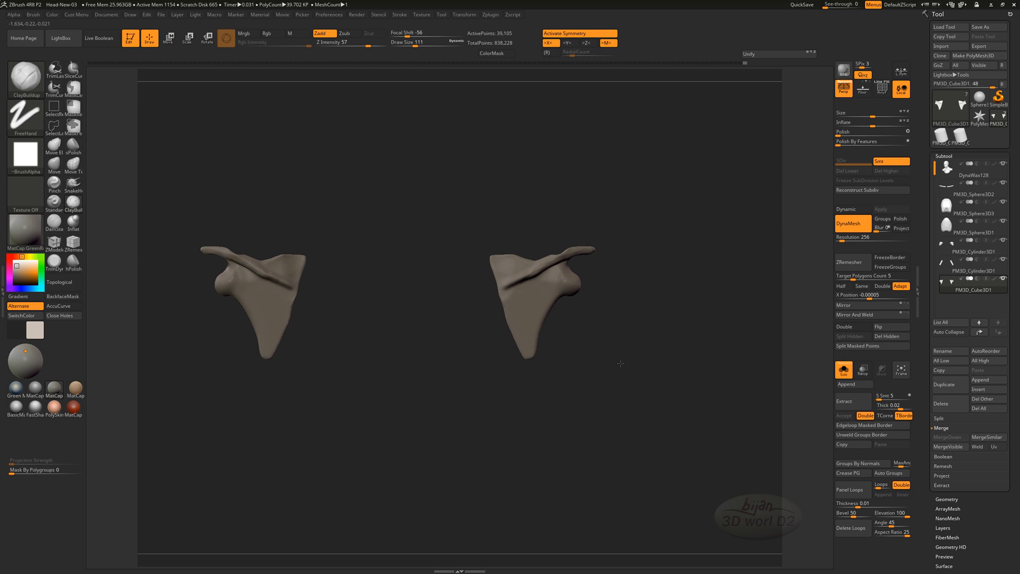
Rotate the shoulder blades slightly in back view so their lower tips swing inward toward the spine.
{"action": "key", "text": "w"}
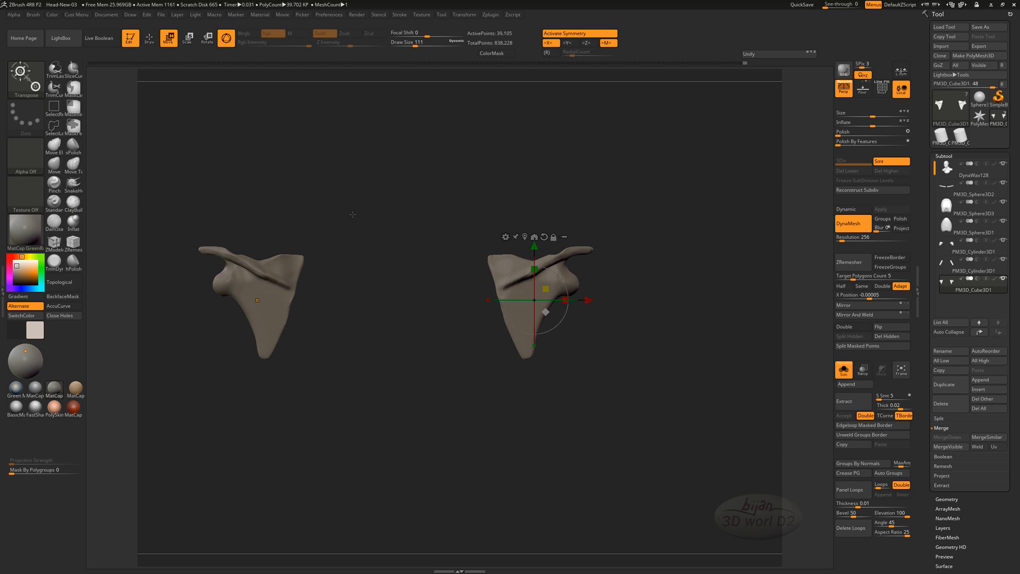
{"action": "left_click_drag", "start_coordinate": [555, 311], "coordinate": [555, 328]}
{"action": "key", "text": "q"}
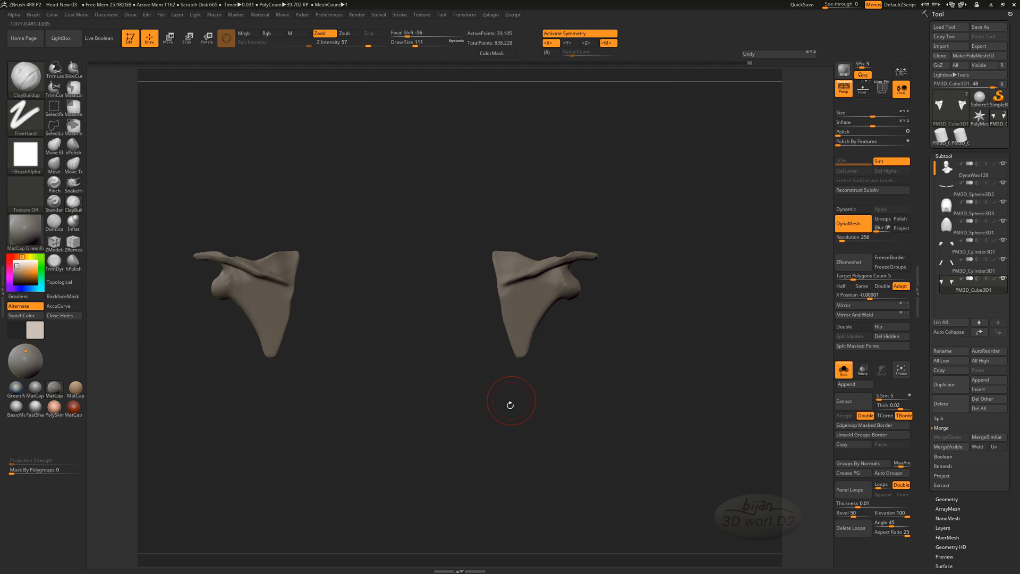
Show all the subtools again and move the shoulder blades down and inward onto the torso's upper back.
{"action": "left_click_drag", "start_coordinate": [508, 405], "coordinate": [495, 403]}
{"action": "left_click", "coordinate": [844, 371]}
{"action": "mouse_move", "coordinate": [676, 410]}
{"action": "left_mouse_down"}
{"action": "mouse_move", "coordinate": [637, 422]}
{"action": "mouse_move", "coordinate": [552, 419]}
{"action": "mouse_move", "coordinate": [688, 424]}
{"action": "left_mouse_up"}
{"action": "key", "text": "w"}
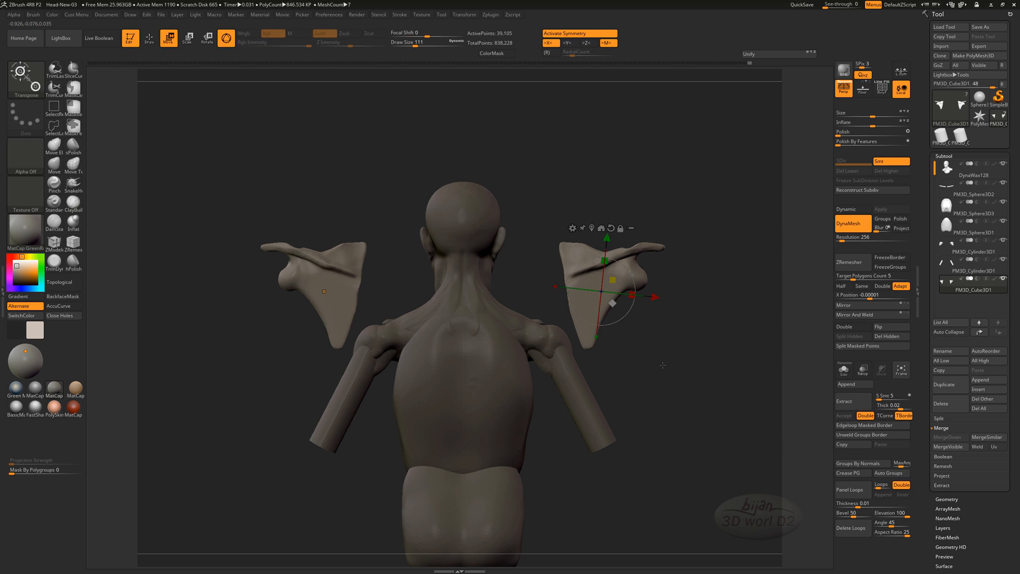
{"action": "left_click_drag", "start_coordinate": [613, 301], "coordinate": [542, 356]}
{"action": "mouse_move", "coordinate": [739, 374]}
{"action": "left_mouse_down"}
{"action": "mouse_move", "coordinate": [649, 380]}
{"action": "mouse_move", "coordinate": [567, 364]}
{"action": "mouse_move", "coordinate": [598, 389]}
{"action": "left_mouse_up"}
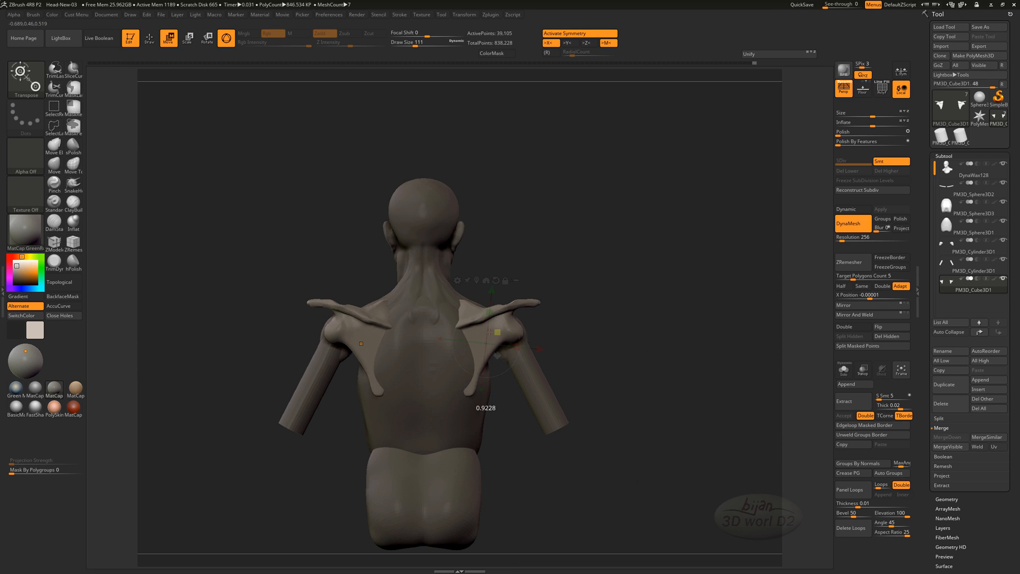
Rotate and reposition the shoulder blades so they follow the rib cage and their sockets meet the upper arms.
{"action": "left_click_drag", "start_coordinate": [490, 332], "coordinate": [487, 333]}
{"action": "left_click_drag", "start_coordinate": [611, 361], "coordinate": [536, 346]}
{"action": "left_click_drag", "start_coordinate": [578, 375], "coordinate": [508, 356]}
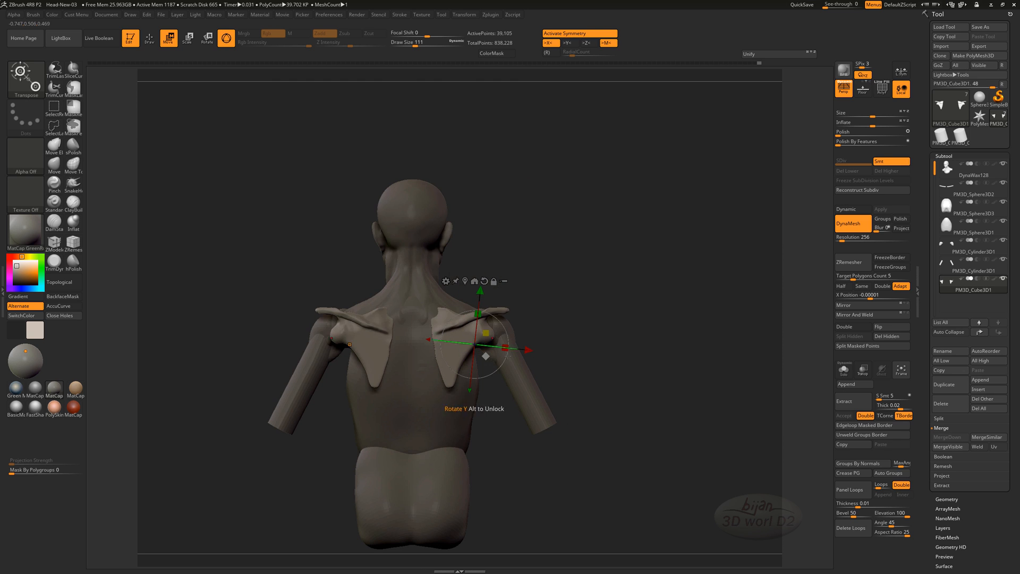
{"action": "left_click_drag", "start_coordinate": [586, 354], "coordinate": [645, 406]}
{"action": "left_click_drag", "start_coordinate": [462, 370], "coordinate": [472, 394]}
{"action": "left_click_drag", "start_coordinate": [579, 366], "coordinate": [623, 407]}
{"action": "left_click_drag", "start_coordinate": [480, 374], "coordinate": [487, 373]}
{"action": "left_click_drag", "start_coordinate": [619, 374], "coordinate": [601, 354]}
{"action": "left_click_drag", "start_coordinate": [601, 354], "coordinate": [651, 478], "text": "alt"}
{"action": "left_click_drag", "start_coordinate": [492, 417], "coordinate": [544, 350]}
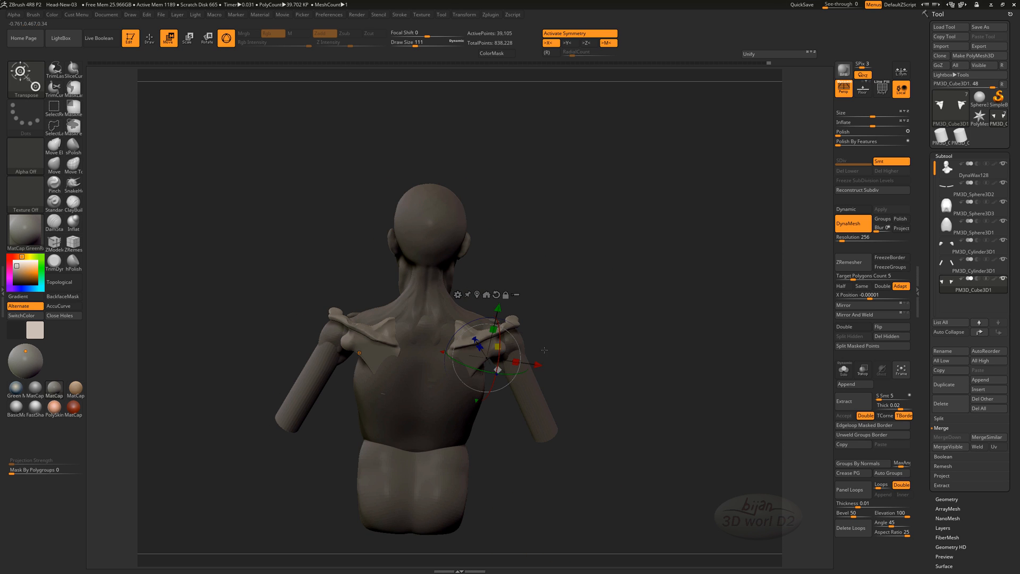
{"action": "left_click_drag", "start_coordinate": [582, 391], "coordinate": [652, 369]}
{"action": "key", "text": "q"}
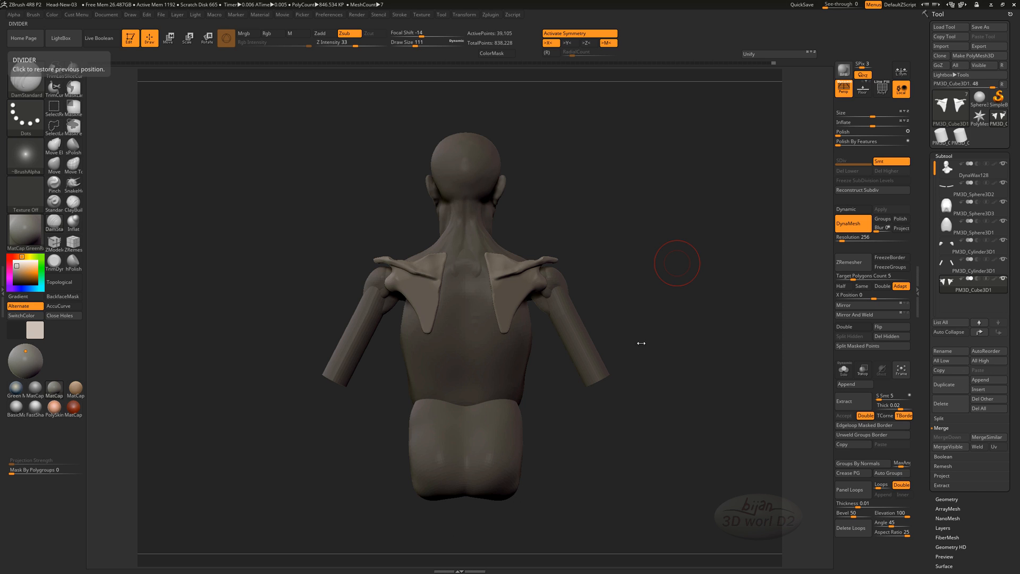
Isolate the shoulder blades and sculpt the hollow above the ridge with the ClayBuildup brush, smoothing the strokes.
{"action": "left_click_drag", "start_coordinate": [641, 343], "coordinate": [745, 343]}
{"action": "left_click", "coordinate": [843, 371]}
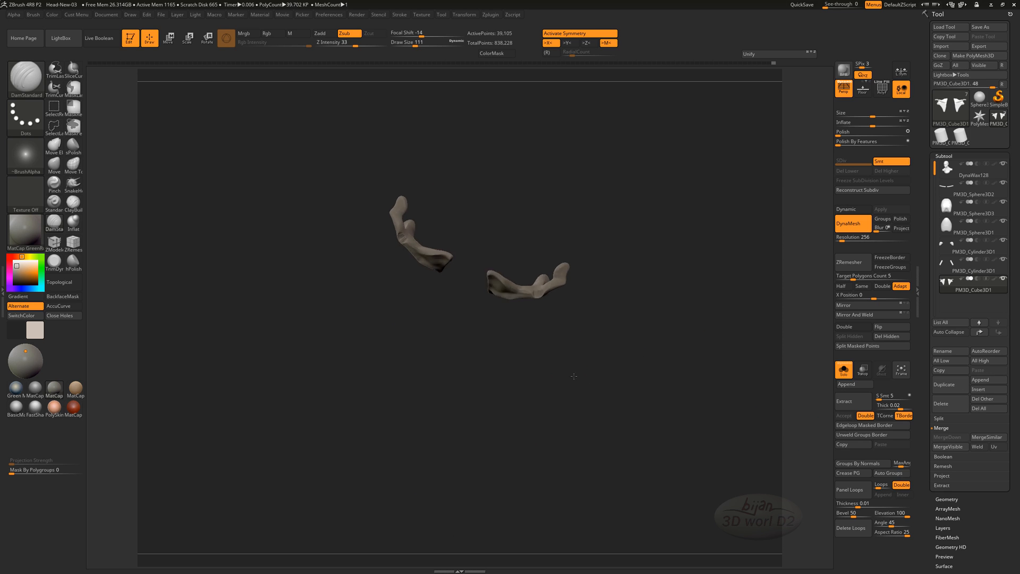
{"action": "mouse_move", "coordinate": [537, 265]}
{"action": "right_mouse_down", "text": "ctrl"}
{"action": "mouse_move", "coordinate": [544, 349]}
{"action": "mouse_move", "coordinate": [507, 349]}
{"action": "right_mouse_up", "text": "ctrl"}
{"action": "key", "text": "bracketleft"}
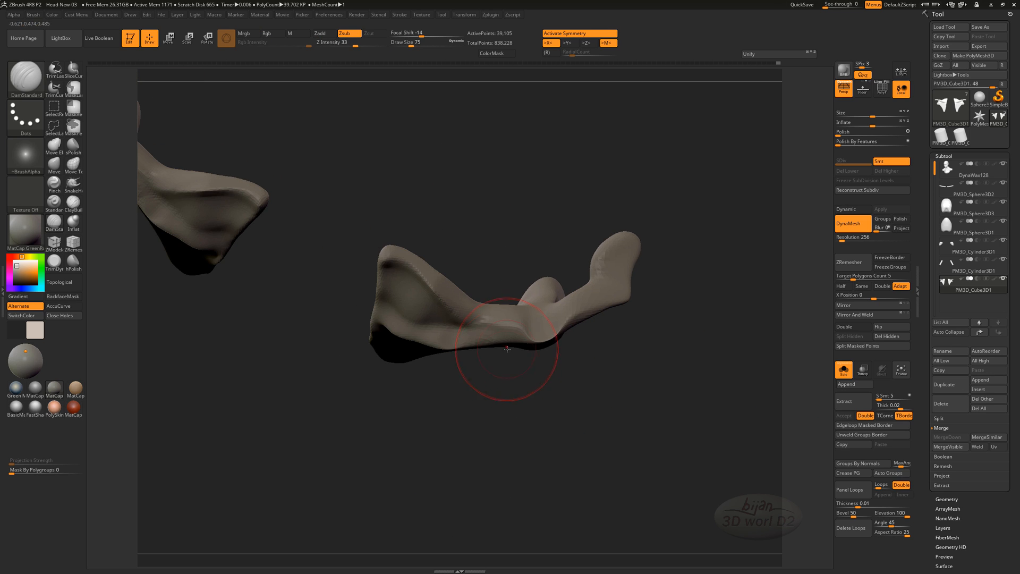
{"action": "right_click_drag", "start_coordinate": [495, 401], "coordinate": [457, 335]}
{"action": "key", "text": "2"}
{"action": "mouse_move", "coordinate": [446, 316]}
{"action": "left_mouse_down"}
{"action": "mouse_move", "coordinate": [516, 330]}
{"action": "mouse_move", "coordinate": [458, 328]}
{"action": "left_mouse_up"}
{"action": "right_click_drag", "start_coordinate": [458, 340], "coordinate": [435, 293]}
{"action": "left_click_drag", "start_coordinate": [431, 290], "coordinate": [470, 318], "text": "shift"}
{"action": "right_click_drag", "start_coordinate": [467, 350], "coordinate": [488, 497]}
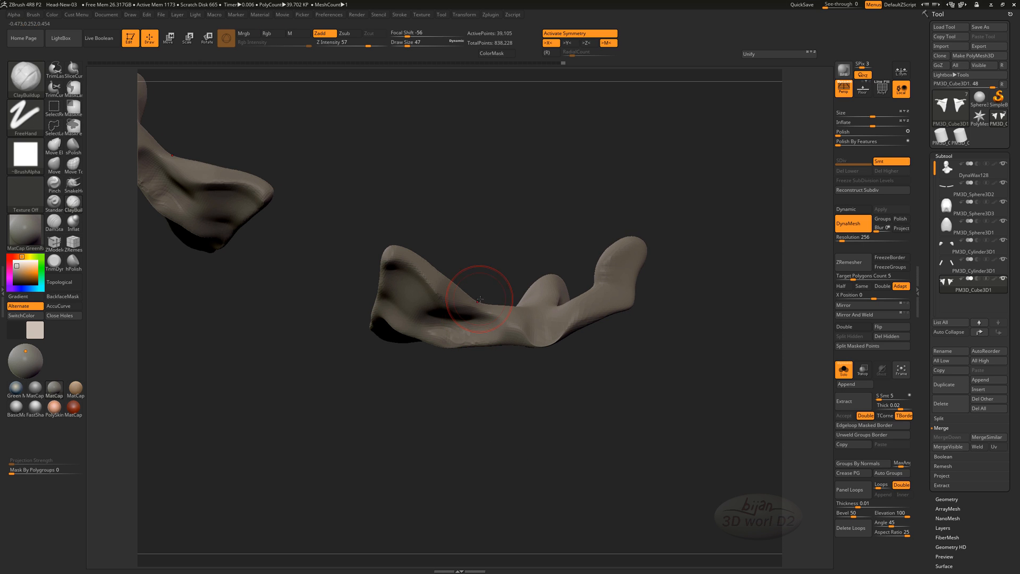
Reshape the upper border of the shoulder blades above the hollow.
{"action": "key", "text": "1"}
{"action": "left_click_drag", "start_coordinate": [481, 307], "coordinate": [486, 298]}
{"action": "right_click_drag", "start_coordinate": [541, 298], "coordinate": [524, 312]}
{"action": "left_click_drag", "start_coordinate": [452, 284], "coordinate": [451, 274]}
{"action": "left_click_drag", "start_coordinate": [417, 259], "coordinate": [408, 252]}
{"action": "mouse_move", "coordinate": [510, 425]}
{"action": "right_mouse_down"}
{"action": "mouse_move", "coordinate": [606, 501]}
{"action": "mouse_move", "coordinate": [577, 457]}
{"action": "right_mouse_up"}
Build up the upper side of the ridge with ClayBuildup, remesh the shoulder blades with DynaMesh and smooth the strokes.
{"action": "key", "text": "b"}
{"action": "key", "text": "c"}
{"action": "key", "text": "b"}
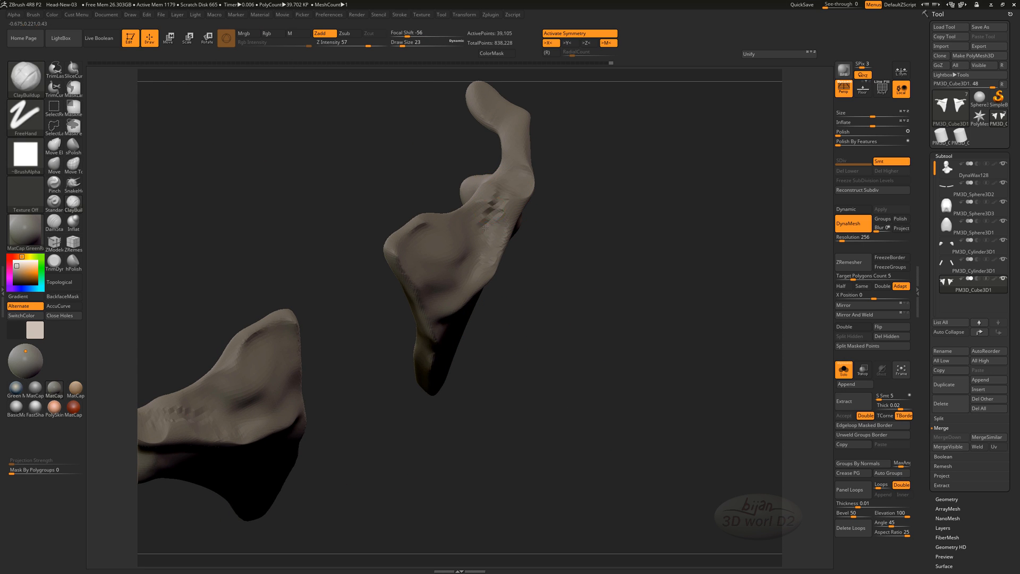
{"action": "left_click_drag", "start_coordinate": [494, 204], "coordinate": [490, 250], "text": "shift"}
{"action": "left_click_drag", "start_coordinate": [612, 223], "coordinate": [626, 240], "text": "ctrl"}
{"action": "right_click_drag", "start_coordinate": [611, 234], "coordinate": [600, 207]}
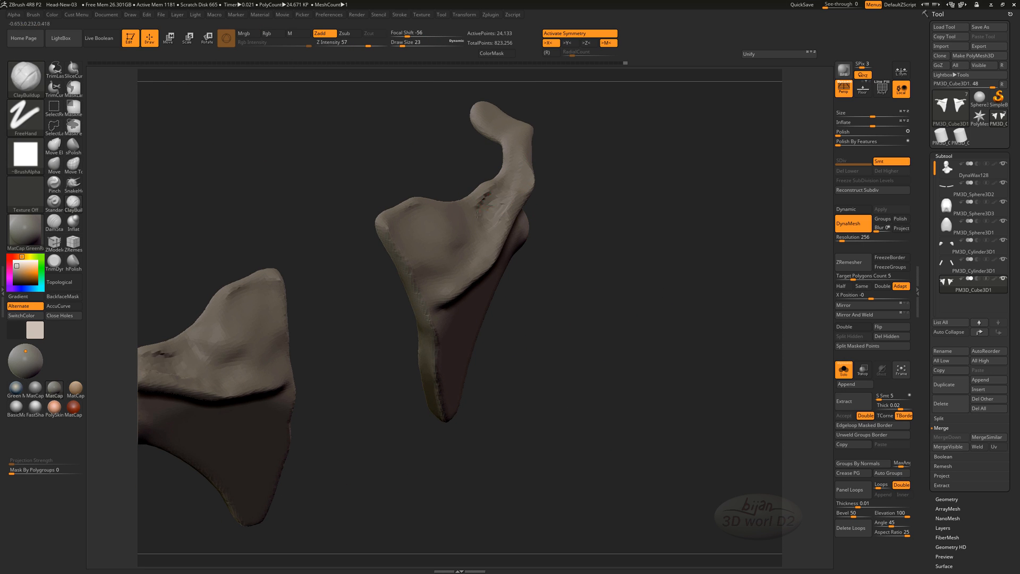
{"action": "mouse_move", "coordinate": [490, 201]}
{"action": "left_mouse_down", "text": "shift"}
{"action": "mouse_move", "coordinate": [467, 234]}
{"action": "mouse_move", "coordinate": [477, 244]}
{"action": "left_mouse_up", "text": "shift"}
Turn on BackfaceMask and build up the ridge's inner end at the spine-side border, smoothing the result.
{"action": "mouse_move", "coordinate": [499, 410]}
{"action": "left_mouse_down"}
{"action": "mouse_move", "coordinate": [585, 387]}
{"action": "mouse_move", "coordinate": [557, 390]}
{"action": "left_mouse_up"}
{"action": "left_click", "coordinate": [62, 296]}
{"action": "right_click_drag", "start_coordinate": [159, 314], "coordinate": [629, 435]}
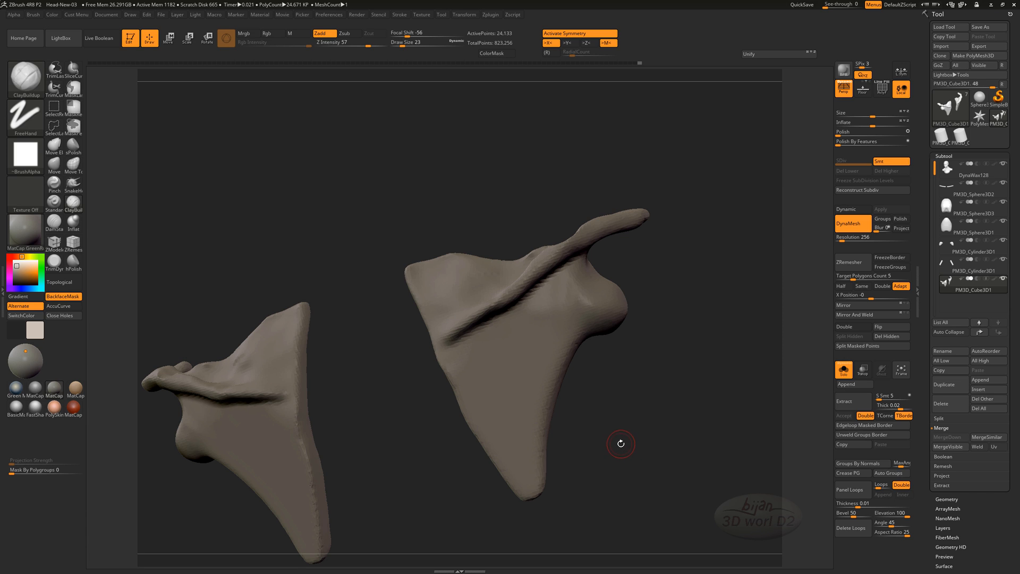
{"action": "mouse_move", "coordinate": [624, 460]}
{"action": "left_mouse_down"}
{"action": "mouse_move", "coordinate": [633, 432]}
{"action": "mouse_move", "coordinate": [626, 445]}
{"action": "left_mouse_up"}
{"action": "left_click_drag", "start_coordinate": [439, 327], "coordinate": [458, 337]}
{"action": "left_click_drag", "start_coordinate": [456, 338], "coordinate": [440, 332], "text": "shift"}
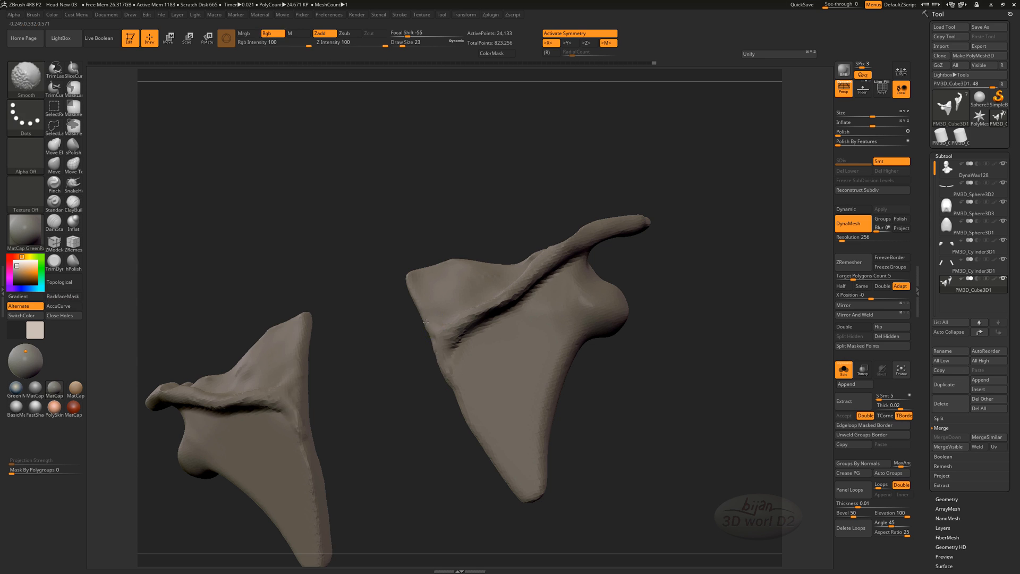
{"action": "mouse_move", "coordinate": [676, 474]}
{"action": "left_mouse_down"}
{"action": "mouse_move", "coordinate": [592, 389]}
{"action": "mouse_move", "coordinate": [647, 490]}
{"action": "mouse_move", "coordinate": [614, 457]}
{"action": "mouse_move", "coordinate": [640, 449]}
{"action": "mouse_move", "coordinate": [634, 470]}
{"action": "mouse_move", "coordinate": [616, 478]}
{"action": "left_mouse_up"}
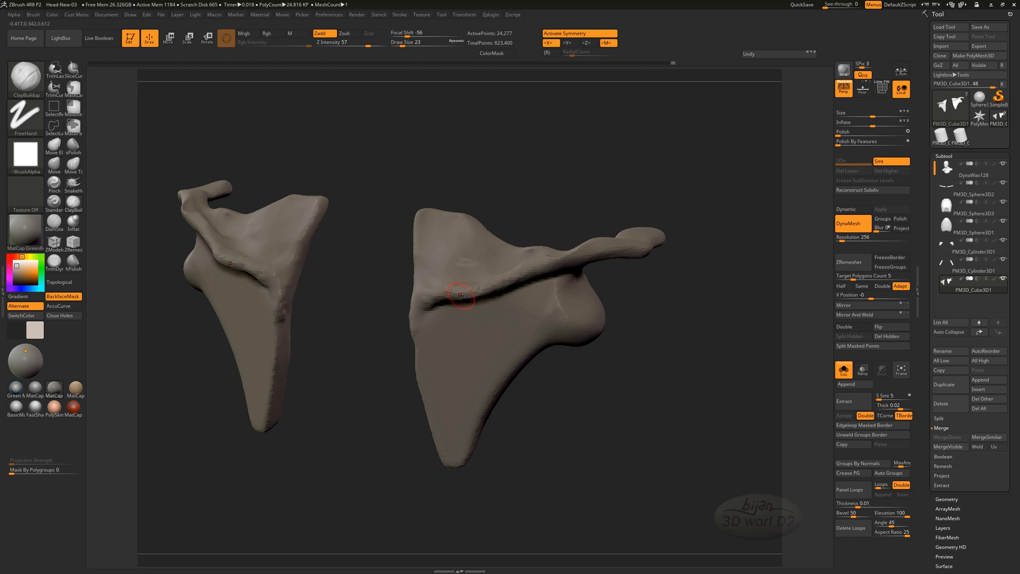
Strengthen the inner half of the ridge with ClayBuildup strokes and smooth them into the blade.
{"action": "left_click_drag", "start_coordinate": [452, 295], "coordinate": [498, 288]}
{"action": "left_click_drag", "start_coordinate": [494, 290], "coordinate": [461, 296], "text": "shift"}
{"action": "left_click_drag", "start_coordinate": [619, 468], "coordinate": [629, 443]}
{"action": "left_click_drag", "start_coordinate": [459, 307], "coordinate": [500, 295]}
{"action": "left_click_drag", "start_coordinate": [496, 298], "coordinate": [462, 306], "text": "shift"}
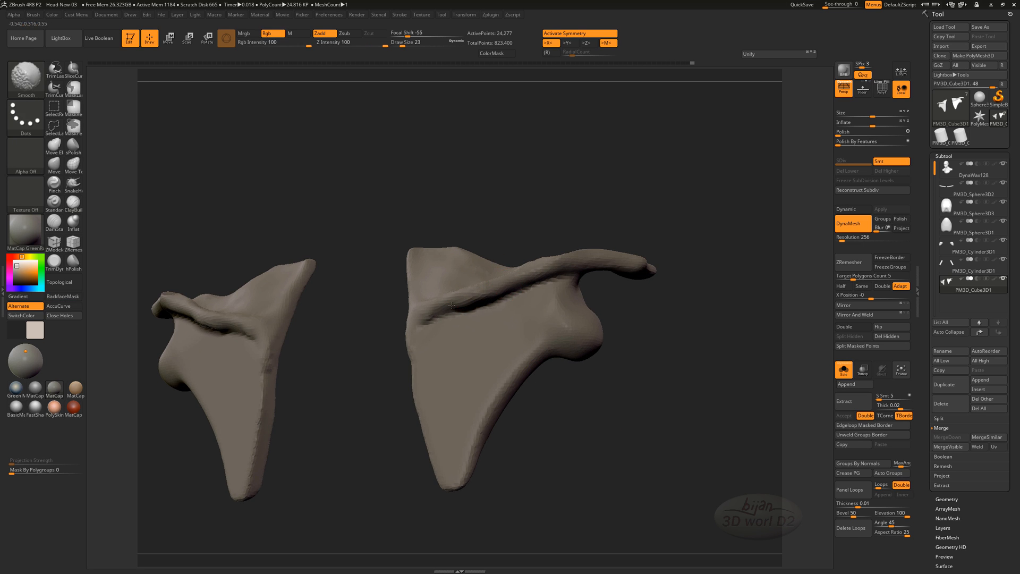
{"action": "mouse_move", "coordinate": [619, 468]}
{"action": "left_mouse_down"}
{"action": "mouse_move", "coordinate": [610, 409]}
{"action": "mouse_move", "coordinate": [613, 420]}
{"action": "left_mouse_up"}
{"action": "left_click_drag", "start_coordinate": [500, 296], "coordinate": [462, 303], "text": "shift"}
{"action": "mouse_move", "coordinate": [619, 457]}
{"action": "left_mouse_down"}
{"action": "mouse_move", "coordinate": [635, 469]}
{"action": "mouse_move", "coordinate": [553, 404]}
{"action": "left_mouse_up"}
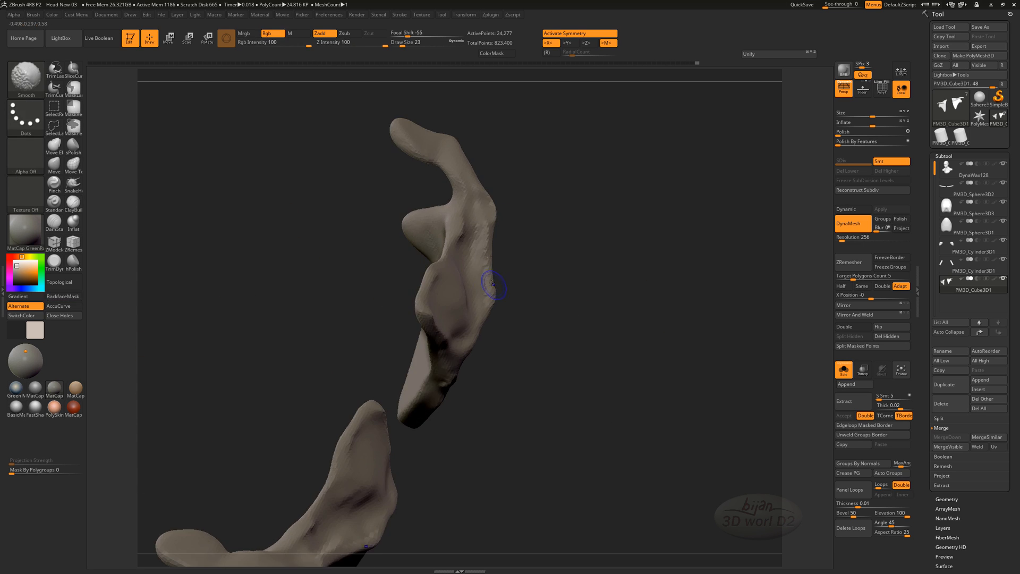
Remesh the shoulder blades with DynaMesh at a resolution of 512.
{"action": "mouse_move", "coordinate": [523, 361]}
{"action": "left_mouse_down"}
{"action": "mouse_move", "coordinate": [550, 426]}
{"action": "mouse_move", "coordinate": [749, 289]}
{"action": "left_mouse_up"}
{"action": "type", "text": "312"}
{"action": "key", "text": "Return"}
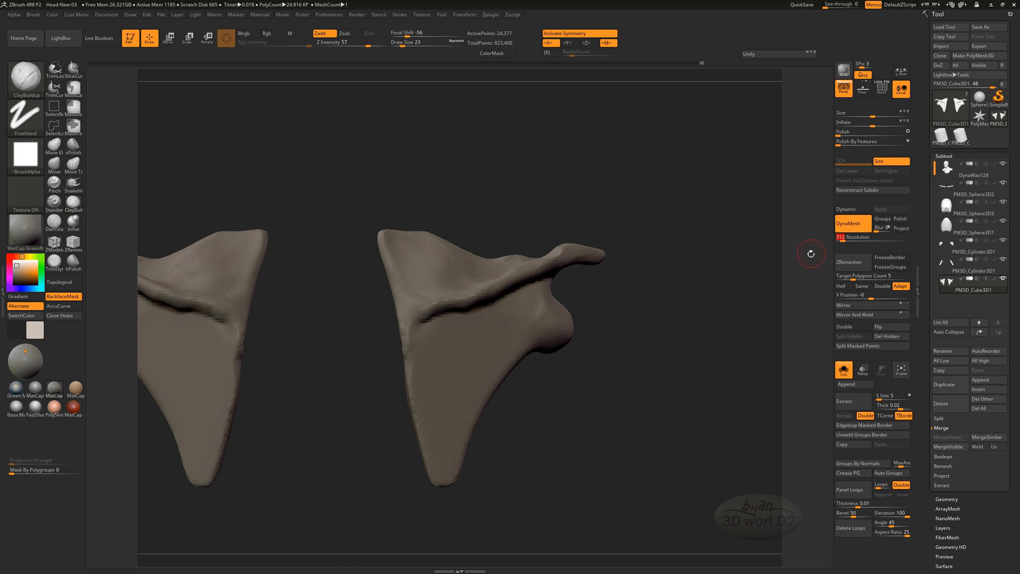
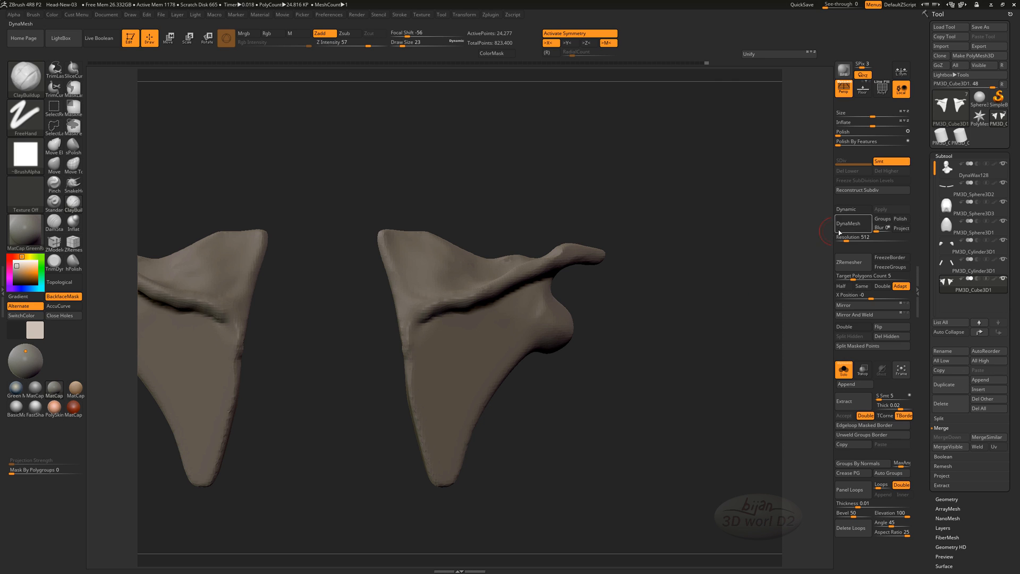
{"action": "mouse_move", "coordinate": [680, 331]}
{"action": "left_mouse_down"}
{"action": "mouse_move", "coordinate": [643, 345]}
{"action": "mouse_move", "coordinate": [651, 387]}
{"action": "left_mouse_up"}
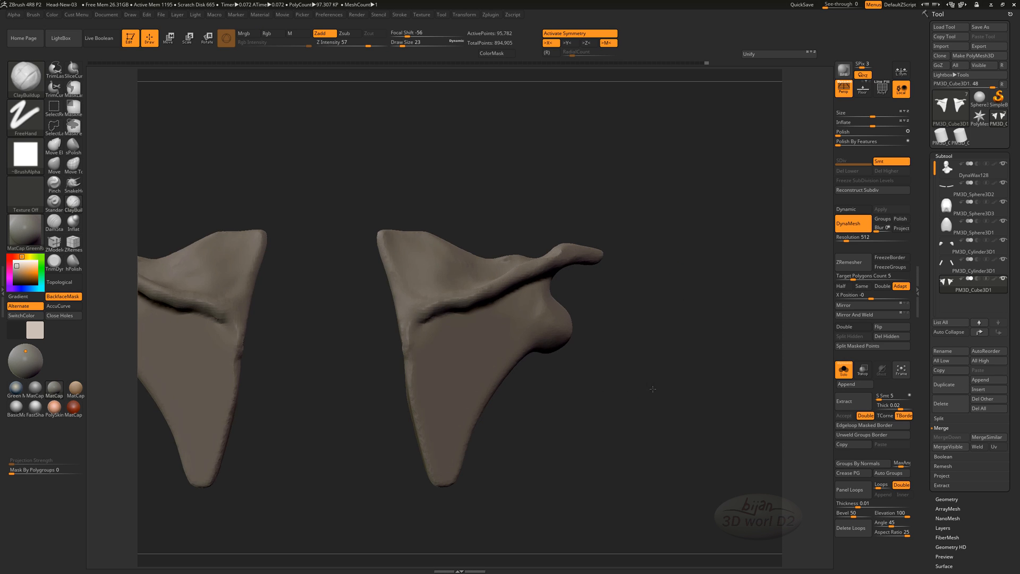
Raise and broaden the acromion with the Move brush, smoothing its transition into the ridge.
{"action": "left_click_drag", "start_coordinate": [596, 425], "coordinate": [537, 411]}
{"action": "key", "text": "b"}
{"action": "key", "text": "m"}
{"action": "key", "text": "v"}
{"action": "left_click_drag", "start_coordinate": [692, 296], "coordinate": [621, 291]}
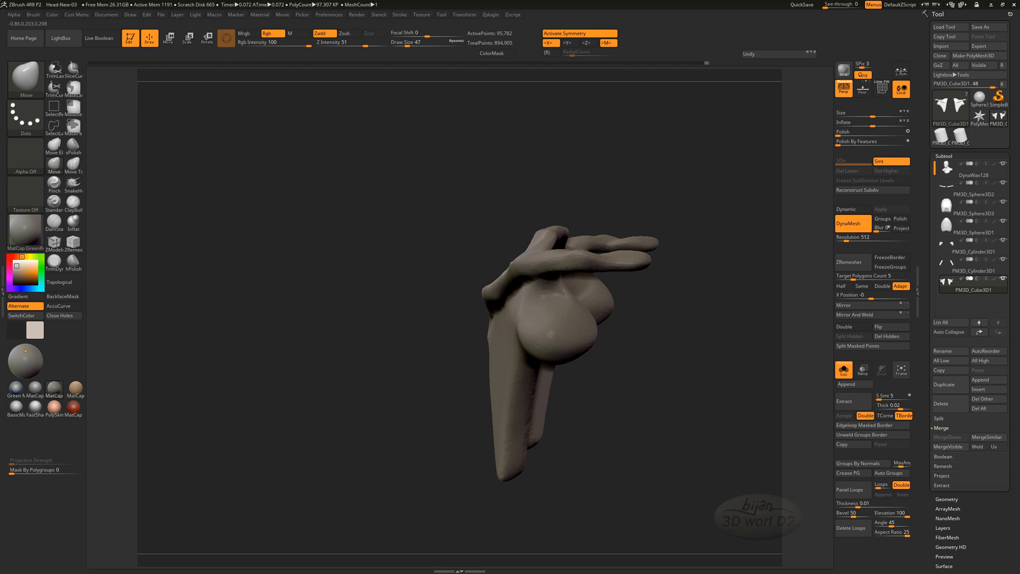
{"action": "left_click_drag", "start_coordinate": [579, 249], "coordinate": [633, 230]}
{"action": "mouse_move", "coordinate": [611, 240]}
{"action": "left_mouse_down"}
{"action": "mouse_move", "coordinate": [596, 263]}
{"action": "mouse_move", "coordinate": [627, 313]}
{"action": "left_mouse_up"}
{"action": "left_click_drag", "start_coordinate": [546, 259], "coordinate": [553, 256], "text": "shift"}
{"action": "left_click_drag", "start_coordinate": [640, 389], "coordinate": [651, 387]}
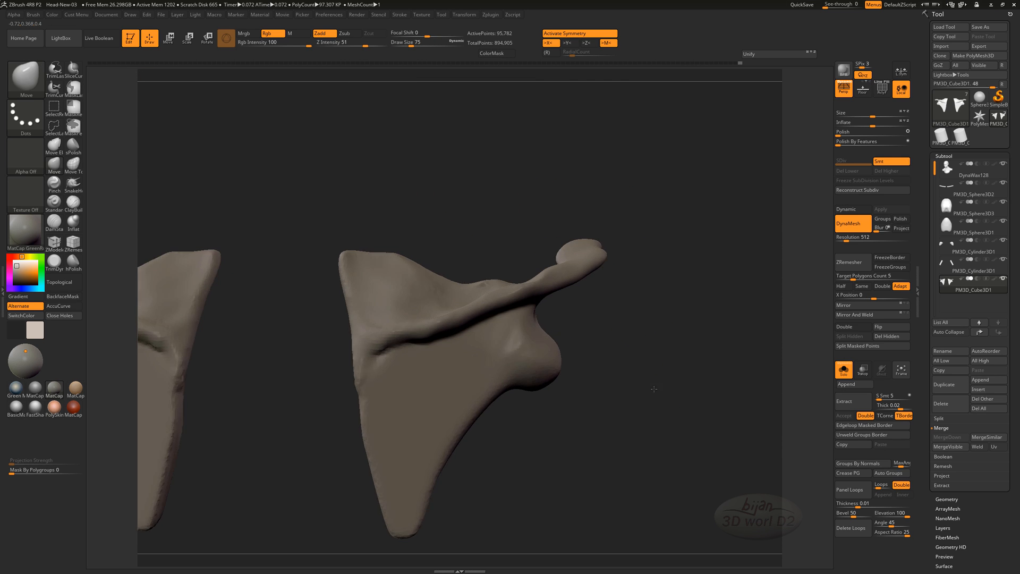
Refine the upper surface of the acromion with the ClayBuildup brush and smooth it.
{"action": "mouse_move", "coordinate": [621, 431]}
{"action": "left_mouse_down", "text": "alt"}
{"action": "mouse_move", "coordinate": [642, 405]}
{"action": "mouse_move", "coordinate": [670, 410]}
{"action": "mouse_move", "coordinate": [657, 425]}
{"action": "left_mouse_up", "text": "alt"}
{"action": "key", "text": "b"}
{"action": "key", "text": "c"}
{"action": "key", "text": "b"}
{"action": "mouse_move", "coordinate": [640, 287]}
{"action": "left_mouse_down"}
{"action": "mouse_move", "coordinate": [652, 314]}
{"action": "mouse_move", "coordinate": [649, 298]}
{"action": "left_mouse_up"}
{"action": "left_click_drag", "start_coordinate": [671, 367], "coordinate": [690, 335], "text": "shift"}
{"action": "mouse_move", "coordinate": [687, 391]}
{"action": "left_mouse_down"}
{"action": "mouse_move", "coordinate": [717, 360]}
{"action": "mouse_move", "coordinate": [687, 437]}
{"action": "mouse_move", "coordinate": [669, 428]}
{"action": "mouse_move", "coordinate": [659, 270]}
{"action": "mouse_move", "coordinate": [685, 279]}
{"action": "left_mouse_up"}
{"action": "mouse_move", "coordinate": [716, 399]}
{"action": "left_mouse_down"}
{"action": "mouse_move", "coordinate": [720, 468]}
{"action": "mouse_move", "coordinate": [709, 425]}
{"action": "left_mouse_up"}
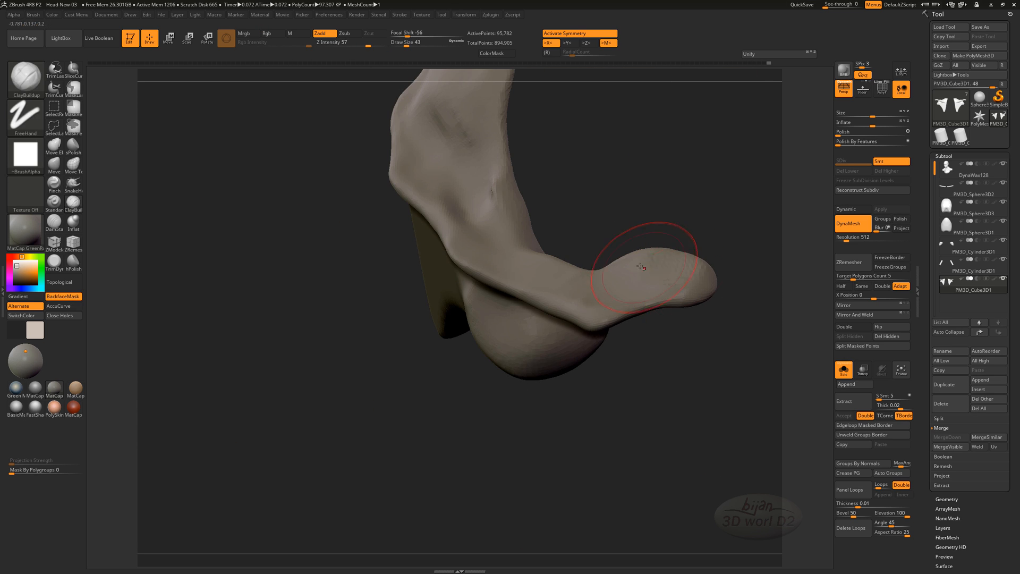
{"action": "left_click_drag", "start_coordinate": [644, 266], "coordinate": [685, 271], "text": "shift"}
{"action": "mouse_move", "coordinate": [685, 340]}
{"action": "left_mouse_down"}
{"action": "mouse_move", "coordinate": [686, 388]}
{"action": "mouse_move", "coordinate": [669, 420]}
{"action": "mouse_move", "coordinate": [676, 451]}
{"action": "mouse_move", "coordinate": [658, 458]}
{"action": "left_mouse_up"}
Push the acromion's inner edge outward with the Move brush to widen it, smoothing the surface.
{"action": "key", "text": "b"}
{"action": "key", "text": "m"}
{"action": "key", "text": "v"}
{"action": "left_click_drag", "start_coordinate": [662, 319], "coordinate": [428, 293]}
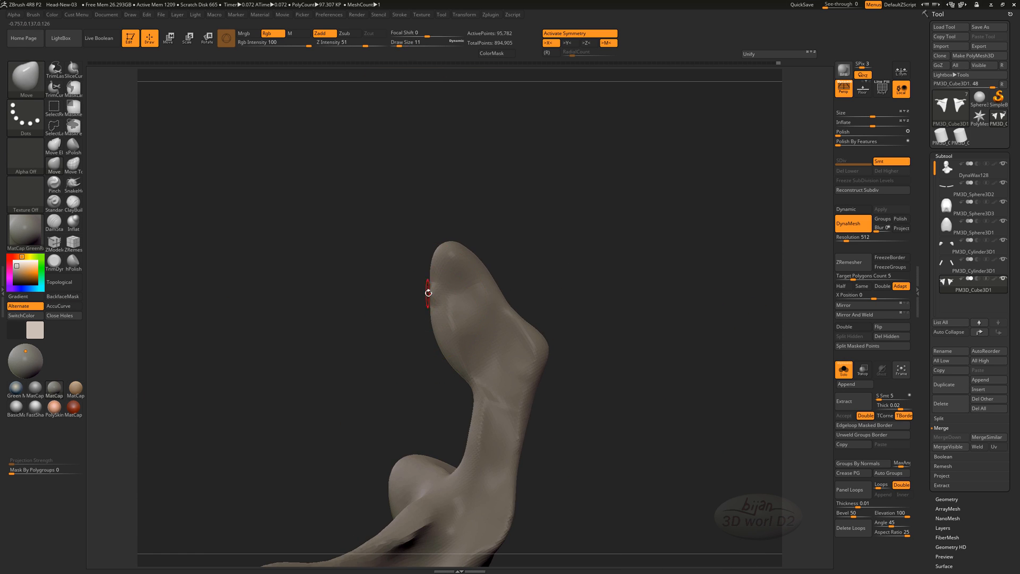
{"action": "key", "text": "bracketright"}
{"action": "left_click_drag", "start_coordinate": [538, 266], "coordinate": [584, 262]}
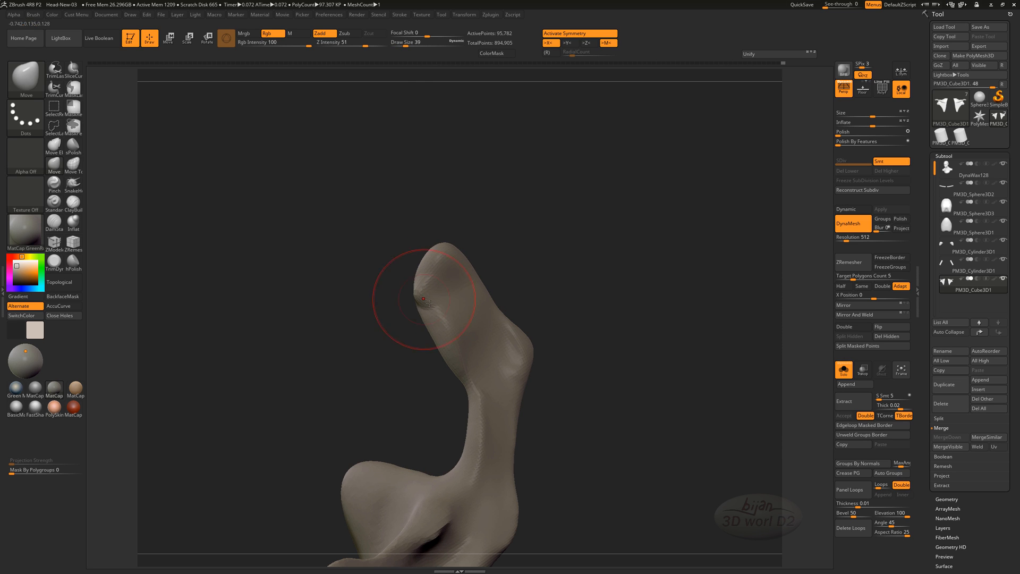
{"action": "left_click_drag", "start_coordinate": [427, 300], "coordinate": [413, 307]}
{"action": "left_click_drag", "start_coordinate": [542, 276], "coordinate": [588, 266]}
{"action": "left_click_drag", "start_coordinate": [464, 302], "coordinate": [447, 361], "text": "shift"}
Reshape the acromion's rounded tip with the Move brush and smooth the narrow neck joining it to the ridge.
{"action": "mouse_move", "coordinate": [571, 404]}
{"action": "left_mouse_down"}
{"action": "mouse_move", "coordinate": [603, 425]}
{"action": "mouse_move", "coordinate": [579, 382]}
{"action": "left_mouse_up"}
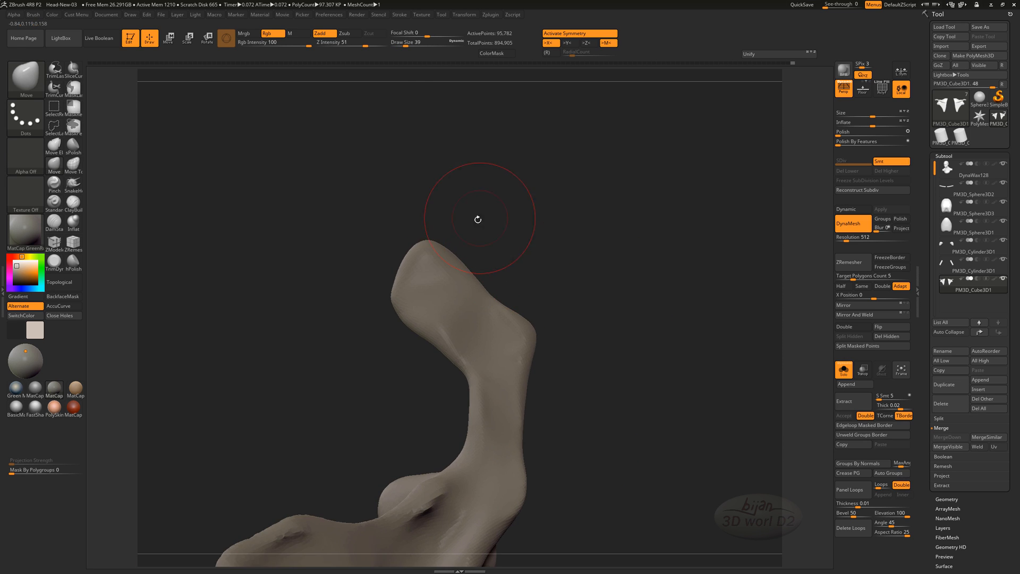
{"action": "left_click_drag", "start_coordinate": [463, 239], "coordinate": [437, 239]}
{"action": "mouse_move", "coordinate": [537, 234]}
{"action": "left_mouse_down"}
{"action": "mouse_move", "coordinate": [500, 272]}
{"action": "mouse_move", "coordinate": [596, 291]}
{"action": "mouse_move", "coordinate": [648, 403]}
{"action": "mouse_move", "coordinate": [600, 409]}
{"action": "left_mouse_up"}
{"action": "left_click_drag", "start_coordinate": [463, 395], "coordinate": [465, 433], "text": "shift"}
{"action": "mouse_move", "coordinate": [563, 424]}
{"action": "left_mouse_down"}
{"action": "mouse_move", "coordinate": [589, 443]}
{"action": "mouse_move", "coordinate": [608, 371]}
{"action": "mouse_move", "coordinate": [425, 257]}
{"action": "mouse_move", "coordinate": [586, 431]}
{"action": "mouse_move", "coordinate": [584, 447]}
{"action": "mouse_move", "coordinate": [617, 455]}
{"action": "mouse_move", "coordinate": [581, 496]}
{"action": "mouse_move", "coordinate": [335, 399]}
{"action": "mouse_move", "coordinate": [461, 465]}
{"action": "mouse_move", "coordinate": [596, 410]}
{"action": "mouse_move", "coordinate": [512, 439]}
{"action": "mouse_move", "coordinate": [616, 255]}
{"action": "left_mouse_up"}
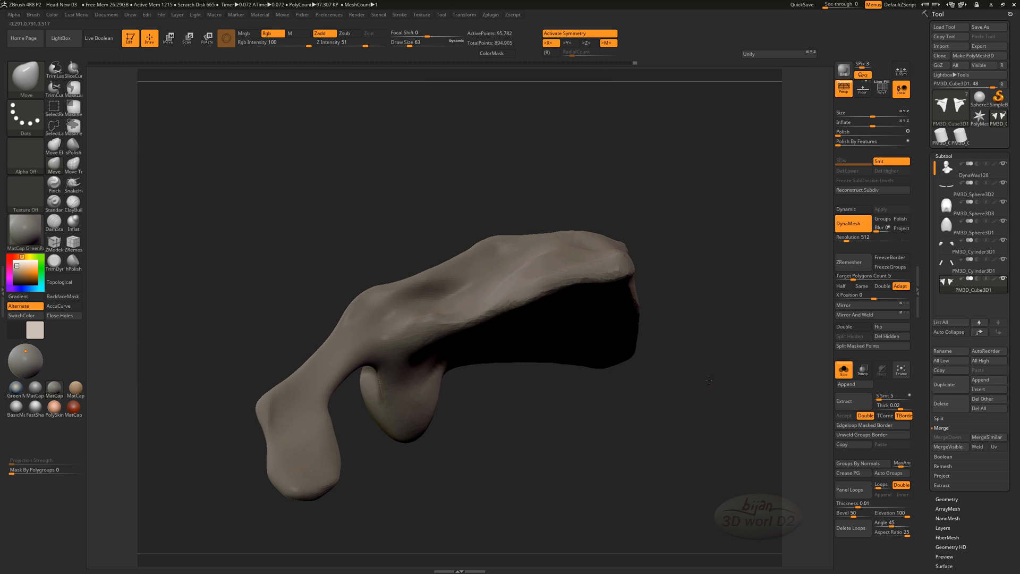
Pull a coracoid projection out of the upper front edge beside the socket with the SnakeHook brush and remesh.
{"action": "left_click_drag", "start_coordinate": [709, 381], "coordinate": [605, 248]}
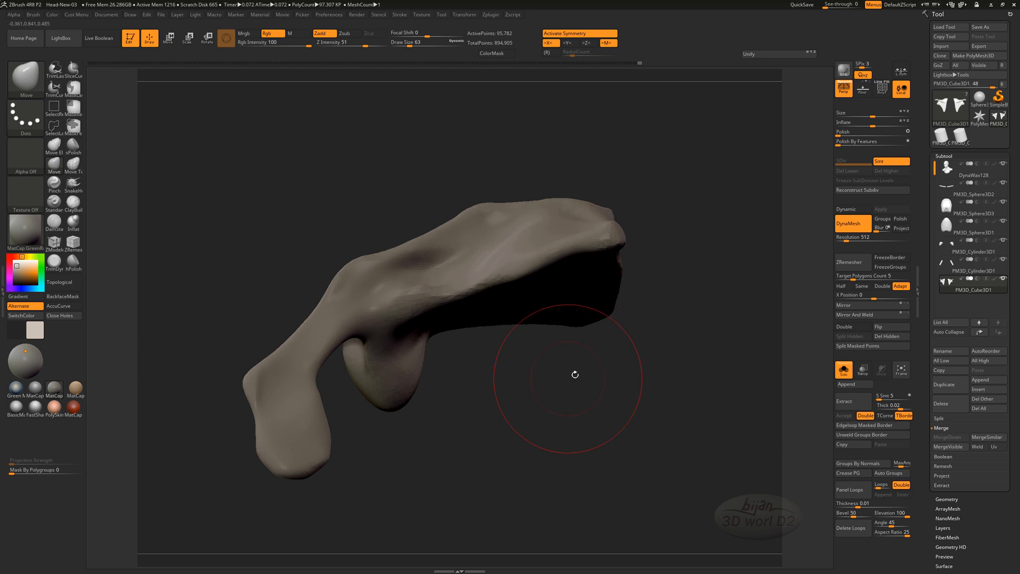
{"action": "mouse_move", "coordinate": [574, 374]}
{"action": "left_mouse_down"}
{"action": "mouse_move", "coordinate": [546, 401]}
{"action": "mouse_move", "coordinate": [530, 396]}
{"action": "left_mouse_up"}
{"action": "mouse_move", "coordinate": [521, 263]}
{"action": "left_mouse_down"}
{"action": "mouse_move", "coordinate": [547, 409]}
{"action": "mouse_move", "coordinate": [581, 467]}
{"action": "mouse_move", "coordinate": [482, 402]}
{"action": "left_mouse_up"}
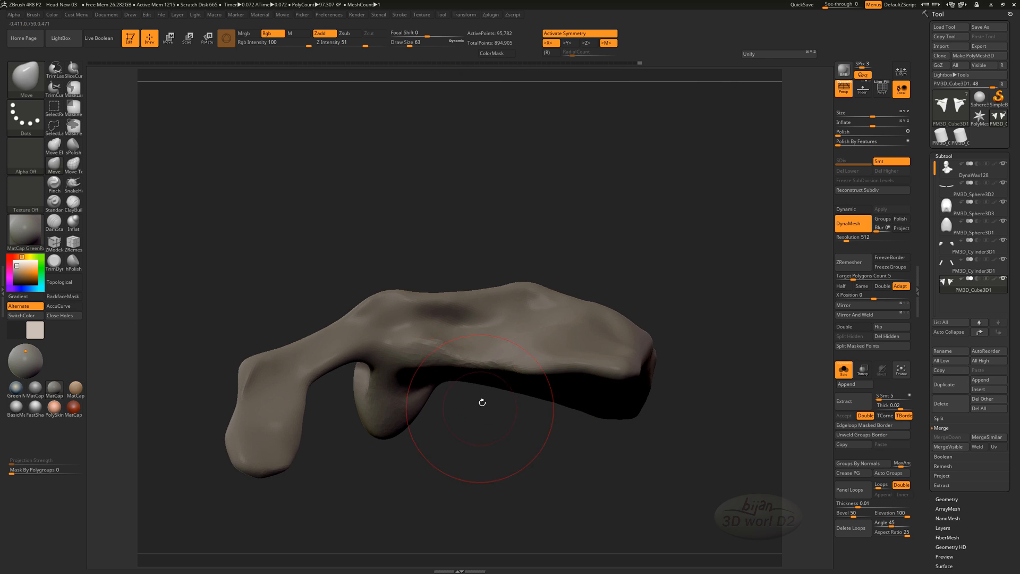
{"action": "left_click_drag", "start_coordinate": [452, 449], "coordinate": [497, 444]}
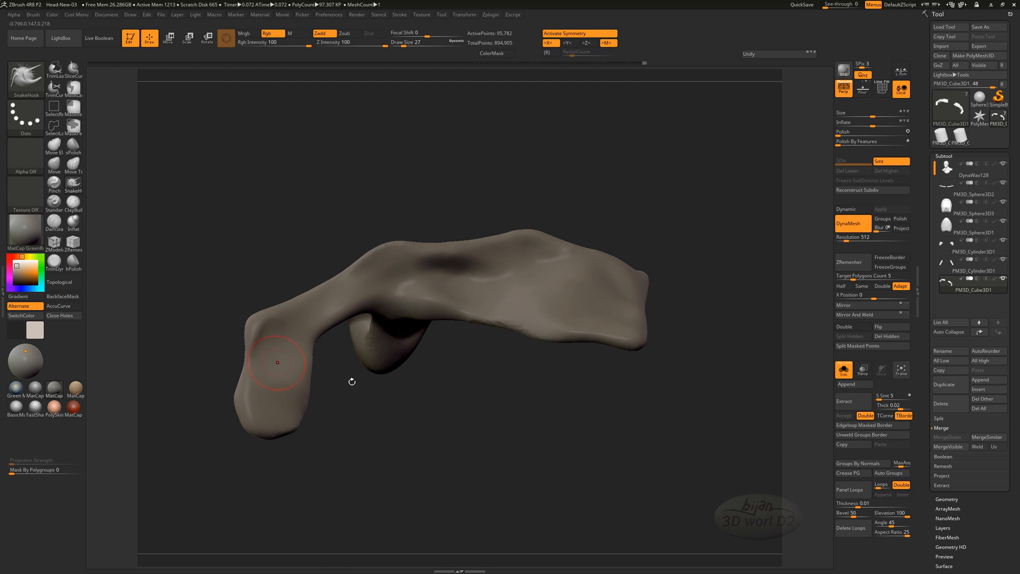
{"action": "left_click_drag", "start_coordinate": [351, 382], "coordinate": [426, 332]}
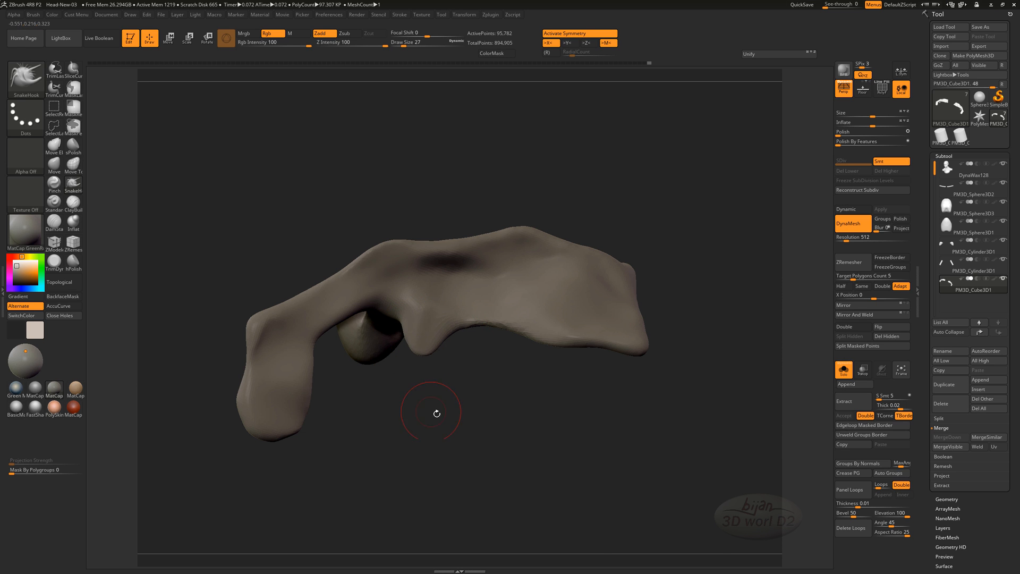
{"action": "mouse_move", "coordinate": [436, 414]}
{"action": "left_mouse_down"}
{"action": "mouse_move", "coordinate": [451, 486]}
{"action": "mouse_move", "coordinate": [499, 406]}
{"action": "mouse_move", "coordinate": [470, 425]}
{"action": "mouse_move", "coordinate": [536, 473]}
{"action": "mouse_move", "coordinate": [491, 432]}
{"action": "left_mouse_up"}
{"action": "left_click_drag", "start_coordinate": [433, 378], "coordinate": [426, 405]}
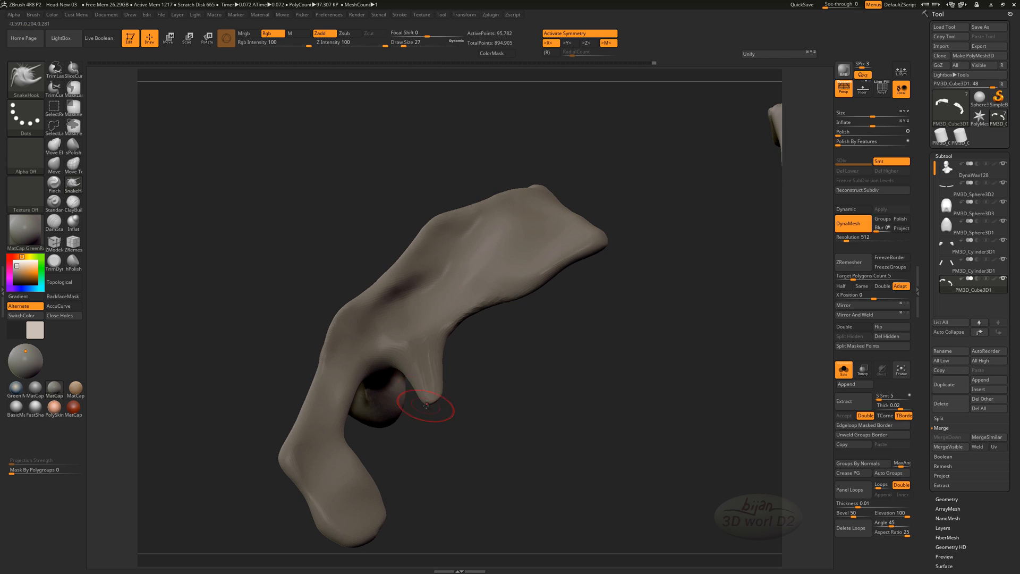
{"action": "left_click_drag", "start_coordinate": [542, 480], "coordinate": [675, 436]}
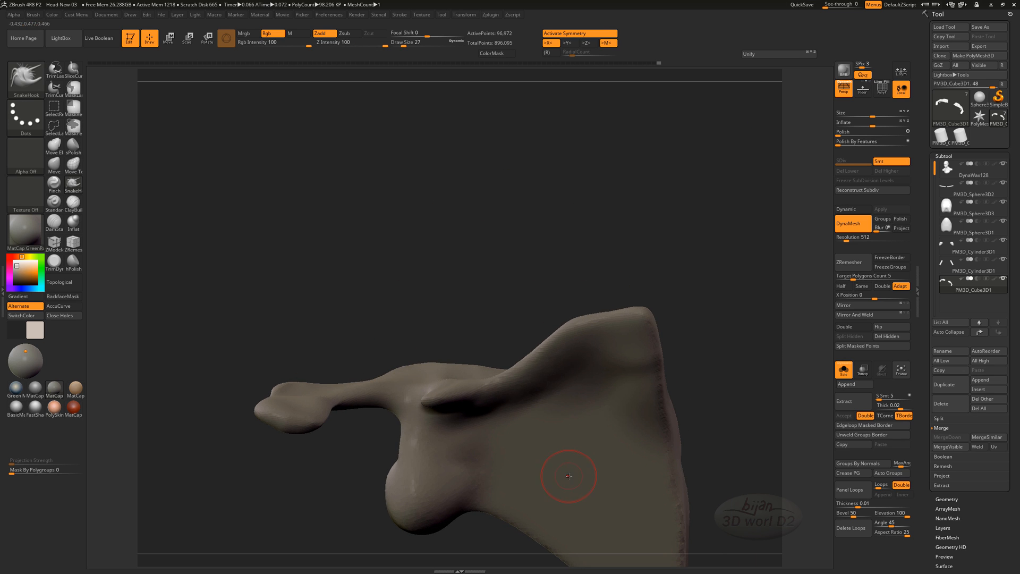
Bend the coracoid projection outward over the socket knob with the SnakeHook brush.
{"action": "mouse_move", "coordinate": [421, 472]}
{"action": "left_mouse_down"}
{"action": "mouse_move", "coordinate": [366, 481]}
{"action": "mouse_move", "coordinate": [520, 468]}
{"action": "mouse_move", "coordinate": [558, 452]}
{"action": "mouse_move", "coordinate": [609, 404]}
{"action": "mouse_move", "coordinate": [397, 448]}
{"action": "left_mouse_up"}
{"action": "mouse_move", "coordinate": [572, 386]}
{"action": "left_mouse_down"}
{"action": "mouse_move", "coordinate": [598, 391]}
{"action": "mouse_move", "coordinate": [552, 376]}
{"action": "mouse_move", "coordinate": [685, 336]}
{"action": "left_mouse_up"}
{"action": "key", "text": "d"}
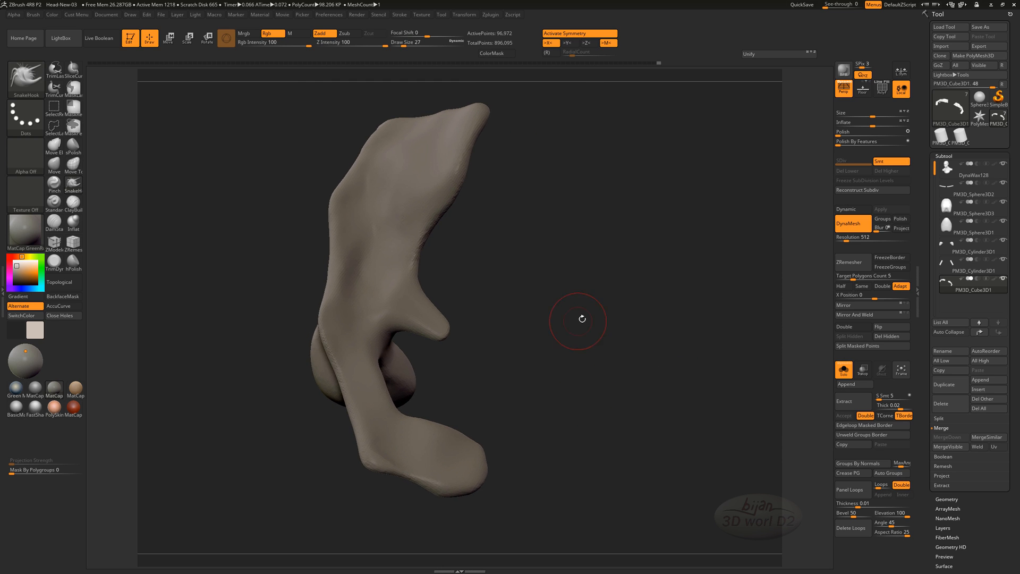
{"action": "mouse_move", "coordinate": [582, 318]}
{"action": "left_mouse_down"}
{"action": "mouse_move", "coordinate": [599, 439]}
{"action": "mouse_move", "coordinate": [610, 431]}
{"action": "left_mouse_up"}
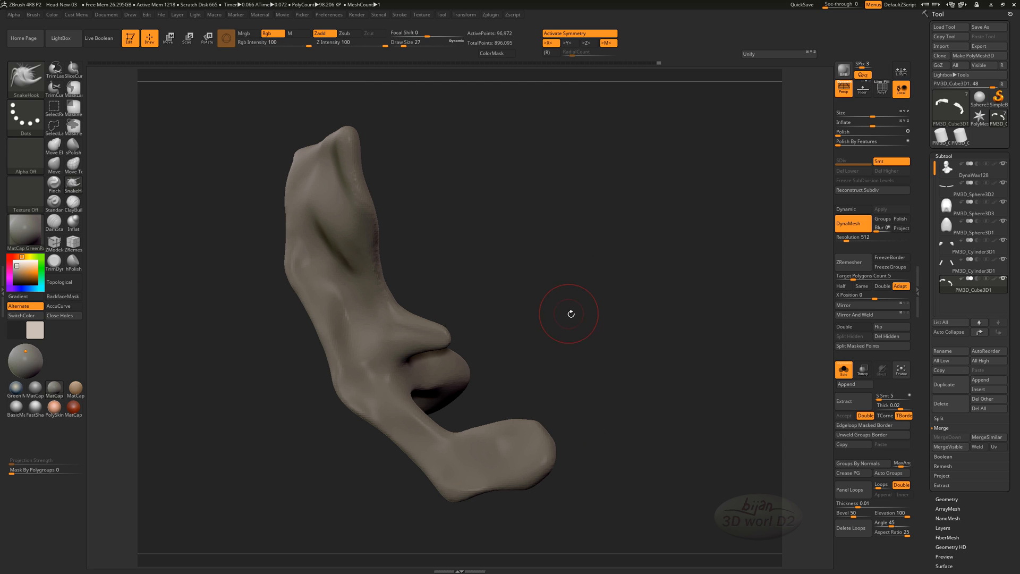
{"action": "mouse_move", "coordinate": [471, 348]}
{"action": "left_mouse_down"}
{"action": "mouse_move", "coordinate": [574, 343]}
{"action": "mouse_move", "coordinate": [630, 366]}
{"action": "mouse_move", "coordinate": [590, 395]}
{"action": "left_mouse_up"}
Build up the coracoid's base on the shoulder blade's front with the ClayBuildup brush, and smooth it into the surrounding surface.
{"action": "key", "text": "b"}
{"action": "key", "text": "c"}
{"action": "key", "text": "b"}
{"action": "left_click_drag", "start_coordinate": [588, 496], "coordinate": [565, 412]}
{"action": "key", "text": "b"}
{"action": "key", "text": "m"}
{"action": "key", "text": "v"}
{"action": "left_click_drag", "start_coordinate": [461, 364], "coordinate": [451, 370]}
{"action": "mouse_move", "coordinate": [420, 324]}
{"action": "left_mouse_down"}
{"action": "mouse_move", "coordinate": [458, 376]}
{"action": "mouse_move", "coordinate": [465, 405]}
{"action": "mouse_move", "coordinate": [453, 397]}
{"action": "mouse_move", "coordinate": [470, 404]}
{"action": "left_mouse_up"}
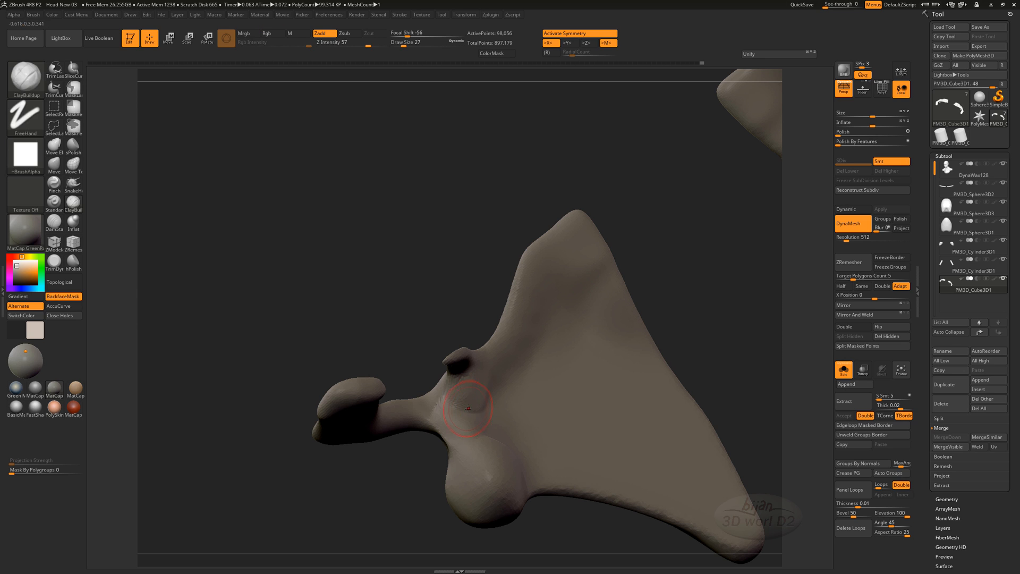
{"action": "left_click", "coordinate": [73, 221]}
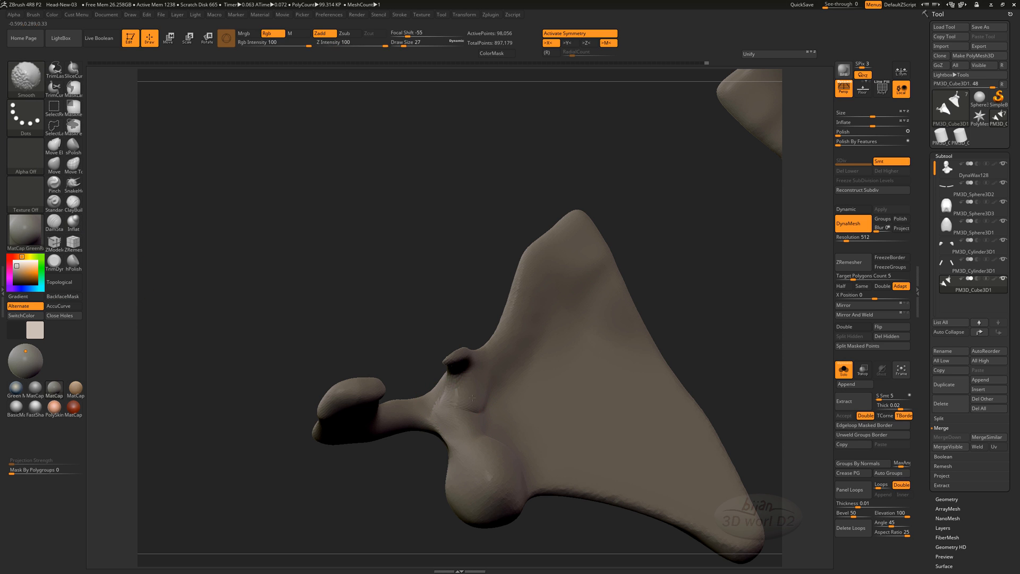
{"action": "mouse_move", "coordinate": [414, 301]}
{"action": "left_mouse_down"}
{"action": "mouse_move", "coordinate": [574, 422]}
{"action": "mouse_move", "coordinate": [551, 285]}
{"action": "mouse_move", "coordinate": [535, 360]}
{"action": "mouse_move", "coordinate": [444, 431]}
{"action": "mouse_move", "coordinate": [489, 410]}
{"action": "mouse_move", "coordinate": [467, 438]}
{"action": "mouse_move", "coordinate": [494, 411]}
{"action": "mouse_move", "coordinate": [473, 415]}
{"action": "mouse_move", "coordinate": [576, 499]}
{"action": "mouse_move", "coordinate": [426, 380]}
{"action": "left_mouse_up"}
Reshape the coracoid's base and upper edge beside the ridge with the Move brush.
{"action": "key", "text": "b"}
{"action": "key", "text": "m"}
{"action": "key", "text": "v"}
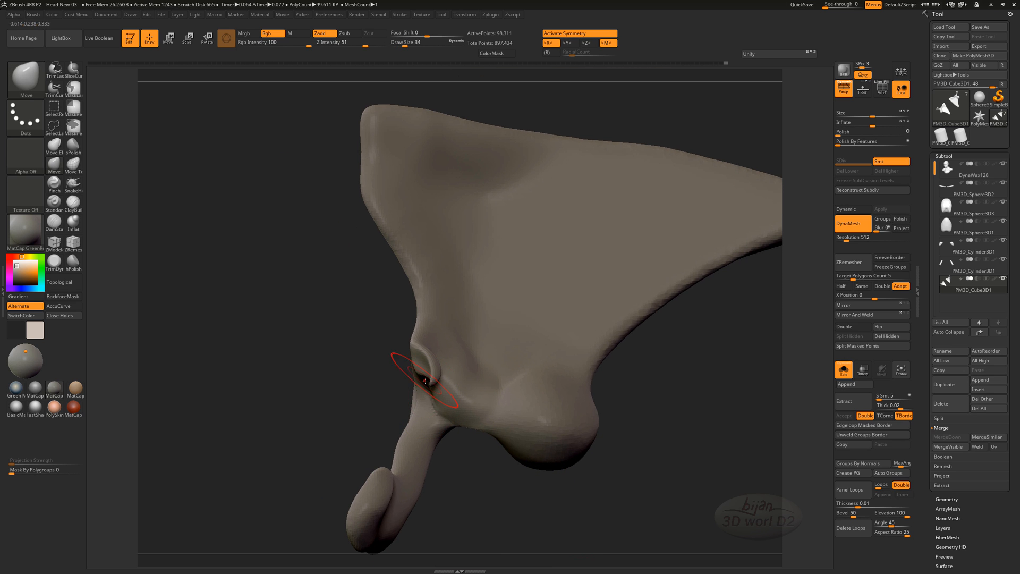
{"action": "left_click_drag", "start_coordinate": [407, 443], "coordinate": [437, 374]}
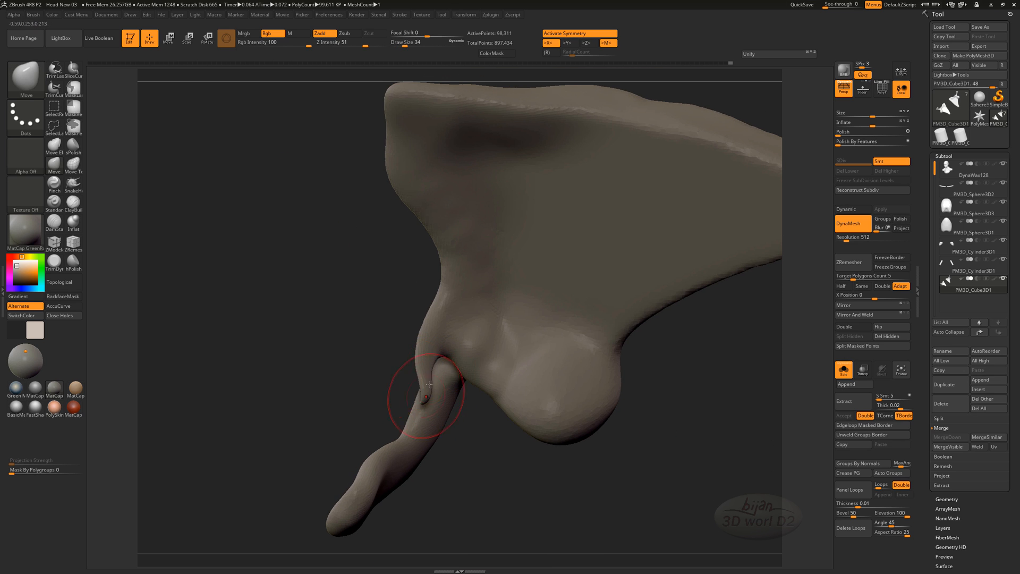
{"action": "mouse_move", "coordinate": [351, 393]}
{"action": "left_mouse_down"}
{"action": "mouse_move", "coordinate": [606, 407]}
{"action": "mouse_move", "coordinate": [611, 297]}
{"action": "mouse_move", "coordinate": [605, 312]}
{"action": "mouse_move", "coordinate": [465, 335]}
{"action": "mouse_move", "coordinate": [425, 380]}
{"action": "left_mouse_up"}
Thicken the coracoid projection with ClayBuildup strokes, smooth its root, and remesh the shoulder blades.
{"action": "key", "text": "b"}
{"action": "key", "text": "c"}
{"action": "key", "text": "b"}
{"action": "mouse_move", "coordinate": [425, 380]}
{"action": "right_mouse_down"}
{"action": "mouse_move", "coordinate": [528, 403]}
{"action": "mouse_move", "coordinate": [458, 330]}
{"action": "right_mouse_up"}
{"action": "left_click_drag", "start_coordinate": [457, 329], "coordinate": [491, 353], "text": "shift"}
{"action": "right_click_drag", "start_coordinate": [491, 353], "coordinate": [566, 371]}
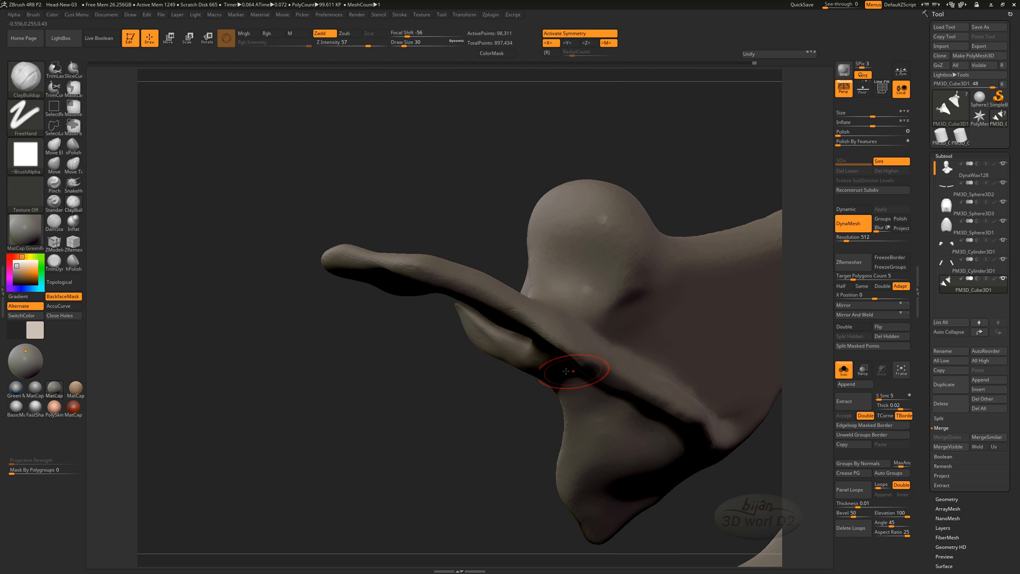
{"action": "mouse_move", "coordinate": [469, 330]}
{"action": "right_mouse_down"}
{"action": "mouse_move", "coordinate": [499, 351]}
{"action": "mouse_move", "coordinate": [450, 319]}
{"action": "right_mouse_up"}
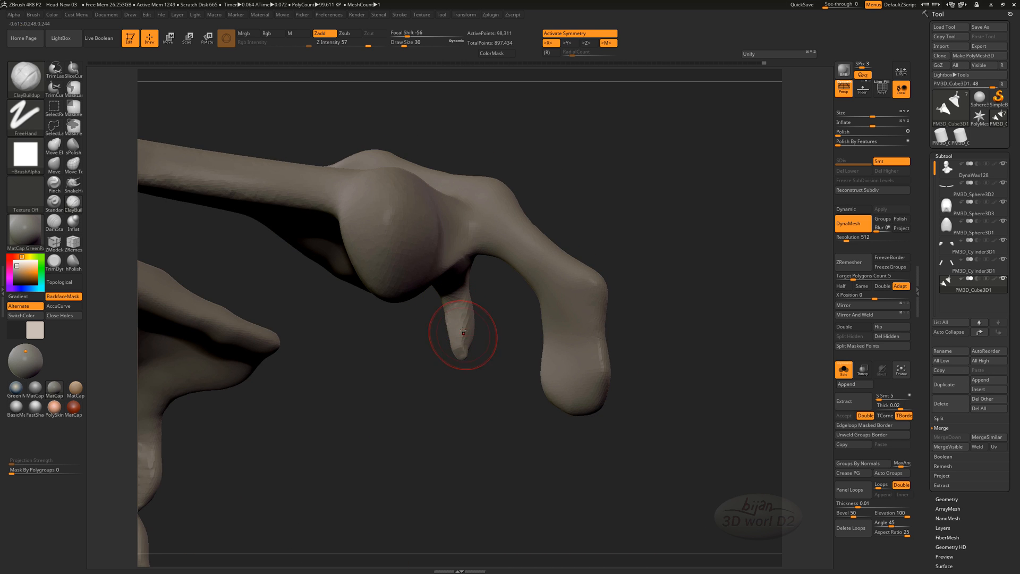
{"action": "left_click_drag", "start_coordinate": [463, 332], "coordinate": [461, 349]}
{"action": "mouse_move", "coordinate": [523, 367]}
{"action": "left_mouse_down"}
{"action": "mouse_move", "coordinate": [569, 303]}
{"action": "mouse_move", "coordinate": [494, 345]}
{"action": "mouse_move", "coordinate": [558, 388]}
{"action": "left_mouse_up"}
{"action": "mouse_move", "coordinate": [531, 367]}
{"action": "left_mouse_down"}
{"action": "mouse_move", "coordinate": [568, 380]}
{"action": "mouse_move", "coordinate": [581, 441]}
{"action": "mouse_move", "coordinate": [606, 451]}
{"action": "mouse_move", "coordinate": [643, 372]}
{"action": "mouse_move", "coordinate": [610, 383]}
{"action": "left_mouse_up"}
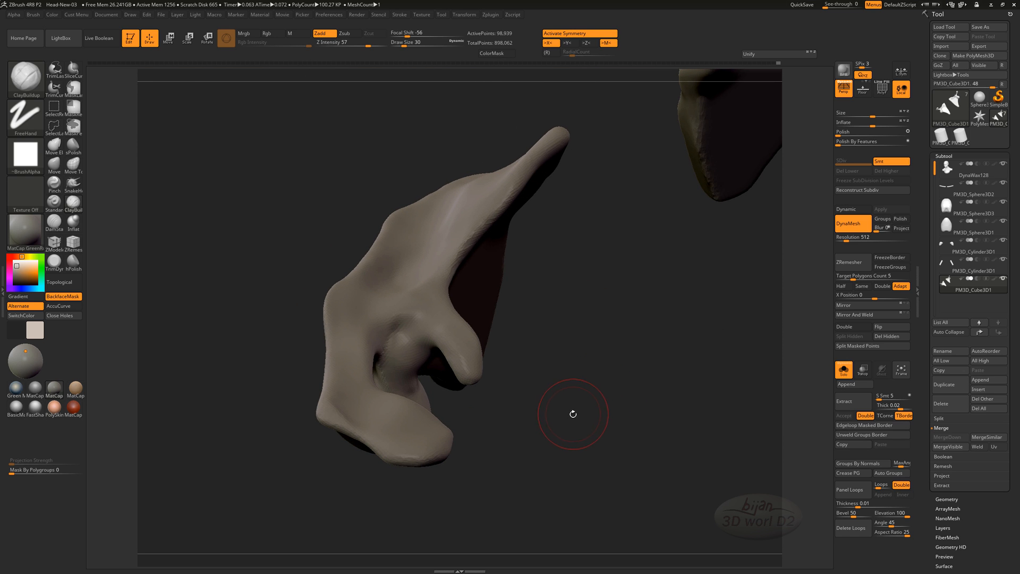
Adjust the blade's upper edge and bend the coracoid's tip outward with the Move brush.
{"action": "mouse_move", "coordinate": [581, 417]}
{"action": "left_mouse_down"}
{"action": "mouse_move", "coordinate": [555, 396]}
{"action": "mouse_move", "coordinate": [584, 409]}
{"action": "mouse_move", "coordinate": [582, 398]}
{"action": "left_mouse_up"}
{"action": "mouse_move", "coordinate": [502, 314]}
{"action": "left_mouse_down"}
{"action": "mouse_move", "coordinate": [475, 336]}
{"action": "mouse_move", "coordinate": [496, 340]}
{"action": "left_mouse_up"}
{"action": "mouse_move", "coordinate": [582, 409]}
{"action": "left_mouse_down"}
{"action": "mouse_move", "coordinate": [560, 353]}
{"action": "mouse_move", "coordinate": [638, 390]}
{"action": "mouse_move", "coordinate": [587, 383]}
{"action": "left_mouse_up"}
{"action": "left_click_drag", "start_coordinate": [649, 374], "coordinate": [611, 411]}
{"action": "key", "text": "b"}
{"action": "key", "text": "m"}
{"action": "key", "text": "v"}
{"action": "left_click_drag", "start_coordinate": [475, 291], "coordinate": [478, 268]}
{"action": "mouse_move", "coordinate": [603, 366]}
{"action": "left_mouse_down"}
{"action": "mouse_move", "coordinate": [536, 391]}
{"action": "mouse_move", "coordinate": [606, 356]}
{"action": "left_mouse_up"}
{"action": "mouse_move", "coordinate": [659, 390]}
{"action": "left_mouse_down"}
{"action": "mouse_move", "coordinate": [626, 407]}
{"action": "mouse_move", "coordinate": [627, 396]}
{"action": "left_mouse_up"}
{"action": "left_click_drag", "start_coordinate": [600, 327], "coordinate": [622, 314]}
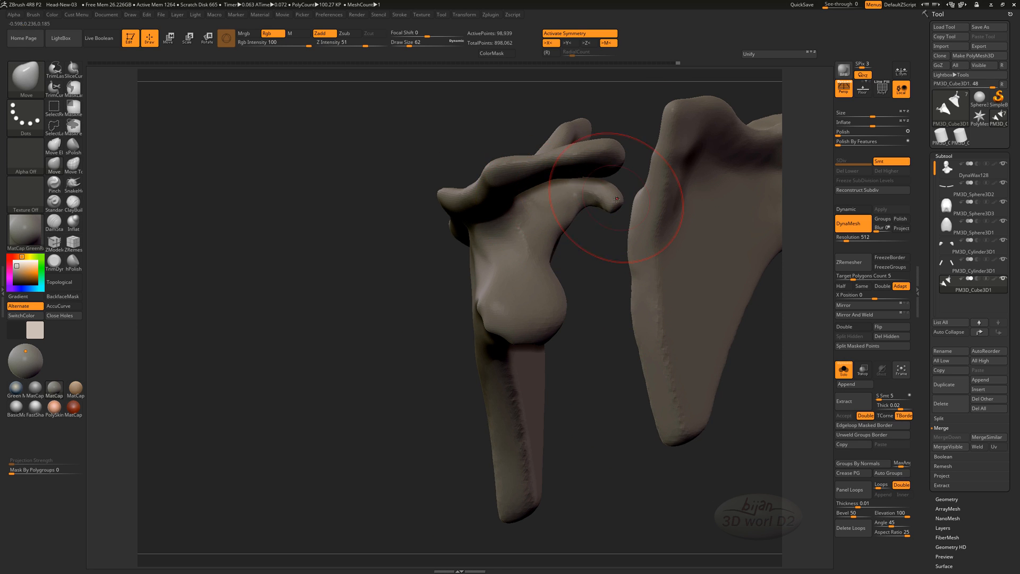
{"action": "left_click_drag", "start_coordinate": [617, 199], "coordinate": [627, 196]}
Flatten and shape the face of the socket knob with ClayBuildup strokes, smoothing the surface.
{"action": "mouse_move", "coordinate": [646, 372]}
{"action": "left_mouse_down"}
{"action": "mouse_move", "coordinate": [614, 399]}
{"action": "mouse_move", "coordinate": [647, 394]}
{"action": "mouse_move", "coordinate": [609, 384]}
{"action": "left_mouse_up"}
{"action": "key", "text": "b"}
{"action": "key", "text": "c"}
{"action": "key", "text": "b"}
{"action": "left_click_drag", "start_coordinate": [548, 293], "coordinate": [537, 304]}
{"action": "left_click_drag", "start_coordinate": [523, 276], "coordinate": [531, 300], "text": "shift"}
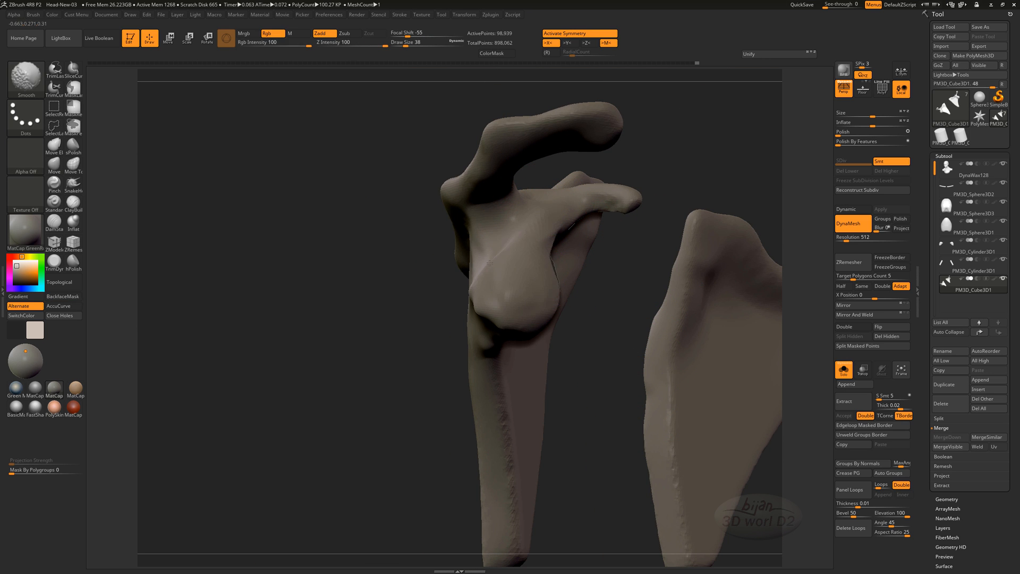
{"action": "mouse_move", "coordinate": [644, 391]}
{"action": "left_mouse_down"}
{"action": "mouse_move", "coordinate": [606, 405]}
{"action": "mouse_move", "coordinate": [641, 398]}
{"action": "mouse_move", "coordinate": [606, 428]}
{"action": "mouse_move", "coordinate": [545, 272]}
{"action": "mouse_move", "coordinate": [547, 308]}
{"action": "mouse_move", "coordinate": [686, 383]}
{"action": "mouse_move", "coordinate": [609, 439]}
{"action": "mouse_move", "coordinate": [637, 409]}
{"action": "left_mouse_up"}
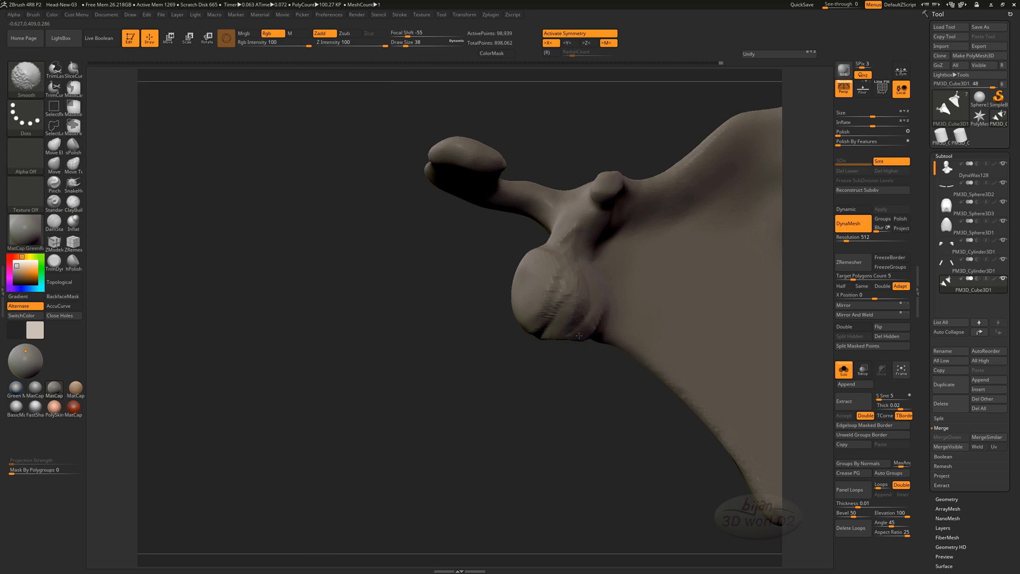
{"action": "left_click_drag", "start_coordinate": [547, 281], "coordinate": [566, 308], "text": "shift"}
{"action": "mouse_move", "coordinate": [664, 382]}
{"action": "left_mouse_down"}
{"action": "mouse_move", "coordinate": [707, 366]}
{"action": "mouse_move", "coordinate": [611, 414]}
{"action": "left_mouse_up"}
{"action": "left_click_drag", "start_coordinate": [552, 287], "coordinate": [575, 259]}
Carve a broad shallow hollow into the blade's front face with inverted ClayBuildup strokes and smooth it.
{"action": "mouse_move", "coordinate": [452, 404]}
{"action": "left_mouse_down"}
{"action": "mouse_move", "coordinate": [537, 499]}
{"action": "mouse_move", "coordinate": [539, 481]}
{"action": "left_mouse_up"}
{"action": "left_click_drag", "start_coordinate": [457, 255], "coordinate": [491, 268]}
{"action": "mouse_move", "coordinate": [627, 393]}
{"action": "left_mouse_down"}
{"action": "mouse_move", "coordinate": [536, 406]}
{"action": "mouse_move", "coordinate": [506, 433]}
{"action": "mouse_move", "coordinate": [382, 441]}
{"action": "left_mouse_up"}
{"action": "left_click_drag", "start_coordinate": [755, 405], "coordinate": [757, 454]}
{"action": "left_click_drag", "start_coordinate": [488, 281], "coordinate": [577, 380], "text": "alt"}
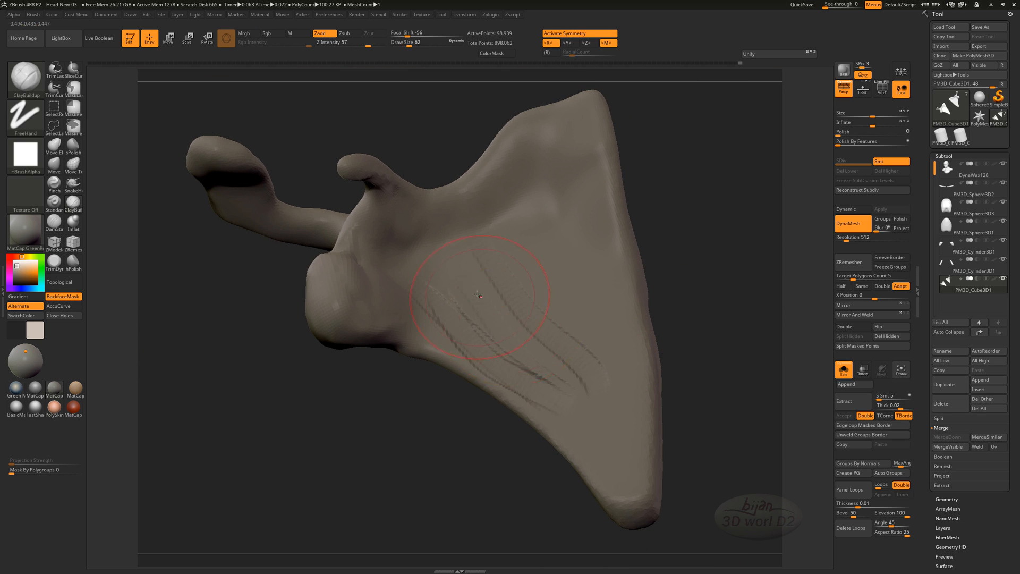
{"action": "left_click_drag", "start_coordinate": [479, 296], "coordinate": [574, 407], "text": "alt"}
{"action": "left_click_drag", "start_coordinate": [563, 367], "coordinate": [510, 318], "text": "shift"}
{"action": "mouse_move", "coordinate": [746, 367]}
{"action": "left_mouse_down"}
{"action": "mouse_move", "coordinate": [622, 406]}
{"action": "mouse_move", "coordinate": [590, 367]}
{"action": "left_mouse_up"}
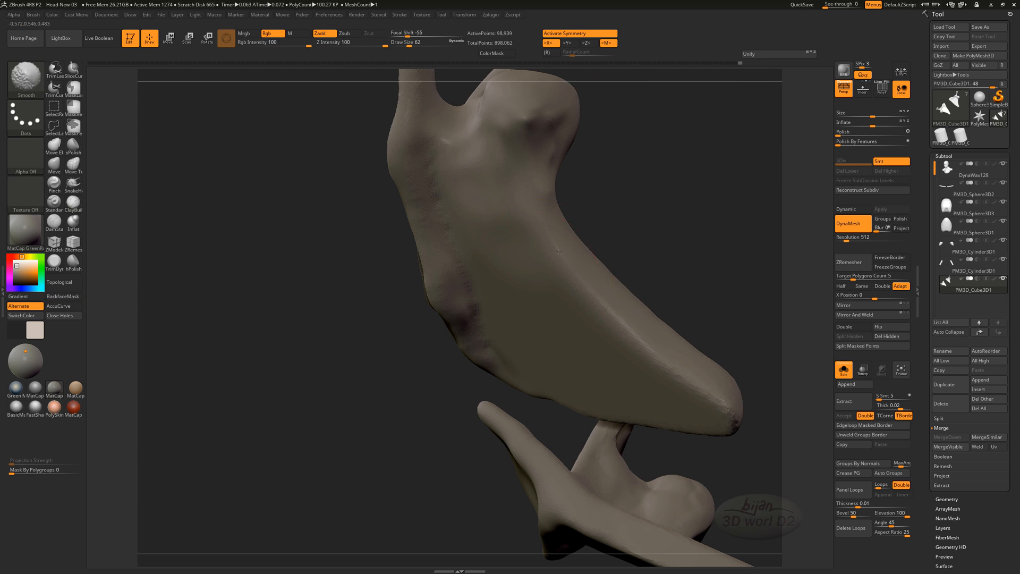
Shape the blade's surface and outer border between the lower tip and the socket with ClayBuildup, smoothing the strokes.
{"action": "left_click_drag", "start_coordinate": [558, 251], "coordinate": [650, 319], "text": "shift"}
{"action": "mouse_move", "coordinate": [712, 401]}
{"action": "left_mouse_down"}
{"action": "mouse_move", "coordinate": [621, 318]}
{"action": "mouse_move", "coordinate": [682, 342]}
{"action": "left_mouse_up"}
{"action": "mouse_move", "coordinate": [755, 318]}
{"action": "left_mouse_down"}
{"action": "mouse_move", "coordinate": [643, 411]}
{"action": "mouse_move", "coordinate": [676, 375]}
{"action": "mouse_move", "coordinate": [675, 433]}
{"action": "left_mouse_up"}
{"action": "left_click_drag", "start_coordinate": [481, 297], "coordinate": [460, 351]}
{"action": "left_click_drag", "start_coordinate": [519, 326], "coordinate": [468, 367]}
{"action": "left_click_drag", "start_coordinate": [566, 287], "coordinate": [526, 372]}
{"action": "left_click_drag", "start_coordinate": [519, 292], "coordinate": [478, 340], "text": "shift"}
{"action": "mouse_move", "coordinate": [658, 443]}
{"action": "left_mouse_down"}
{"action": "mouse_move", "coordinate": [639, 457]}
{"action": "mouse_move", "coordinate": [645, 464]}
{"action": "left_mouse_up"}
{"action": "left_click_drag", "start_coordinate": [550, 324], "coordinate": [494, 433]}
{"action": "left_click_drag", "start_coordinate": [616, 457], "coordinate": [557, 449]}
{"action": "left_click_drag", "start_coordinate": [526, 309], "coordinate": [420, 467], "text": "shift"}
{"action": "mouse_move", "coordinate": [648, 478]}
{"action": "left_mouse_down"}
{"action": "mouse_move", "coordinate": [582, 510]}
{"action": "mouse_move", "coordinate": [628, 393]}
{"action": "mouse_move", "coordinate": [659, 390]}
{"action": "mouse_move", "coordinate": [657, 405]}
{"action": "mouse_move", "coordinate": [611, 392]}
{"action": "left_mouse_up"}
{"action": "left_click_drag", "start_coordinate": [596, 208], "coordinate": [544, 276], "text": "shift"}
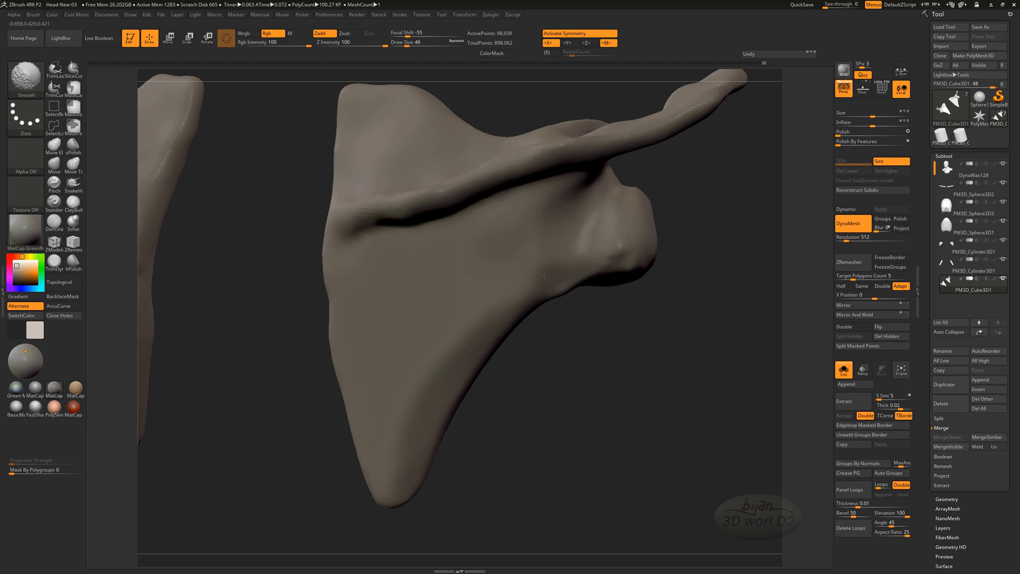
Add ClayBuildup strokes beside the socket neck and a diagonal fold across the back face below the ridge, smoothing both.
{"action": "mouse_move", "coordinate": [623, 374]}
{"action": "left_mouse_down"}
{"action": "mouse_move", "coordinate": [640, 372]}
{"action": "mouse_move", "coordinate": [612, 365]}
{"action": "left_mouse_up"}
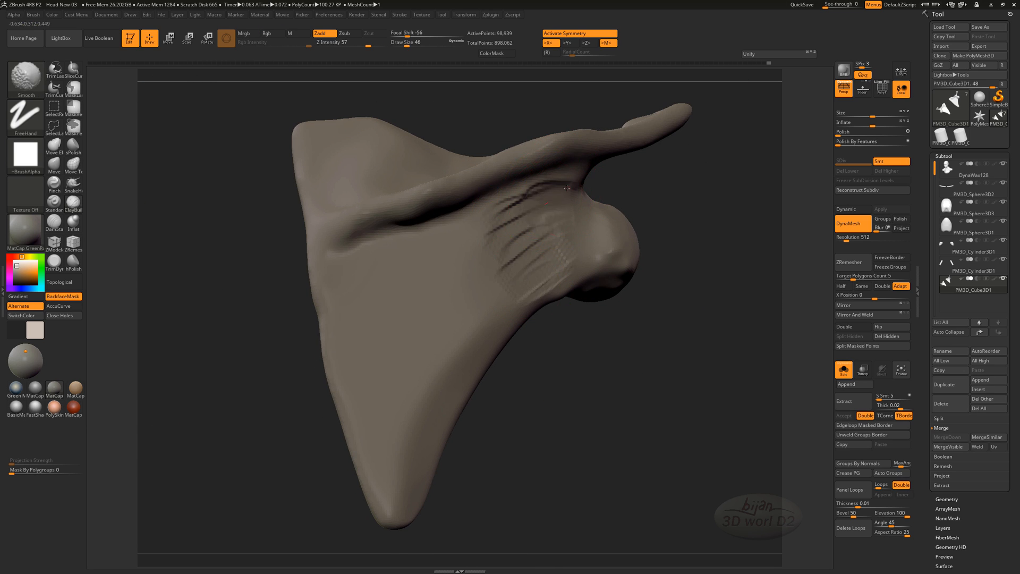
{"action": "left_click_drag", "start_coordinate": [567, 188], "coordinate": [542, 239], "text": "shift"}
{"action": "mouse_move", "coordinate": [601, 374]}
{"action": "left_mouse_down"}
{"action": "mouse_move", "coordinate": [543, 397]}
{"action": "mouse_move", "coordinate": [583, 409]}
{"action": "mouse_move", "coordinate": [592, 426]}
{"action": "left_mouse_up"}
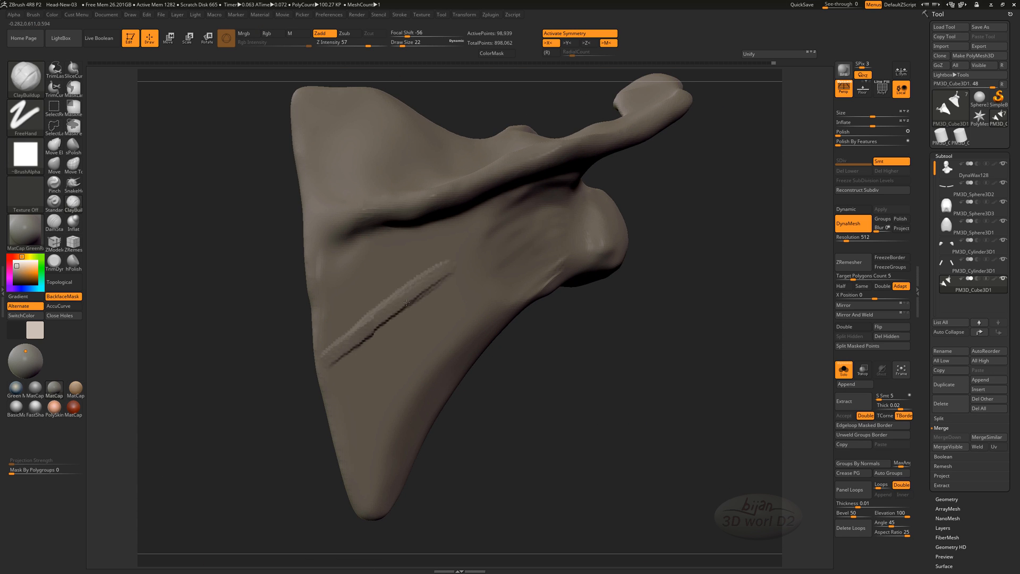
{"action": "mouse_move", "coordinate": [406, 302]}
{"action": "left_mouse_down", "text": "shift"}
{"action": "mouse_move", "coordinate": [365, 288]}
{"action": "mouse_move", "coordinate": [340, 324]}
{"action": "left_mouse_up", "text": "shift"}
Build up the inner border where the ridge begins with ClayBuildup strokes, and blend the ridge's root into it.
{"action": "mouse_move", "coordinate": [547, 405]}
{"action": "left_mouse_down"}
{"action": "mouse_move", "coordinate": [519, 400]}
{"action": "mouse_move", "coordinate": [511, 380]}
{"action": "left_mouse_up"}
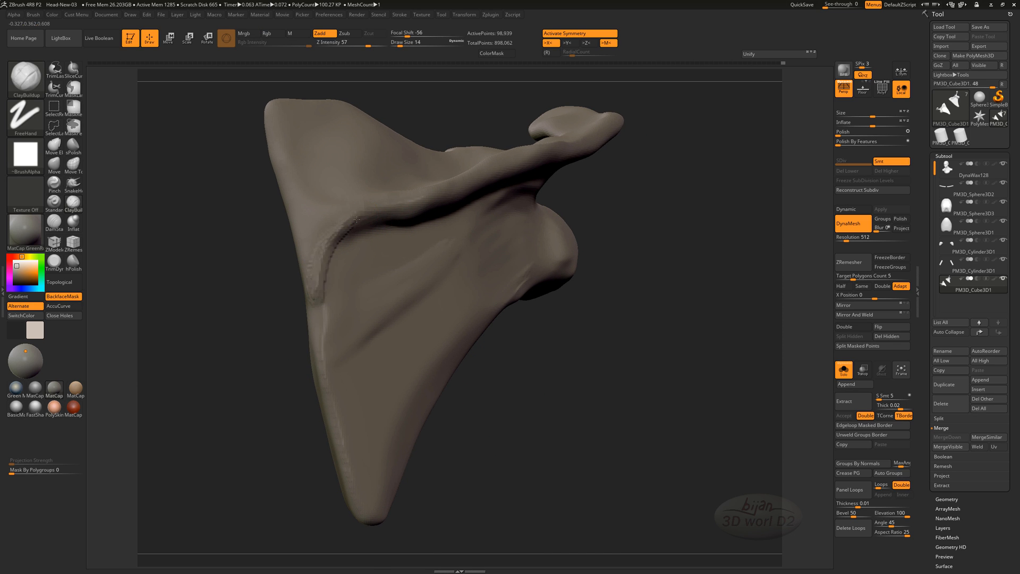
{"action": "left_click_drag", "start_coordinate": [356, 218], "coordinate": [384, 205]}
{"action": "left_click_drag", "start_coordinate": [320, 284], "coordinate": [343, 228], "text": "shift"}
{"action": "mouse_move", "coordinate": [518, 367]}
{"action": "left_mouse_down"}
{"action": "mouse_move", "coordinate": [553, 442]}
{"action": "mouse_move", "coordinate": [525, 366]}
{"action": "left_mouse_up"}
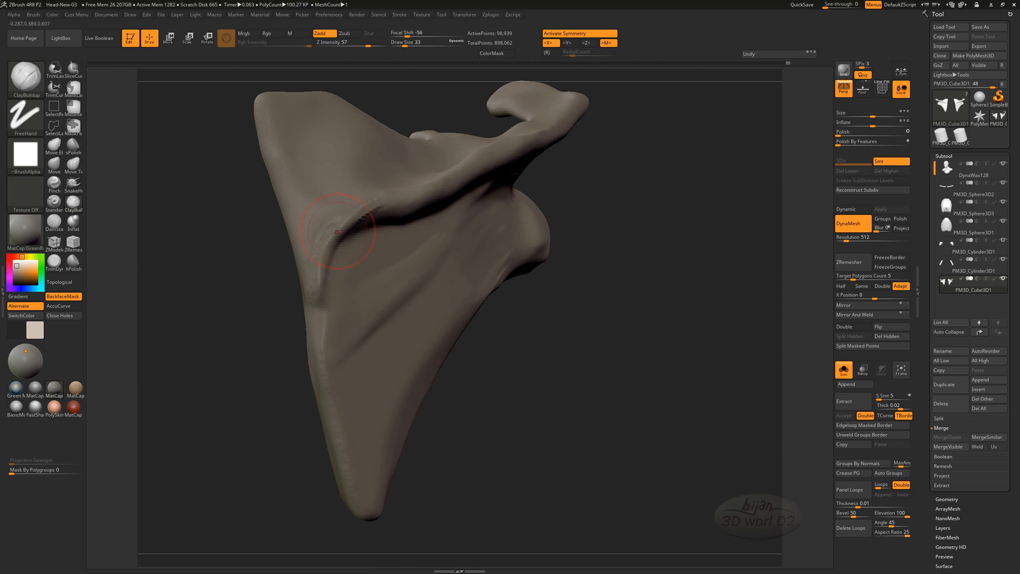
{"action": "left_click_drag", "start_coordinate": [337, 232], "coordinate": [341, 239], "text": "shift"}
{"action": "mouse_move", "coordinate": [491, 353]}
{"action": "left_mouse_down"}
{"action": "mouse_move", "coordinate": [514, 387]}
{"action": "mouse_move", "coordinate": [499, 364]}
{"action": "left_mouse_up"}
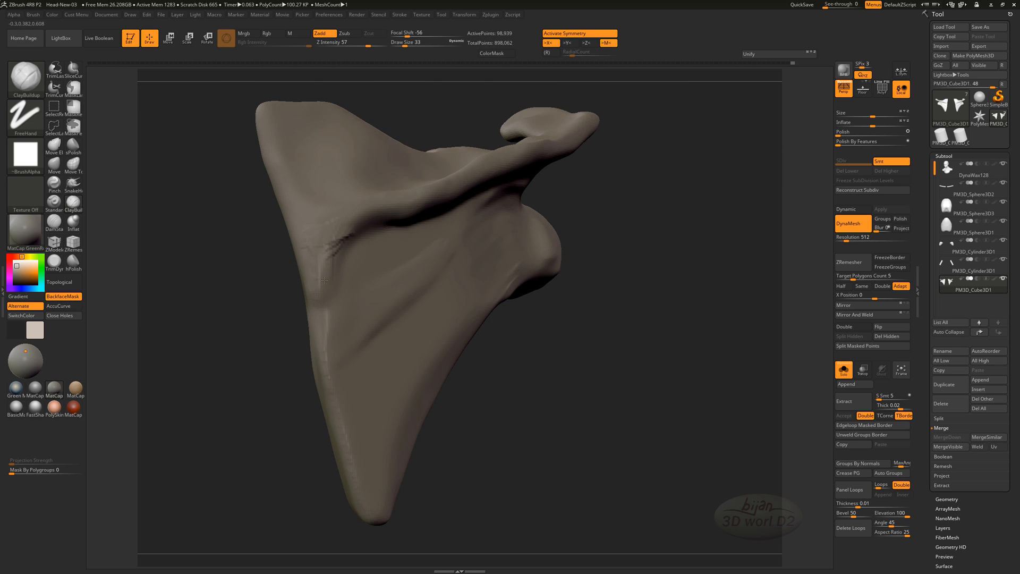
{"action": "left_click_drag", "start_coordinate": [324, 280], "coordinate": [343, 242], "text": "shift"}
{"action": "mouse_move", "coordinate": [550, 459]}
{"action": "left_mouse_down"}
{"action": "mouse_move", "coordinate": [603, 387]}
{"action": "mouse_move", "coordinate": [603, 417]}
{"action": "mouse_move", "coordinate": [594, 403]}
{"action": "left_mouse_up"}
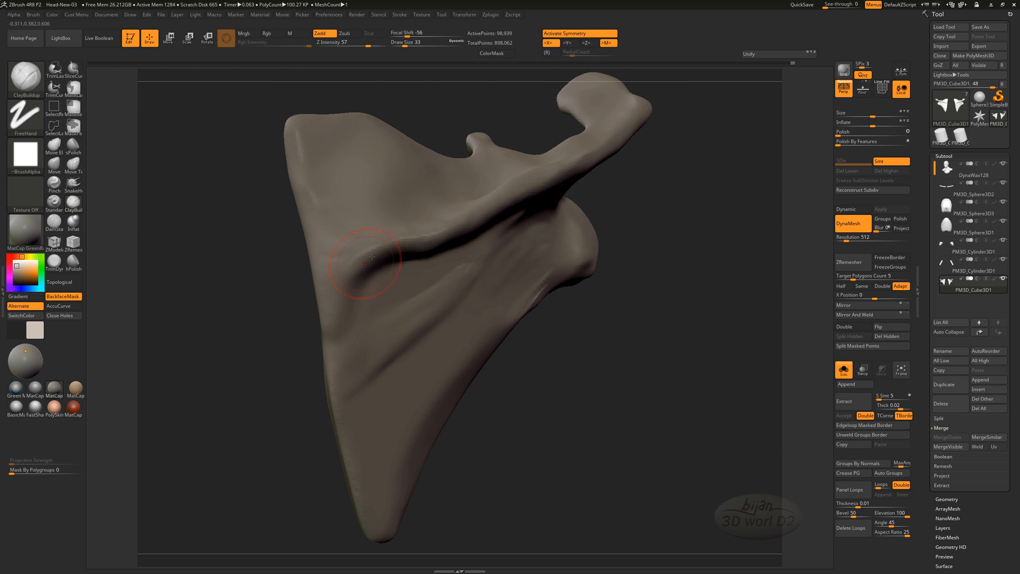
Refine the inner half of the ridge on the blade's back with ClayBuildup strokes and smoothing.
{"action": "left_click_drag", "start_coordinate": [531, 361], "coordinate": [558, 411]}
{"action": "left_click_drag", "start_coordinate": [435, 242], "coordinate": [449, 252], "text": "shift"}
{"action": "mouse_move", "coordinate": [574, 441]}
{"action": "left_mouse_down"}
{"action": "mouse_move", "coordinate": [537, 388]}
{"action": "mouse_move", "coordinate": [563, 403]}
{"action": "left_mouse_up"}
{"action": "left_click_drag", "start_coordinate": [448, 237], "coordinate": [467, 236]}
{"action": "mouse_move", "coordinate": [595, 409]}
{"action": "left_mouse_down"}
{"action": "mouse_move", "coordinate": [629, 451]}
{"action": "mouse_move", "coordinate": [598, 523]}
{"action": "left_mouse_up"}
{"action": "left_click_drag", "start_coordinate": [460, 264], "coordinate": [482, 268], "text": "shift"}
Pull the blade's upper inner corner into a narrower, slanted point with the Move brush and smooth it.
{"action": "mouse_move", "coordinate": [553, 472]}
{"action": "left_mouse_down"}
{"action": "mouse_move", "coordinate": [531, 393]}
{"action": "mouse_move", "coordinate": [569, 426]}
{"action": "mouse_move", "coordinate": [576, 541]}
{"action": "mouse_move", "coordinate": [616, 438]}
{"action": "mouse_move", "coordinate": [658, 431]}
{"action": "mouse_move", "coordinate": [619, 401]}
{"action": "left_mouse_up"}
{"action": "key", "text": "b"}
{"action": "key", "text": "m"}
{"action": "key", "text": "v"}
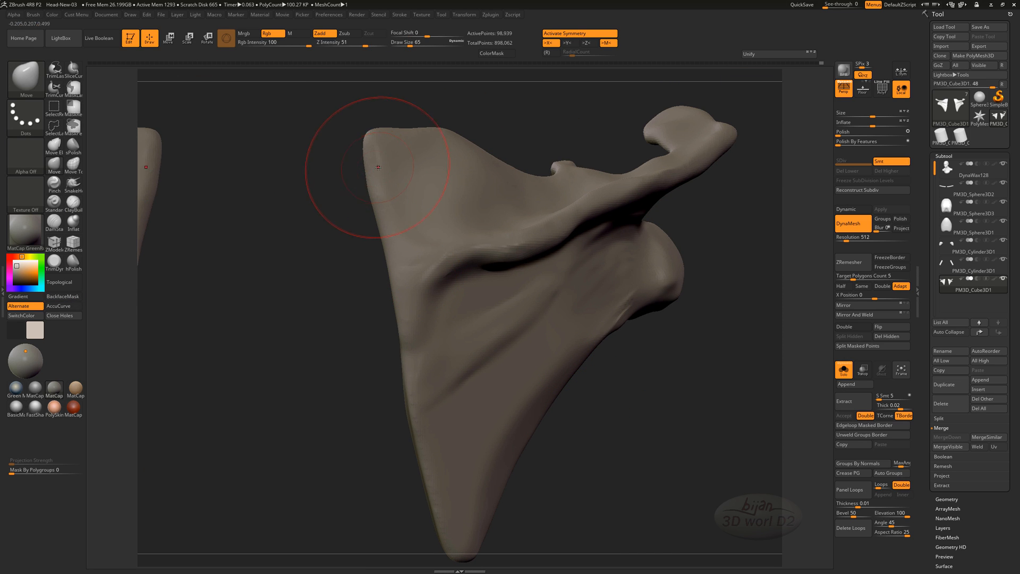
{"action": "left_click_drag", "start_coordinate": [374, 169], "coordinate": [407, 138]}
{"action": "left_click_drag", "start_coordinate": [391, 191], "coordinate": [408, 190]}
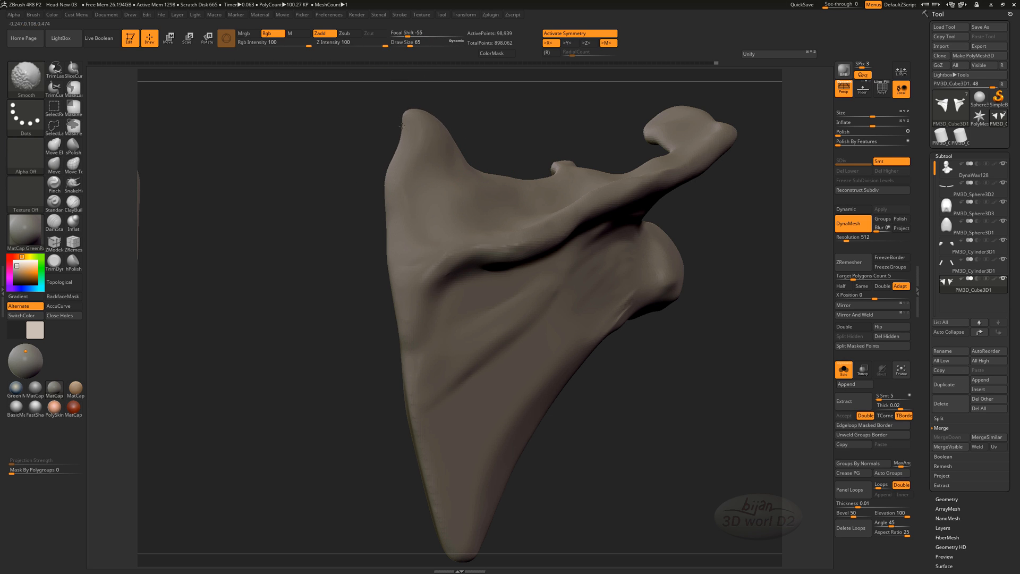
{"action": "left_click_drag", "start_coordinate": [402, 128], "coordinate": [405, 125]}
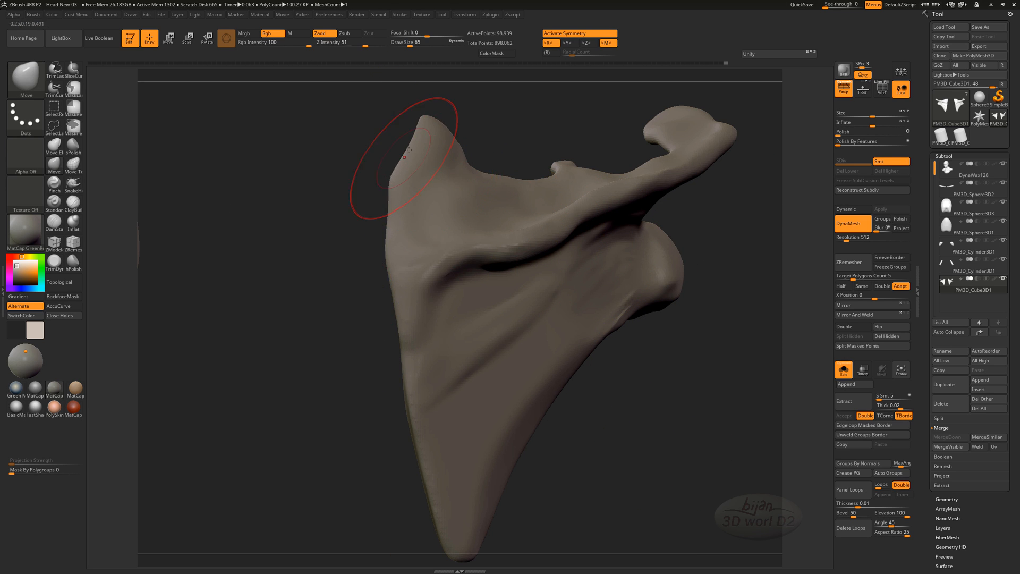
Build up a rim along the inner border of the blade's front face with ClayBuildup and smooth it.
{"action": "left_click_drag", "start_coordinate": [638, 468], "coordinate": [626, 405], "text": "alt"}
{"action": "mouse_move", "coordinate": [567, 468]}
{"action": "left_mouse_down", "text": "alt"}
{"action": "mouse_move", "coordinate": [563, 438]}
{"action": "mouse_move", "coordinate": [626, 414]}
{"action": "mouse_move", "coordinate": [568, 394]}
{"action": "left_mouse_up", "text": "alt"}
{"action": "key", "text": "b"}
{"action": "key", "text": "c"}
{"action": "key", "text": "b"}
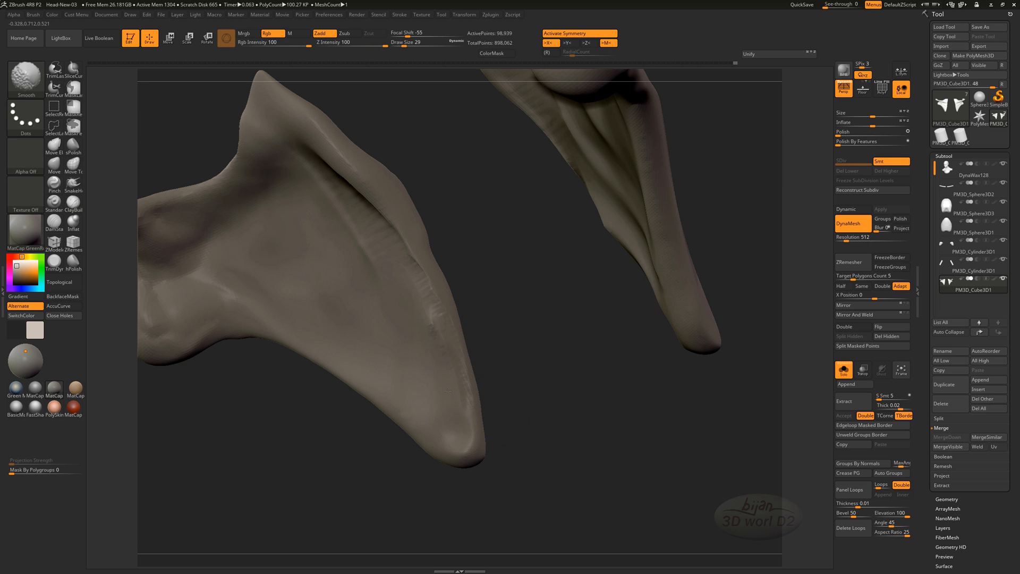
{"action": "left_click_drag", "start_coordinate": [448, 390], "coordinate": [453, 323]}
{"action": "mouse_move", "coordinate": [513, 268]}
{"action": "left_mouse_down"}
{"action": "mouse_move", "coordinate": [647, 262]}
{"action": "mouse_move", "coordinate": [649, 357]}
{"action": "mouse_move", "coordinate": [247, 506]}
{"action": "mouse_move", "coordinate": [502, 292]}
{"action": "mouse_move", "coordinate": [453, 419]}
{"action": "left_mouse_up"}
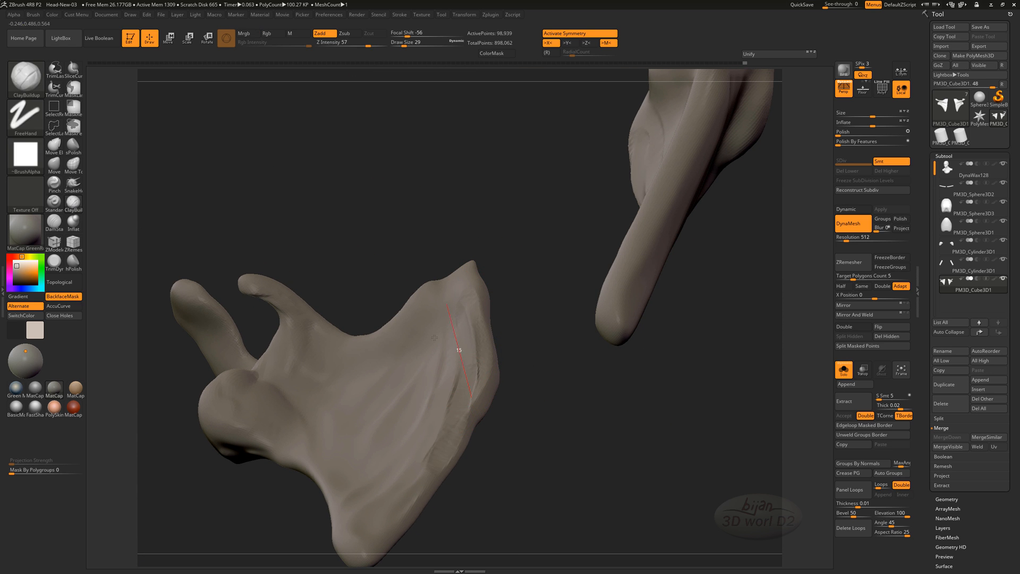
{"action": "left_click_drag", "start_coordinate": [460, 340], "coordinate": [471, 380], "text": "shift"}
Add ClayBuildup strokes around the socket neck and along the outer border on the blade's back face.
{"action": "mouse_move", "coordinate": [523, 329]}
{"action": "left_mouse_down"}
{"action": "mouse_move", "coordinate": [561, 384]}
{"action": "mouse_move", "coordinate": [622, 347]}
{"action": "mouse_move", "coordinate": [575, 452]}
{"action": "mouse_move", "coordinate": [502, 306]}
{"action": "left_mouse_up"}
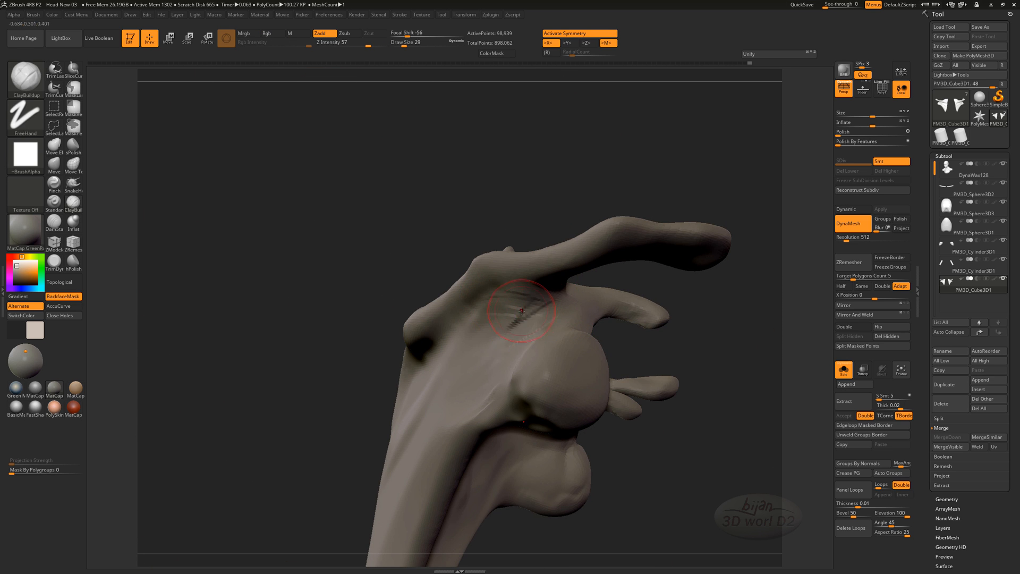
{"action": "left_click_drag", "start_coordinate": [429, 471], "coordinate": [517, 402]}
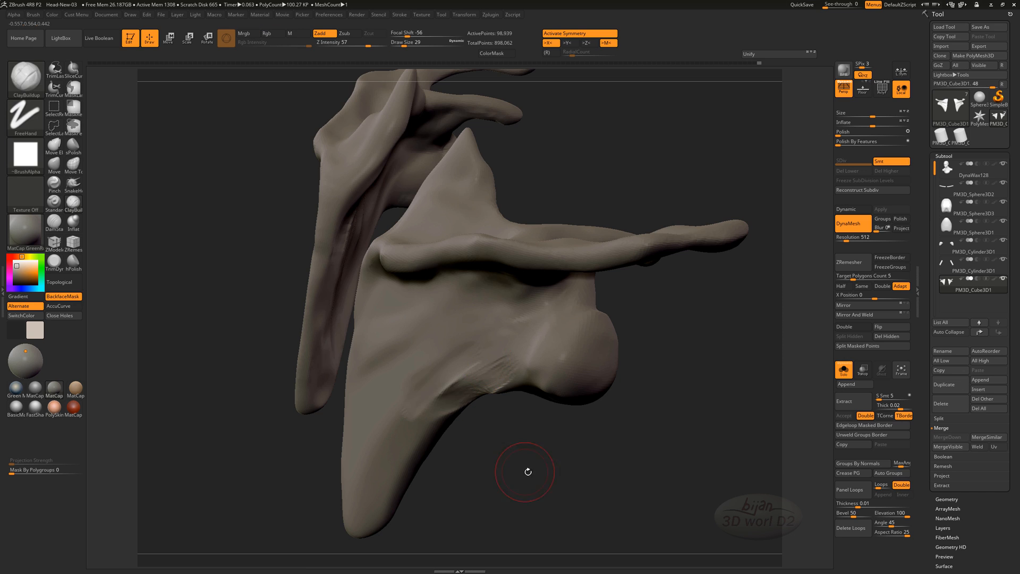
{"action": "left_click_drag", "start_coordinate": [528, 471], "coordinate": [529, 464]}
{"action": "mouse_move", "coordinate": [505, 509]}
{"action": "left_mouse_down"}
{"action": "mouse_move", "coordinate": [453, 485]}
{"action": "mouse_move", "coordinate": [462, 268]}
{"action": "left_mouse_up"}
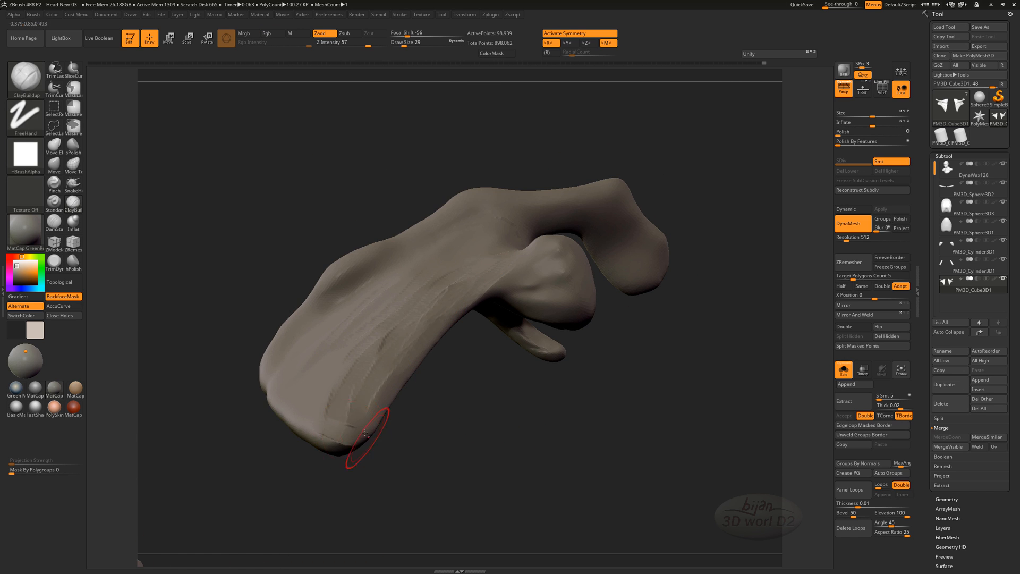
{"action": "mouse_move", "coordinate": [537, 350]}
{"action": "left_mouse_down"}
{"action": "mouse_move", "coordinate": [547, 435]}
{"action": "mouse_move", "coordinate": [570, 420]}
{"action": "left_mouse_up"}
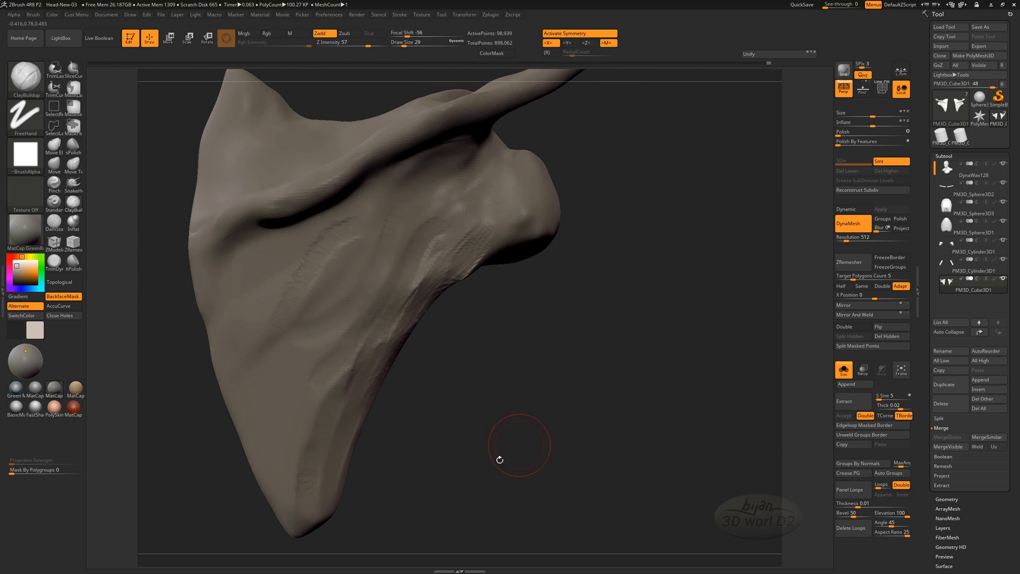
Reshape the blade's outer border and the underside of the socket neck with the Move brush.
{"action": "mouse_move", "coordinate": [500, 460]}
{"action": "left_mouse_down"}
{"action": "mouse_move", "coordinate": [428, 439]}
{"action": "mouse_move", "coordinate": [432, 460]}
{"action": "mouse_move", "coordinate": [451, 391]}
{"action": "left_mouse_up"}
{"action": "key", "text": "b"}
{"action": "key", "text": "m"}
{"action": "key", "text": "v"}
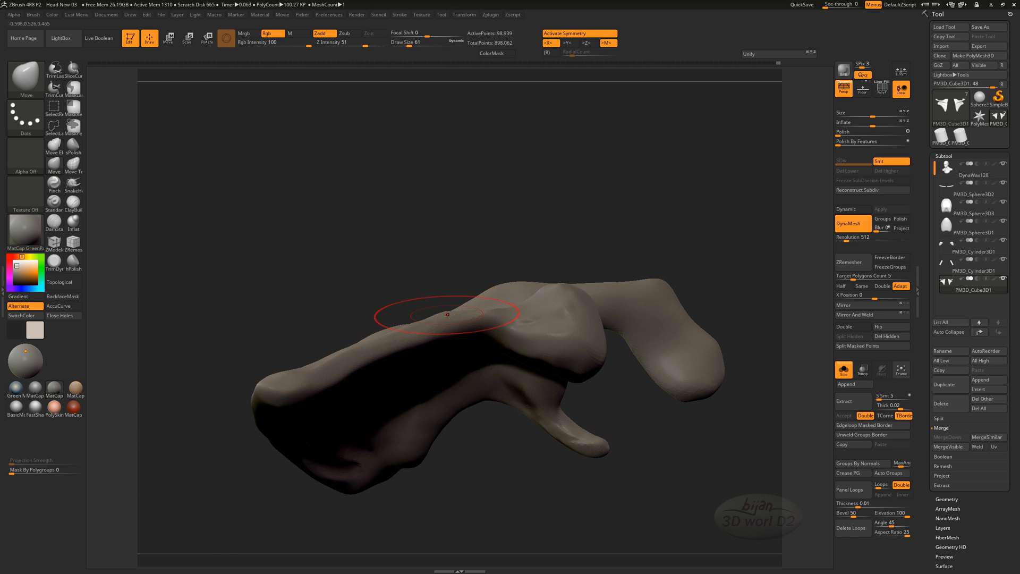
{"action": "left_click_drag", "start_coordinate": [503, 329], "coordinate": [526, 348]}
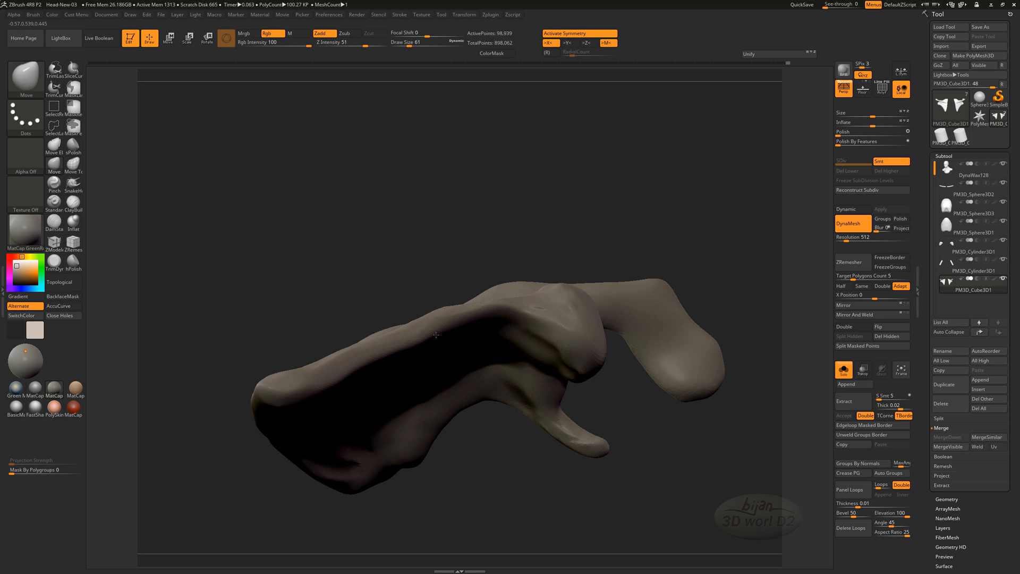
{"action": "left_click_drag", "start_coordinate": [574, 255], "coordinate": [585, 346]}
{"action": "left_click_drag", "start_coordinate": [631, 387], "coordinate": [536, 319]}
{"action": "left_click_drag", "start_coordinate": [447, 244], "coordinate": [471, 204]}
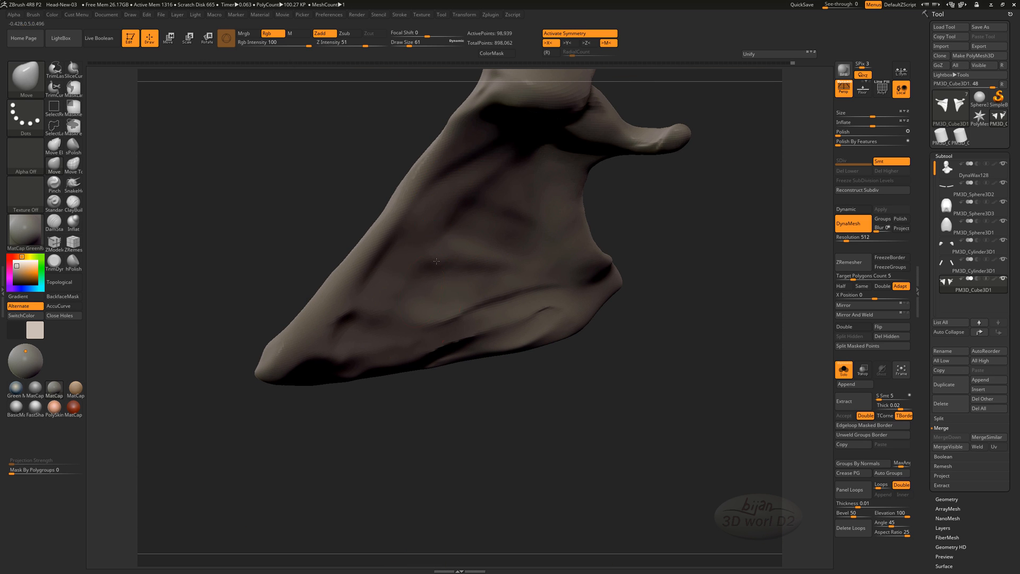
{"action": "left_click_drag", "start_coordinate": [436, 261], "coordinate": [296, 342]}
Fill in the front face near the lower tip and inner border with ClayBuildup strokes, and smooth them.
{"action": "key", "text": "b"}
{"action": "key", "text": "c"}
{"action": "key", "text": "b"}
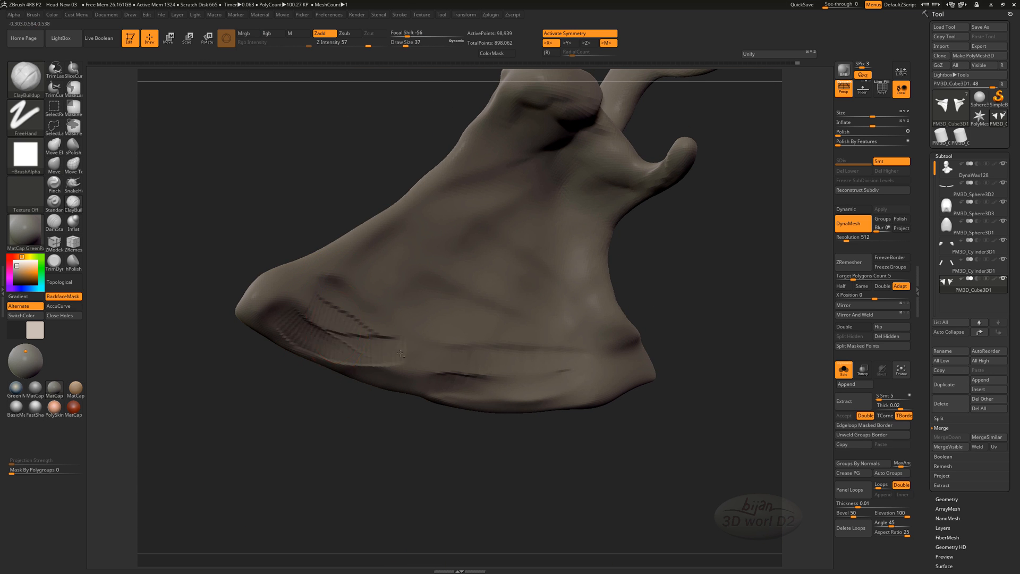
{"action": "left_click_drag", "start_coordinate": [273, 302], "coordinate": [255, 311]}
{"action": "mouse_move", "coordinate": [282, 303]}
{"action": "left_mouse_down", "text": "shift"}
{"action": "mouse_move", "coordinate": [326, 298]}
{"action": "mouse_move", "coordinate": [442, 356]}
{"action": "left_mouse_up", "text": "shift"}
{"action": "left_click_drag", "start_coordinate": [372, 340], "coordinate": [329, 324], "text": "shift"}
{"action": "mouse_move", "coordinate": [436, 361]}
{"action": "left_mouse_down"}
{"action": "mouse_move", "coordinate": [498, 359]}
{"action": "mouse_move", "coordinate": [531, 340]}
{"action": "left_mouse_up"}
{"action": "left_click_drag", "start_coordinate": [372, 329], "coordinate": [478, 358], "text": "shift"}
{"action": "mouse_move", "coordinate": [675, 340]}
{"action": "left_mouse_down"}
{"action": "mouse_move", "coordinate": [600, 403]}
{"action": "mouse_move", "coordinate": [531, 425]}
{"action": "left_mouse_up"}
Add ClayBuildup strokes to the back face between the ridge and the outer border, and smooth them.
{"action": "left_click_drag", "start_coordinate": [346, 269], "coordinate": [436, 287]}
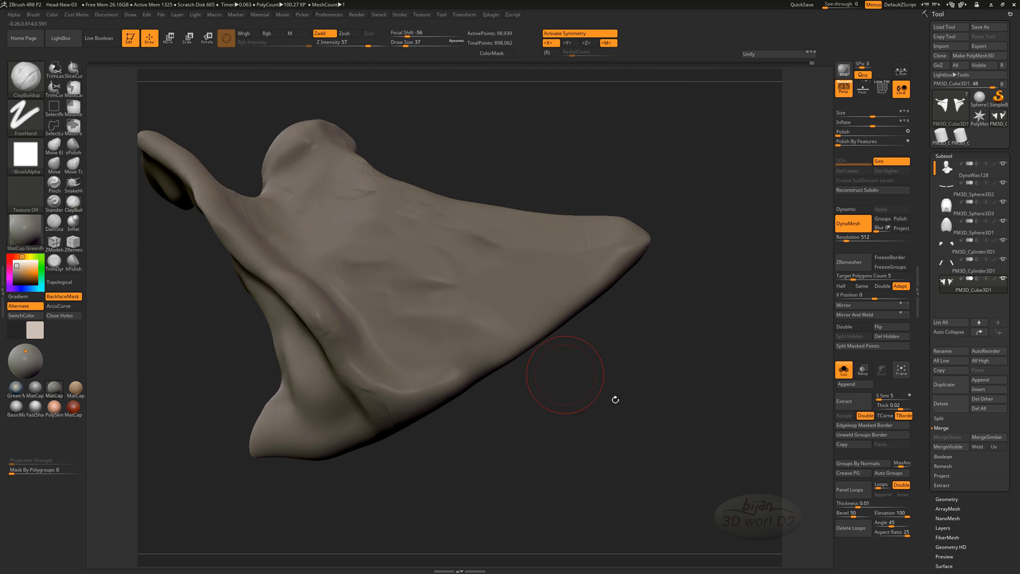
{"action": "left_click_drag", "start_coordinate": [613, 398], "coordinate": [478, 425]}
{"action": "left_click_drag", "start_coordinate": [297, 218], "coordinate": [381, 253], "text": "shift"}
{"action": "mouse_move", "coordinate": [340, 141]}
{"action": "left_mouse_down"}
{"action": "mouse_move", "coordinate": [409, 186]}
{"action": "mouse_move", "coordinate": [409, 197]}
{"action": "left_mouse_up"}
{"action": "mouse_move", "coordinate": [595, 345]}
{"action": "left_mouse_down"}
{"action": "mouse_move", "coordinate": [553, 329]}
{"action": "mouse_move", "coordinate": [505, 371]}
{"action": "mouse_move", "coordinate": [564, 370]}
{"action": "mouse_move", "coordinate": [392, 394]}
{"action": "left_mouse_up"}
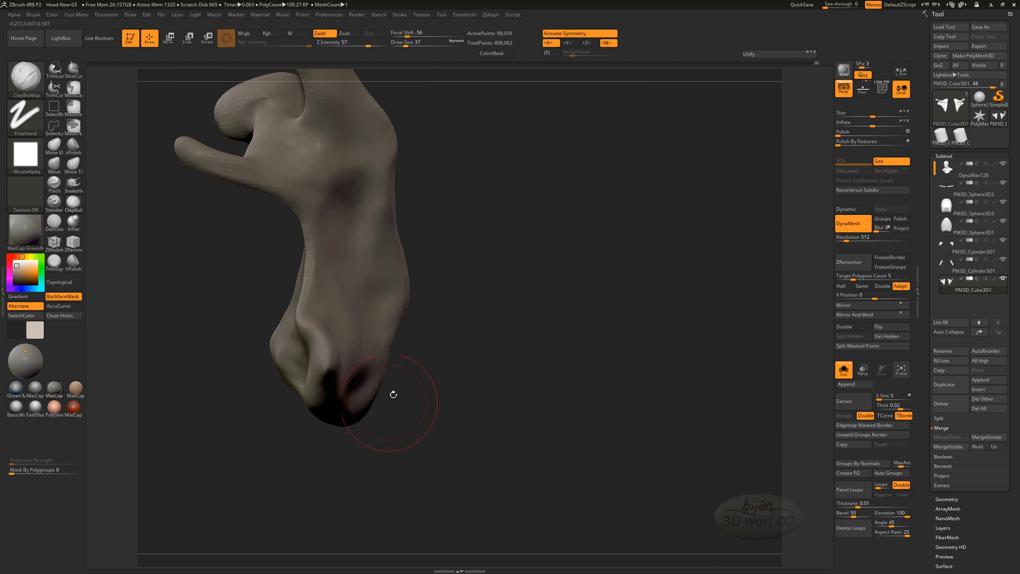
Adjust the blade's upper inner corner with the Move brush and smooth the front surface beside it.
{"action": "key", "text": "b"}
{"action": "key", "text": "m"}
{"action": "key", "text": "v"}
{"action": "left_click_drag", "start_coordinate": [308, 391], "coordinate": [481, 250]}
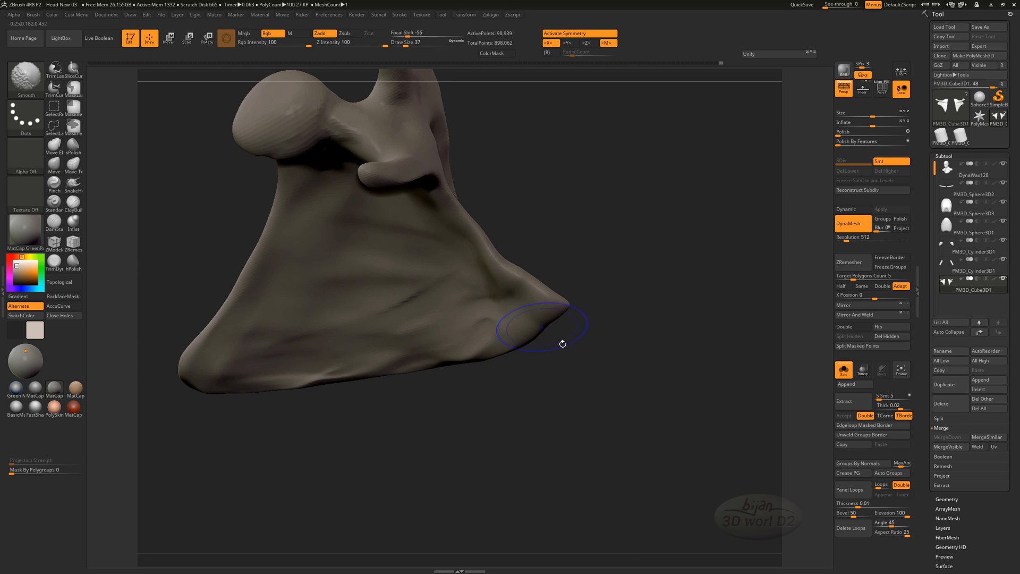
Smooth the blade's upper inner corner, nudge the border beside it with the Move brush, and update the DynaMesh.
{"action": "left_click_drag", "start_coordinate": [563, 343], "coordinate": [576, 266]}
{"action": "mouse_move", "coordinate": [547, 282]}
{"action": "left_mouse_down", "text": "shift"}
{"action": "mouse_move", "coordinate": [558, 304]}
{"action": "mouse_move", "coordinate": [550, 308]}
{"action": "left_mouse_up", "text": "shift"}
{"action": "mouse_move", "coordinate": [582, 319]}
{"action": "left_mouse_down"}
{"action": "mouse_move", "coordinate": [566, 387]}
{"action": "mouse_move", "coordinate": [588, 379]}
{"action": "left_mouse_up"}
{"action": "left_click_drag", "start_coordinate": [499, 270], "coordinate": [509, 281]}
{"action": "mouse_move", "coordinate": [589, 388]}
{"action": "left_mouse_down"}
{"action": "mouse_move", "coordinate": [557, 422]}
{"action": "mouse_move", "coordinate": [599, 392]}
{"action": "left_mouse_up"}
{"action": "left_click_drag", "start_coordinate": [644, 292], "coordinate": [689, 299]}
{"action": "mouse_move", "coordinate": [679, 302]}
{"action": "left_mouse_down"}
{"action": "mouse_move", "coordinate": [638, 351]}
{"action": "mouse_move", "coordinate": [604, 253]}
{"action": "mouse_move", "coordinate": [644, 261]}
{"action": "mouse_move", "coordinate": [683, 304]}
{"action": "mouse_move", "coordinate": [623, 337]}
{"action": "mouse_move", "coordinate": [569, 426]}
{"action": "mouse_move", "coordinate": [621, 425]}
{"action": "mouse_move", "coordinate": [519, 409]}
{"action": "mouse_move", "coordinate": [564, 442]}
{"action": "mouse_move", "coordinate": [540, 447]}
{"action": "mouse_move", "coordinate": [548, 471]}
{"action": "mouse_move", "coordinate": [512, 451]}
{"action": "mouse_move", "coordinate": [531, 432]}
{"action": "mouse_move", "coordinate": [523, 428]}
{"action": "left_mouse_up"}
{"action": "key", "text": "b"}
{"action": "key", "text": "c"}
{"action": "key", "text": "b"}
{"action": "key", "text": "shift"}
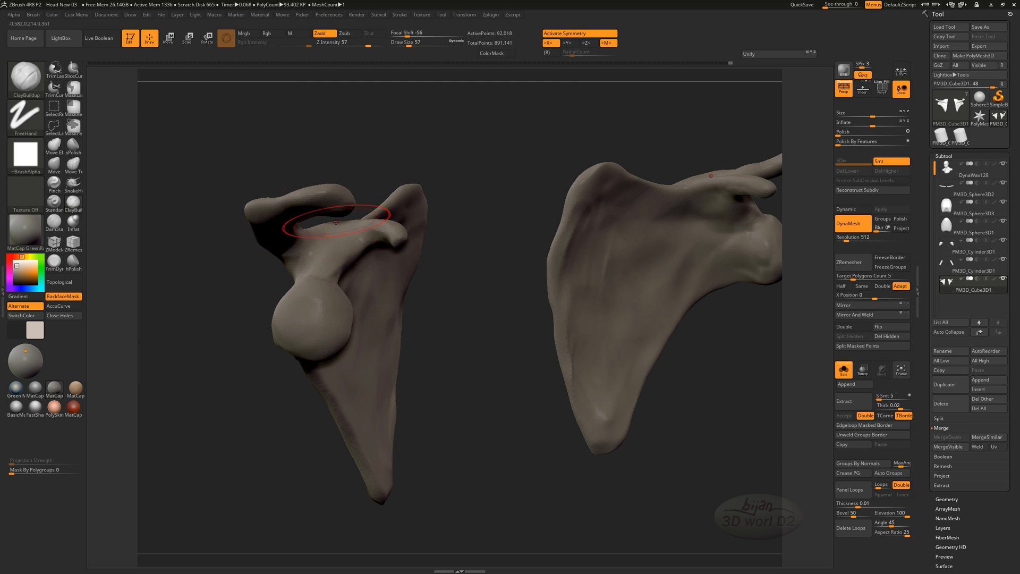
Reshape the top of the socket neck between the acromion and the coracoid with the Move brush.
{"action": "key", "text": "b"}
{"action": "key", "text": "m"}
{"action": "key", "text": "v"}
{"action": "left_click_drag", "start_coordinate": [321, 219], "coordinate": [325, 198]}
{"action": "left_click_drag", "start_coordinate": [323, 211], "coordinate": [322, 219]}
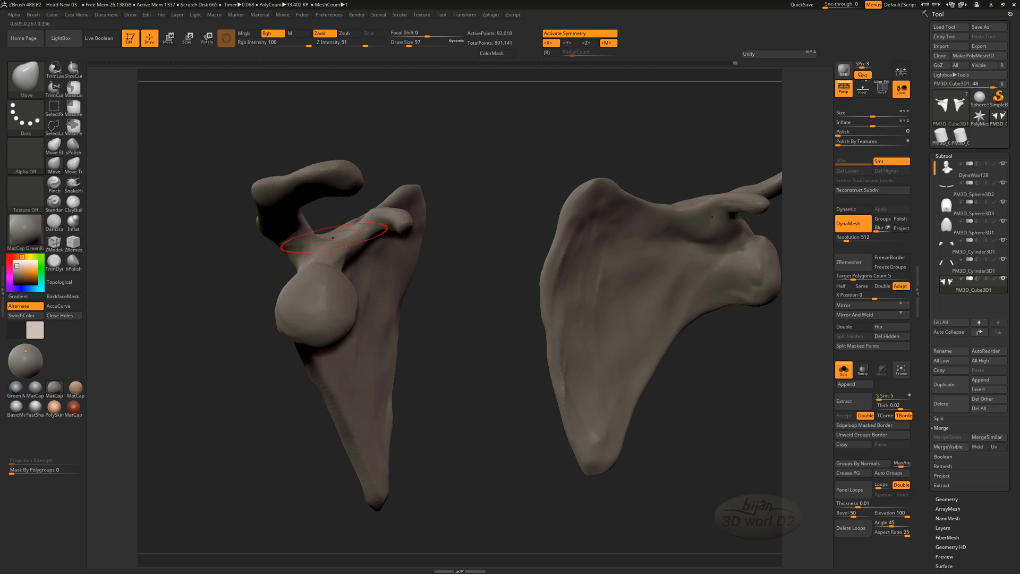
{"action": "left_click_drag", "start_coordinate": [420, 418], "coordinate": [466, 445]}
{"action": "left_click_drag", "start_coordinate": [405, 424], "coordinate": [357, 228]}
{"action": "left_click_drag", "start_coordinate": [469, 312], "coordinate": [539, 337]}
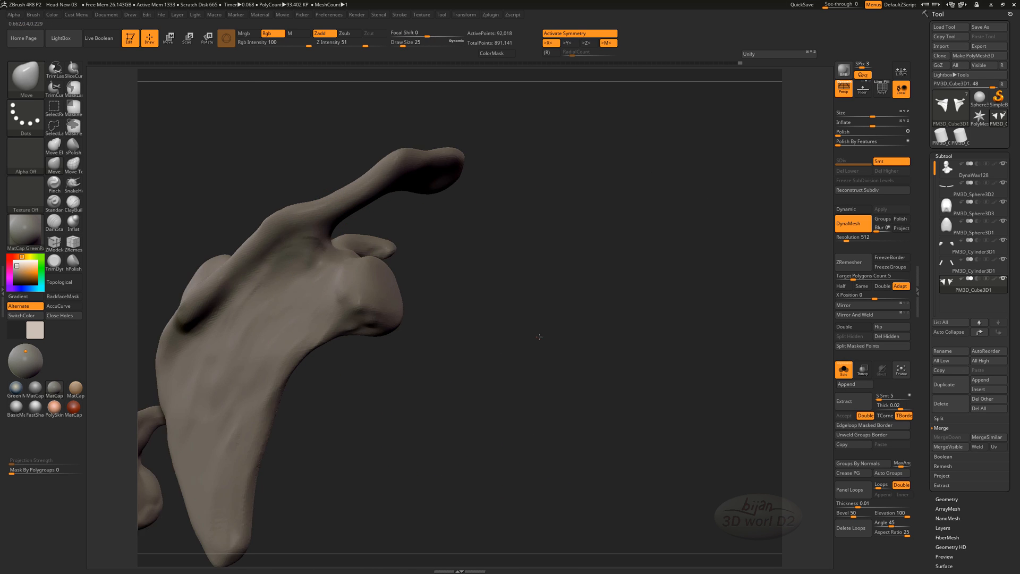
Hollow out the shoulder socket with ClayBuildup, smooth it, and pull its rim into a pear shape with the Move brush.
{"action": "mouse_move", "coordinate": [477, 374]}
{"action": "left_mouse_down"}
{"action": "mouse_move", "coordinate": [462, 318]}
{"action": "mouse_move", "coordinate": [452, 346]}
{"action": "left_mouse_up"}
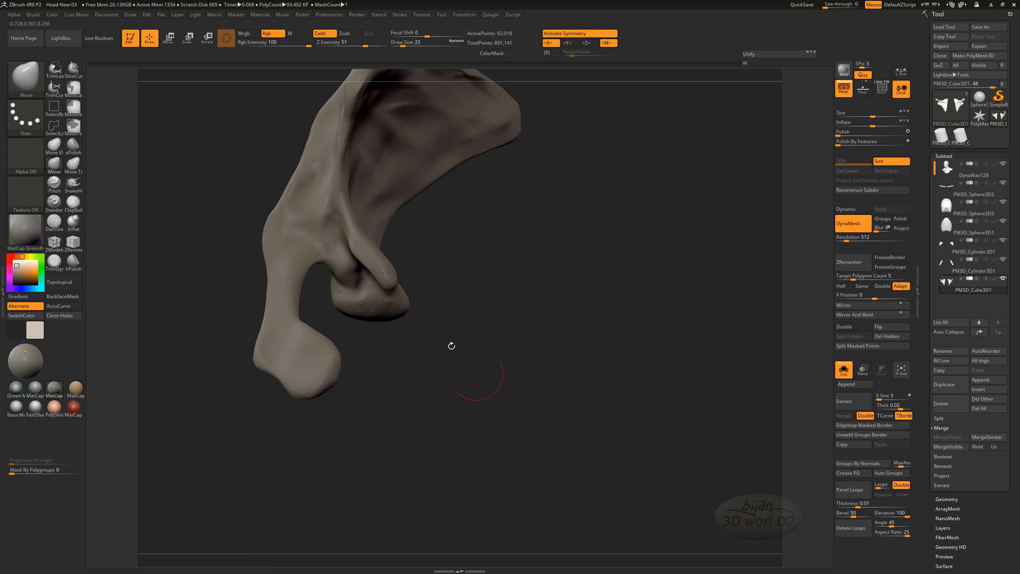
{"action": "left_click_drag", "start_coordinate": [490, 379], "coordinate": [565, 362]}
{"action": "left_click_drag", "start_coordinate": [541, 403], "coordinate": [526, 383]}
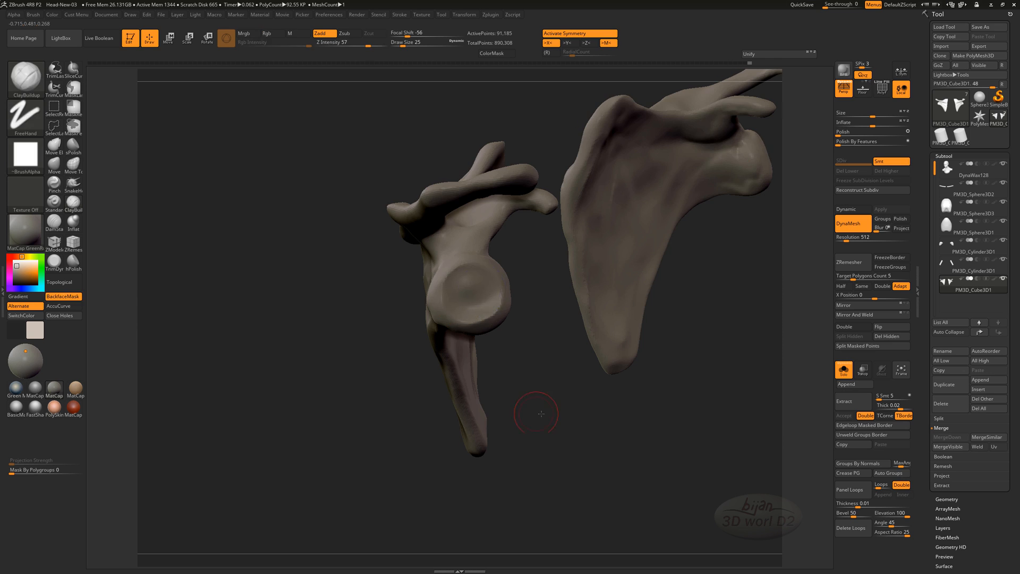
{"action": "mouse_move", "coordinate": [535, 417]}
{"action": "left_mouse_down"}
{"action": "mouse_move", "coordinate": [478, 297]}
{"action": "mouse_move", "coordinate": [459, 309]}
{"action": "left_mouse_up"}
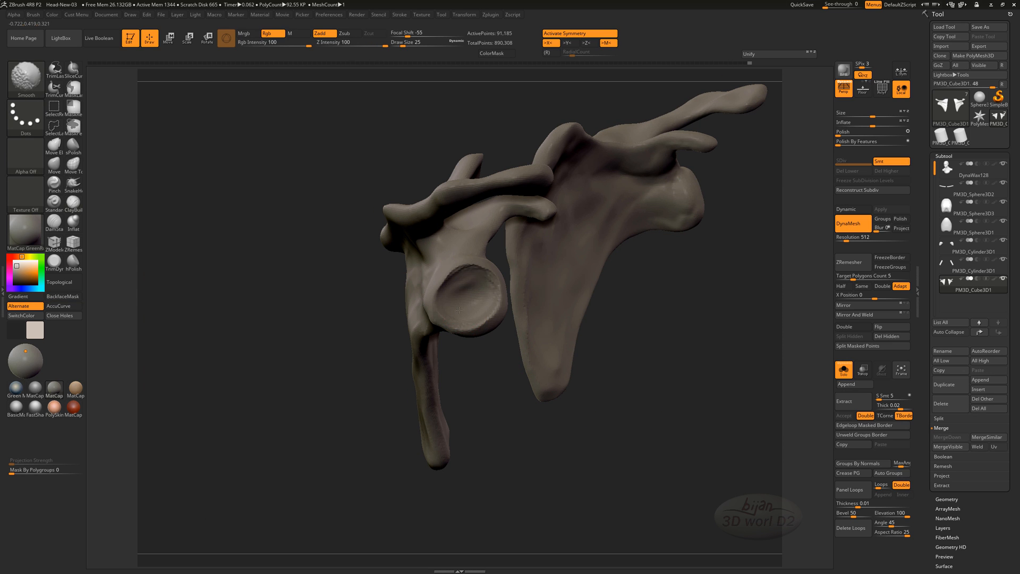
{"action": "mouse_move", "coordinate": [535, 478]}
{"action": "left_mouse_down"}
{"action": "mouse_move", "coordinate": [531, 400]}
{"action": "mouse_move", "coordinate": [482, 281]}
{"action": "left_mouse_up"}
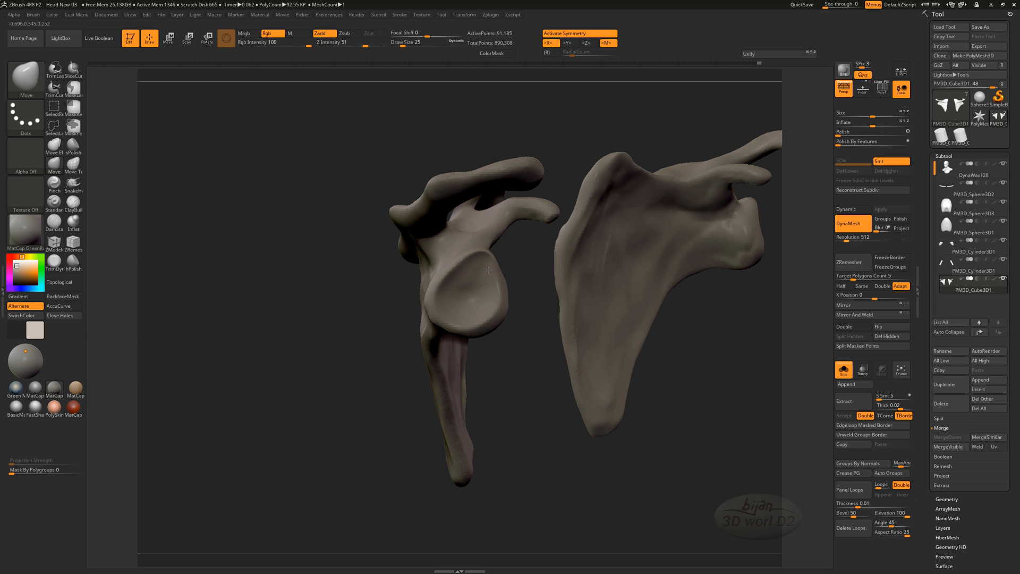
{"action": "left_click_drag", "start_coordinate": [527, 393], "coordinate": [538, 381]}
{"action": "mouse_move", "coordinate": [585, 407]}
{"action": "left_mouse_down"}
{"action": "mouse_move", "coordinate": [619, 389]}
{"action": "mouse_move", "coordinate": [590, 367]}
{"action": "mouse_move", "coordinate": [558, 372]}
{"action": "left_mouse_up"}
Add ClayBuildup strokes to the upper side of the socket neck below the coracoid, and smooth them.
{"action": "key", "text": "b"}
{"action": "key", "text": "c"}
{"action": "key", "text": "b"}
{"action": "left_click_drag", "start_coordinate": [497, 246], "coordinate": [485, 251]}
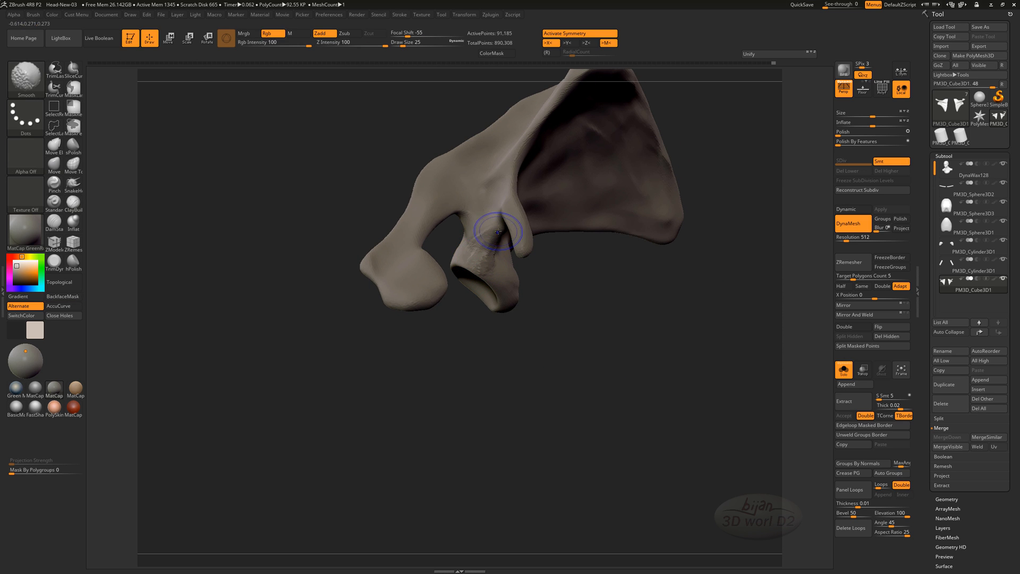
{"action": "left_click_drag", "start_coordinate": [523, 342], "coordinate": [551, 323]}
{"action": "left_click_drag", "start_coordinate": [492, 261], "coordinate": [482, 270]}
{"action": "mouse_move", "coordinate": [489, 268]}
{"action": "left_mouse_down", "text": "shift"}
{"action": "mouse_move", "coordinate": [497, 253]}
{"action": "mouse_move", "coordinate": [494, 260]}
{"action": "left_mouse_up", "text": "shift"}
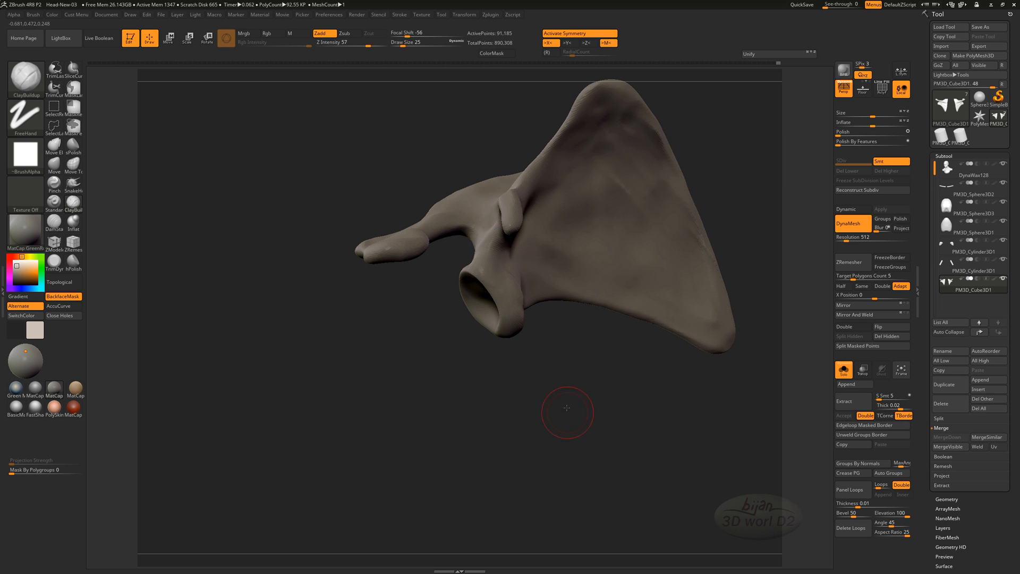
Fill in the front face of the socket neck with ClayBuildup strokes, and smooth them.
{"action": "mouse_move", "coordinate": [565, 409]}
{"action": "left_mouse_down"}
{"action": "mouse_move", "coordinate": [531, 441]}
{"action": "mouse_move", "coordinate": [526, 432]}
{"action": "left_mouse_up"}
{"action": "mouse_move", "coordinate": [512, 284]}
{"action": "left_mouse_down"}
{"action": "mouse_move", "coordinate": [500, 289]}
{"action": "mouse_move", "coordinate": [516, 285]}
{"action": "left_mouse_up"}
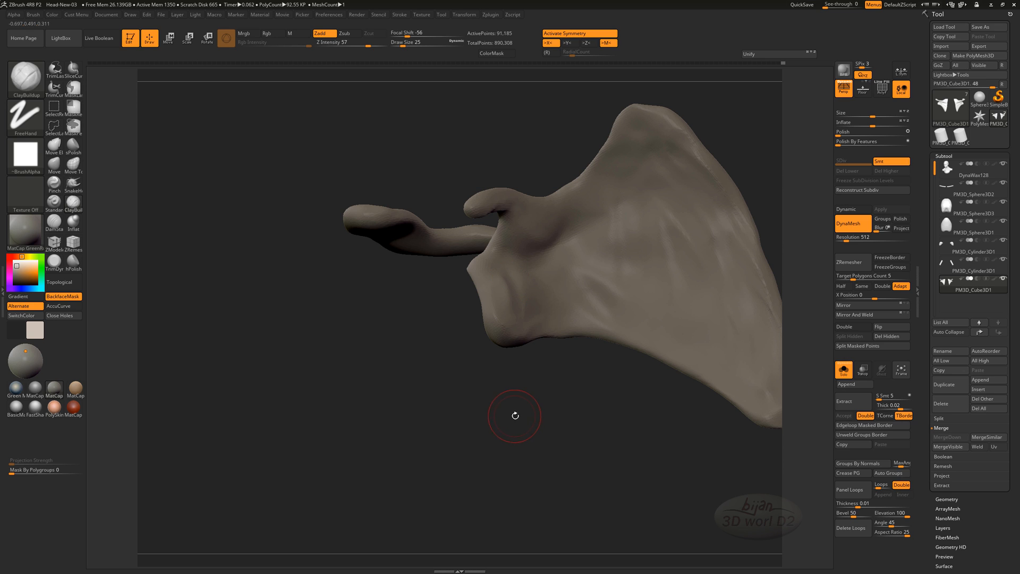
{"action": "left_click_drag", "start_coordinate": [527, 392], "coordinate": [529, 420]}
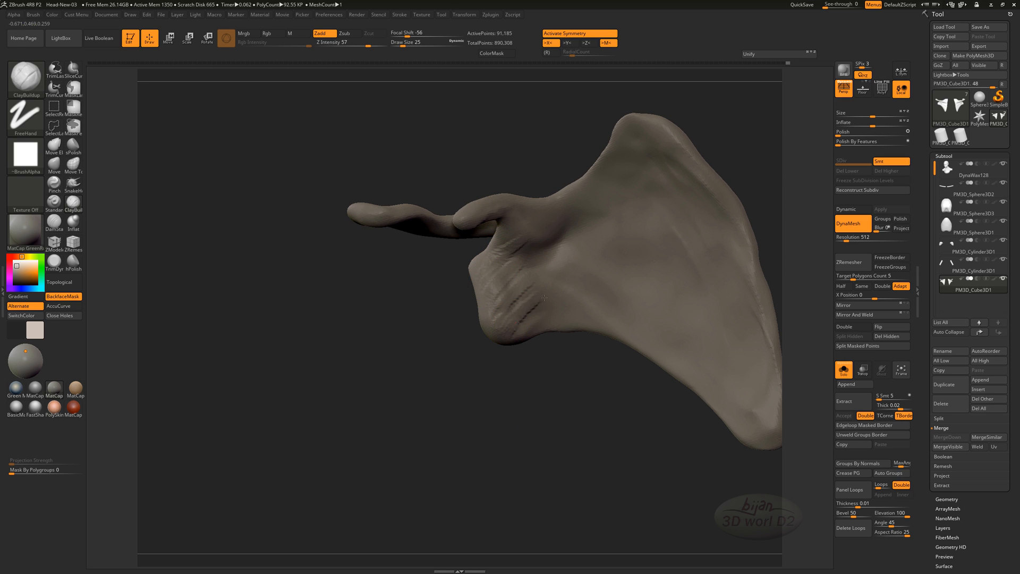
{"action": "left_click_drag", "start_coordinate": [544, 298], "coordinate": [525, 323]}
{"action": "left_click_drag", "start_coordinate": [530, 245], "coordinate": [543, 314], "text": "shift"}
Reshape the acromion with the Move brush, slimming its forward end and adjusting its outer bend and the ridge edge.
{"action": "mouse_move", "coordinate": [536, 423]}
{"action": "left_mouse_down"}
{"action": "mouse_move", "coordinate": [610, 451]}
{"action": "mouse_move", "coordinate": [566, 434]}
{"action": "mouse_move", "coordinate": [585, 398]}
{"action": "mouse_move", "coordinate": [571, 443]}
{"action": "left_mouse_up"}
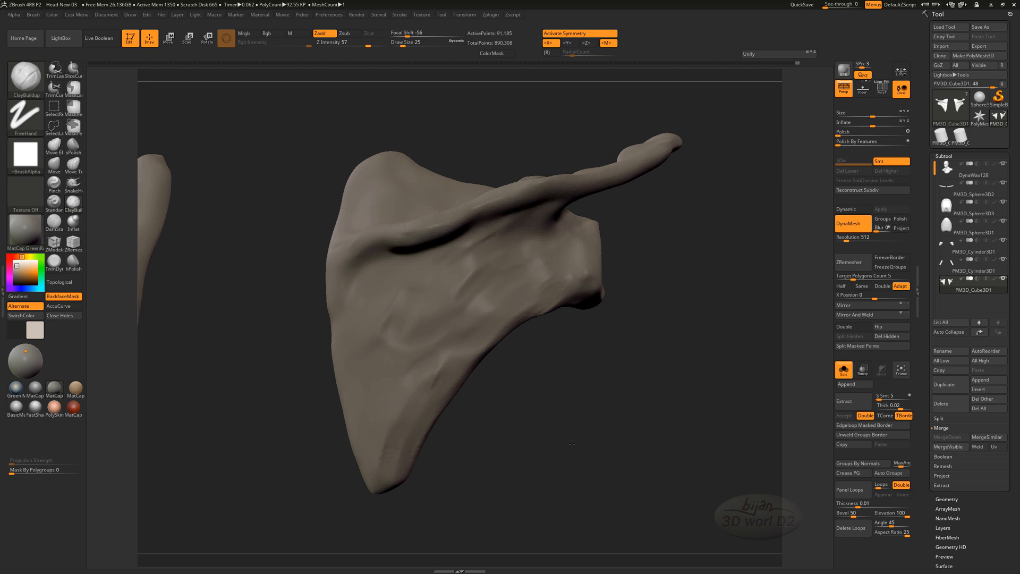
{"action": "mouse_move", "coordinate": [672, 351]}
{"action": "left_mouse_down"}
{"action": "mouse_move", "coordinate": [681, 353]}
{"action": "mouse_move", "coordinate": [668, 438]}
{"action": "mouse_move", "coordinate": [637, 422]}
{"action": "mouse_move", "coordinate": [610, 426]}
{"action": "mouse_move", "coordinate": [626, 404]}
{"action": "left_mouse_up"}
{"action": "key", "text": "b"}
{"action": "key", "text": "m"}
{"action": "key", "text": "v"}
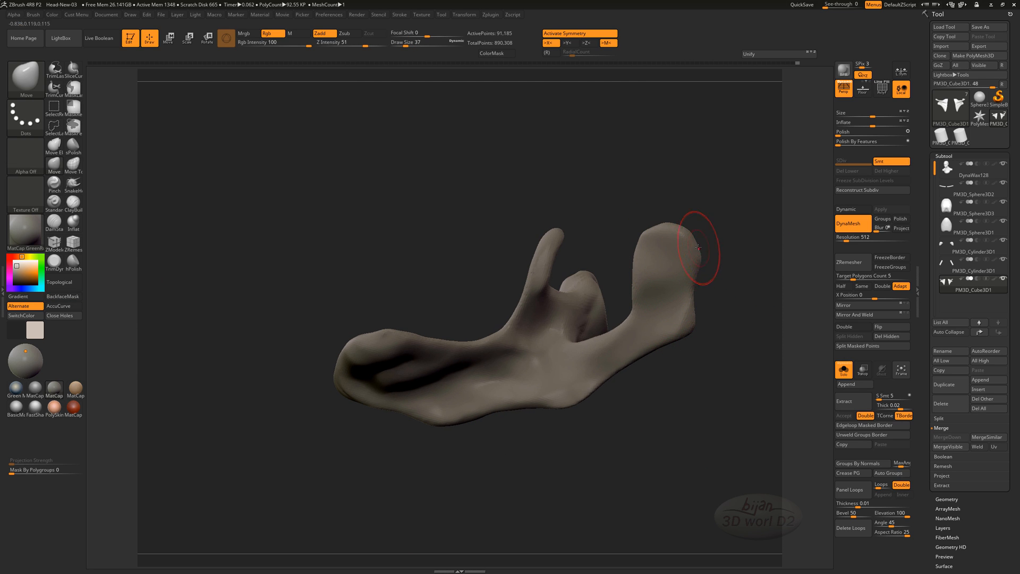
{"action": "left_click_drag", "start_coordinate": [662, 222], "coordinate": [629, 309]}
{"action": "left_click_drag", "start_coordinate": [705, 320], "coordinate": [635, 429]}
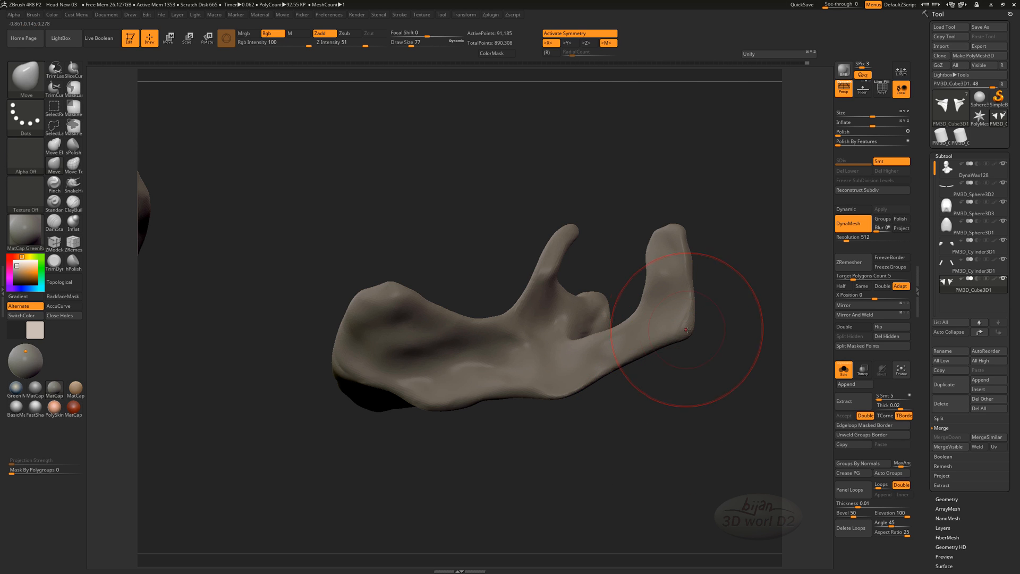
{"action": "left_click_drag", "start_coordinate": [687, 329], "coordinate": [635, 362]}
{"action": "left_click_drag", "start_coordinate": [708, 316], "coordinate": [659, 397]}
{"action": "left_click_drag", "start_coordinate": [501, 399], "coordinate": [502, 406]}
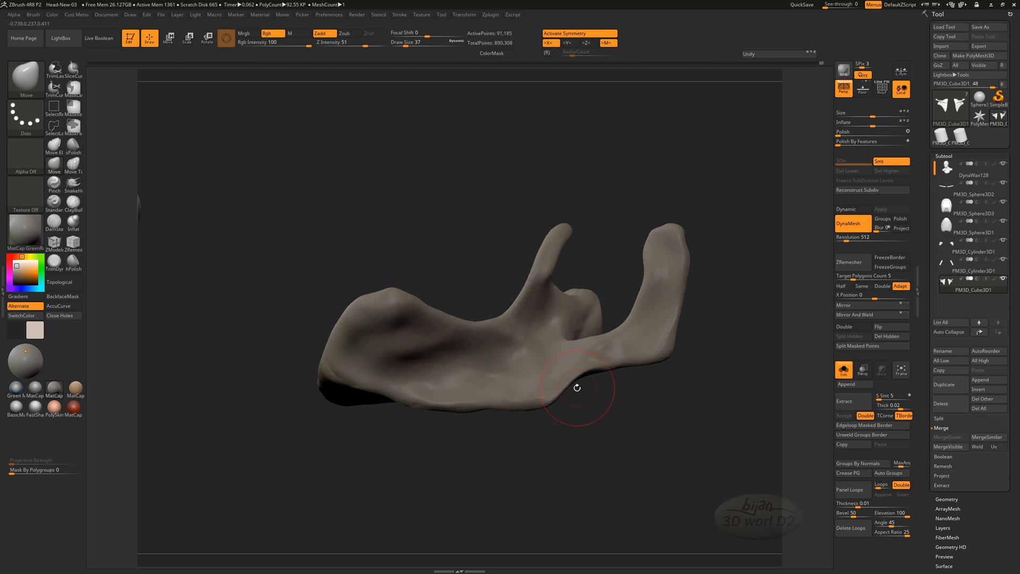
Bend the coracoid process outward and downward with the Move Topological brush.
{"action": "mouse_move", "coordinate": [655, 372]}
{"action": "left_mouse_down"}
{"action": "mouse_move", "coordinate": [652, 406]}
{"action": "mouse_move", "coordinate": [598, 473]}
{"action": "mouse_move", "coordinate": [648, 449]}
{"action": "mouse_move", "coordinate": [543, 278]}
{"action": "mouse_move", "coordinate": [538, 287]}
{"action": "left_mouse_up"}
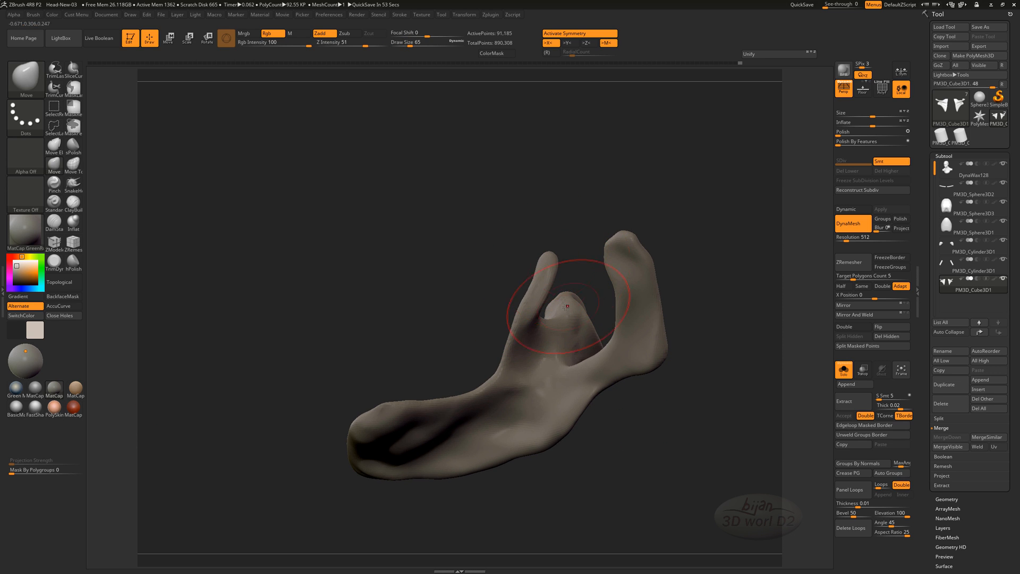
{"action": "right_click_drag", "start_coordinate": [546, 257], "coordinate": [551, 250]}
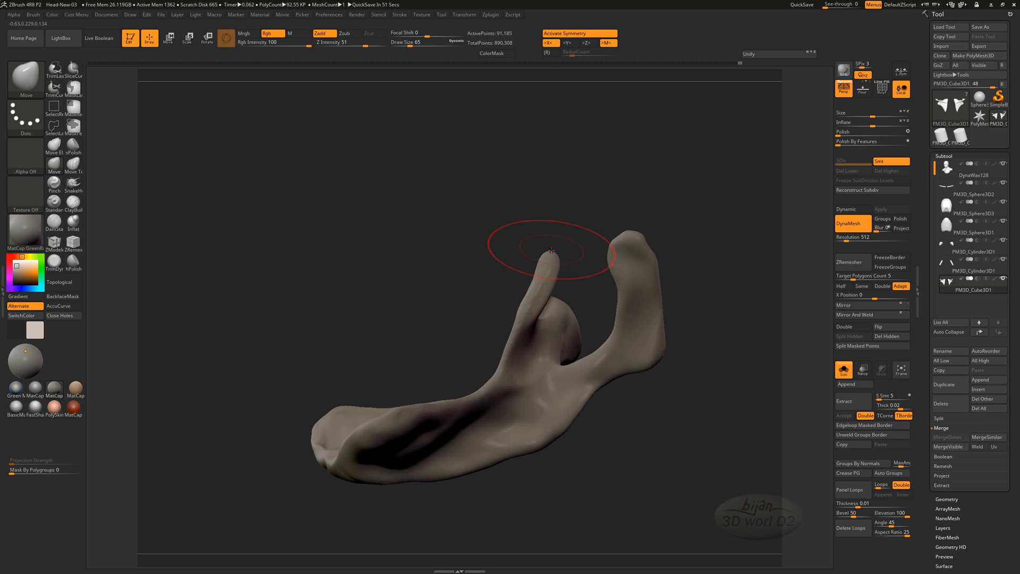
{"action": "left_click", "coordinate": [73, 169]}
{"action": "left_click_drag", "start_coordinate": [559, 257], "coordinate": [564, 255]}
{"action": "mouse_move", "coordinate": [578, 498]}
{"action": "left_mouse_down"}
{"action": "mouse_move", "coordinate": [596, 504]}
{"action": "mouse_move", "coordinate": [651, 474]}
{"action": "mouse_move", "coordinate": [657, 454]}
{"action": "mouse_move", "coordinate": [640, 472]}
{"action": "mouse_move", "coordinate": [649, 476]}
{"action": "mouse_move", "coordinate": [630, 413]}
{"action": "mouse_move", "coordinate": [610, 456]}
{"action": "mouse_move", "coordinate": [596, 445]}
{"action": "mouse_move", "coordinate": [618, 420]}
{"action": "mouse_move", "coordinate": [615, 393]}
{"action": "mouse_move", "coordinate": [637, 406]}
{"action": "mouse_move", "coordinate": [578, 457]}
{"action": "mouse_move", "coordinate": [697, 409]}
{"action": "mouse_move", "coordinate": [669, 393]}
{"action": "left_mouse_up"}
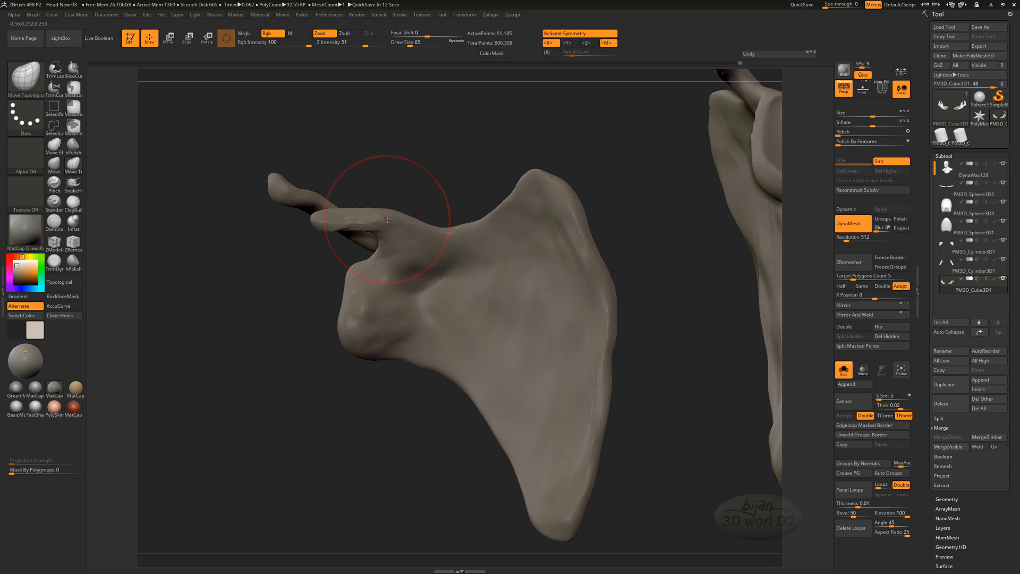
{"action": "mouse_move", "coordinate": [386, 219]}
{"action": "left_mouse_down"}
{"action": "mouse_move", "coordinate": [333, 214]}
{"action": "mouse_move", "coordinate": [311, 234]}
{"action": "mouse_move", "coordinate": [311, 256]}
{"action": "left_mouse_up"}
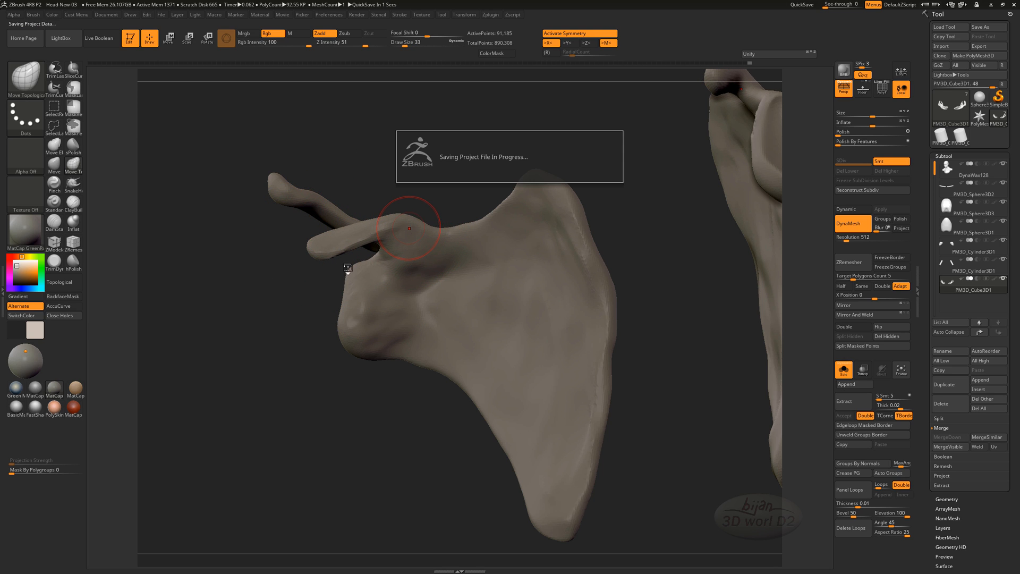
{"action": "left_click_drag", "start_coordinate": [296, 367], "coordinate": [312, 369]}
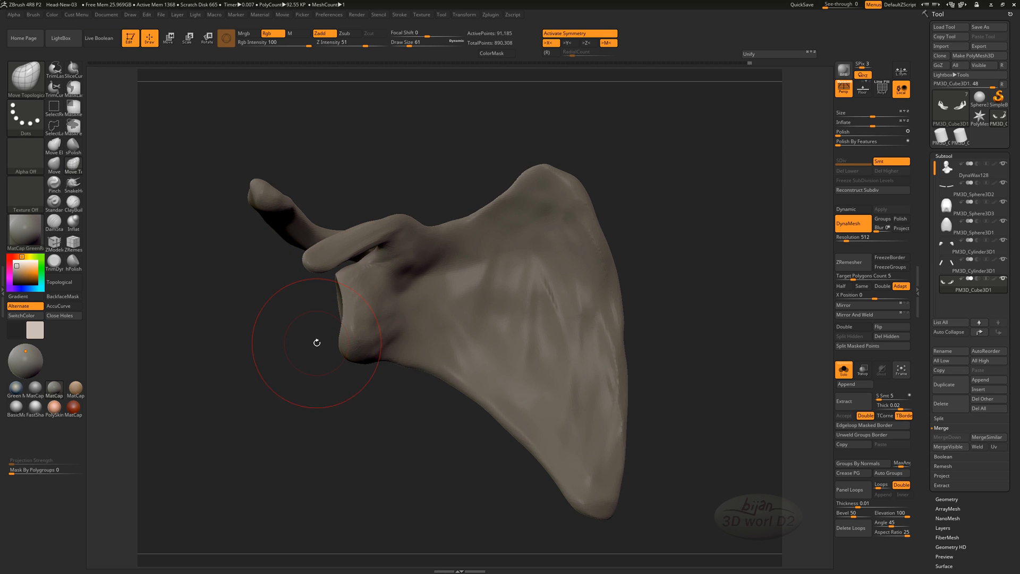
Mask the acromion's free end and place the transform gizmo on it.
{"action": "left_click_drag", "start_coordinate": [281, 200], "coordinate": [283, 200]}
{"action": "left_click_drag", "start_coordinate": [245, 249], "coordinate": [242, 316]}
{"action": "mouse_move", "coordinate": [265, 186]}
{"action": "left_mouse_down", "text": "ctrl"}
{"action": "mouse_move", "coordinate": [257, 184]}
{"action": "mouse_move", "coordinate": [282, 173]}
{"action": "left_mouse_up", "text": "ctrl"}
{"action": "left_click_drag", "start_coordinate": [292, 266], "coordinate": [312, 162]}
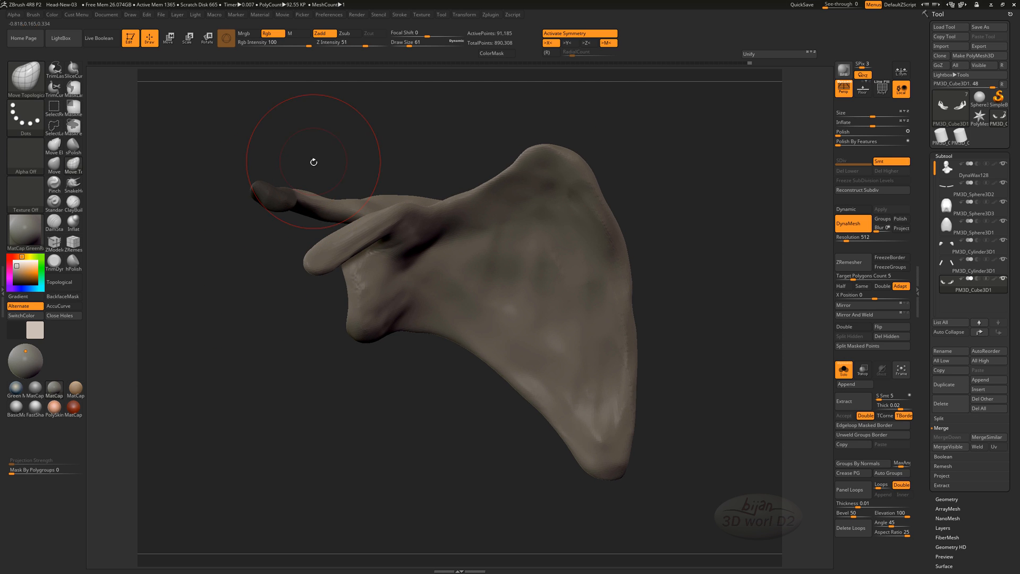
{"action": "key", "text": "w"}
{"action": "left_click_drag", "start_coordinate": [467, 343], "coordinate": [283, 206], "text": "alt"}
{"action": "left_click_drag", "start_coordinate": [234, 250], "coordinate": [319, 245]}
{"action": "left_click_drag", "start_coordinate": [284, 206], "coordinate": [383, 200], "text": "alt"}
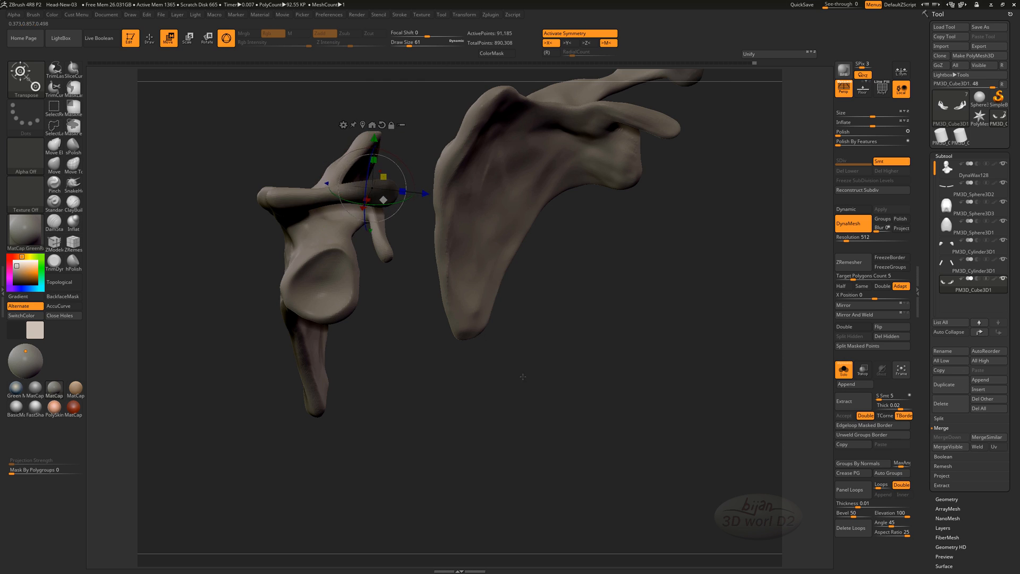
{"action": "left_click_drag", "start_coordinate": [521, 376], "coordinate": [404, 367]}
{"action": "left_click_drag", "start_coordinate": [383, 199], "coordinate": [413, 221]}
{"action": "key", "text": "ctrl+z"}
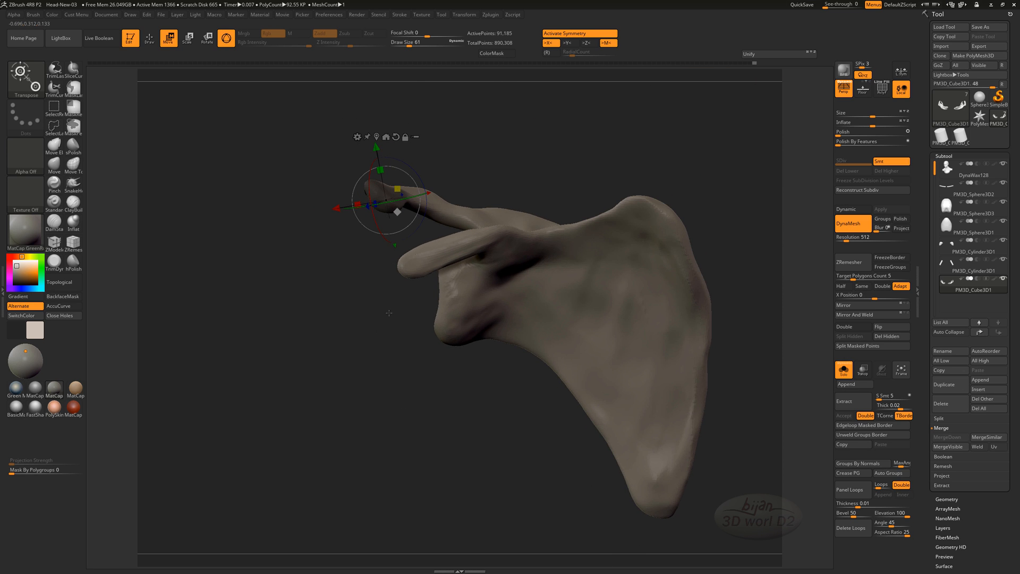
Invert the mask and rotate the acromion's free end slightly with the gizmo.
{"action": "left_click", "coordinate": [410, 321]}
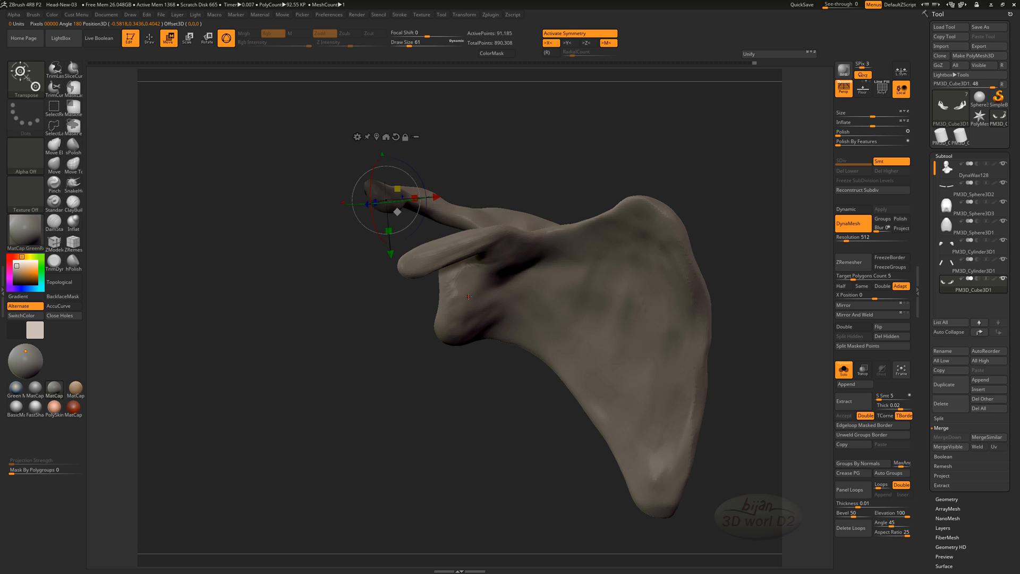
{"action": "left_click", "coordinate": [410, 321], "text": "ctrl"}
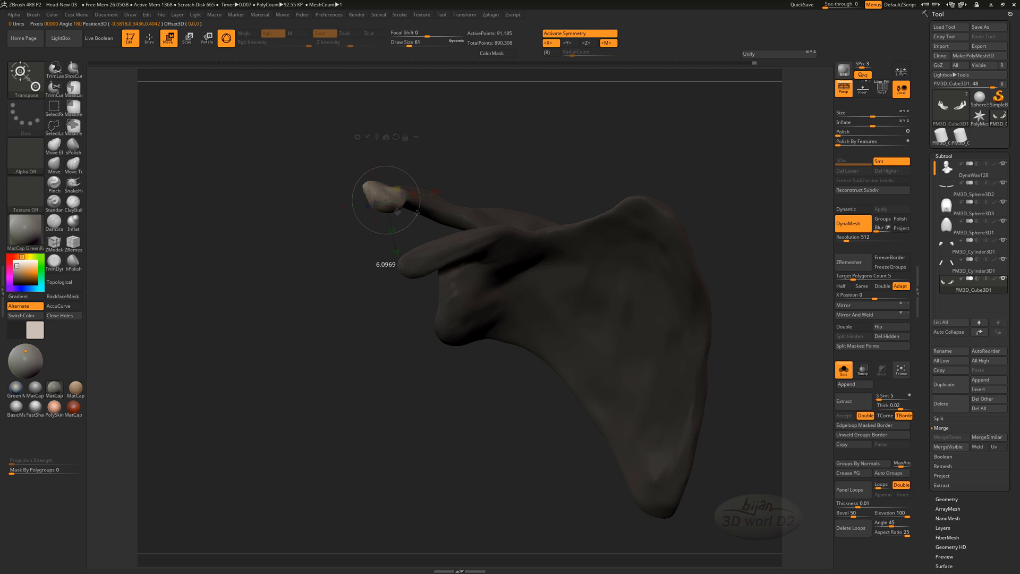
{"action": "left_click_drag", "start_coordinate": [417, 213], "coordinate": [416, 215]}
{"action": "left_click_drag", "start_coordinate": [400, 316], "coordinate": [406, 310]}
{"action": "left_click_drag", "start_coordinate": [416, 215], "coordinate": [418, 210]}
{"action": "left_click_drag", "start_coordinate": [379, 295], "coordinate": [375, 345]}
{"action": "mouse_move", "coordinate": [379, 387]}
{"action": "left_mouse_down"}
{"action": "mouse_move", "coordinate": [385, 351]}
{"action": "mouse_move", "coordinate": [370, 324]}
{"action": "mouse_move", "coordinate": [392, 293]}
{"action": "mouse_move", "coordinate": [383, 291]}
{"action": "mouse_move", "coordinate": [385, 314]}
{"action": "left_mouse_up"}
Build up the acromion with ClayBuildup strokes, and smooth its tip and upper edge.
{"action": "key", "text": "q"}
{"action": "key", "text": "b"}
{"action": "key", "text": "c"}
{"action": "key", "text": "b"}
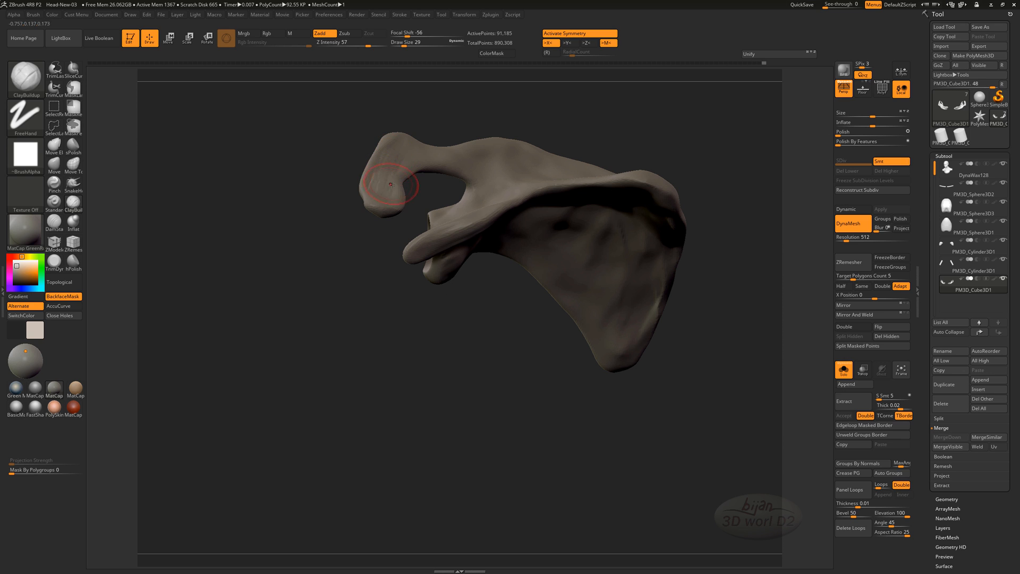
{"action": "left_click_drag", "start_coordinate": [348, 249], "coordinate": [458, 242]}
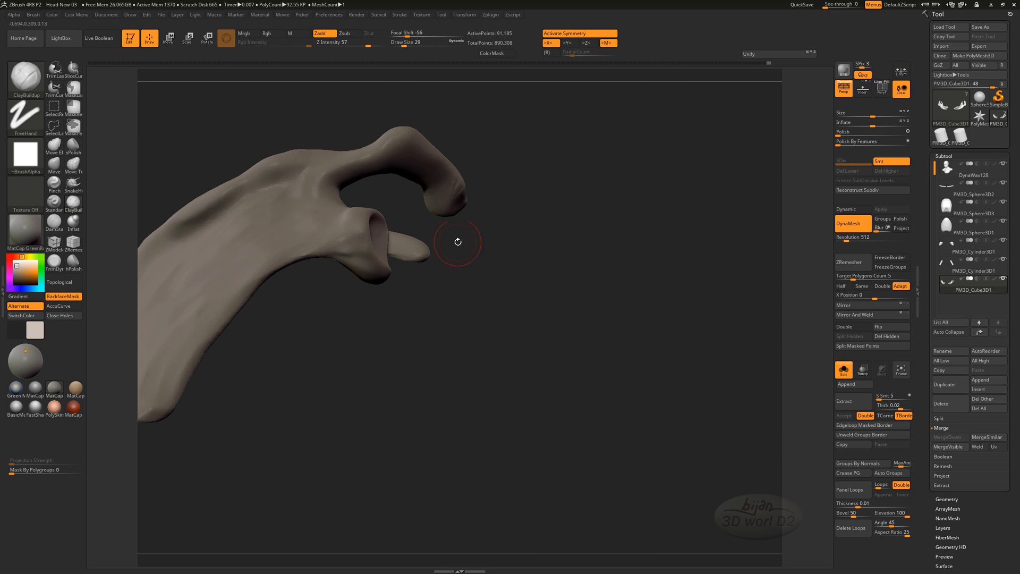
{"action": "left_click_drag", "start_coordinate": [452, 176], "coordinate": [455, 205], "text": "shift"}
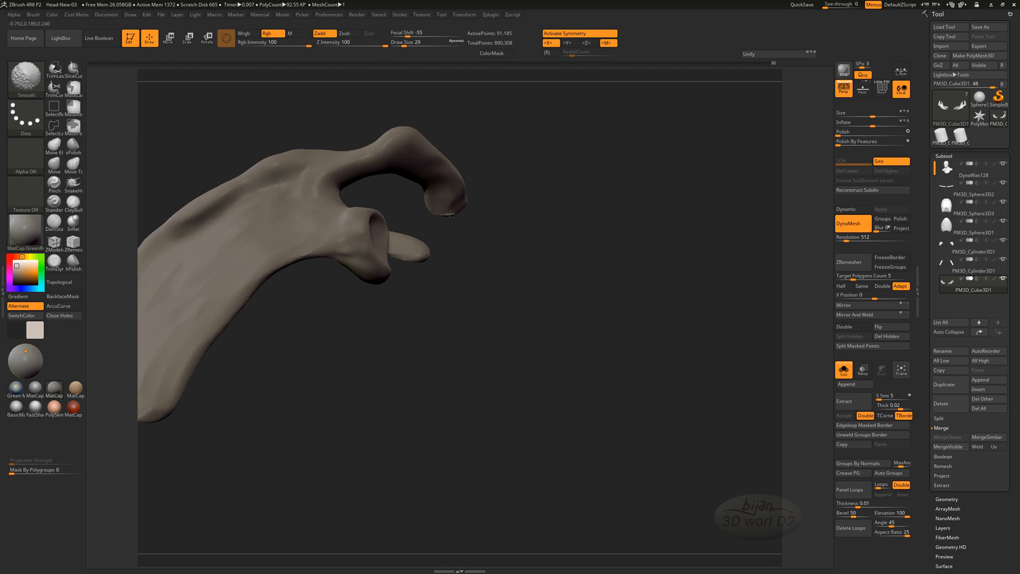
{"action": "mouse_move", "coordinate": [486, 266]}
{"action": "left_mouse_down"}
{"action": "mouse_move", "coordinate": [396, 276]}
{"action": "mouse_move", "coordinate": [392, 261]}
{"action": "left_mouse_up"}
{"action": "left_click_drag", "start_coordinate": [433, 140], "coordinate": [441, 165], "text": "shift"}
{"action": "mouse_move", "coordinate": [392, 310]}
{"action": "left_mouse_down"}
{"action": "mouse_move", "coordinate": [467, 99]}
{"action": "mouse_move", "coordinate": [431, 120]}
{"action": "mouse_move", "coordinate": [449, 118]}
{"action": "left_mouse_up"}
{"action": "left_click_drag", "start_coordinate": [517, 125], "coordinate": [392, 338]}
{"action": "left_click_drag", "start_coordinate": [426, 212], "coordinate": [607, 395]}
{"action": "left_click_drag", "start_coordinate": [589, 339], "coordinate": [486, 275]}
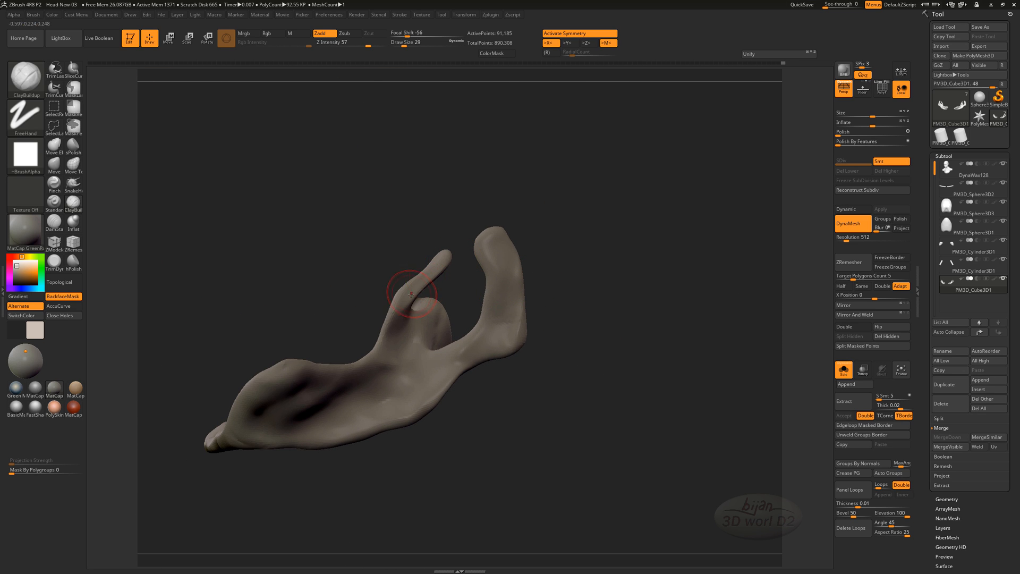
Thicken the coracoid's bend and base with ClayBuildup strokes, smooth them, and update the DynaMesh.
{"action": "mouse_move", "coordinate": [503, 400]}
{"action": "left_mouse_down"}
{"action": "mouse_move", "coordinate": [504, 357]}
{"action": "mouse_move", "coordinate": [507, 395]}
{"action": "left_mouse_up"}
{"action": "left_click_drag", "start_coordinate": [417, 297], "coordinate": [406, 308]}
{"action": "mouse_move", "coordinate": [502, 417]}
{"action": "left_mouse_down"}
{"action": "mouse_move", "coordinate": [504, 390]}
{"action": "mouse_move", "coordinate": [486, 361]}
{"action": "left_mouse_up"}
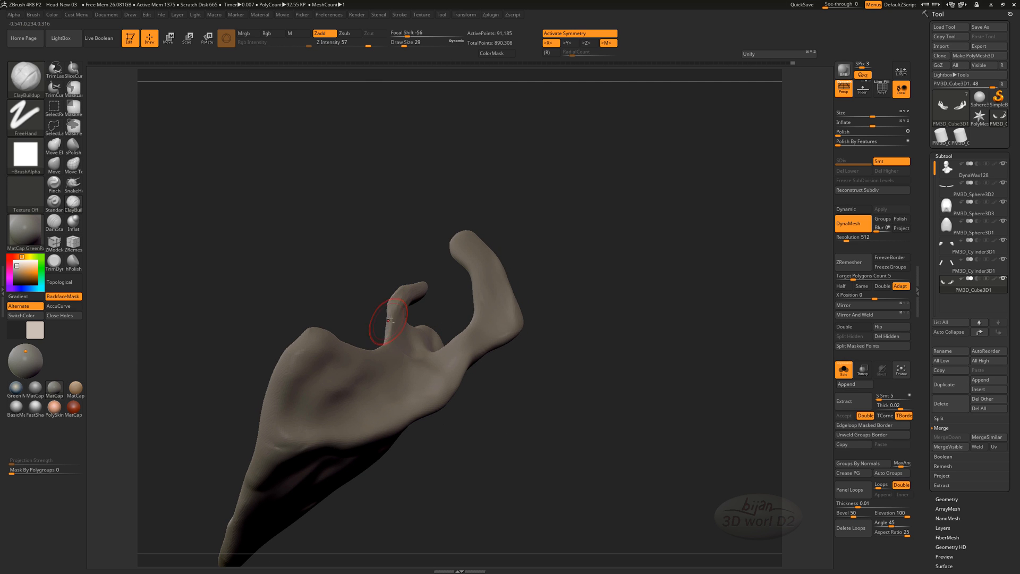
{"action": "left_click_drag", "start_coordinate": [401, 322], "coordinate": [402, 335]}
{"action": "left_click_drag", "start_coordinate": [402, 335], "coordinate": [405, 346], "text": "shift"}
{"action": "mouse_move", "coordinate": [531, 420]}
{"action": "left_mouse_down"}
{"action": "mouse_move", "coordinate": [606, 460]}
{"action": "mouse_move", "coordinate": [585, 436]}
{"action": "left_mouse_up"}
{"action": "mouse_move", "coordinate": [480, 417]}
{"action": "left_mouse_down"}
{"action": "mouse_move", "coordinate": [528, 352]}
{"action": "mouse_move", "coordinate": [404, 317]}
{"action": "left_mouse_up"}
{"action": "left_click_drag", "start_coordinate": [407, 319], "coordinate": [430, 303], "text": "shift"}
{"action": "left_click_drag", "start_coordinate": [478, 242], "coordinate": [508, 211], "text": "ctrl"}
{"action": "mouse_move", "coordinate": [537, 265]}
{"action": "left_mouse_down"}
{"action": "mouse_move", "coordinate": [635, 368]}
{"action": "mouse_move", "coordinate": [574, 366]}
{"action": "mouse_move", "coordinate": [627, 369]}
{"action": "left_mouse_up"}
{"action": "left_click_drag", "start_coordinate": [399, 332], "coordinate": [429, 337]}
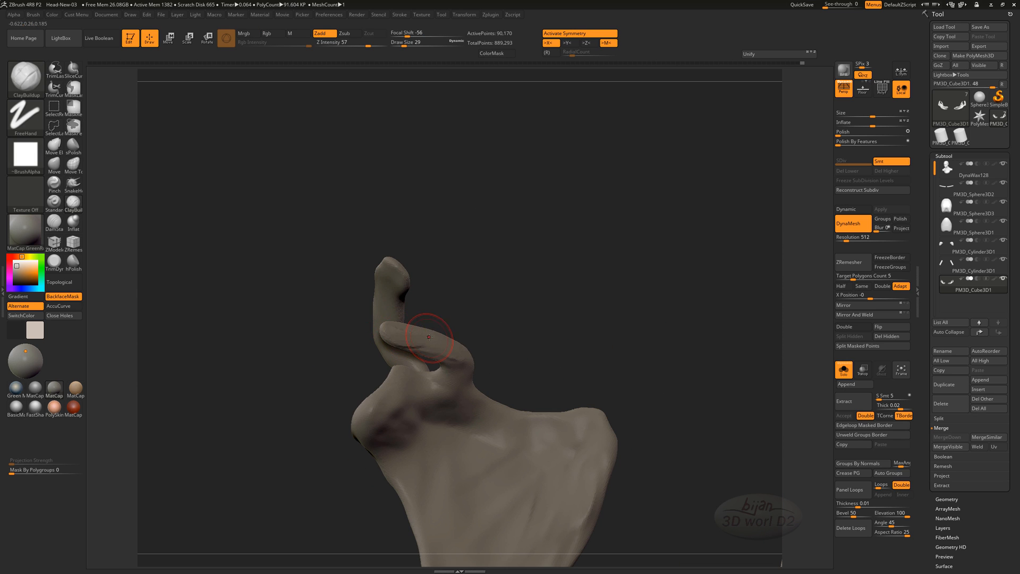
{"action": "mouse_move", "coordinate": [462, 371]}
{"action": "left_mouse_down"}
{"action": "mouse_move", "coordinate": [488, 401]}
{"action": "mouse_move", "coordinate": [573, 428]}
{"action": "left_mouse_up"}
Turn off solo display and adjust the shoulder blades' placement on the torso's back with the gizmo.
{"action": "left_click", "coordinate": [844, 369]}
{"action": "left_click_drag", "start_coordinate": [645, 417], "coordinate": [680, 412]}
{"action": "key", "text": "f"}
{"action": "key", "text": "w"}
{"action": "left_click_drag", "start_coordinate": [608, 371], "coordinate": [612, 395]}
{"action": "key", "text": "q"}
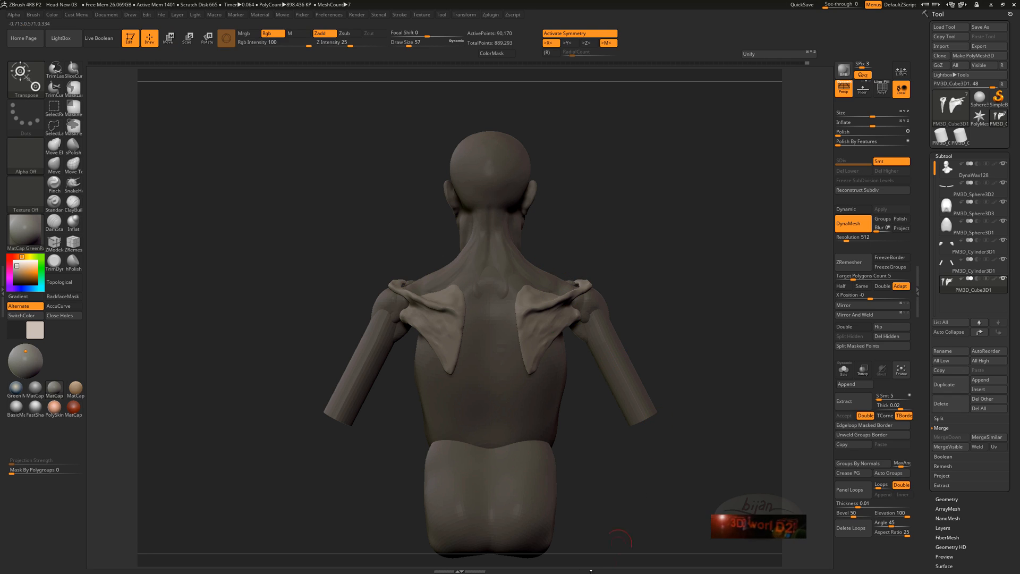